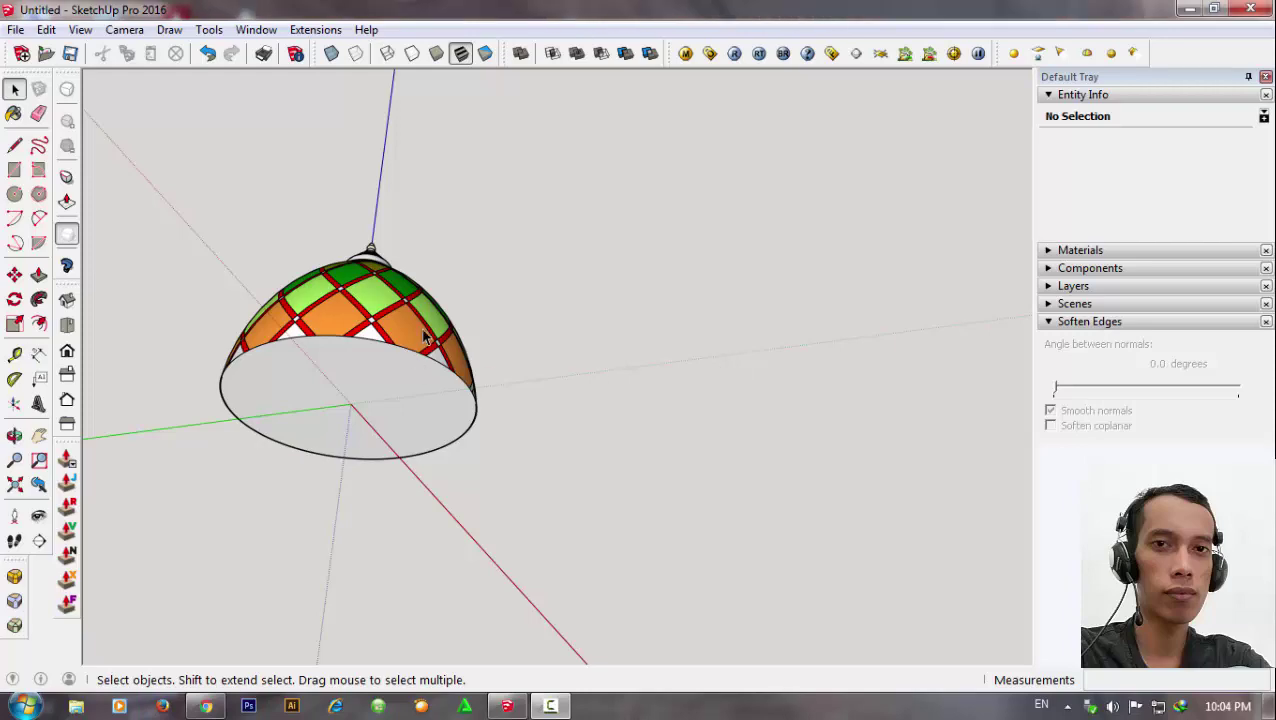
Orbit around the lamp shade to view it from the side and from below.
mouse_move(655, 378)
middle_down()
mouse_move(322, 398)
mouse_move(353, 481)
mouse_move(282, 490)
middle_up()
scroll(270, 460, up, 3)
mouse_move(533, 393)
middle_down()
mouse_move(256, 420)
mouse_move(664, 342)
mouse_move(427, 399)
mouse_move(358, 310)
middle_up()
scroll(299, 336, down, 3)
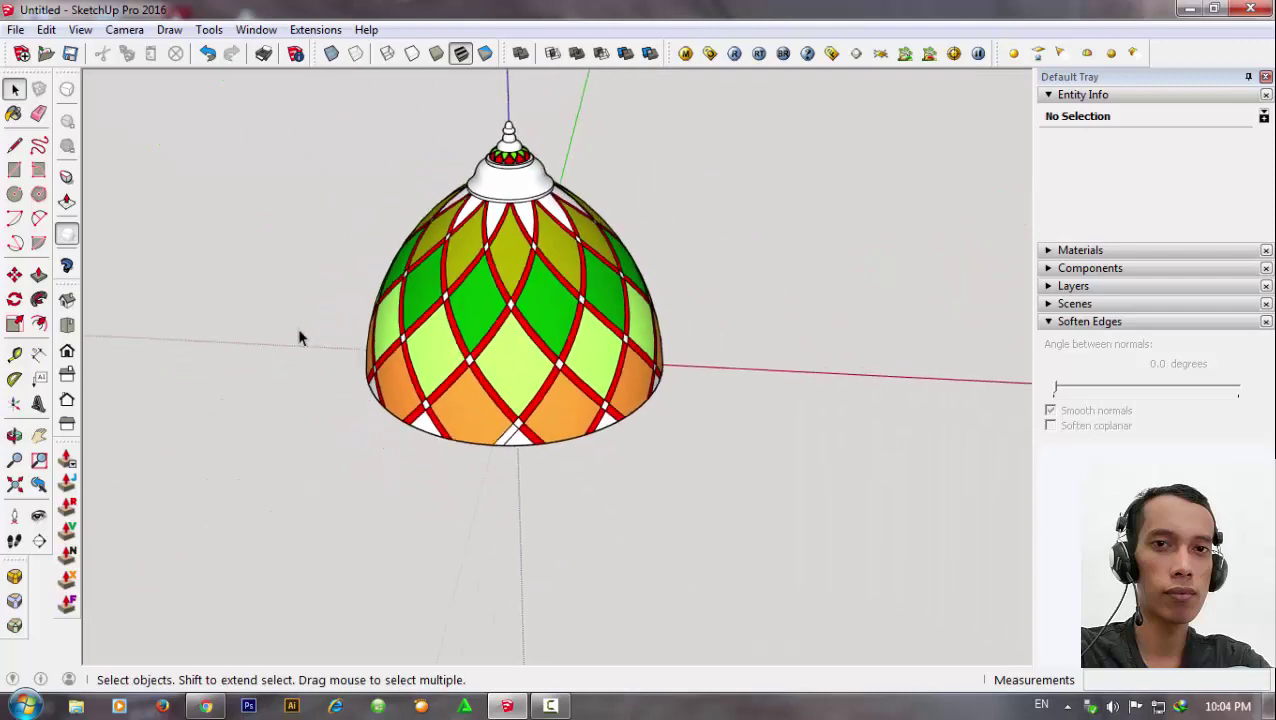
scroll(607, 367, down, 2)
mouse_move(607, 367)
middle_down()
mouse_move(493, 367)
mouse_move(533, 298)
mouse_move(493, 399)
mouse_move(490, 256)
mouse_move(63, 148)
middle_up()
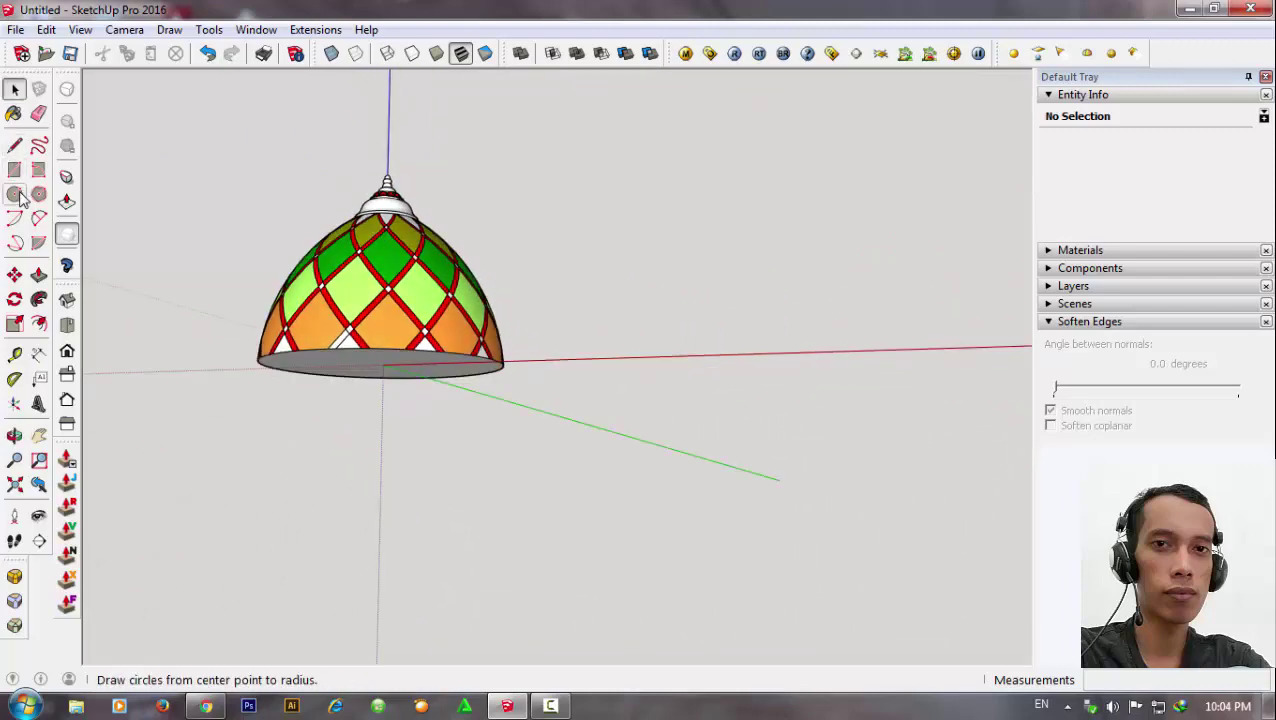
Draw a 1000 mm radius circle centred on the red axis beside the lamp shade.
click(14, 194)
mouse_move(521, 367)
middle_down()
mouse_move(470, 245)
mouse_move(379, 350)
middle_up()
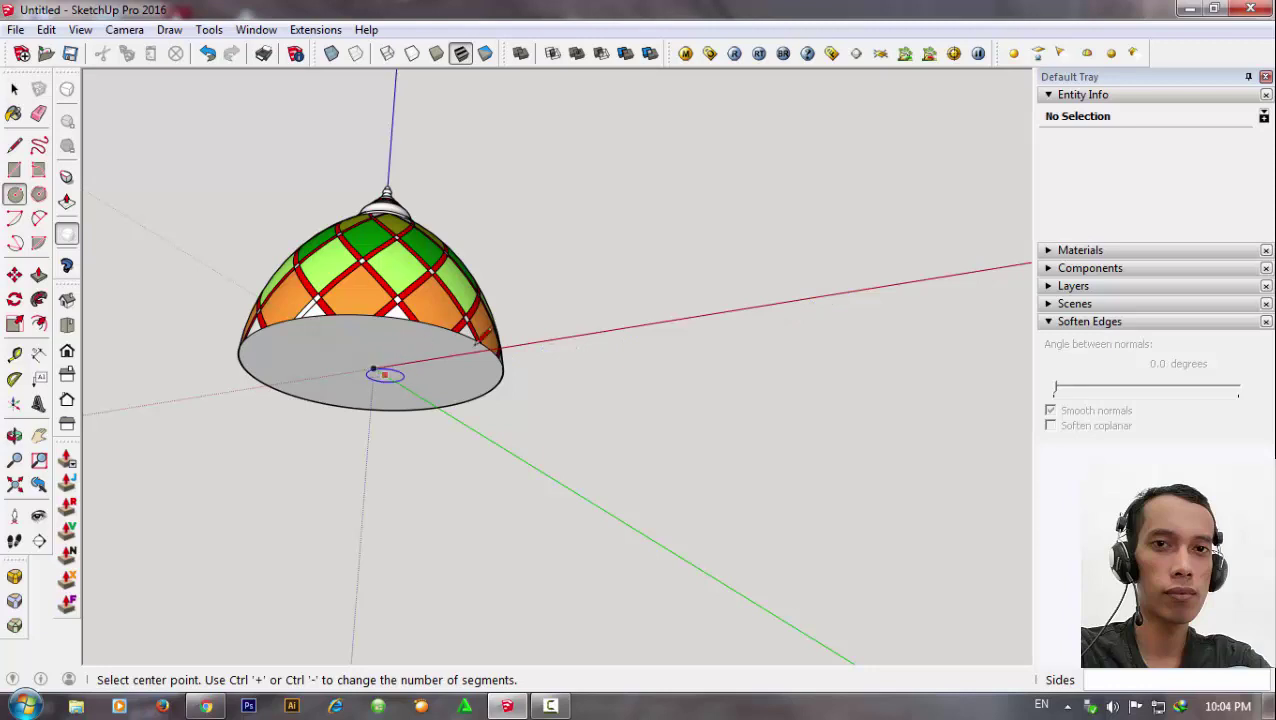
click(857, 290)
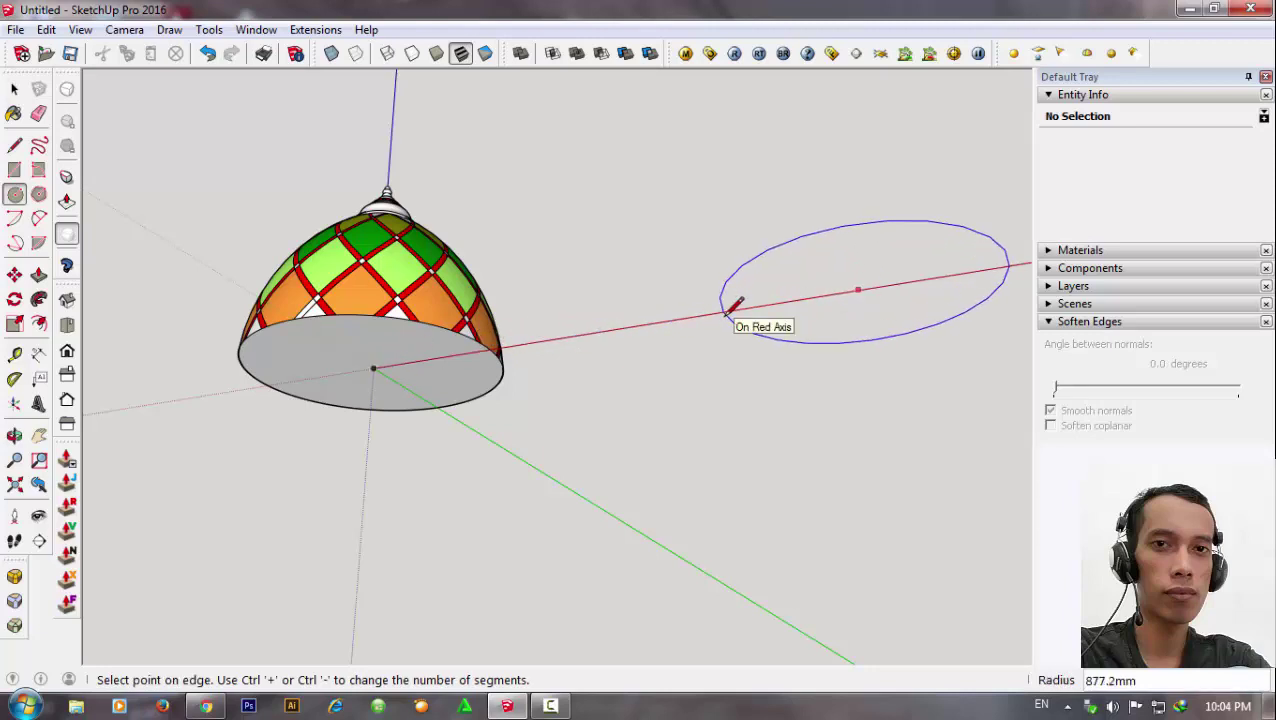
middle_drag(727, 312, 735, 604)
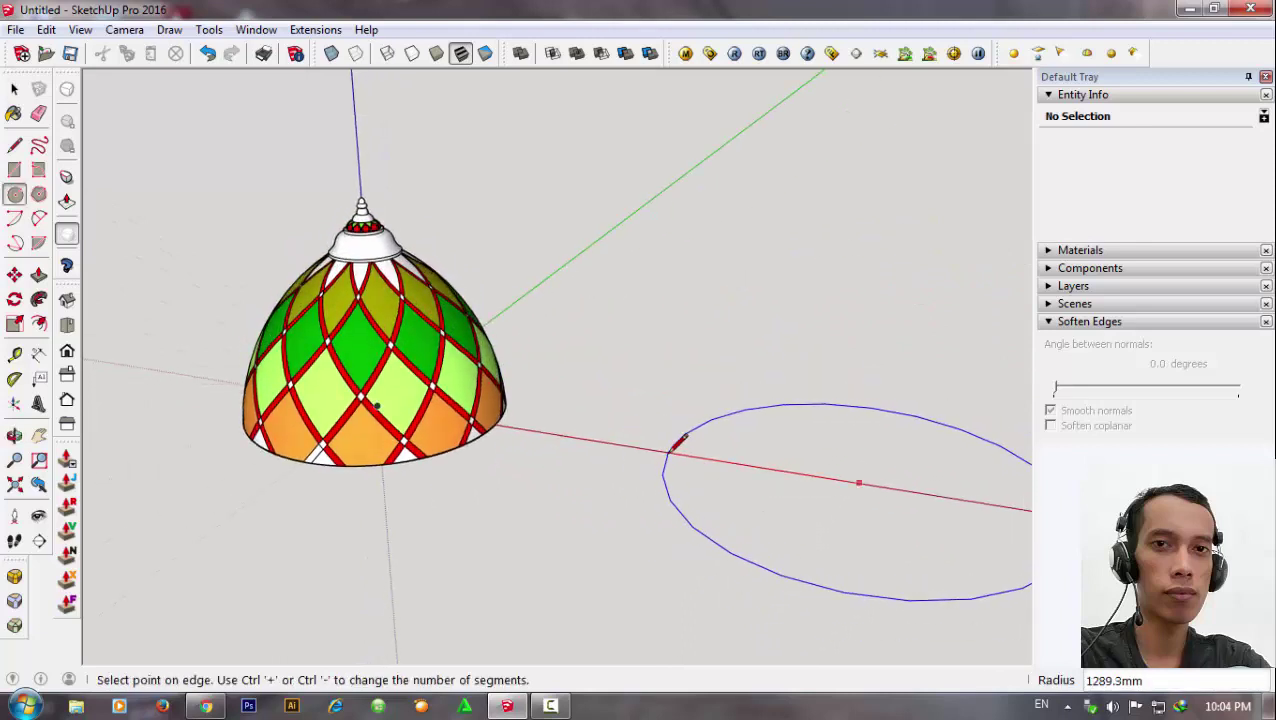
scroll(679, 441, down, 1)
text(1000)
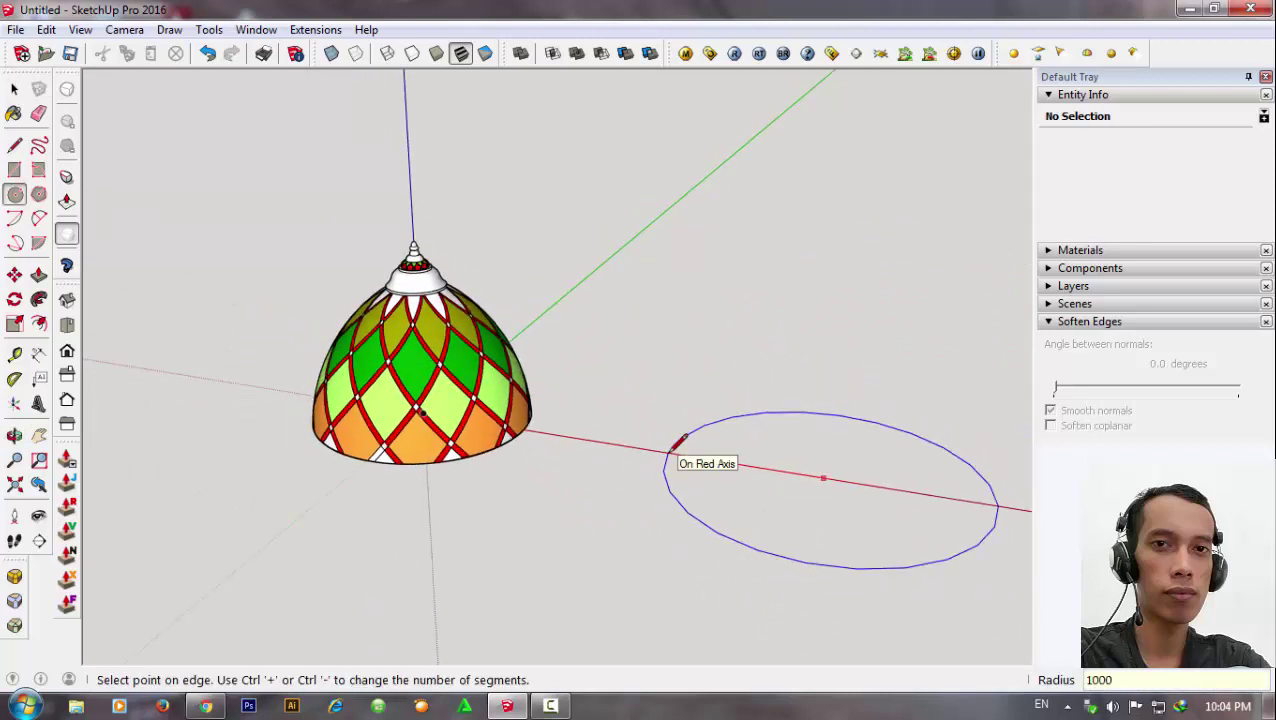
key(Return)
mouse_move(607, 405)
middle_down()
mouse_move(741, 512)
mouse_move(840, 470)
middle_up()
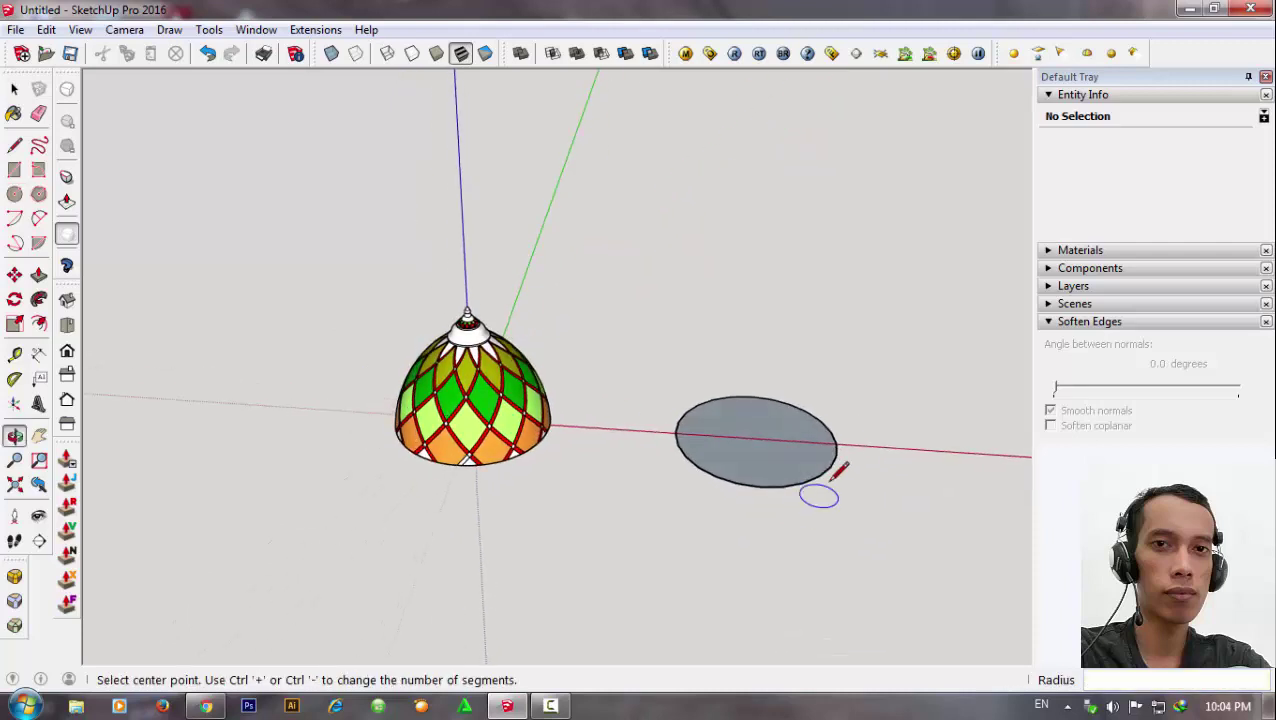
scroll(840, 470, up, 2)
click(14, 145)
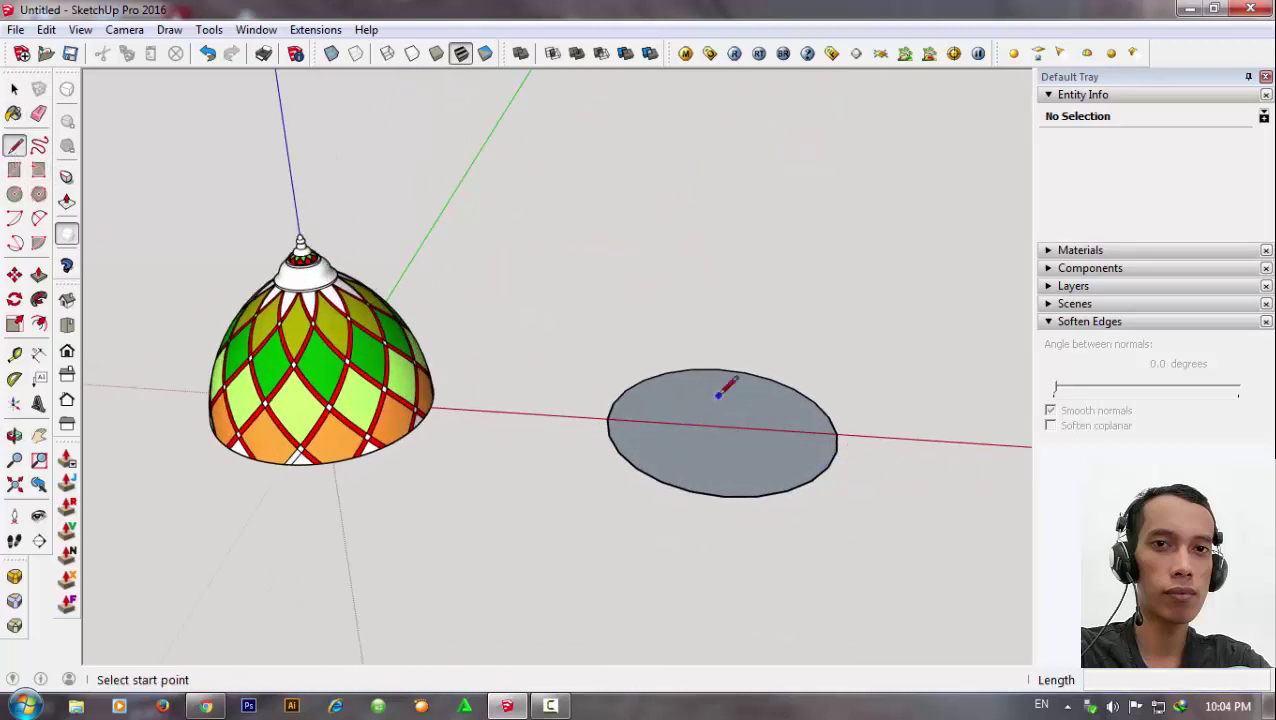
Draw a line across the circle's diameter and a 1400 mm vertical line up from its centre.
click(607, 418)
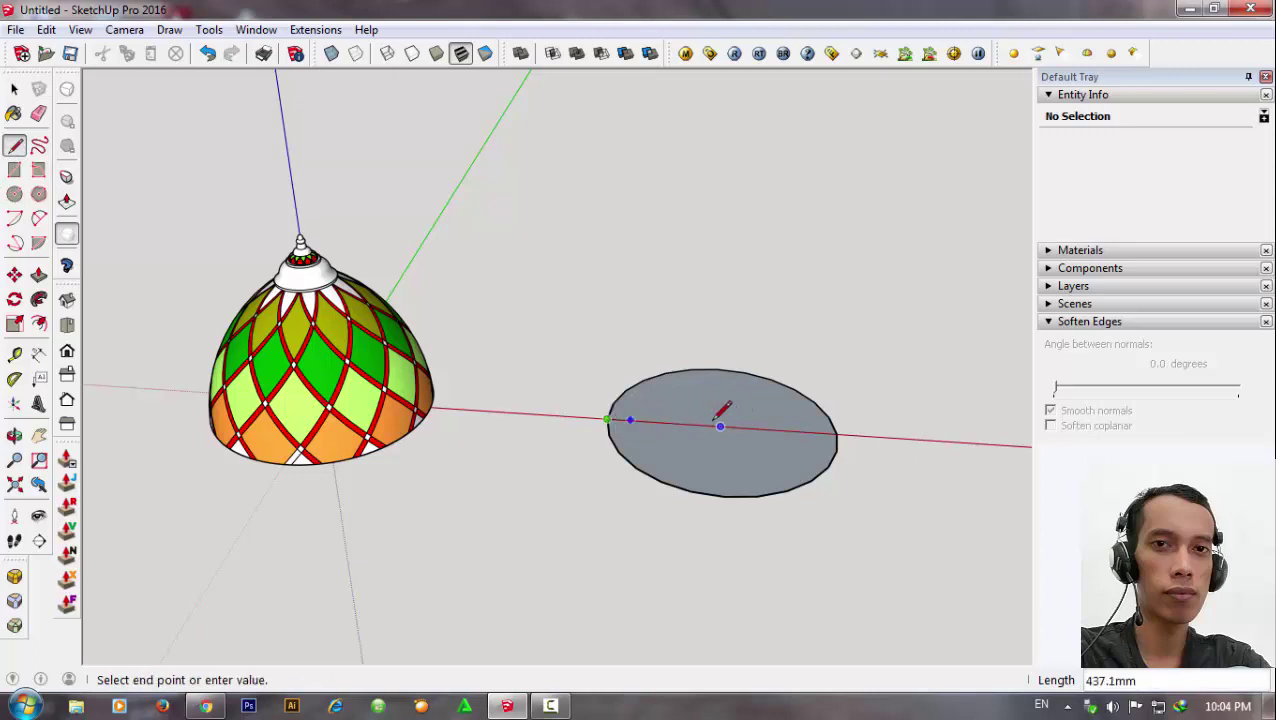
click(837, 432)
click(722, 425)
middle_drag(730, 413, 750, 288)
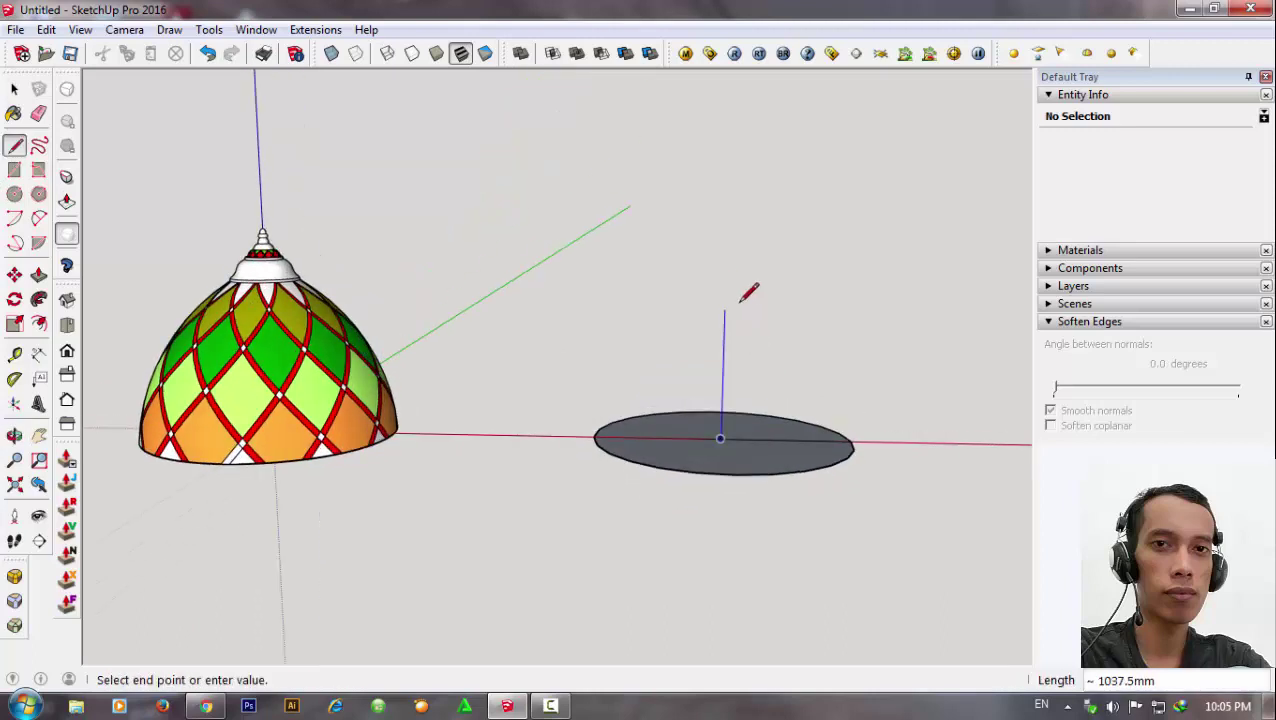
scroll(272, 212, up, 3)
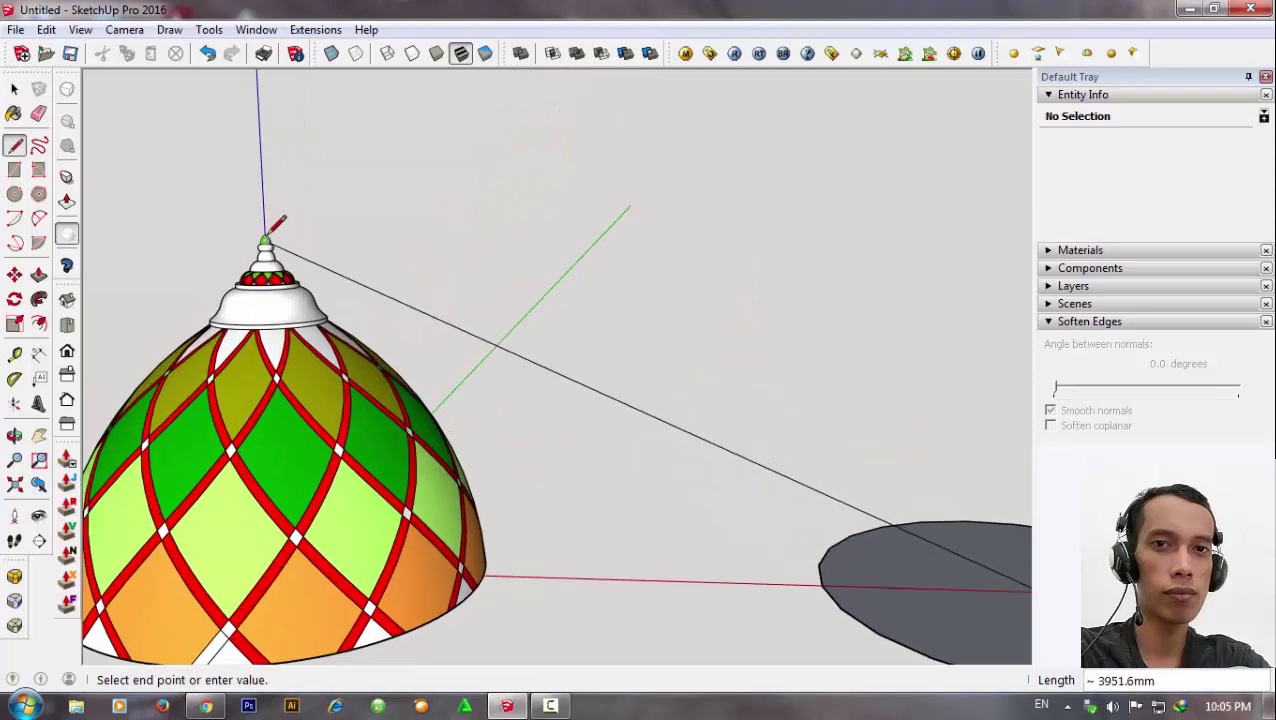
scroll(272, 230, down, 1)
text(1400)
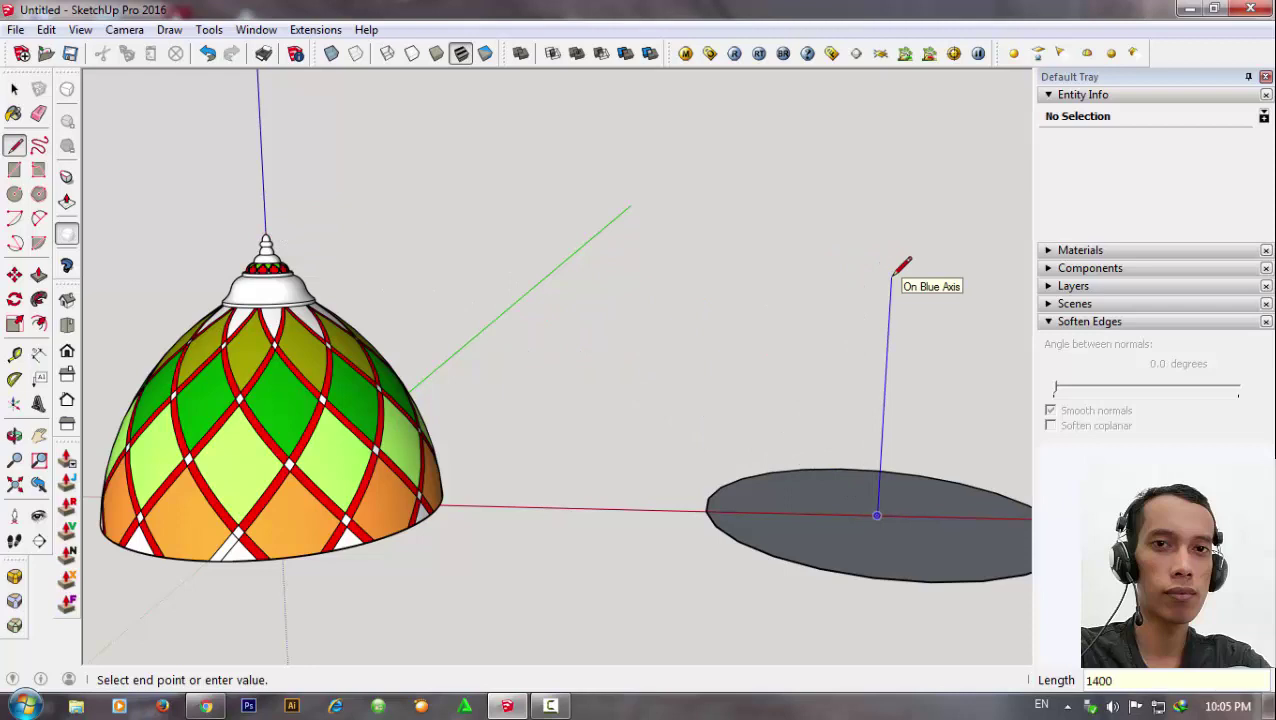
key(Return)
Add the 1000 mm top edge and close the upright rectangular face down to the rim.
scroll(607, 322, down, 2)
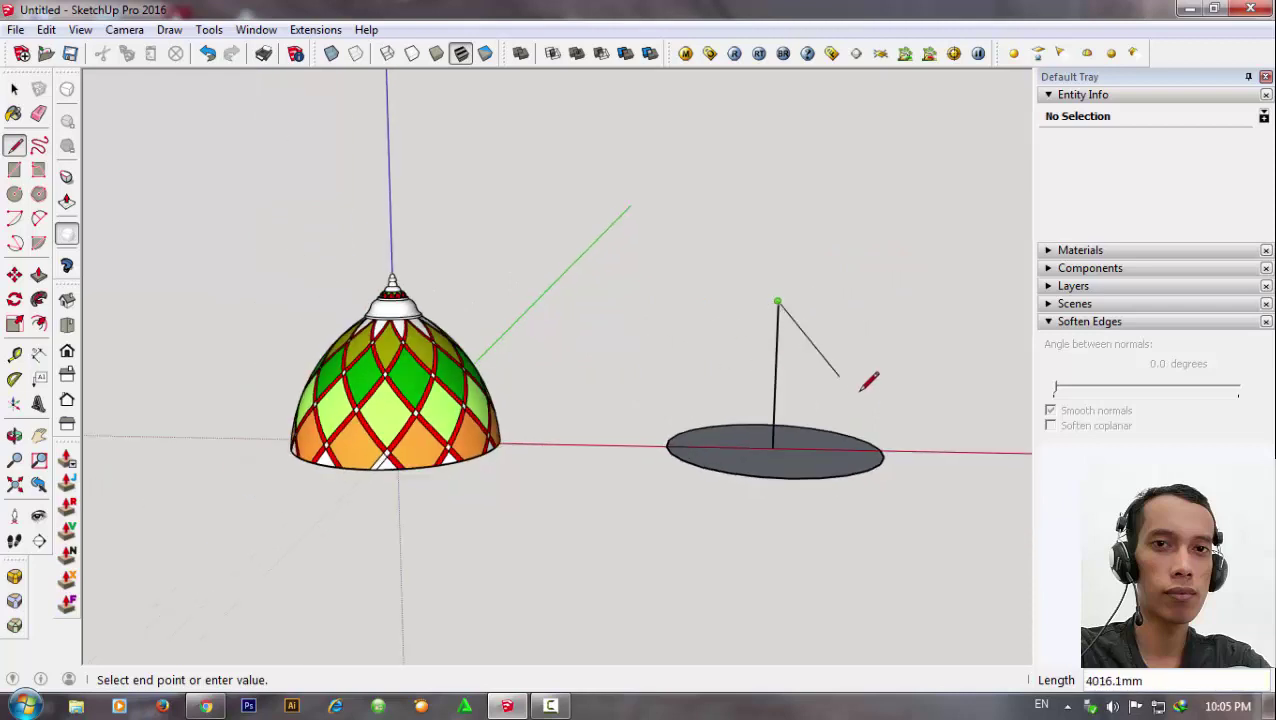
click(888, 301)
click(880, 448)
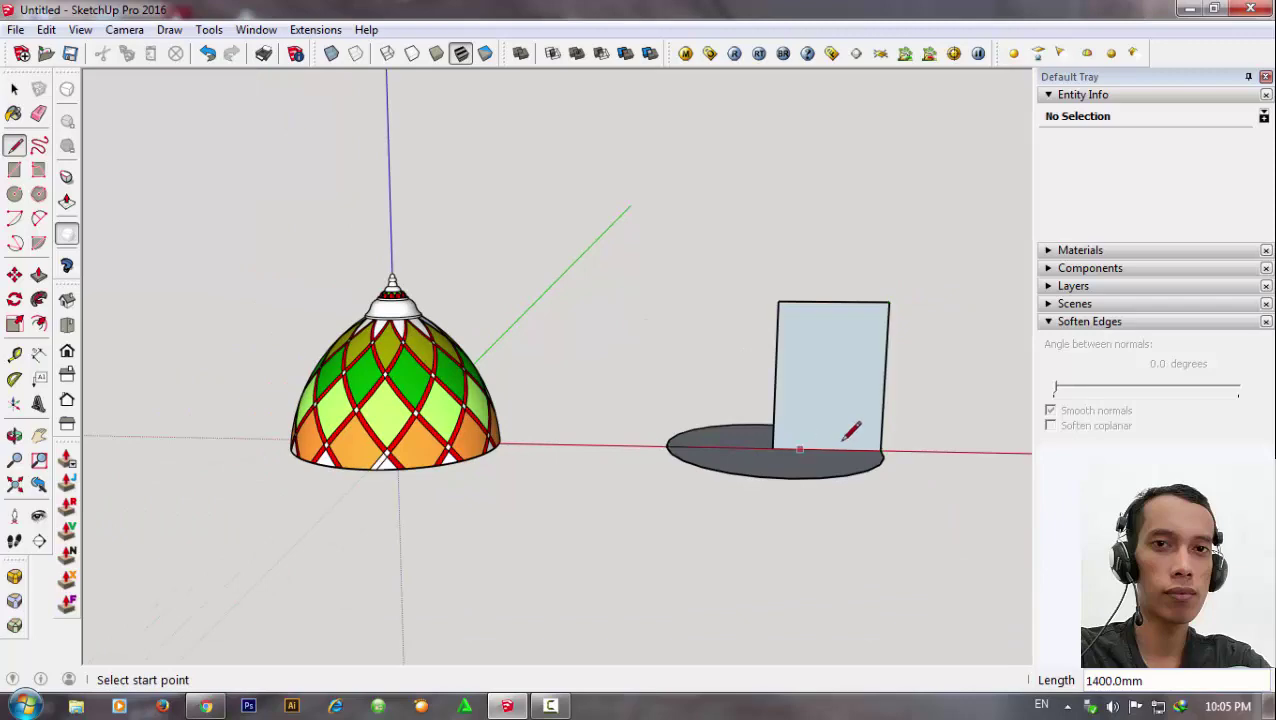
middle_drag(841, 434, 866, 424)
scroll(868, 420, up, 2)
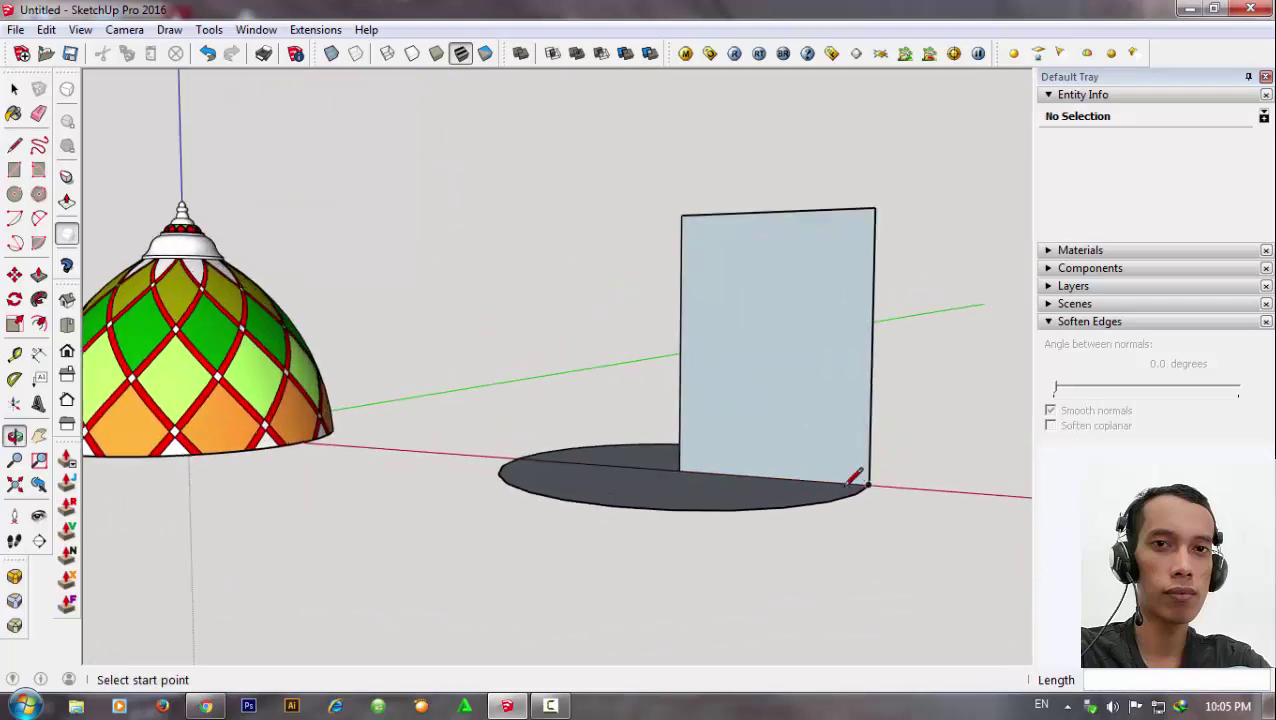
middle_drag(851, 467, 737, 418)
click(38, 218)
Draw a two-point arc from the face's bottom-right corner up and left toward the centre line.
scroll(825, 412, up, 1)
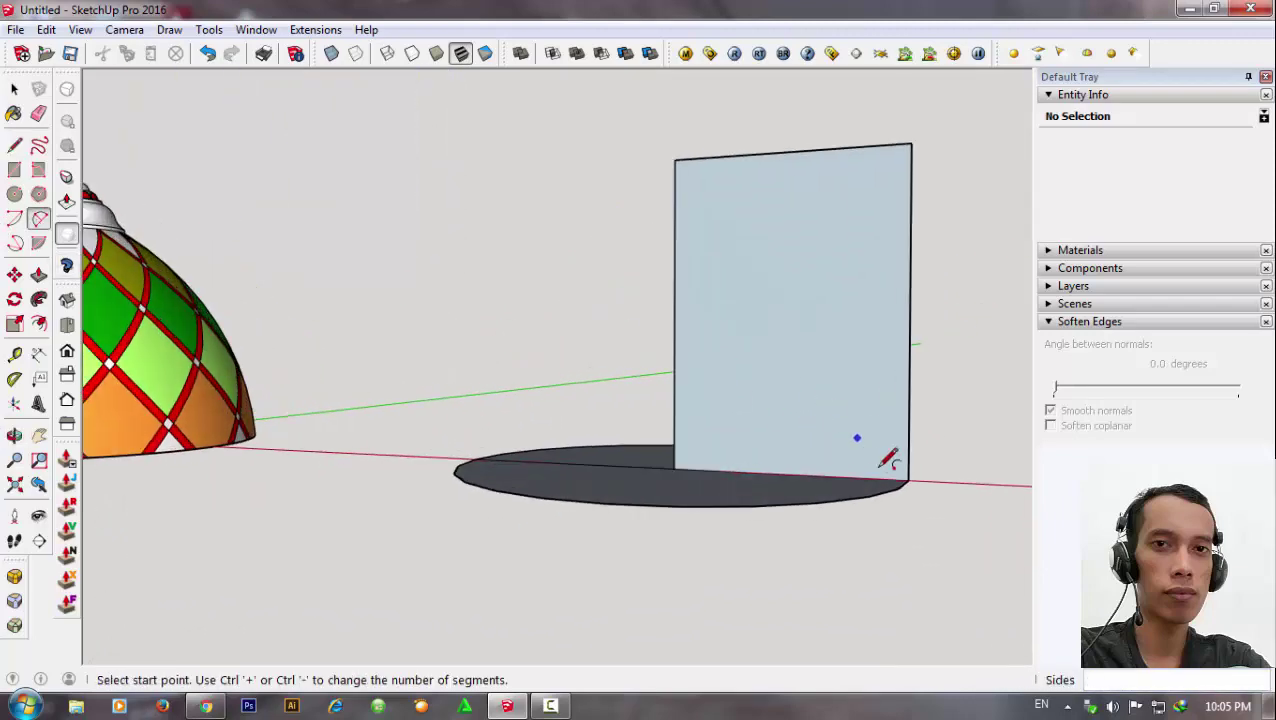
click(908, 479)
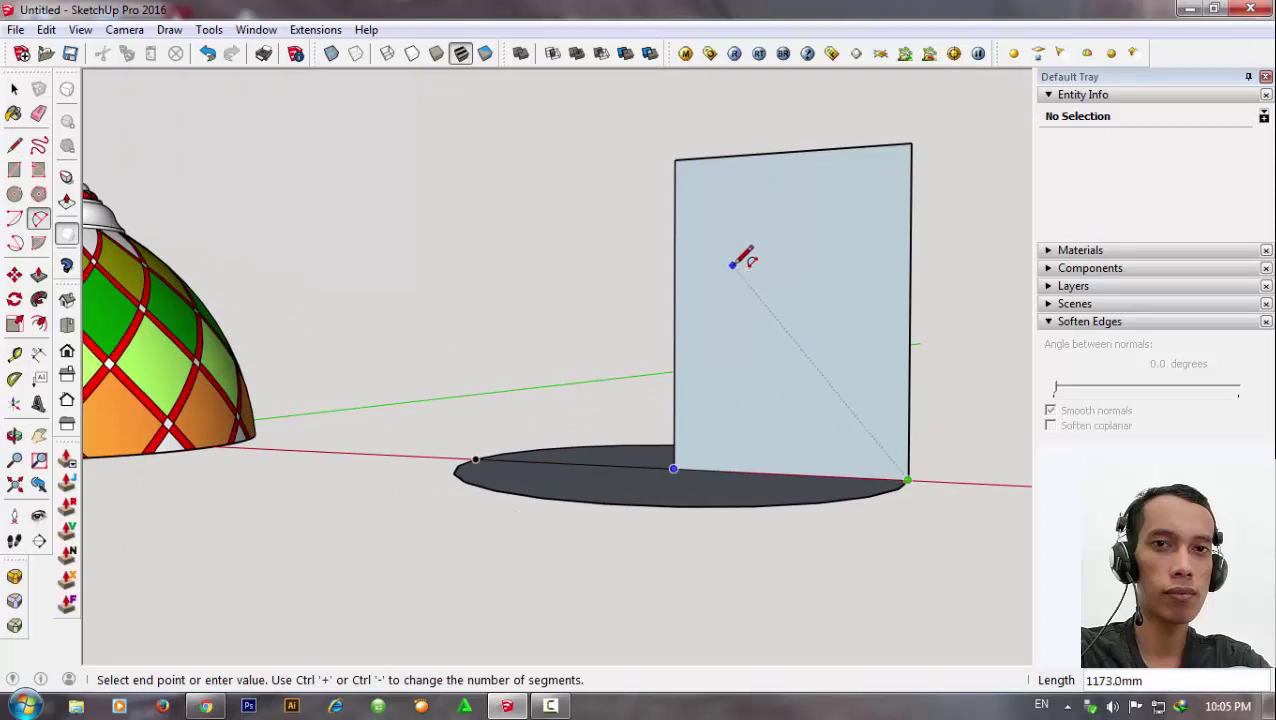
click(732, 266)
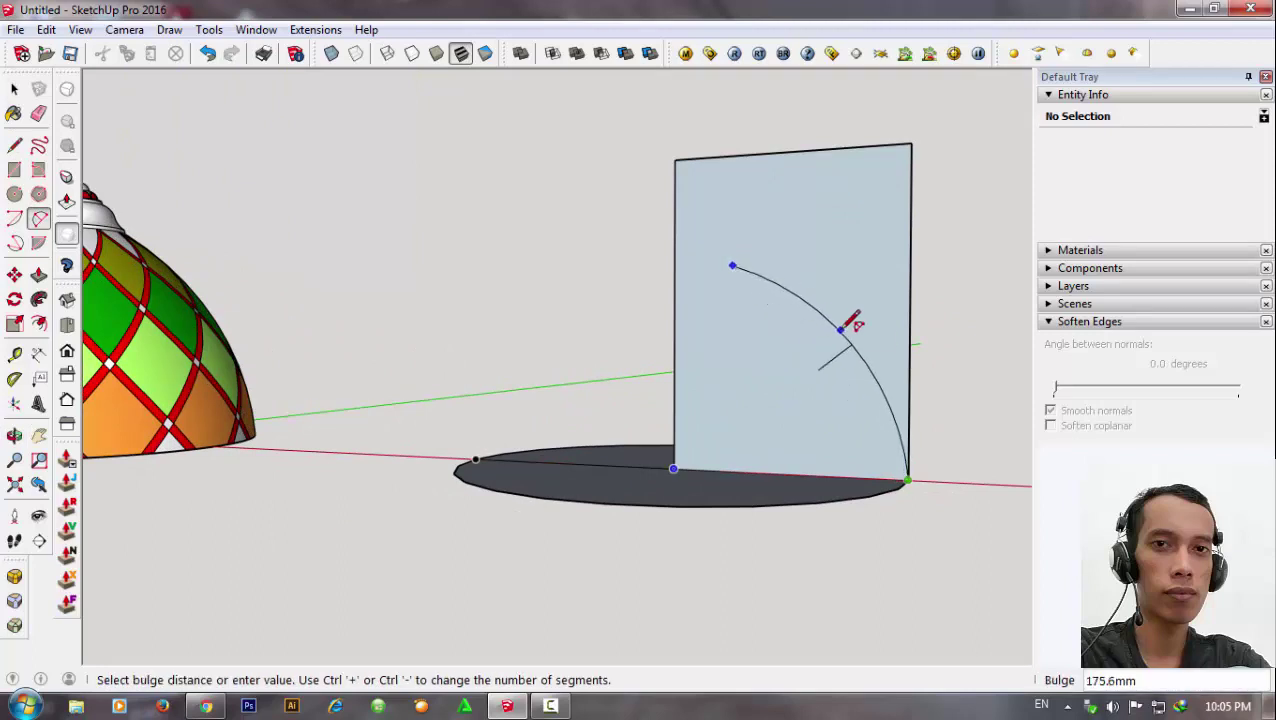
click(847, 324)
mouse_move(847, 324)
middle_down()
mouse_move(800, 367)
mouse_move(880, 347)
mouse_move(837, 404)
middle_up()
scroll(826, 410, down, 3)
scroll(827, 404, down, 1)
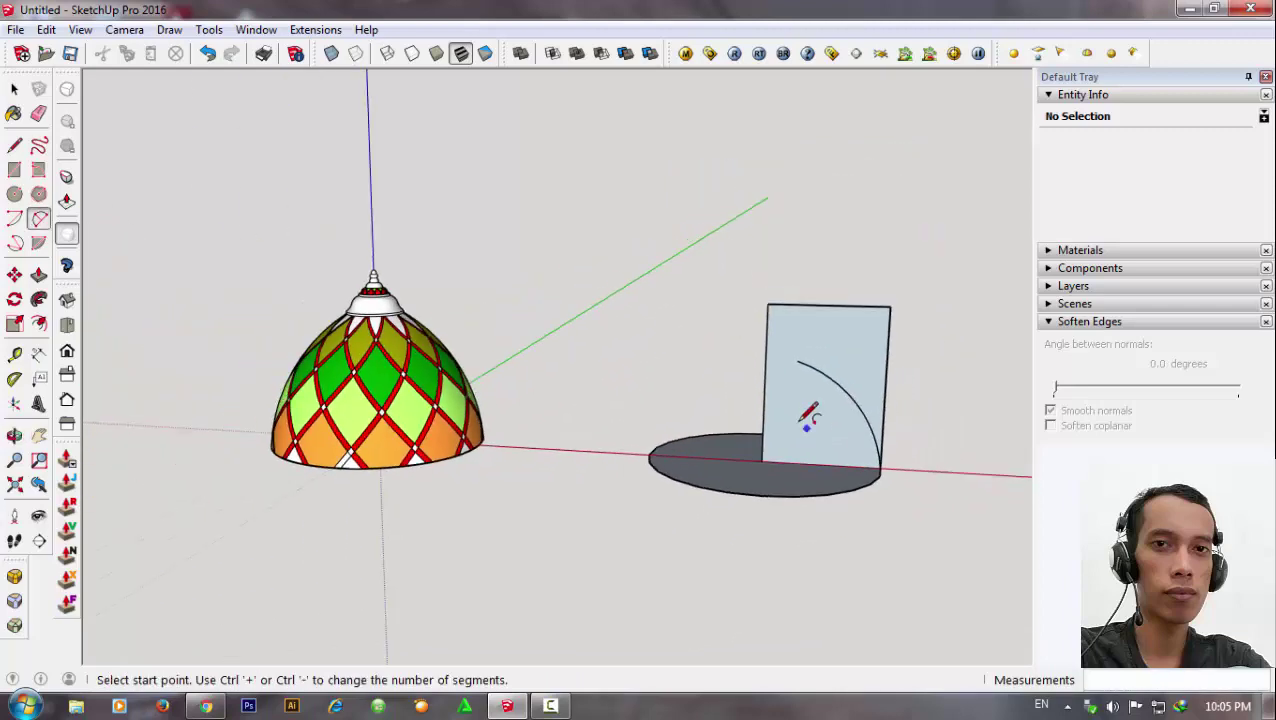
scroll(805, 368, up, 3)
scroll(805, 368, up, 3)
Draw a short riser and a small horizontal step from the arc's top end.
click(14, 145)
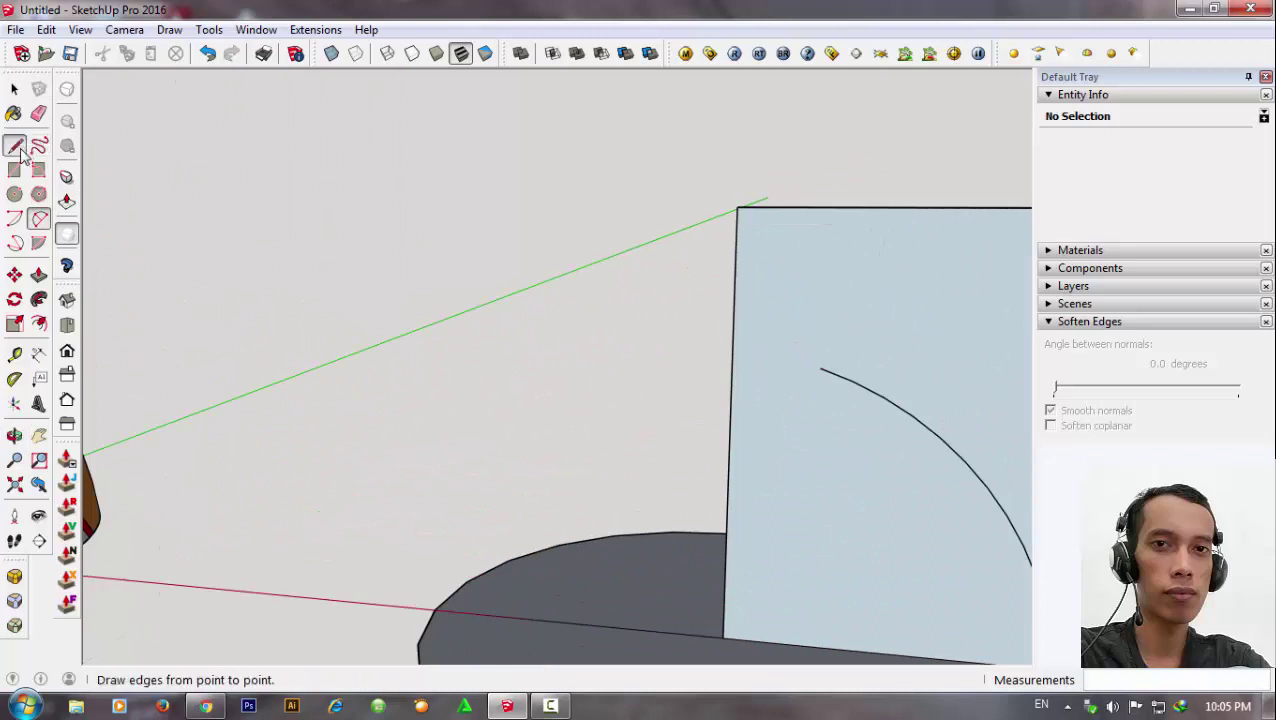
scroll(820, 358, up, 1)
scroll(815, 362, up, 1)
click(815, 362)
scroll(816, 330, up, 1)
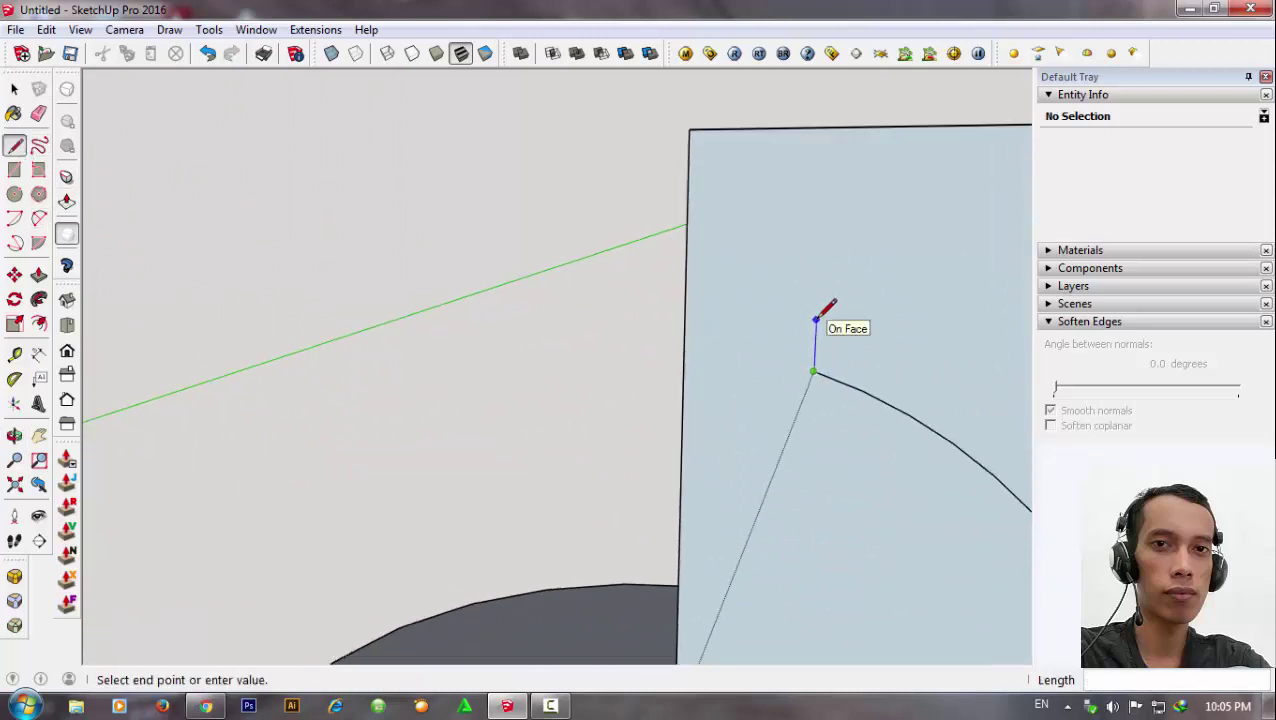
text(3)
key(Return)
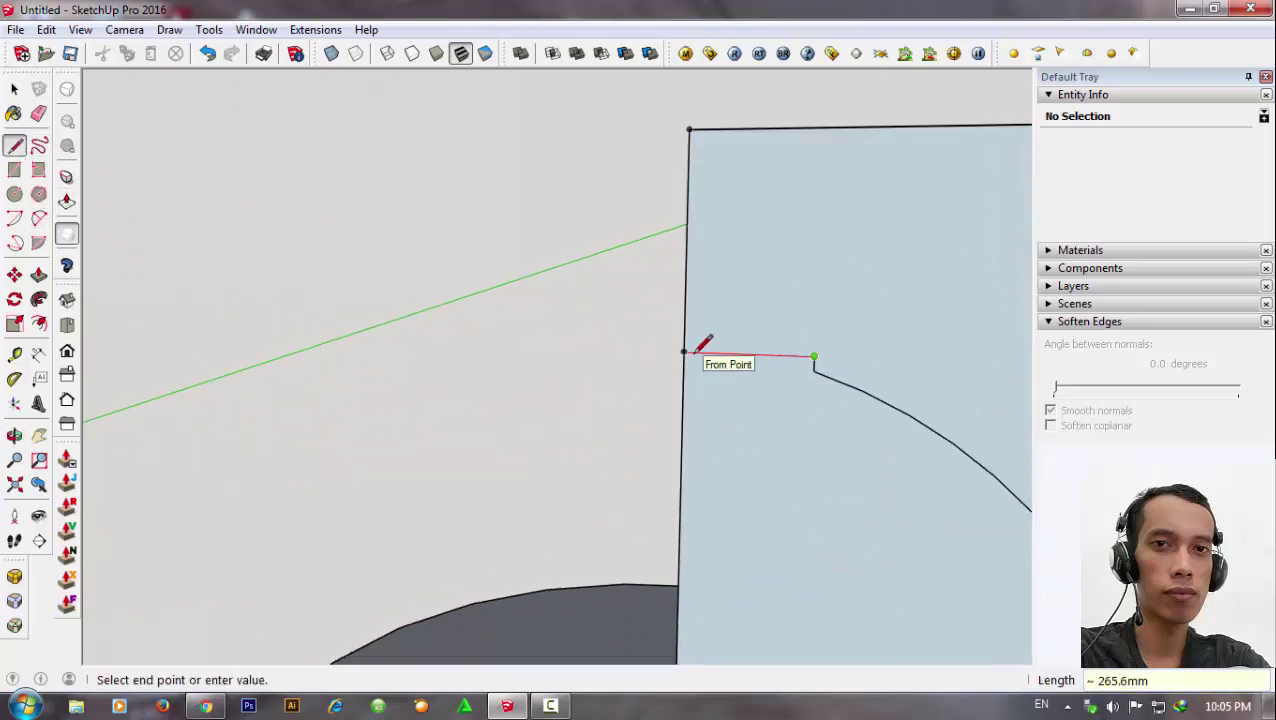
click(801, 356)
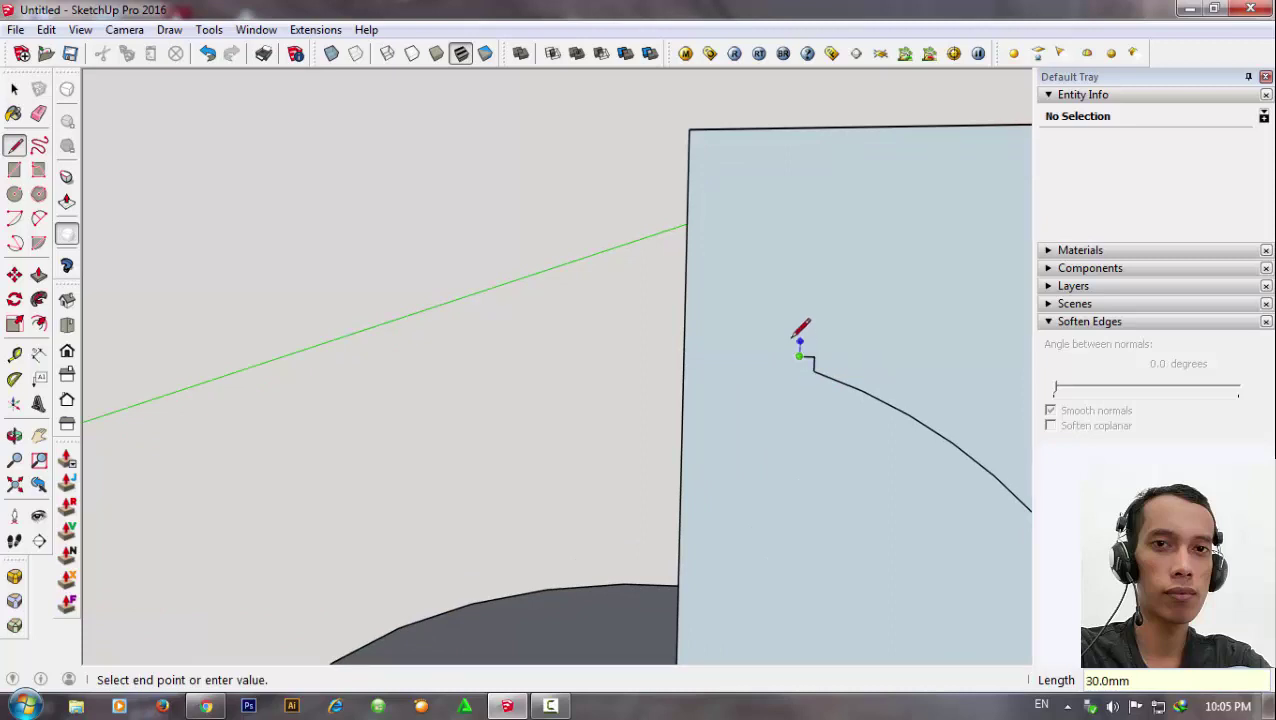
scroll(800, 322, up, 1)
key(Escape)
scroll(735, 395, down, 1)
Add two small arcs chained upward from the end of the step.
key(a)
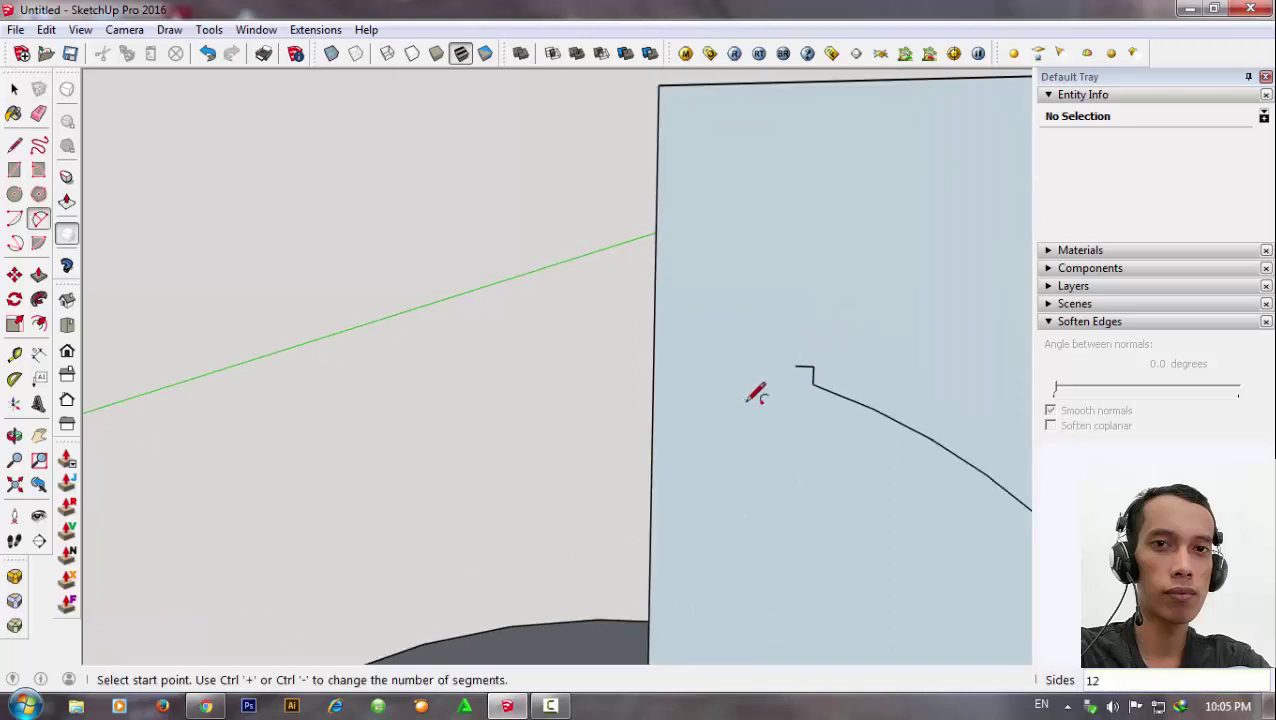
click(795, 365)
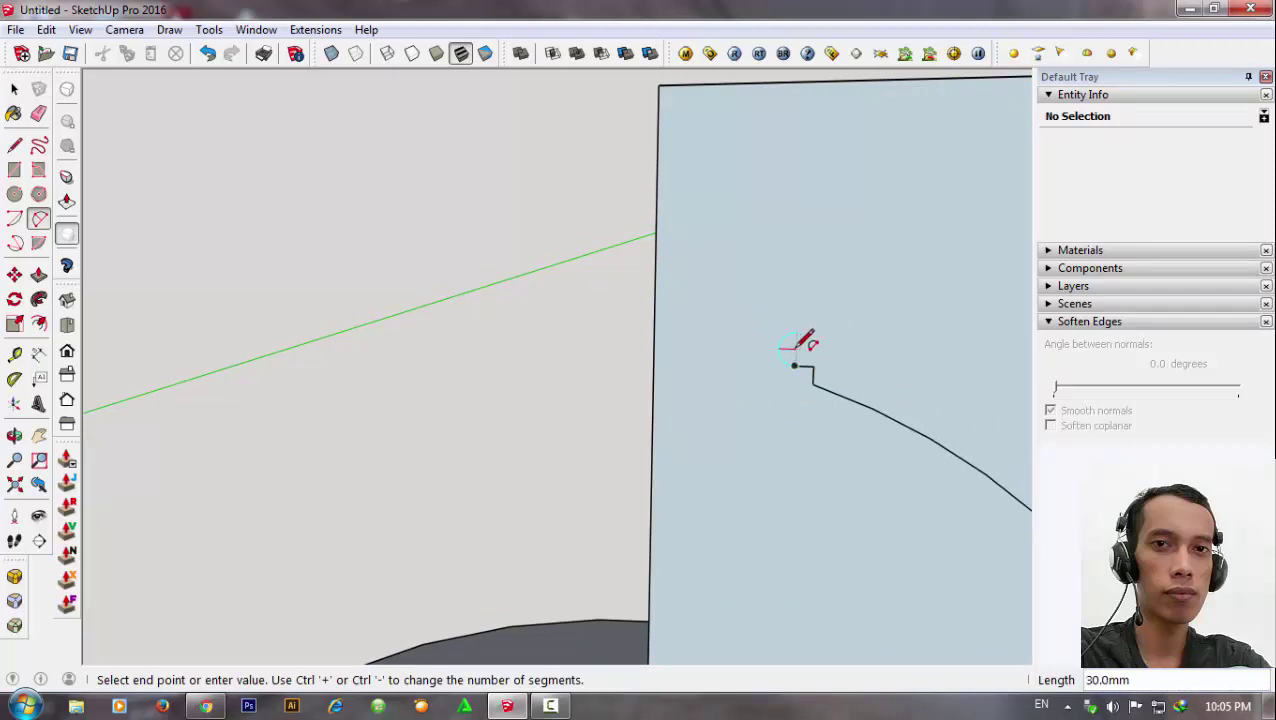
scroll(792, 347, down, 3)
scroll(793, 347, up, 1)
scroll(793, 349, up, 2)
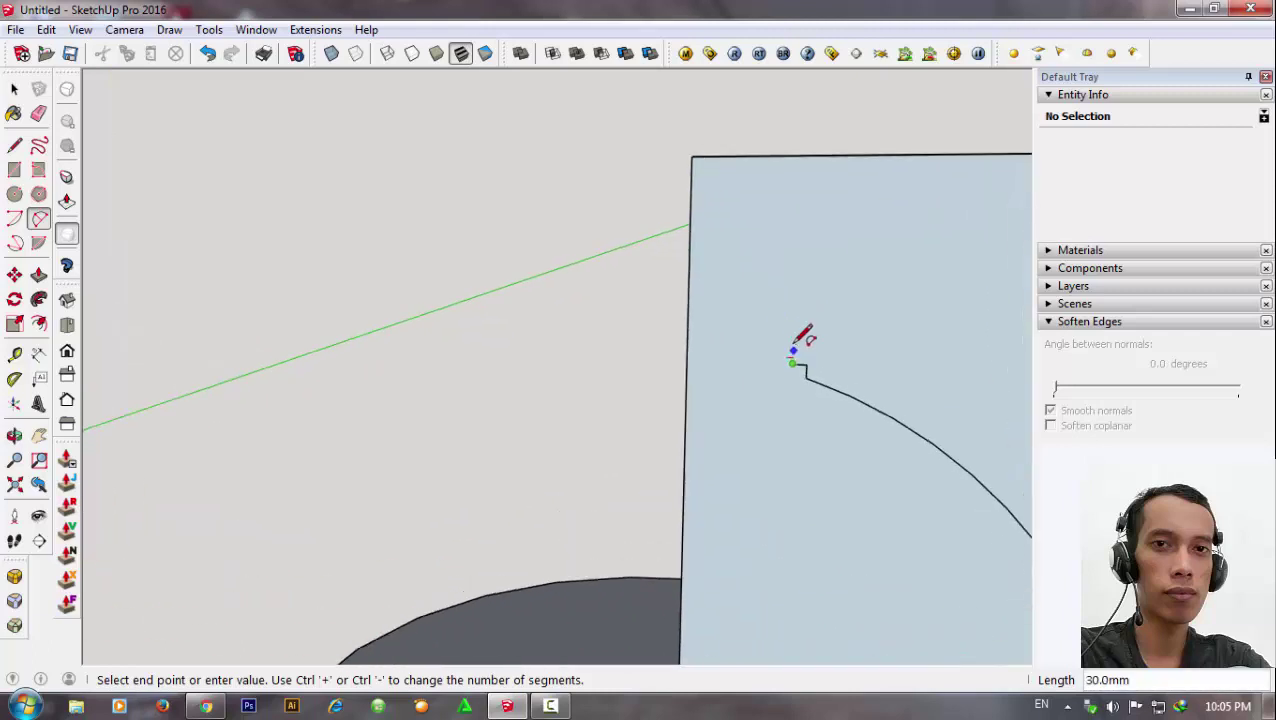
scroll(793, 349, up, 1)
scroll(760, 329, up, 1)
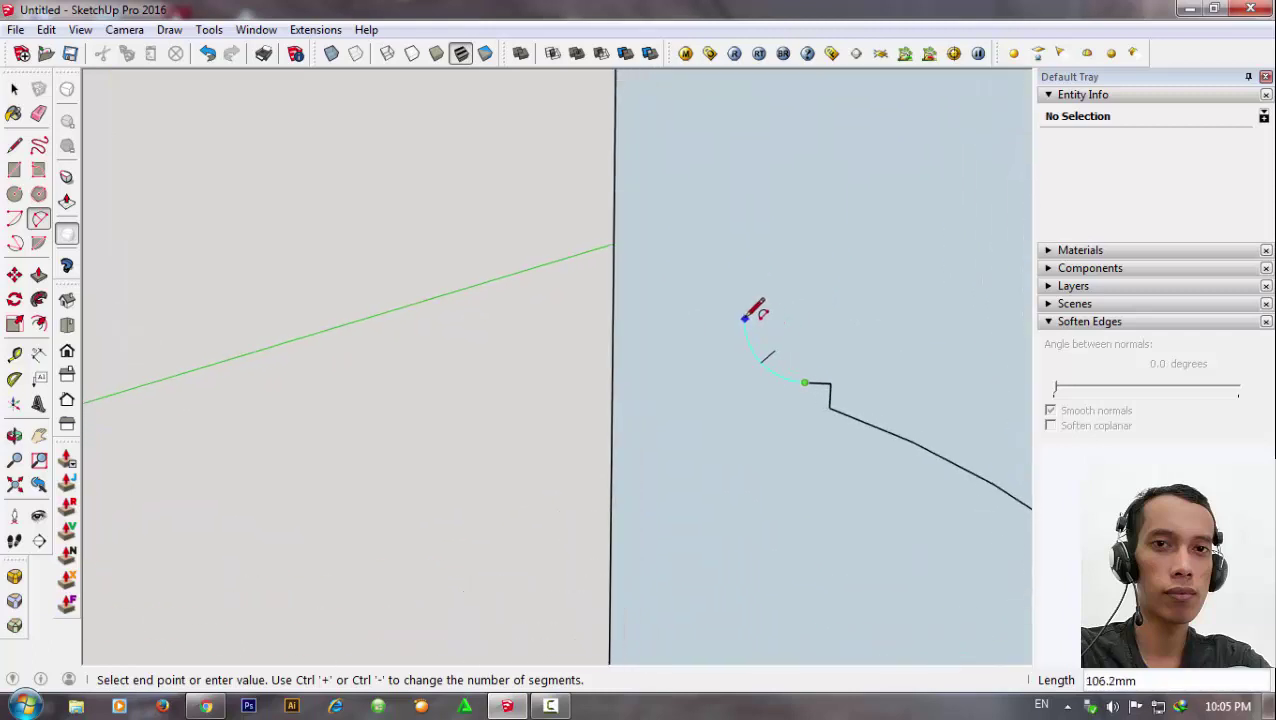
click(757, 325)
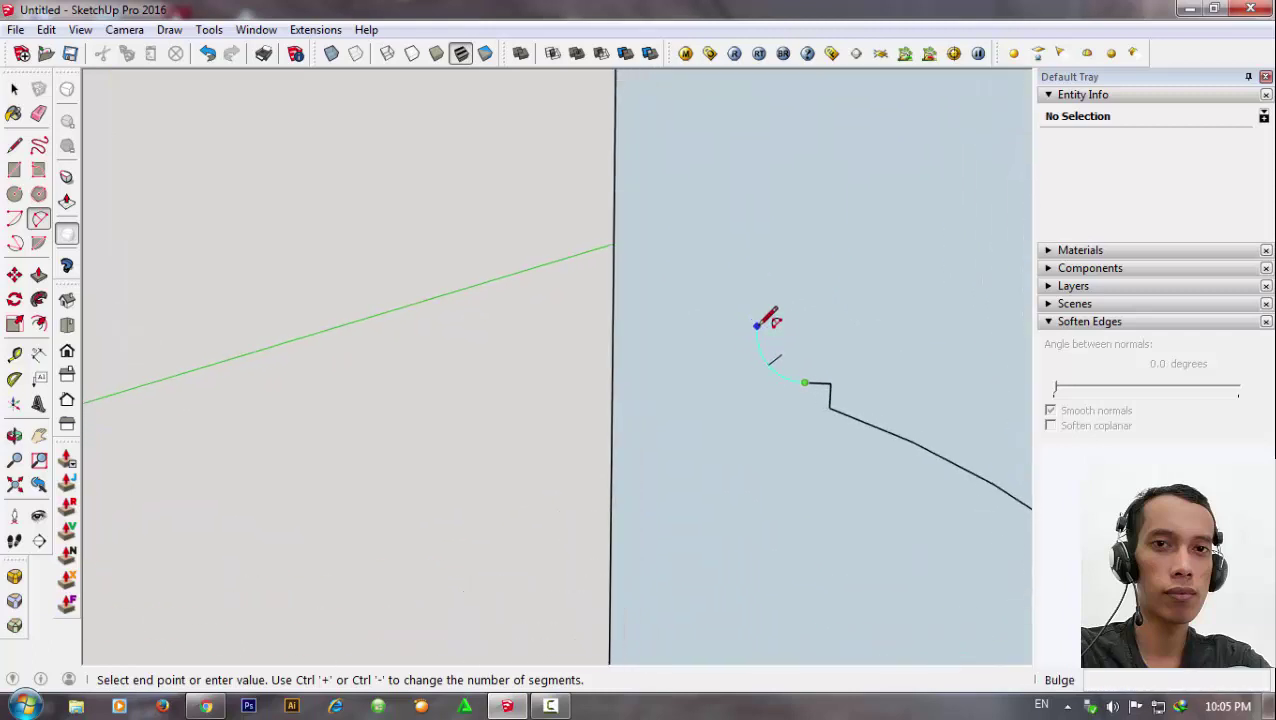
click(757, 325)
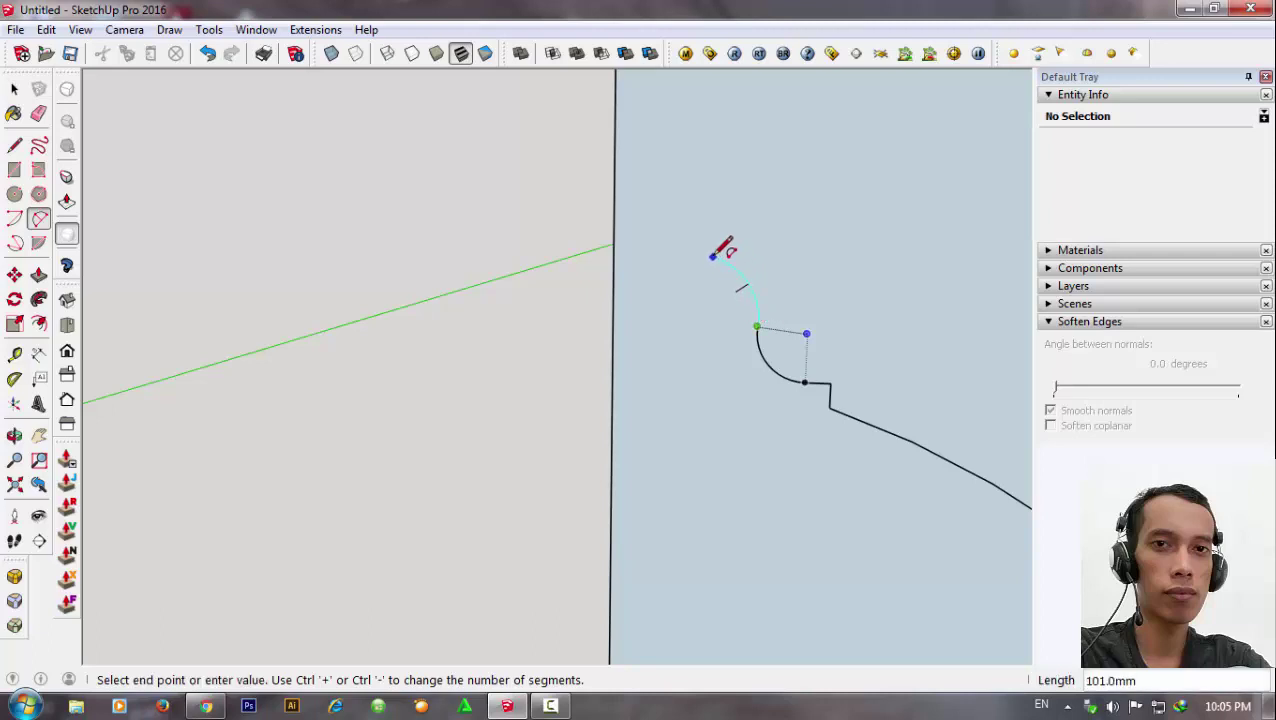
click(713, 246)
click(721, 243)
mouse_move(735, 412)
middle_down()
mouse_move(757, 400)
mouse_move(726, 285)
middle_up()
click(716, 249)
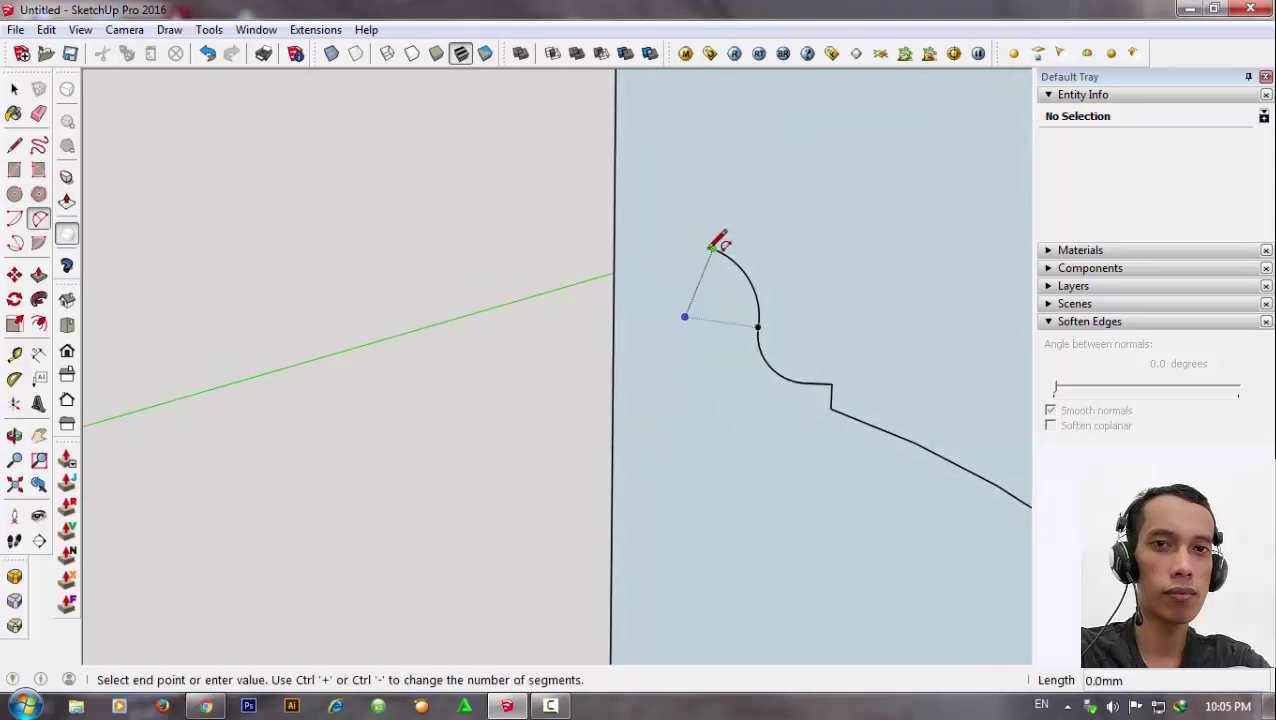
scroll(716, 248, down, 2)
scroll(704, 264, up, 1)
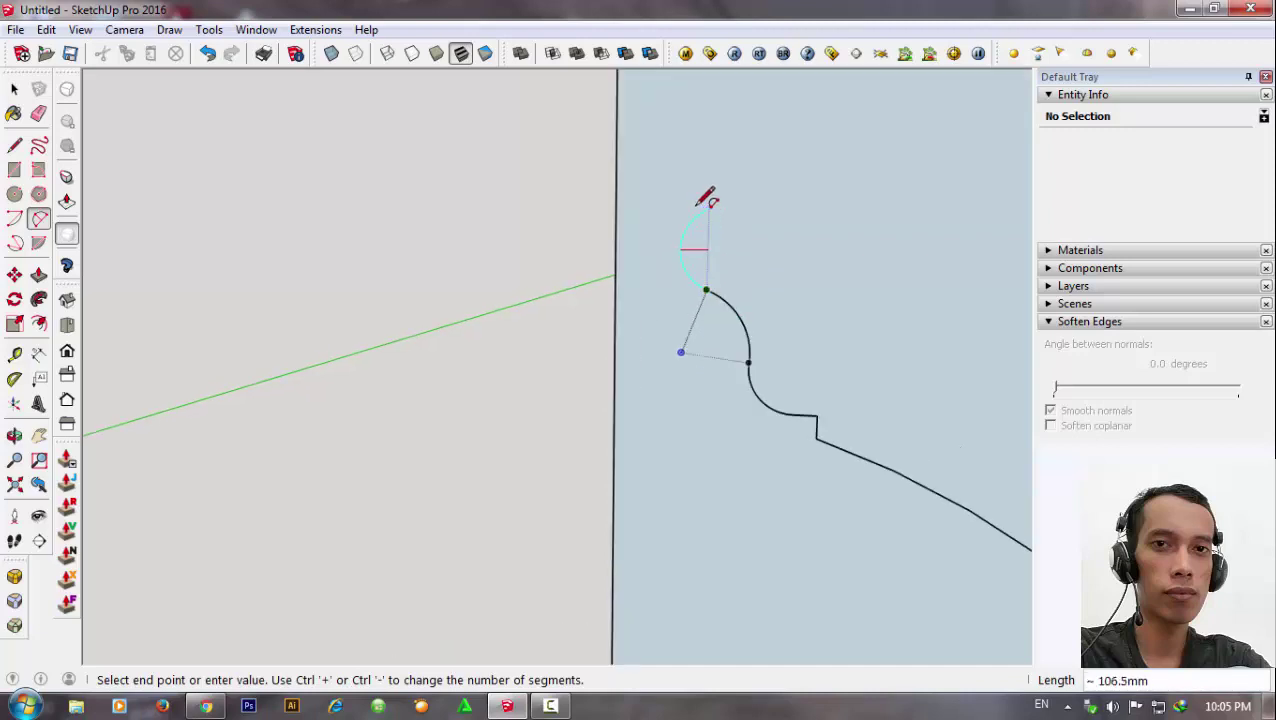
key(Escape)
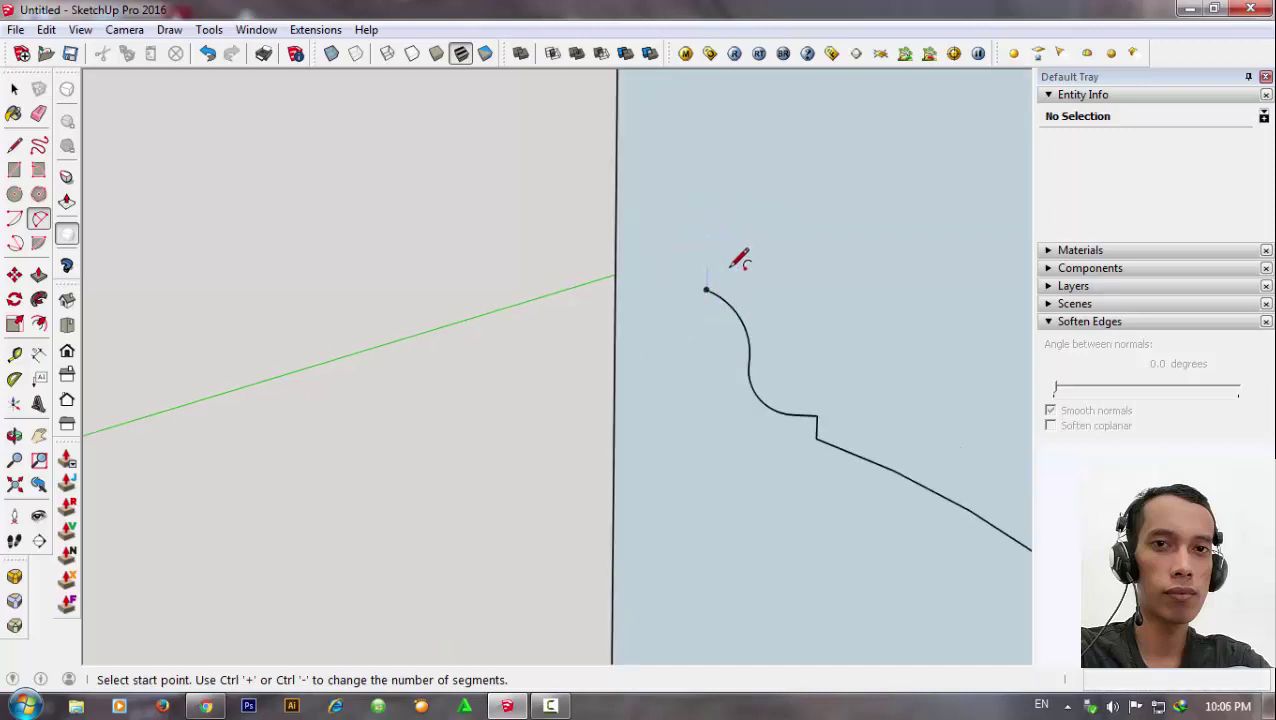
Draw a short line above the curve, topped with a small rounded arc.
key(l)
click(706, 290)
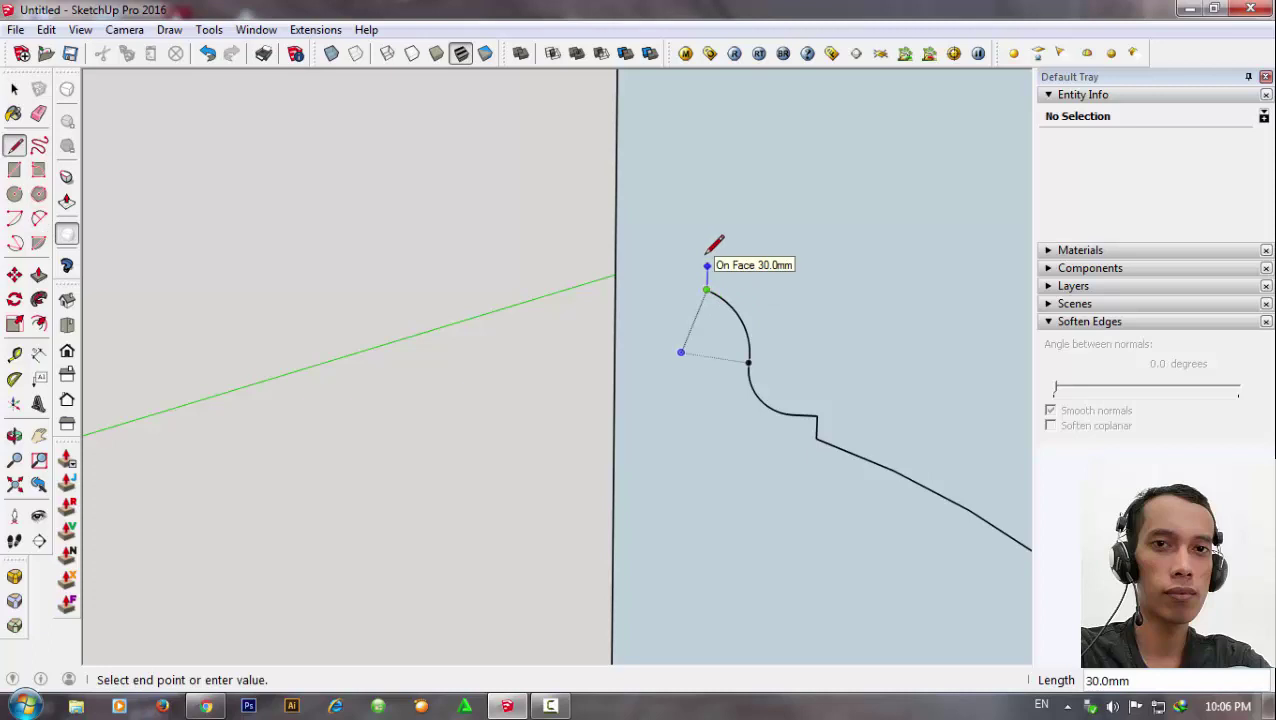
scroll(704, 263, up, 1)
click(685, 265)
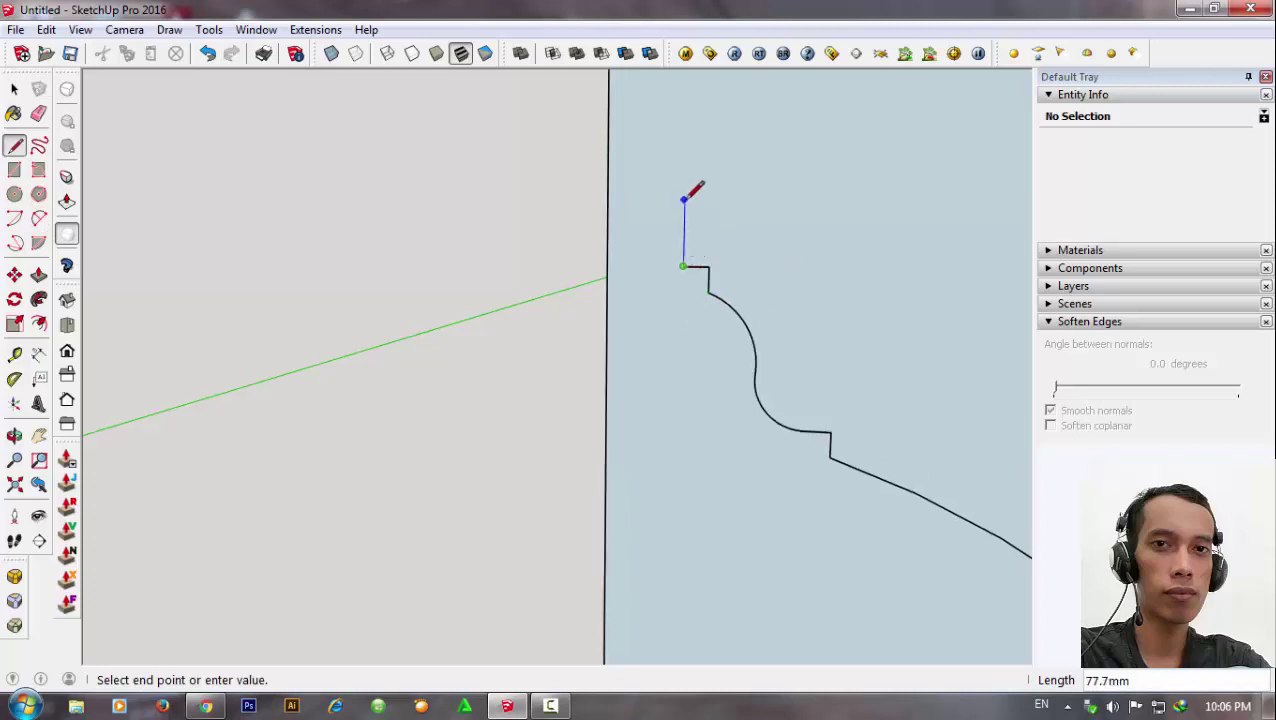
key(a)
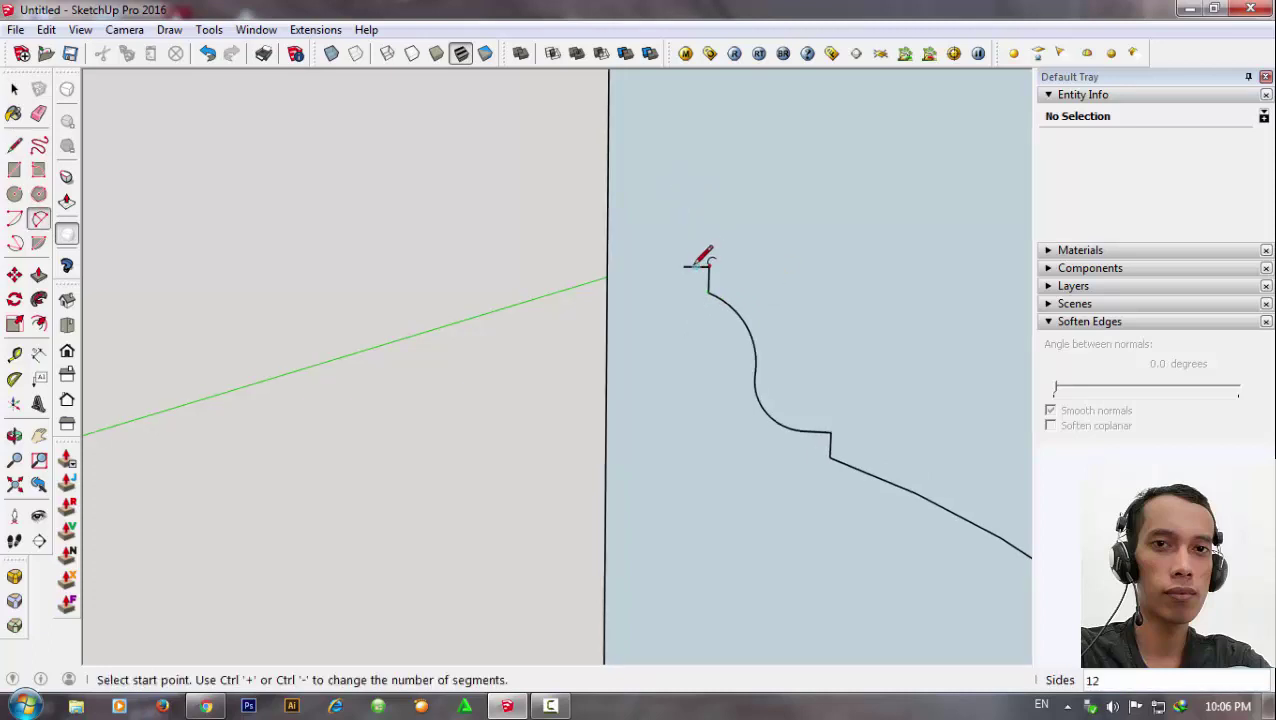
click(683, 266)
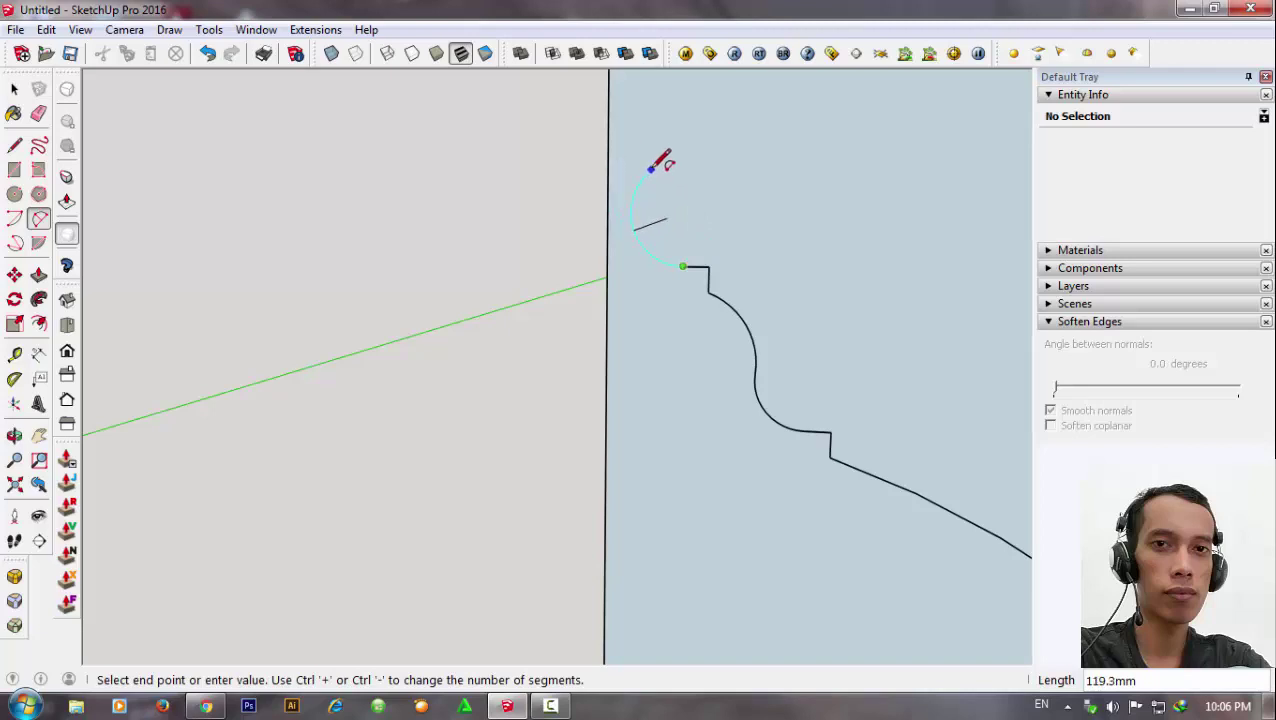
click(651, 169)
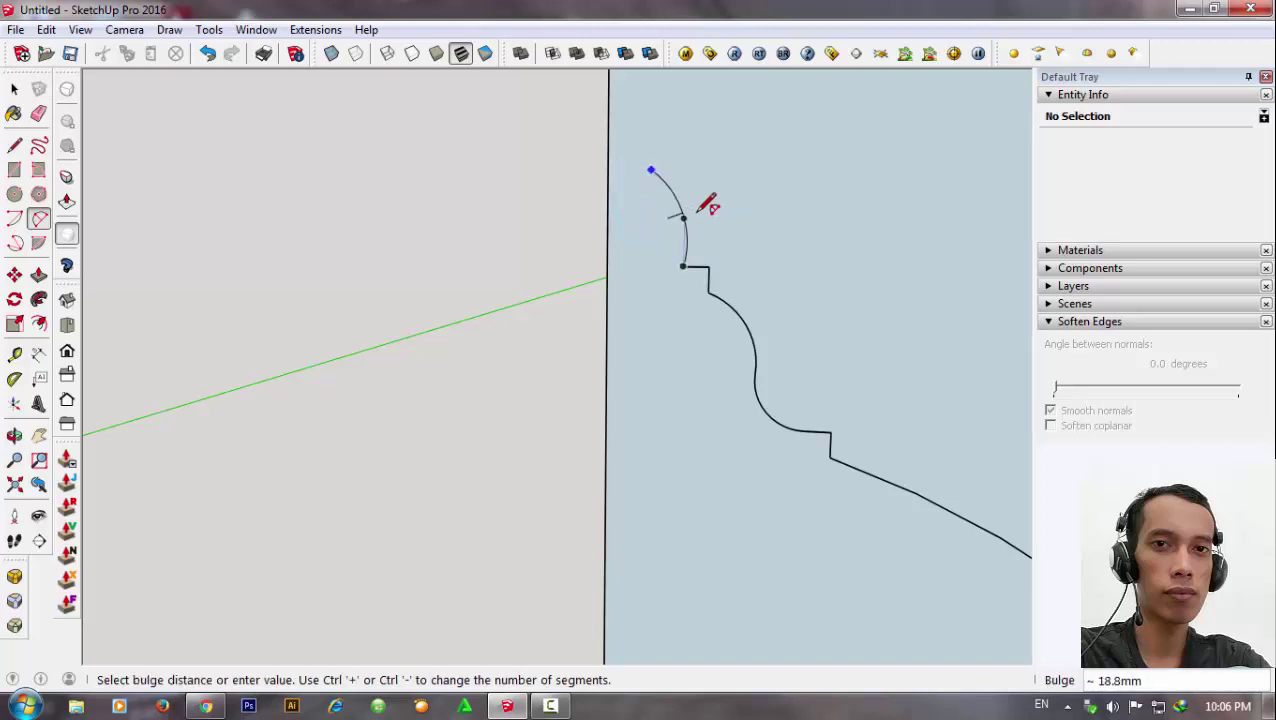
click(697, 217)
scroll(692, 350, down, 2)
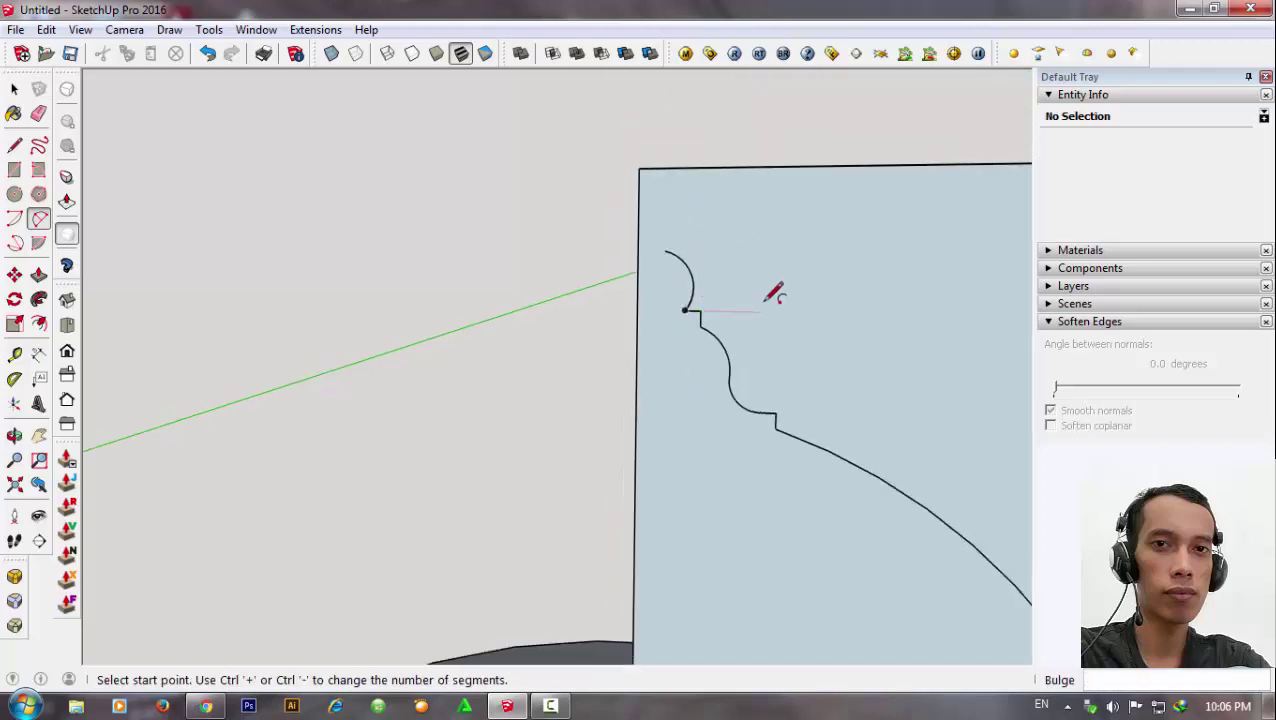
scroll(694, 250, up, 2)
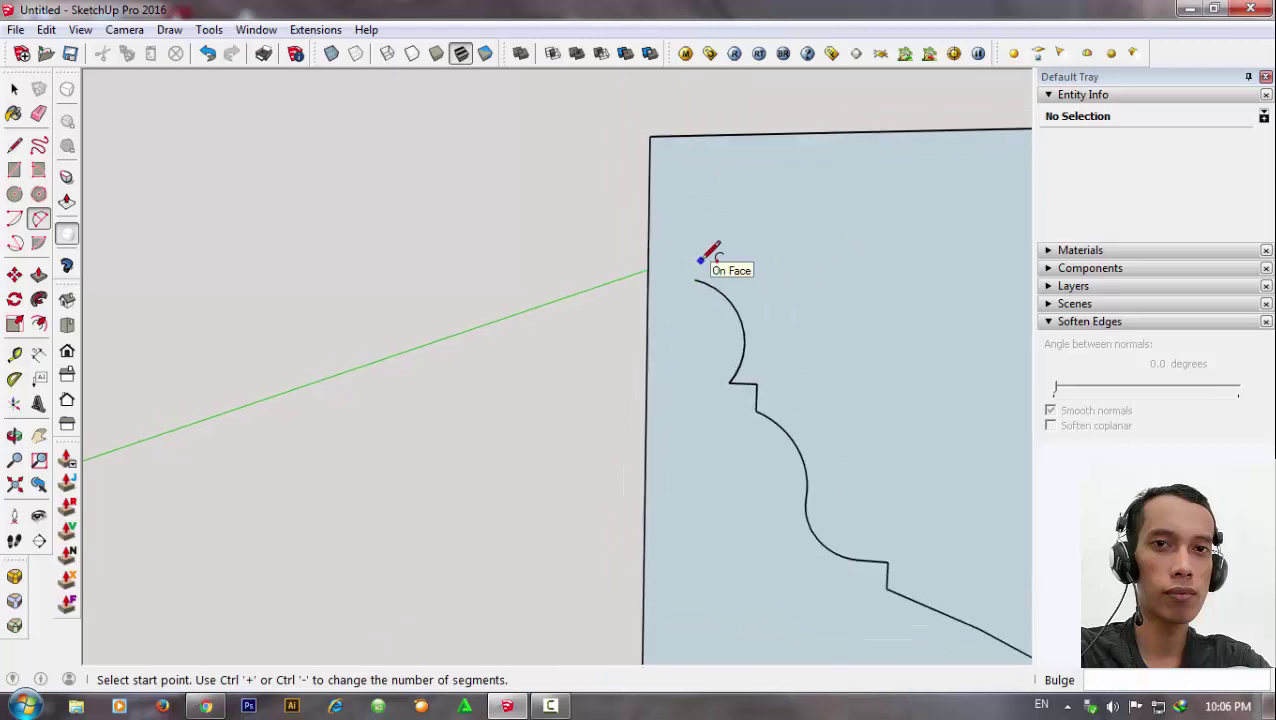
Run a line from the small arc's top end up to the rectangle's top edge.
key(l)
click(694, 279)
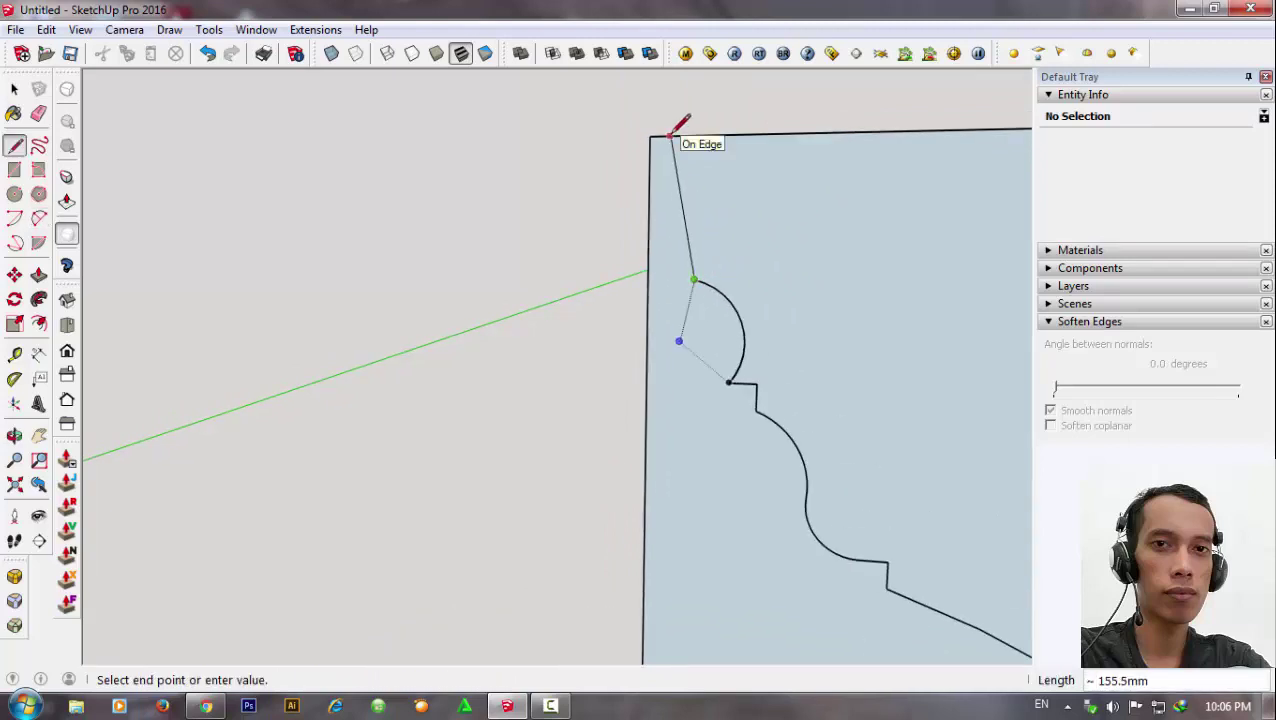
click(662, 137)
scroll(630, 205, down, 2)
scroll(632, 200, down, 2)
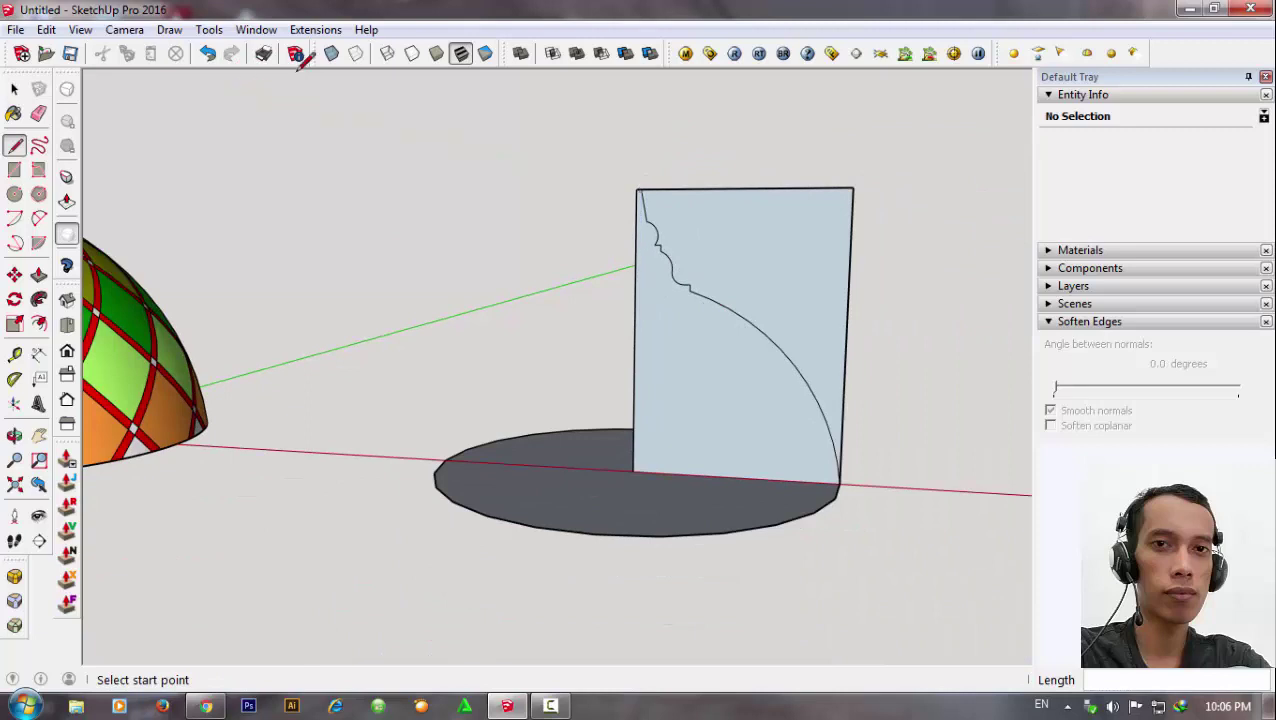
Erase the rectangle's top and right edges to leave the profile shape.
key(e)
drag(820, 208, 843, 162)
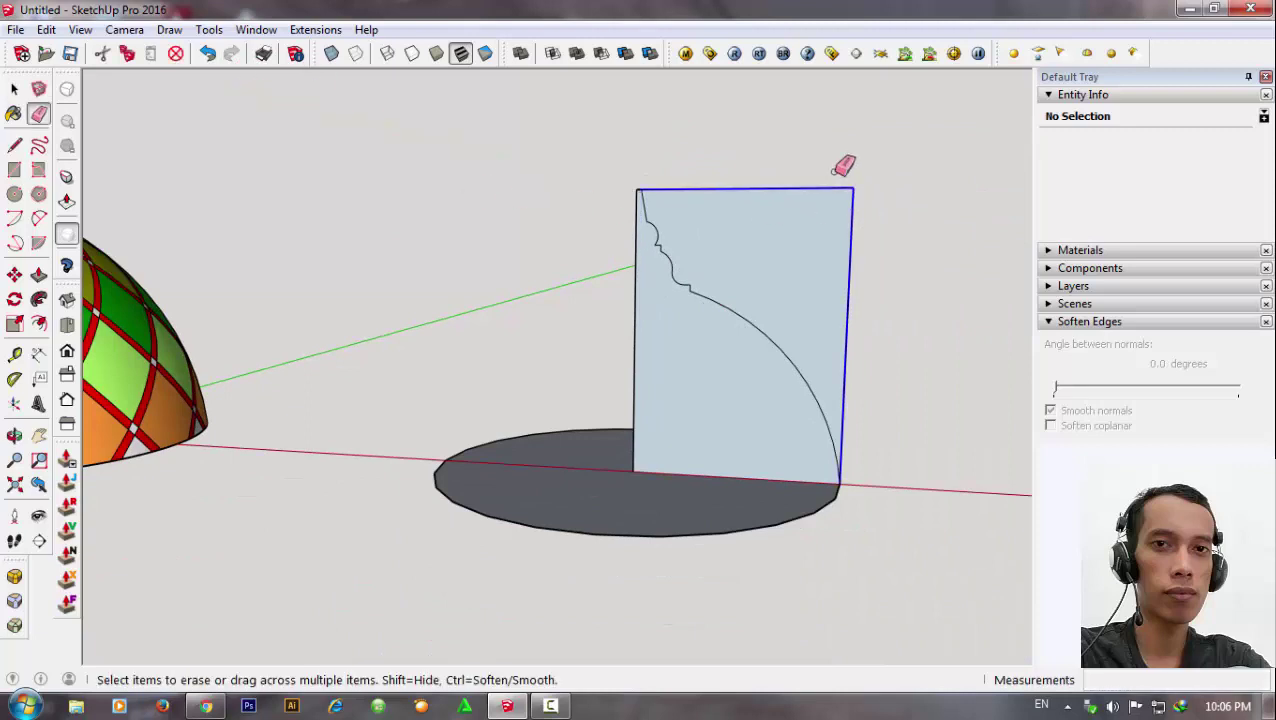
middle_drag(826, 205, 687, 461)
scroll(687, 461, up, 2)
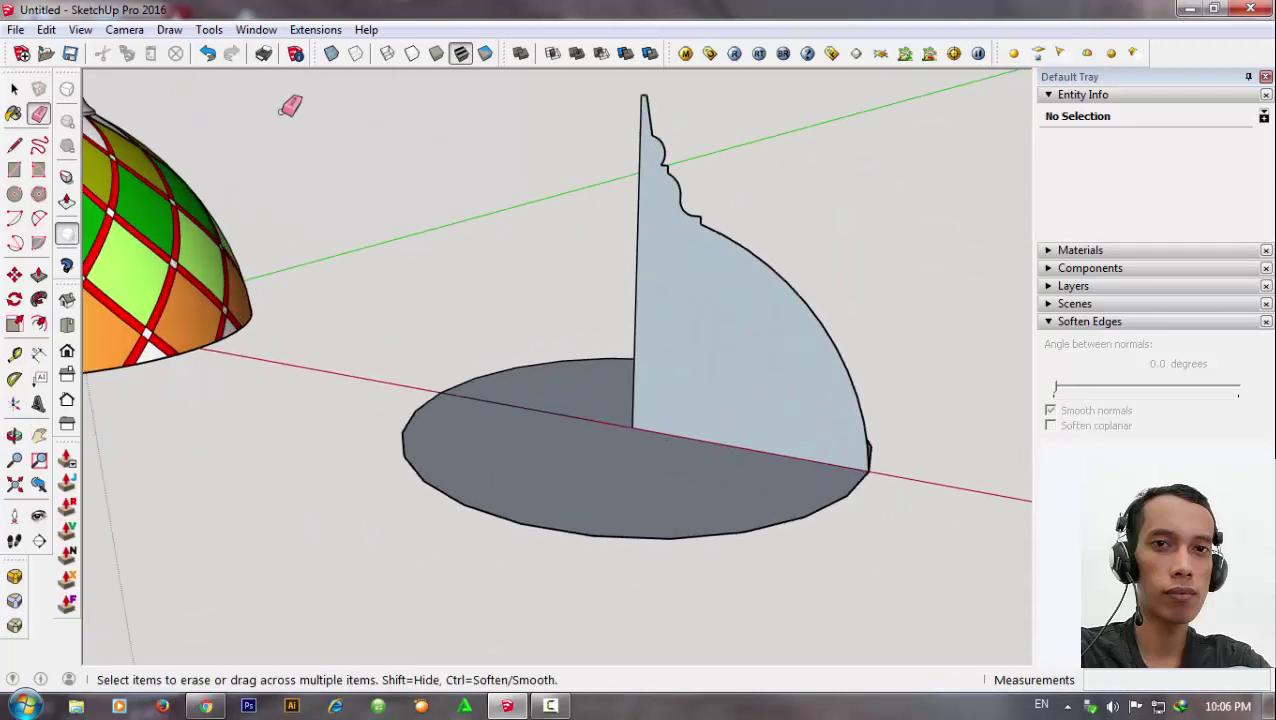
Select the disc's outer arc edge and the profile's large curved edge.
key(space)
scroll(720, 291, down, 1)
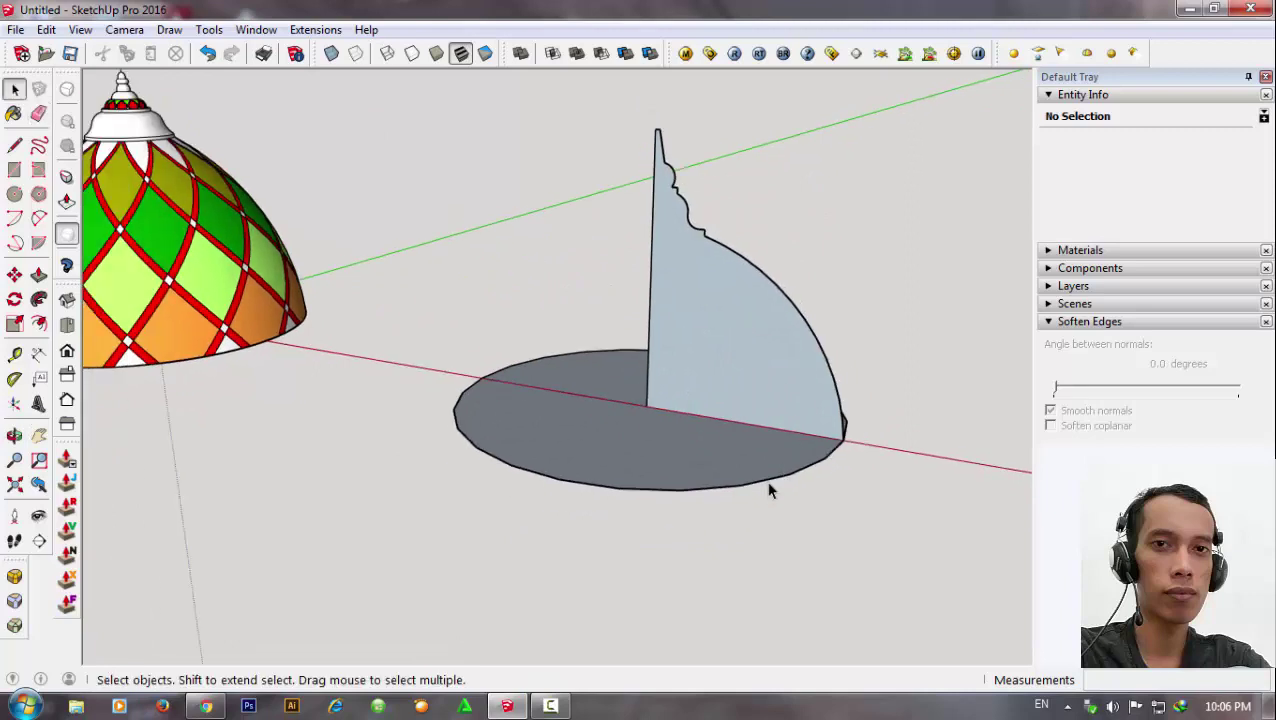
click(769, 488)
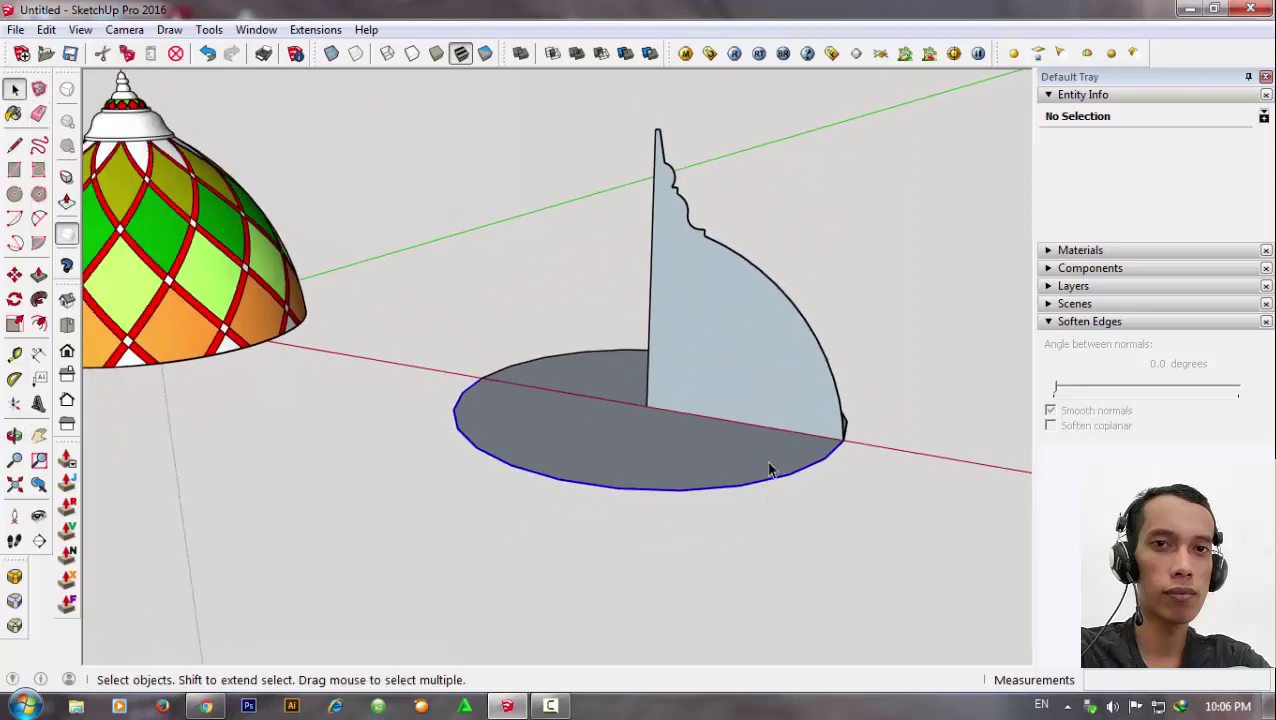
click(813, 337)
scroll(789, 352, up, 1)
scroll(789, 349, up, 1)
Change the small upper arc's Segments value in Entity Info to 10.
scroll(789, 320, down, 1)
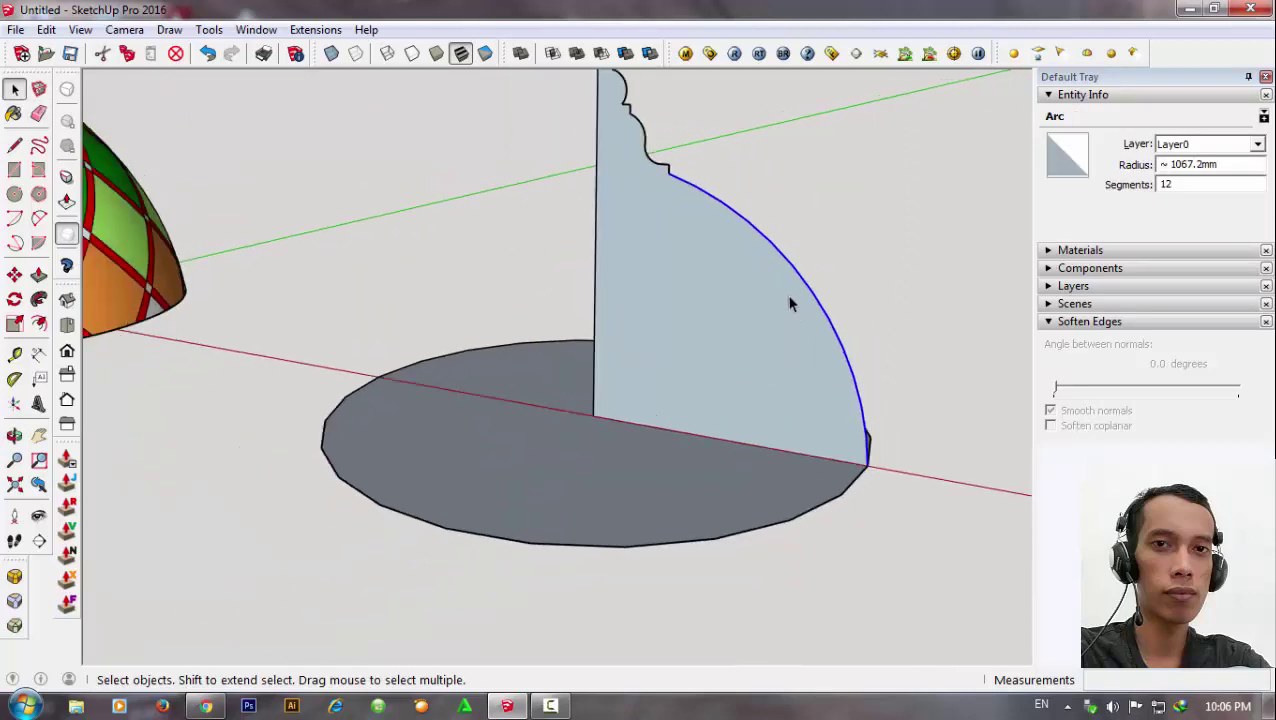
scroll(692, 180, down, 1)
scroll(690, 180, up, 1)
scroll(687, 145, up, 1)
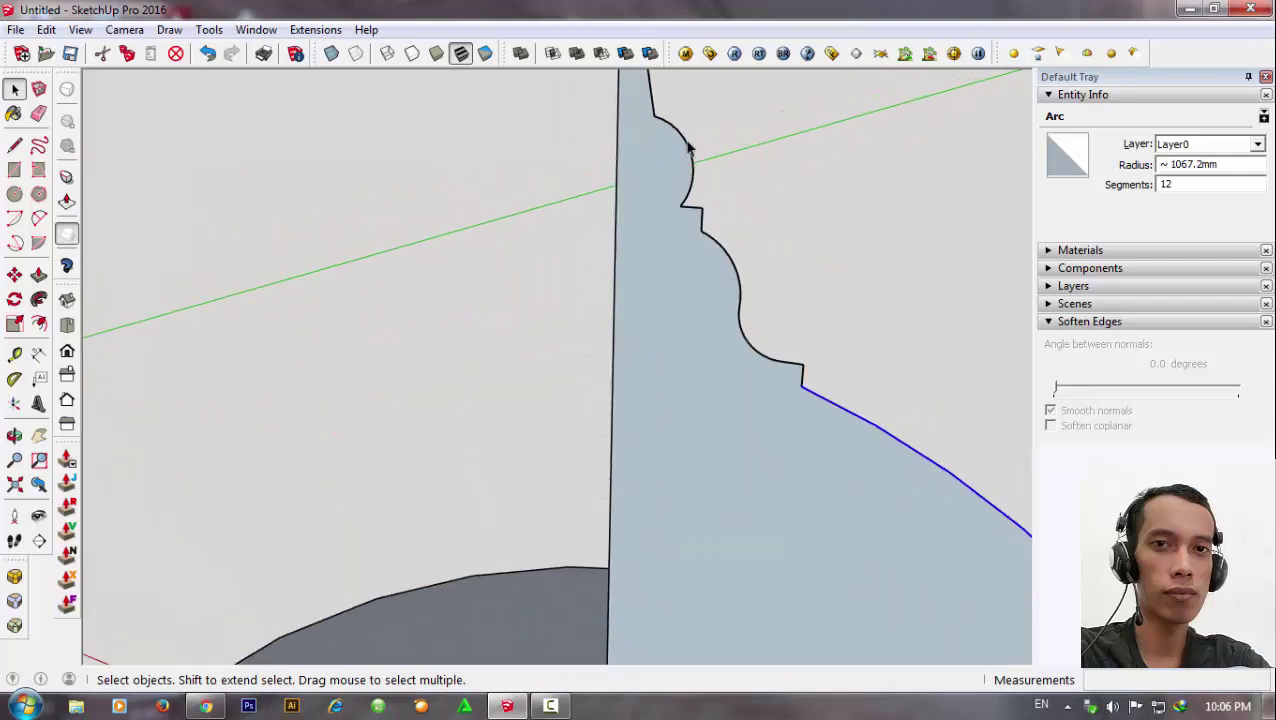
click(688, 147)
scroll(690, 170, up, 1)
scroll(690, 178, up, 1)
scroll(697, 160, up, 1)
scroll(700, 170, up, 1)
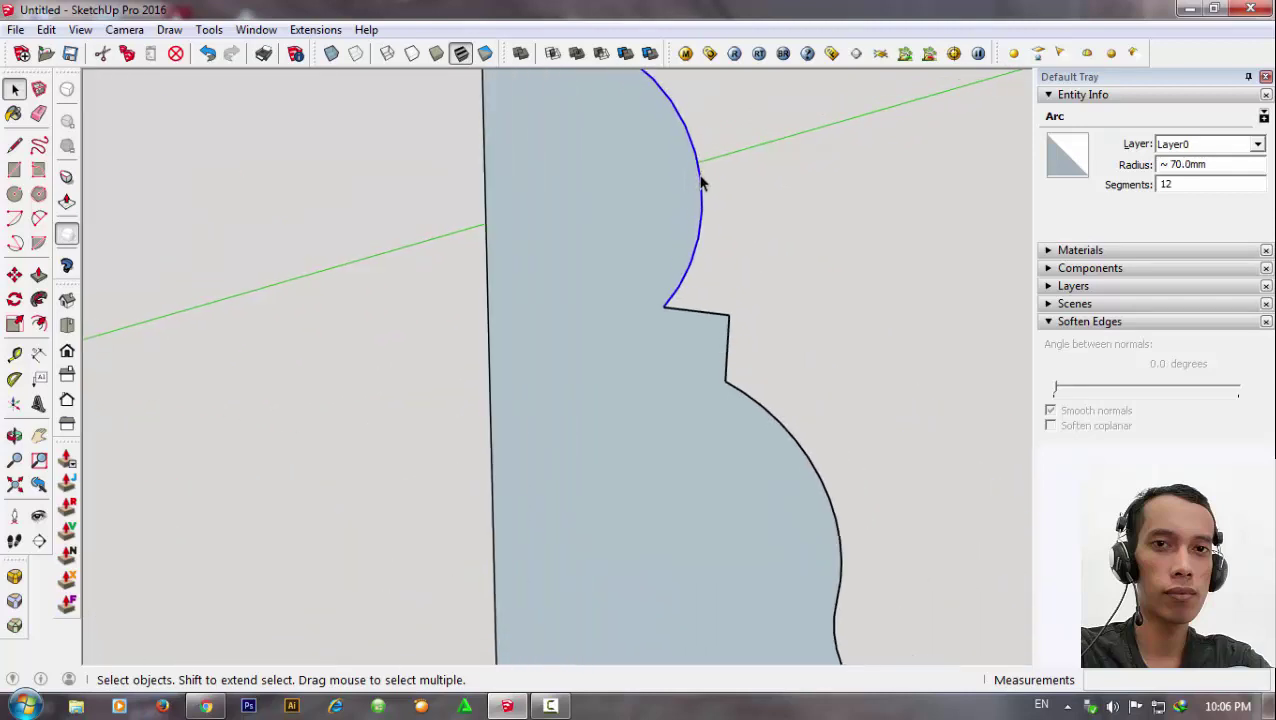
scroll(705, 200, down, 1)
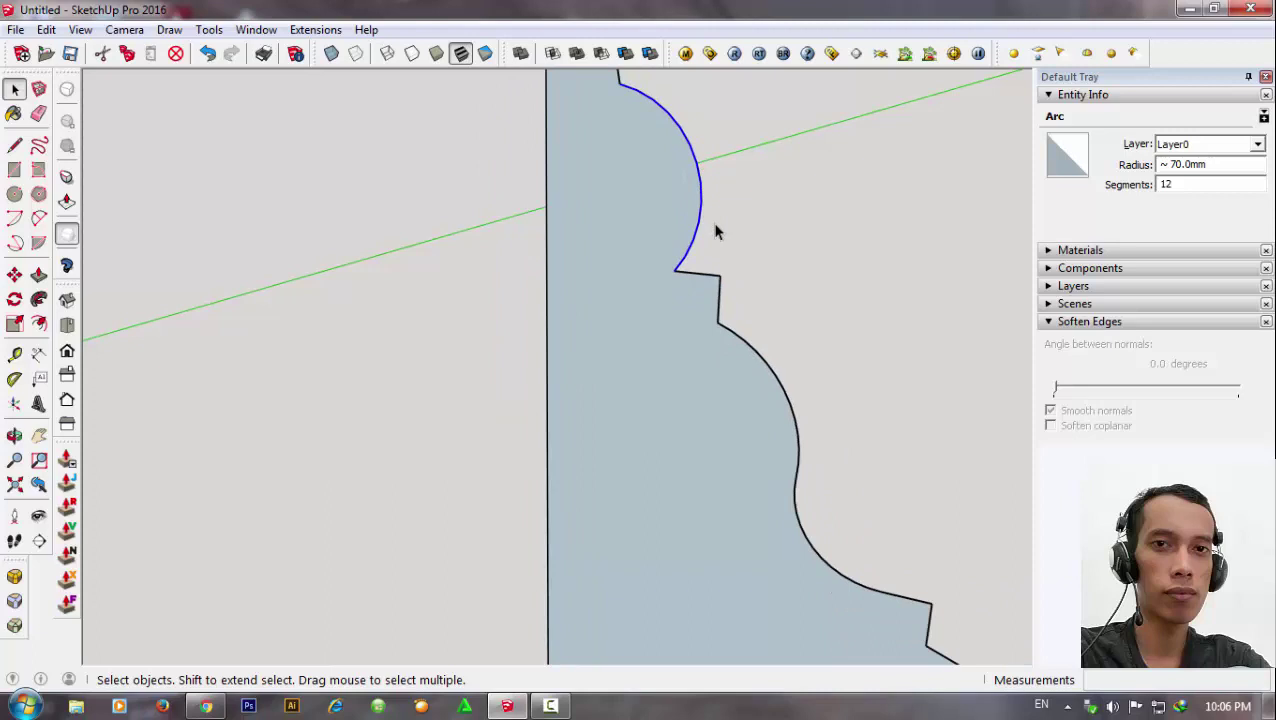
scroll(697, 190, down, 1)
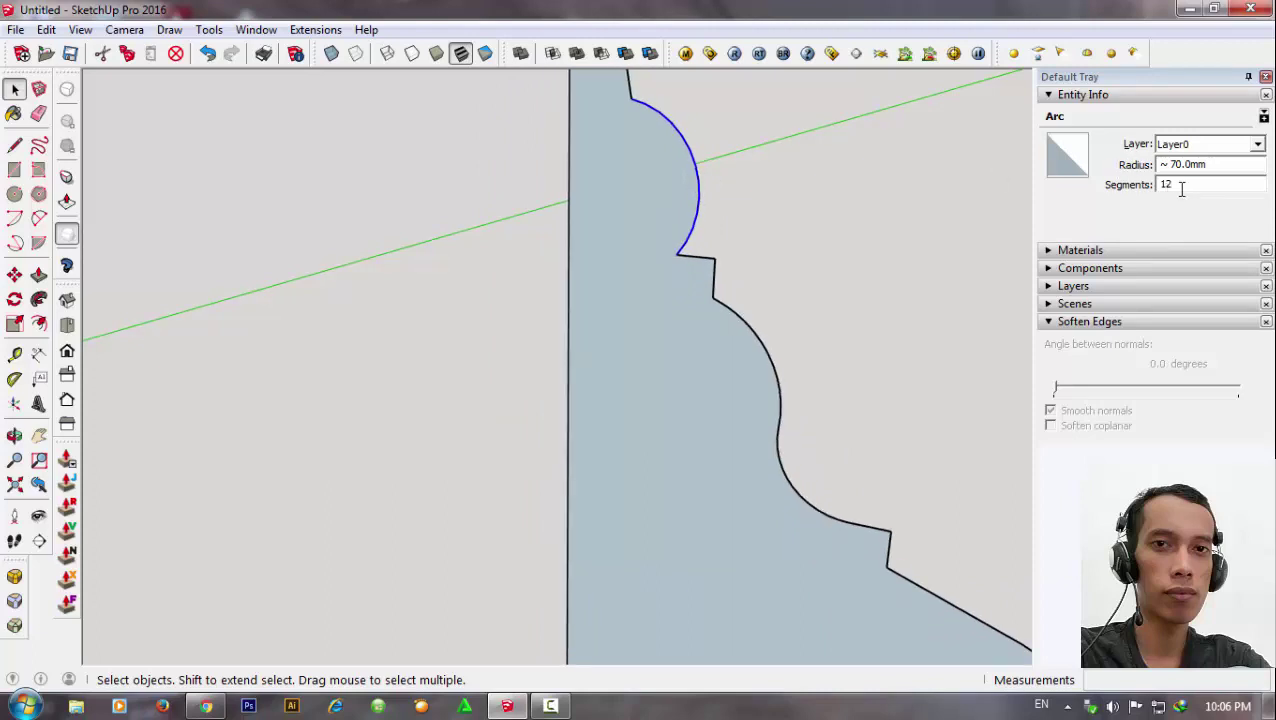
drag(1182, 187, 1091, 196)
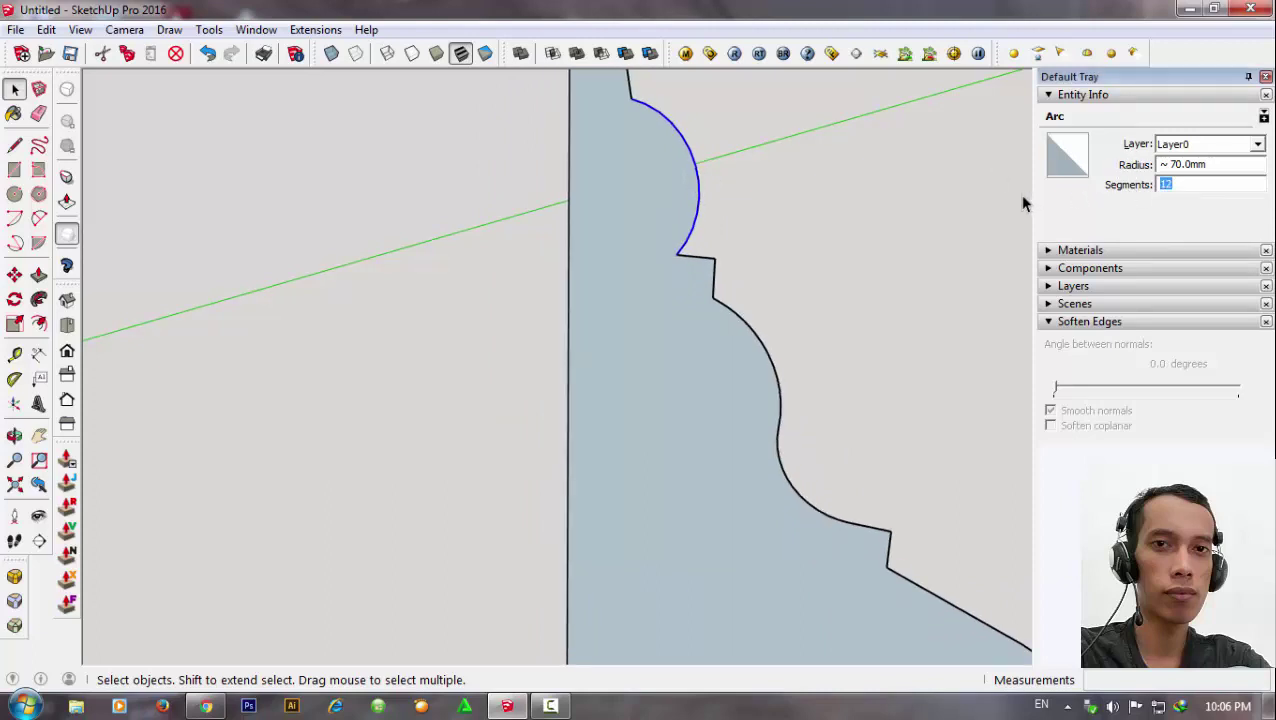
text(10)
key(Return)
Orbit around the profile and disc to view them in perspective.
middle_drag(686, 199, 640, 200)
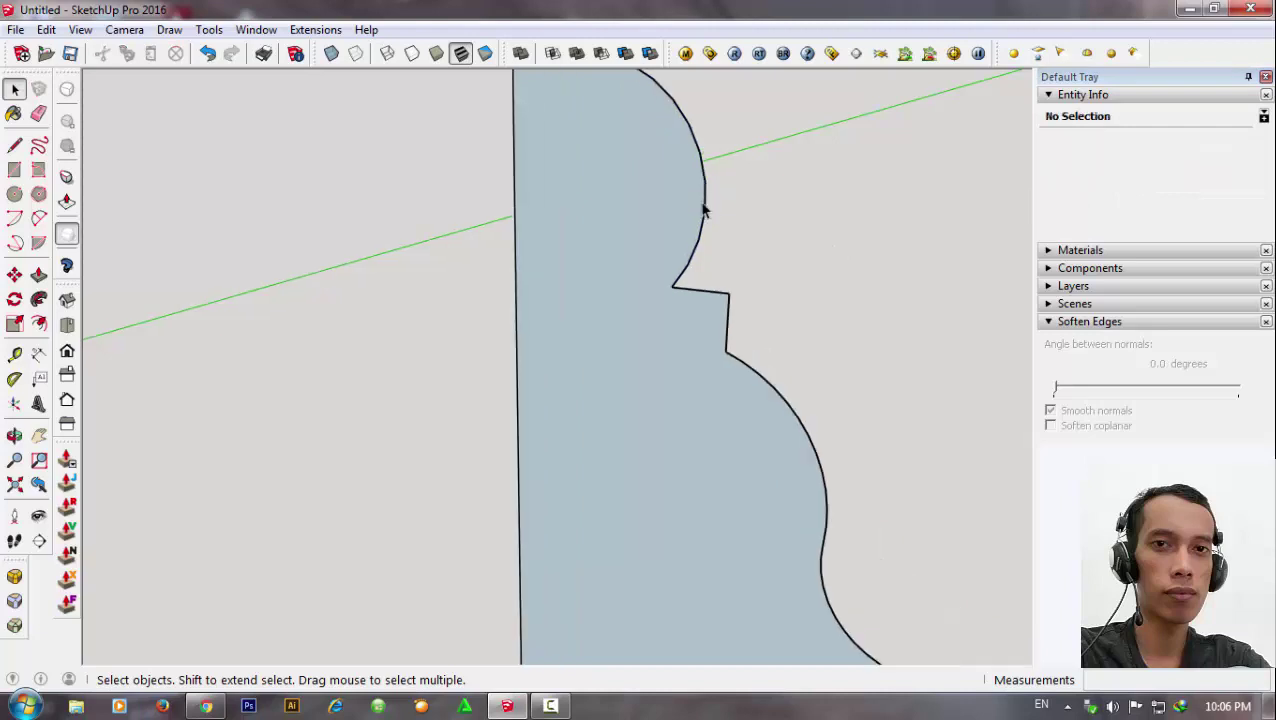
scroll(640, 200, down, 3)
scroll(656, 403, down, 2)
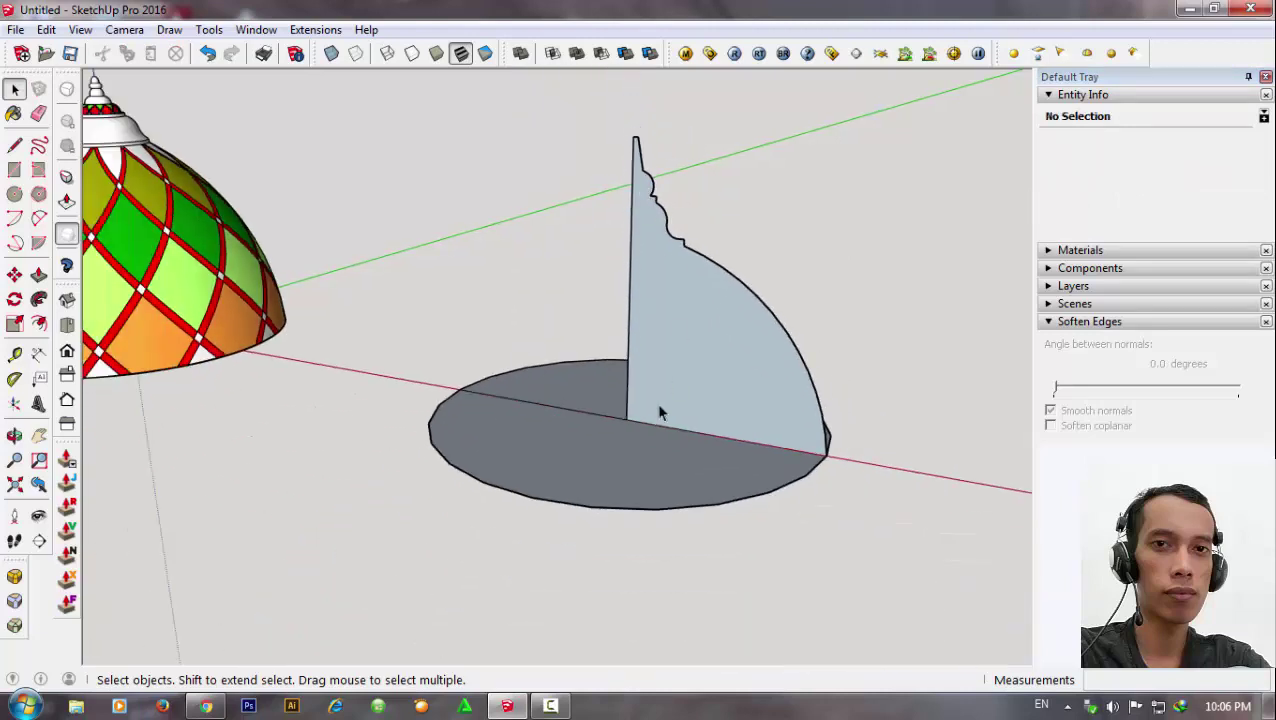
mouse_move(656, 403)
middle_down()
mouse_move(775, 305)
mouse_move(711, 397)
mouse_move(712, 478)
middle_up()
Copy the disc face and its arc edges straight down below the original.
click(640, 425)
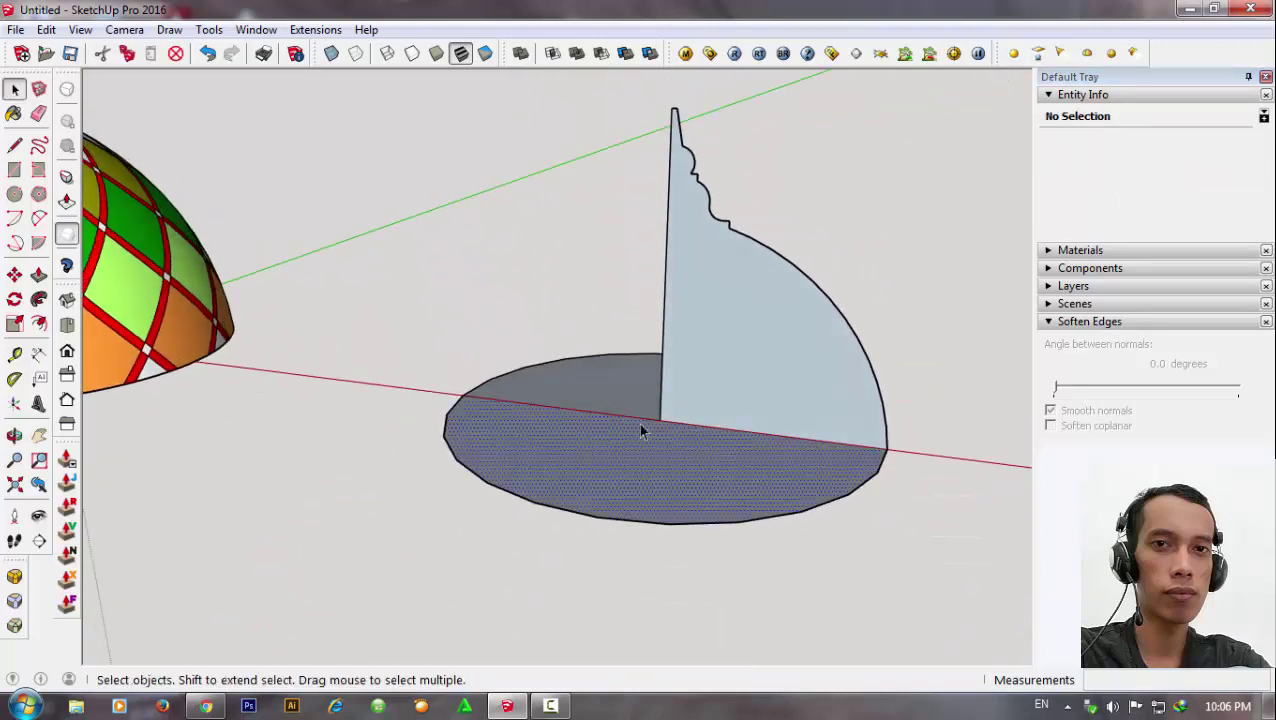
scroll(586, 420, down, 2)
click(599, 395)
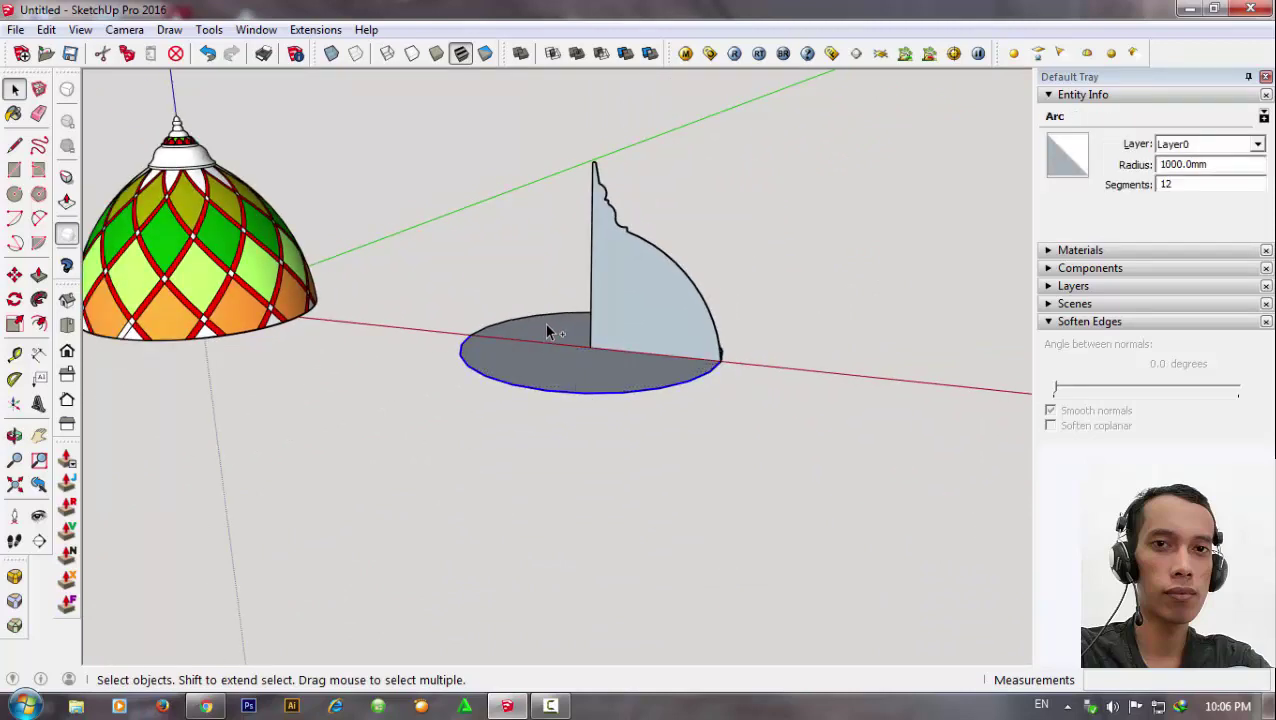
click(546, 314)
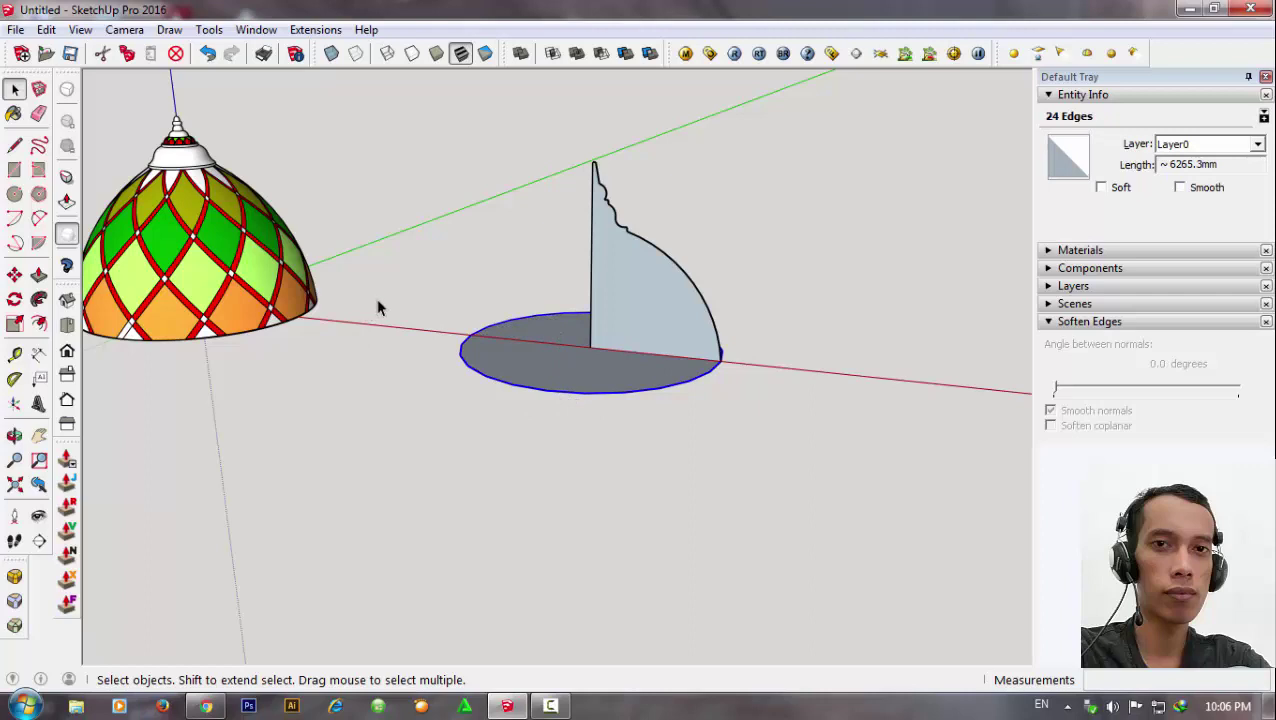
key(m)
scroll(584, 398, up, 2)
key(ctrl)
click(584, 390)
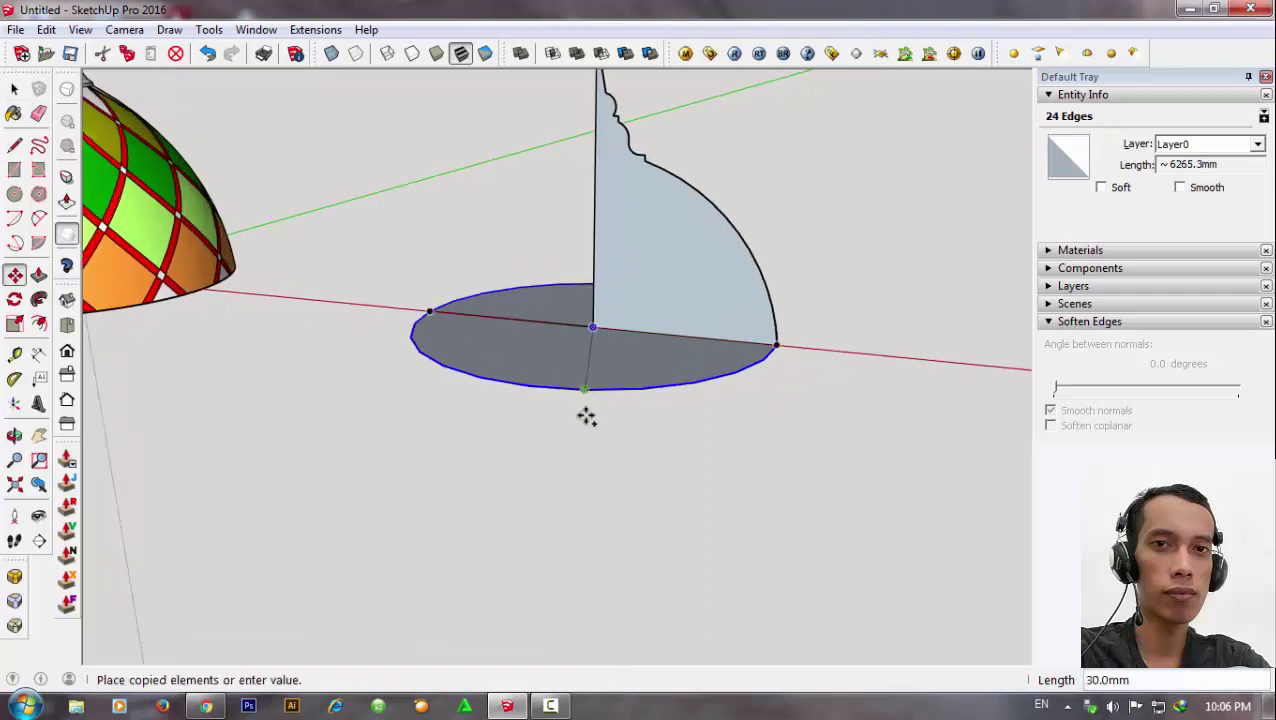
click(584, 502)
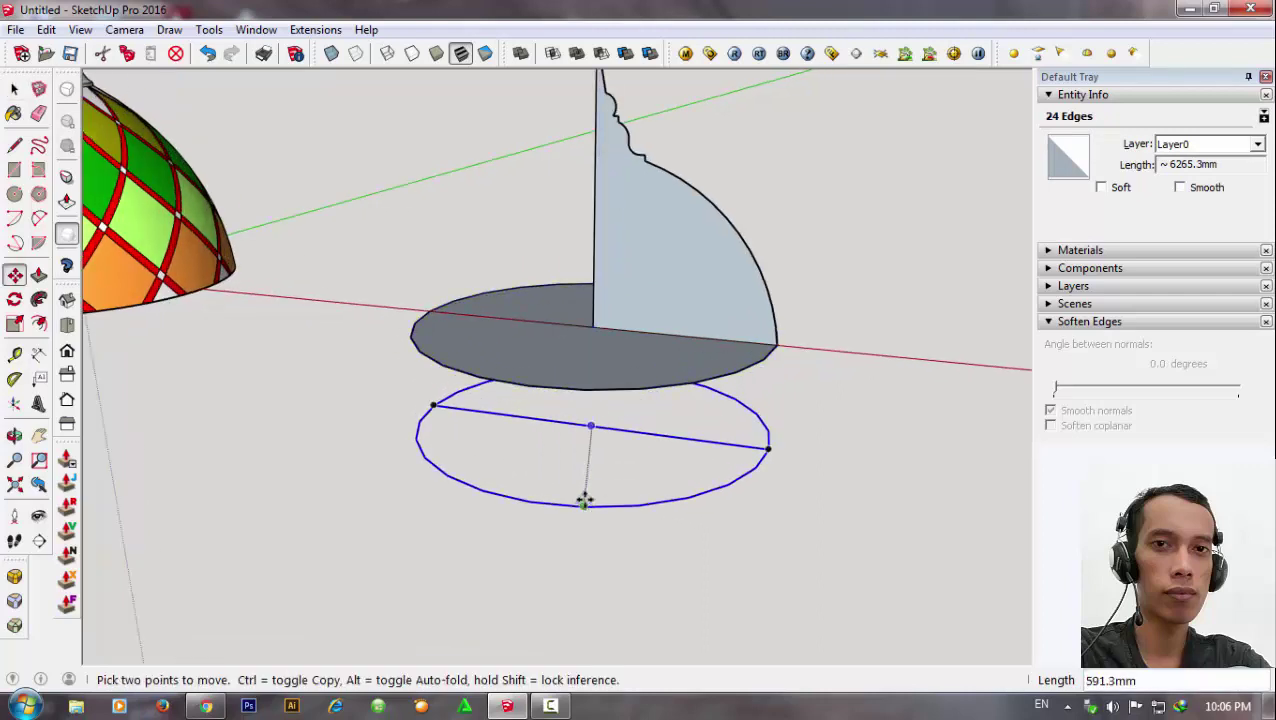
middle_drag(584, 500, 578, 458)
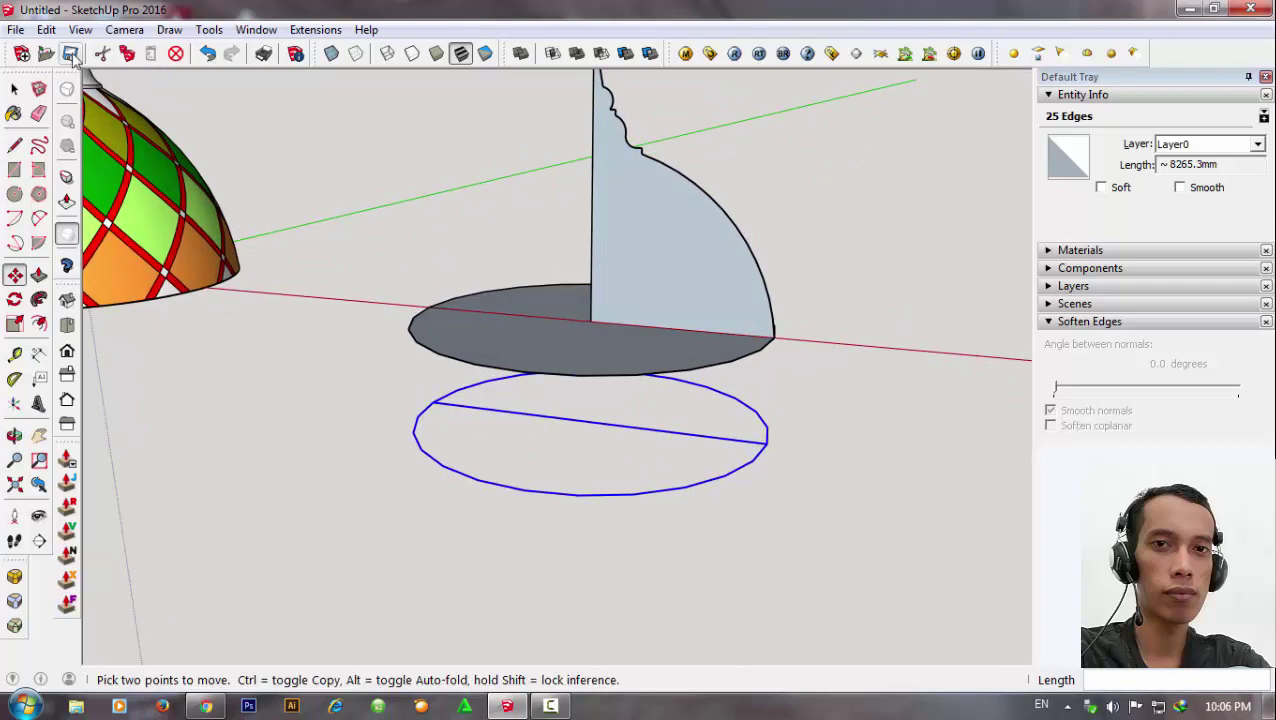
Erase the copied circle's diameter line, the disc's front edge and the leftover grey sliver.
key(e)
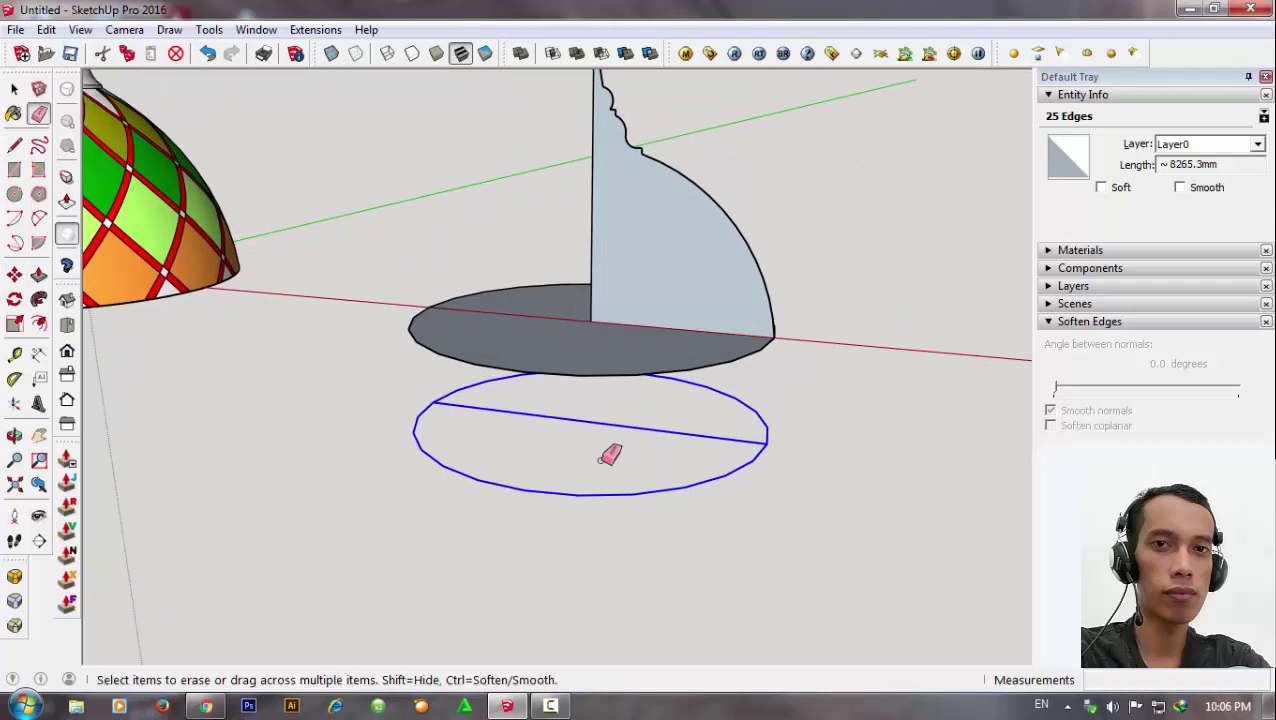
click(604, 421)
mouse_move(604, 414)
middle_down()
mouse_move(575, 414)
mouse_move(560, 395)
middle_up()
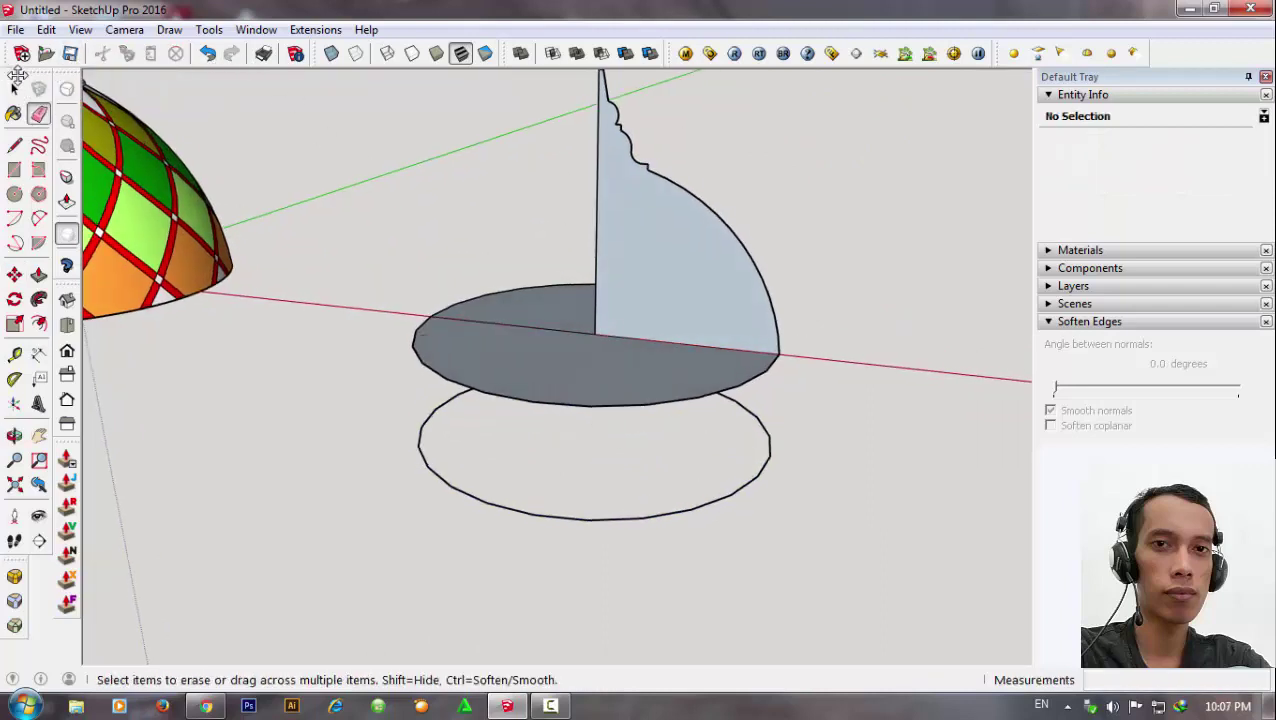
click(556, 406)
click(522, 283)
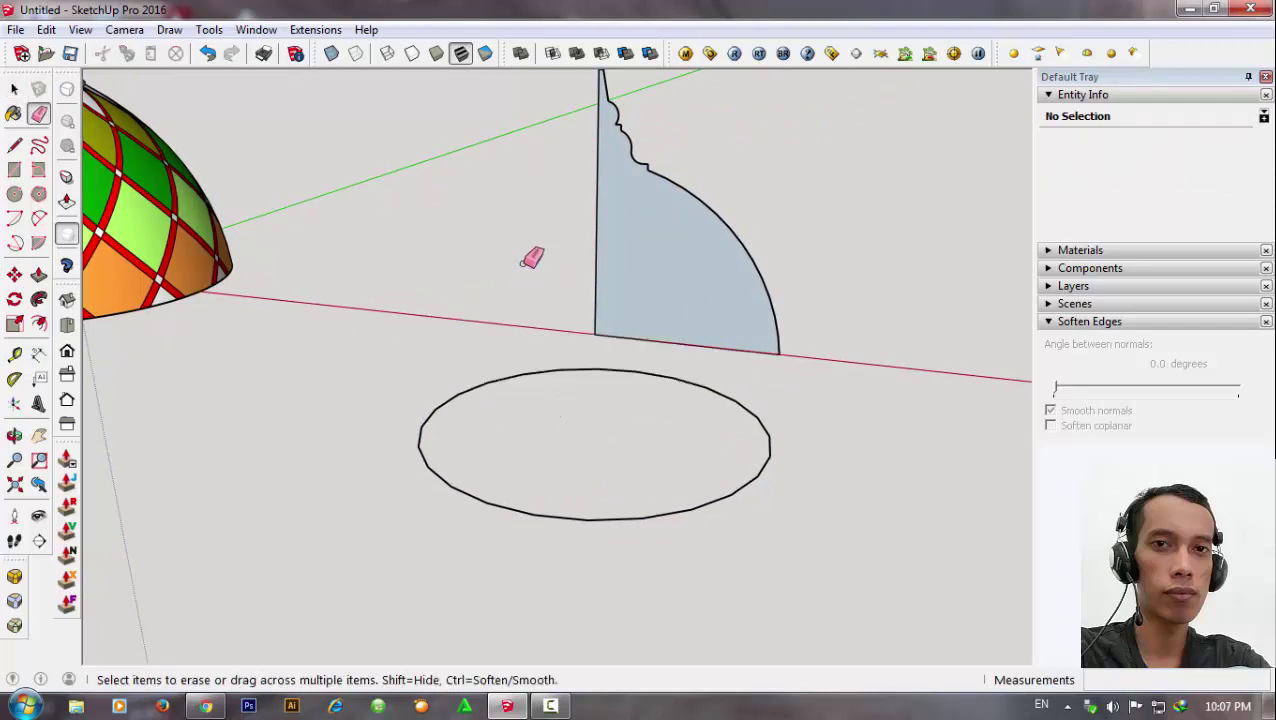
scroll(530, 256, down, 2)
key(space)
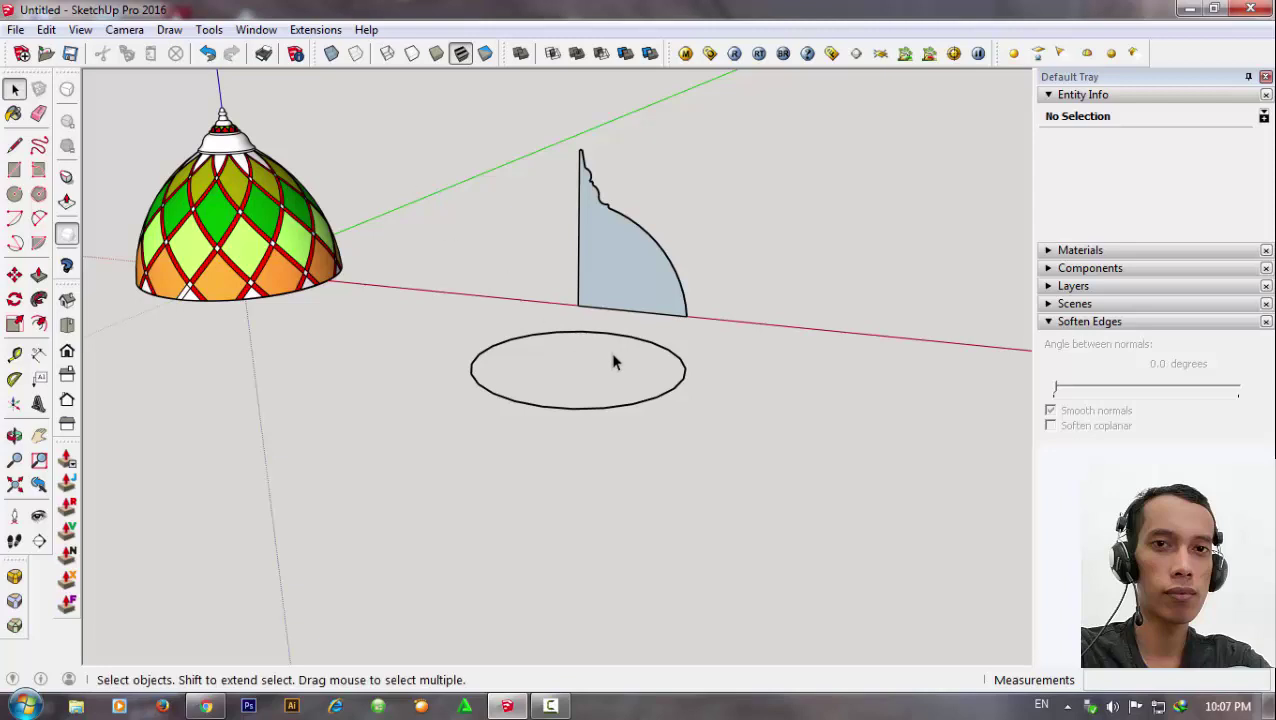
Run Follow Me along the selected circle with the grey profile face to create the white dome.
click(645, 345)
middle_drag(644, 353, 621, 378)
scroll(621, 378, up, 2)
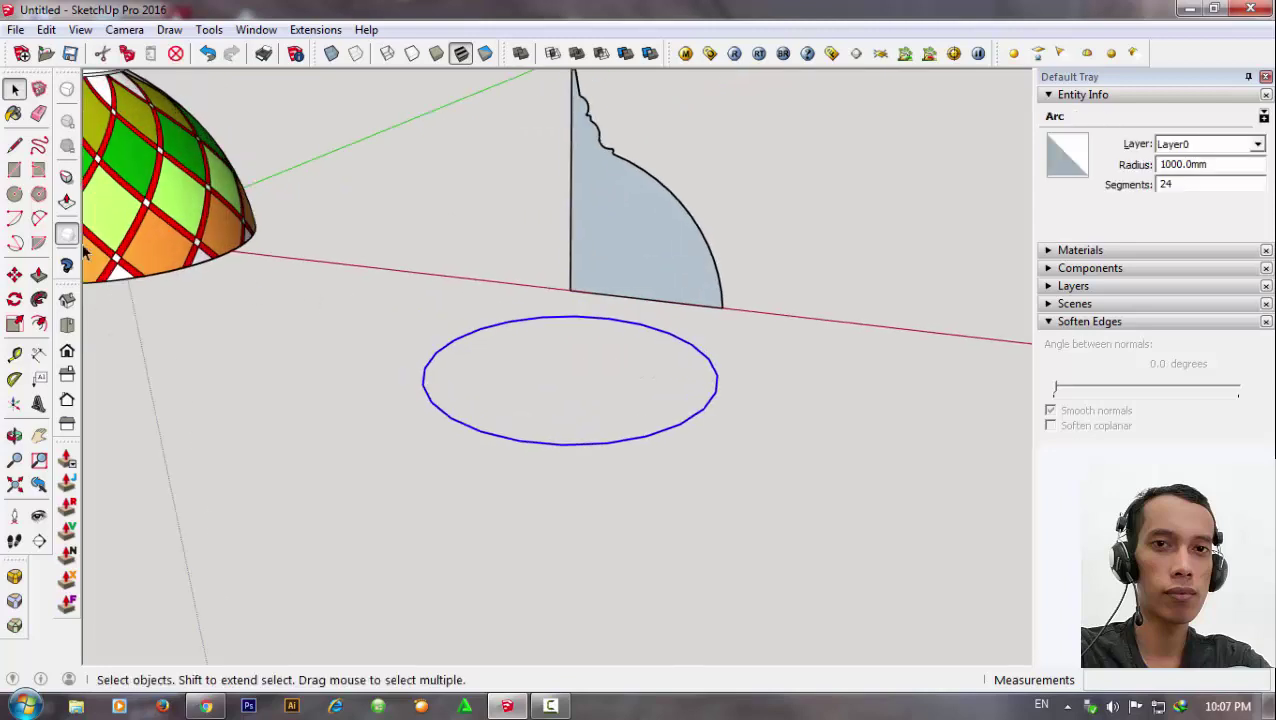
click(39, 300)
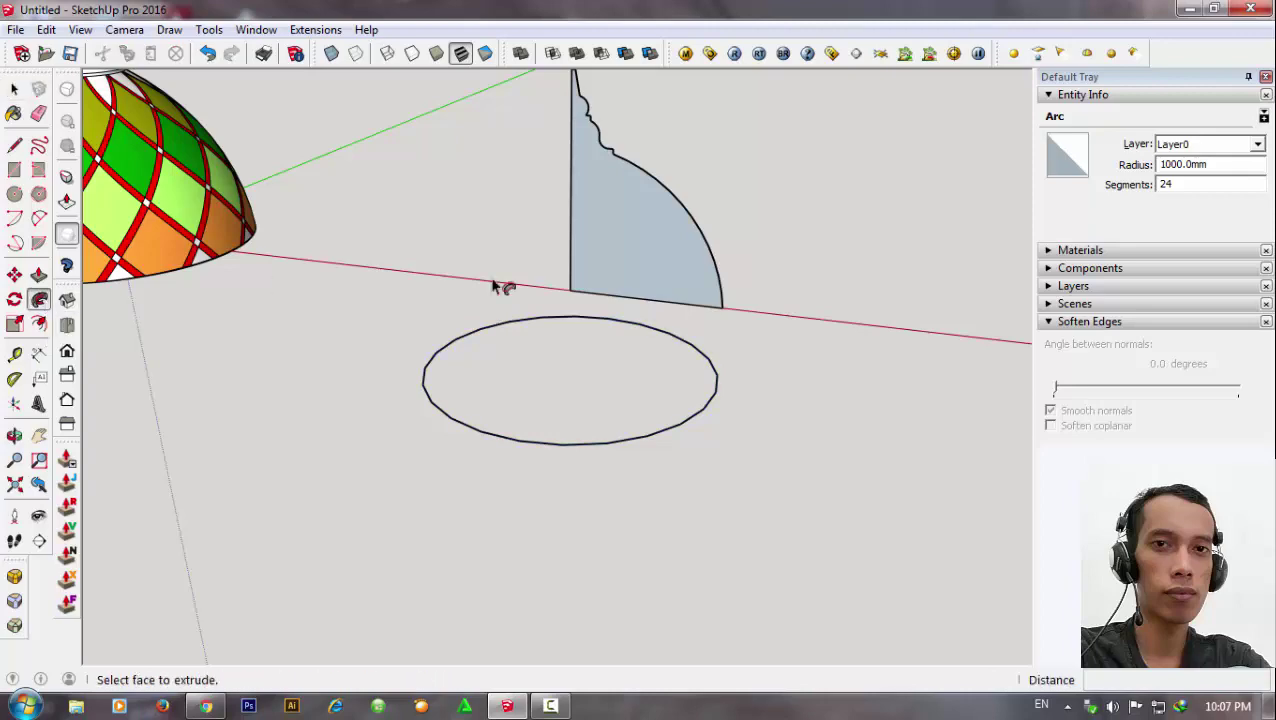
click(642, 268)
middle_drag(540, 220, 506, 225)
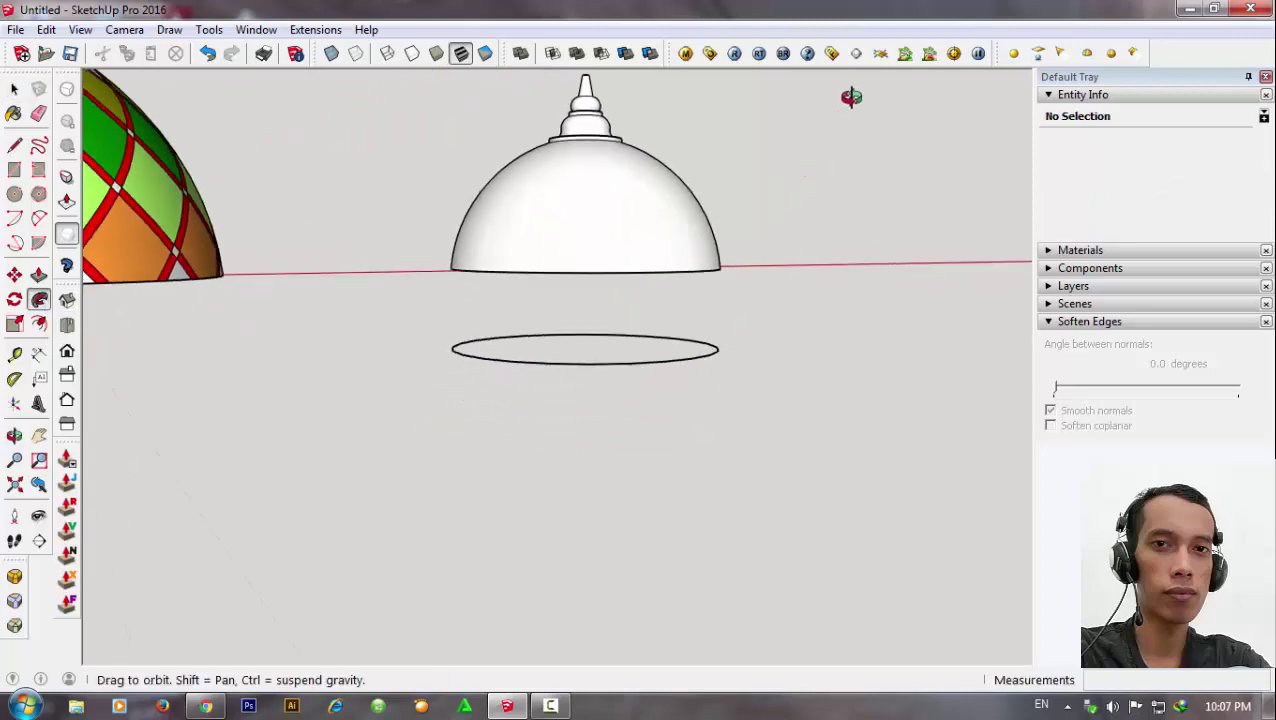
scroll(506, 225, up, 2)
middle_drag(641, 242, 618, 219)
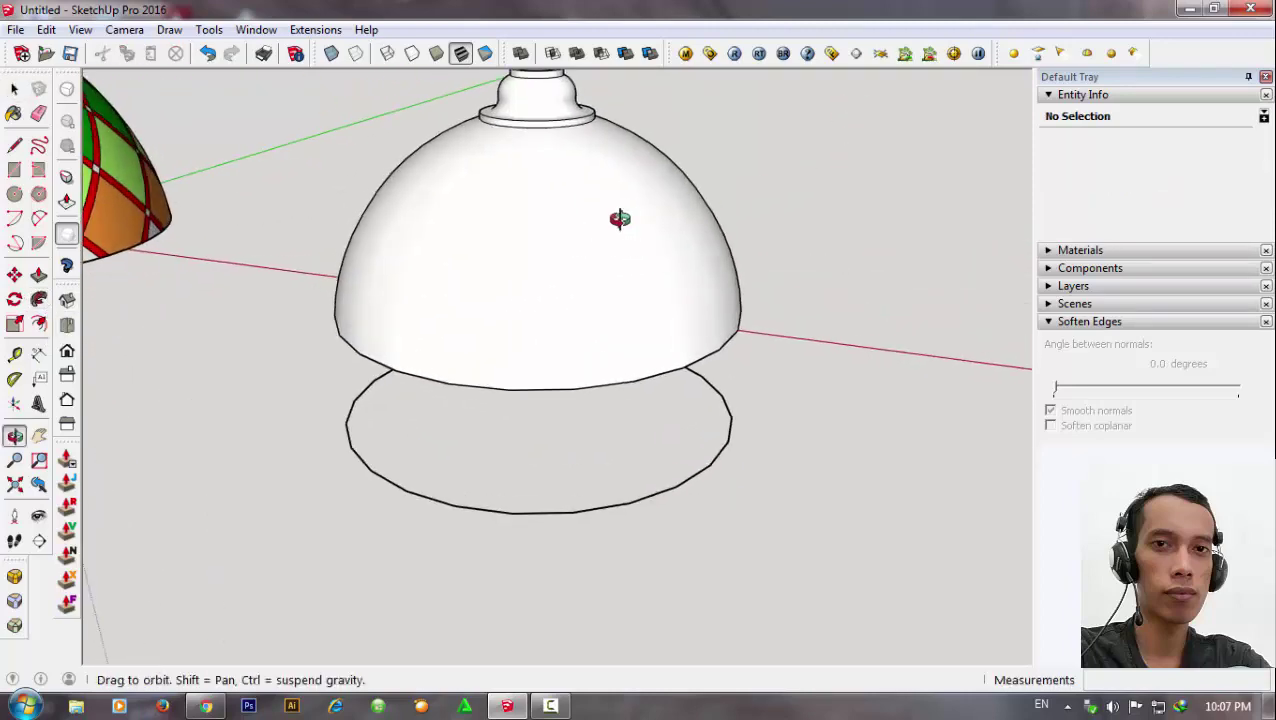
Select the circle under the dome and draw a test line across its full width.
click(14, 89)
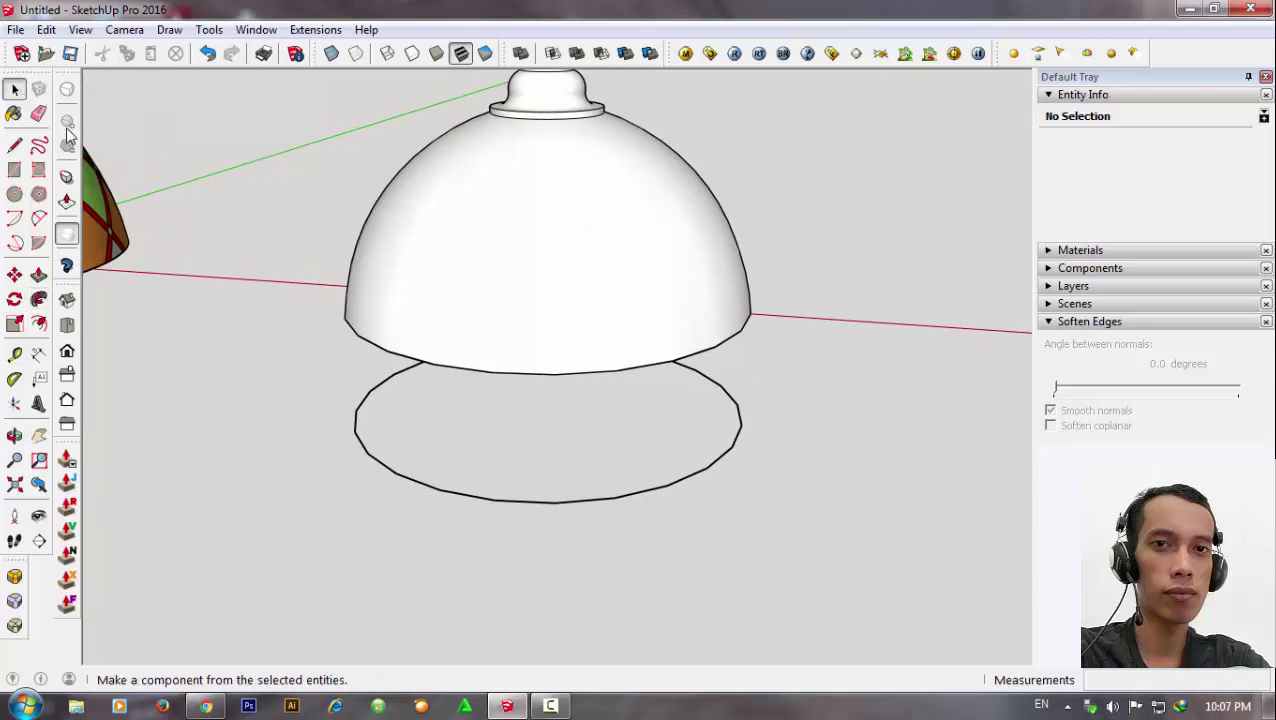
click(559, 502)
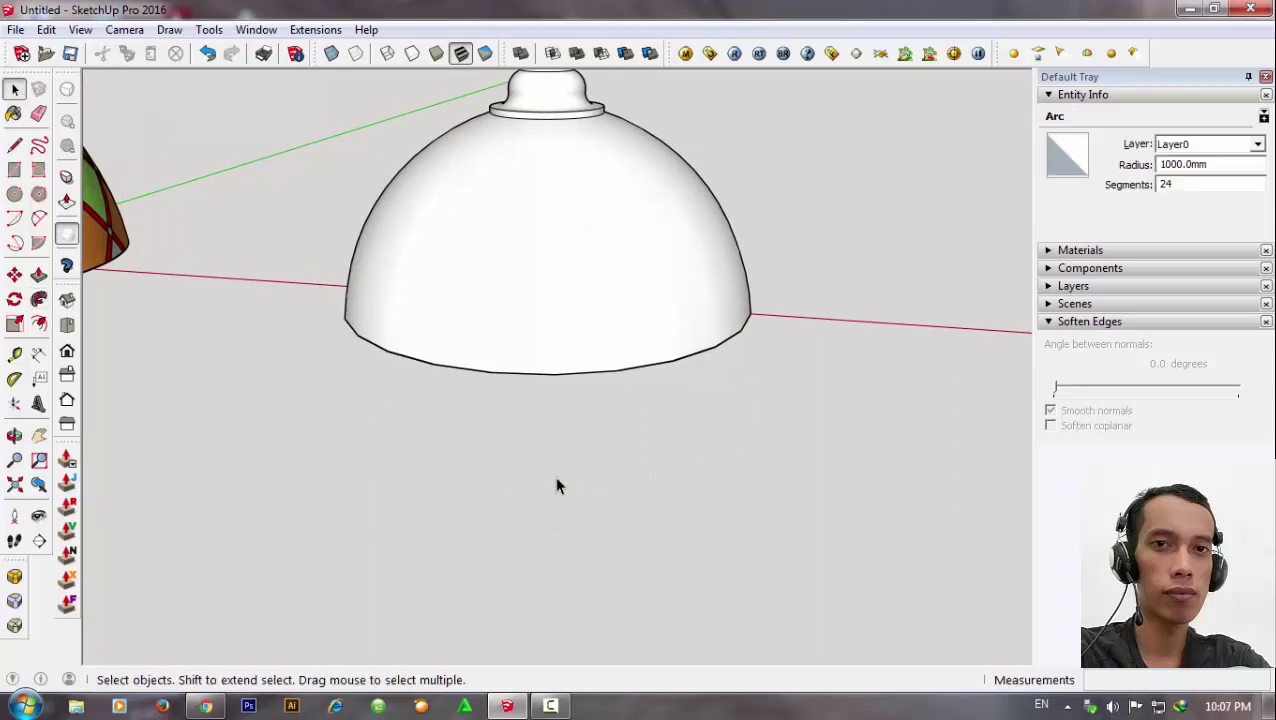
middle_drag(554, 476, 607, 100)
middle_drag(513, 300, 530, 150)
click(14, 145)
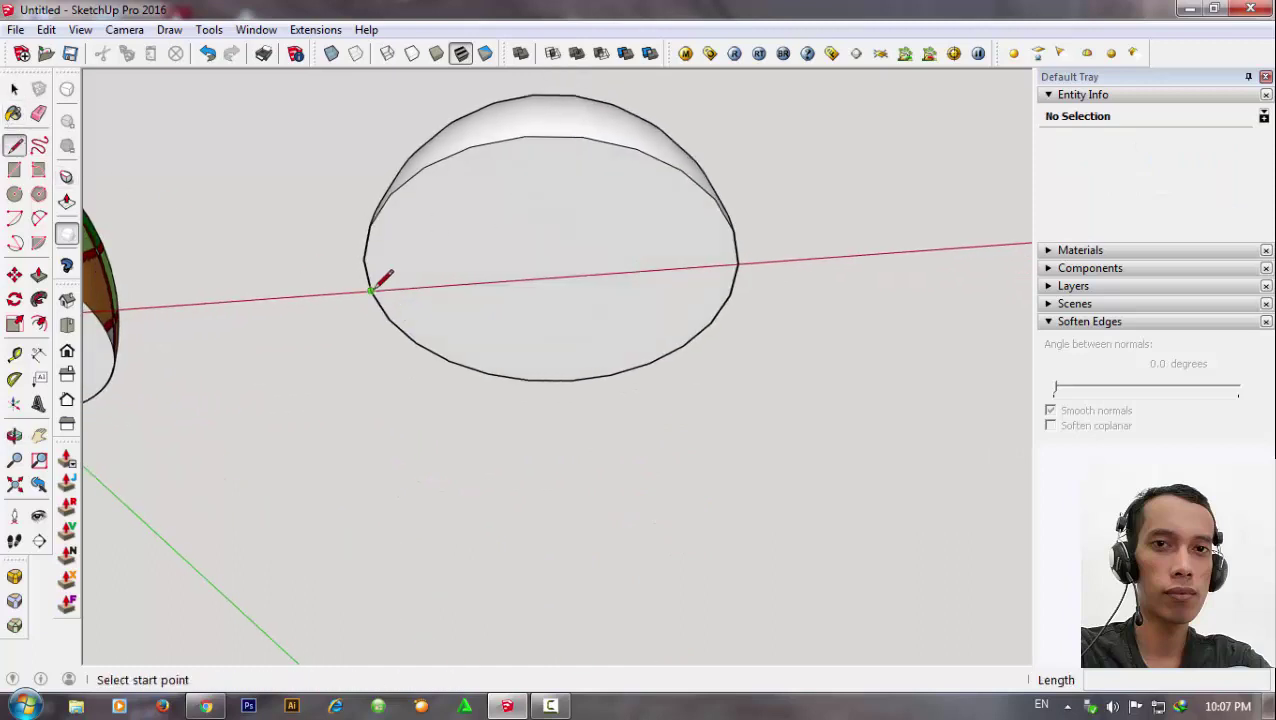
drag(371, 291, 740, 264)
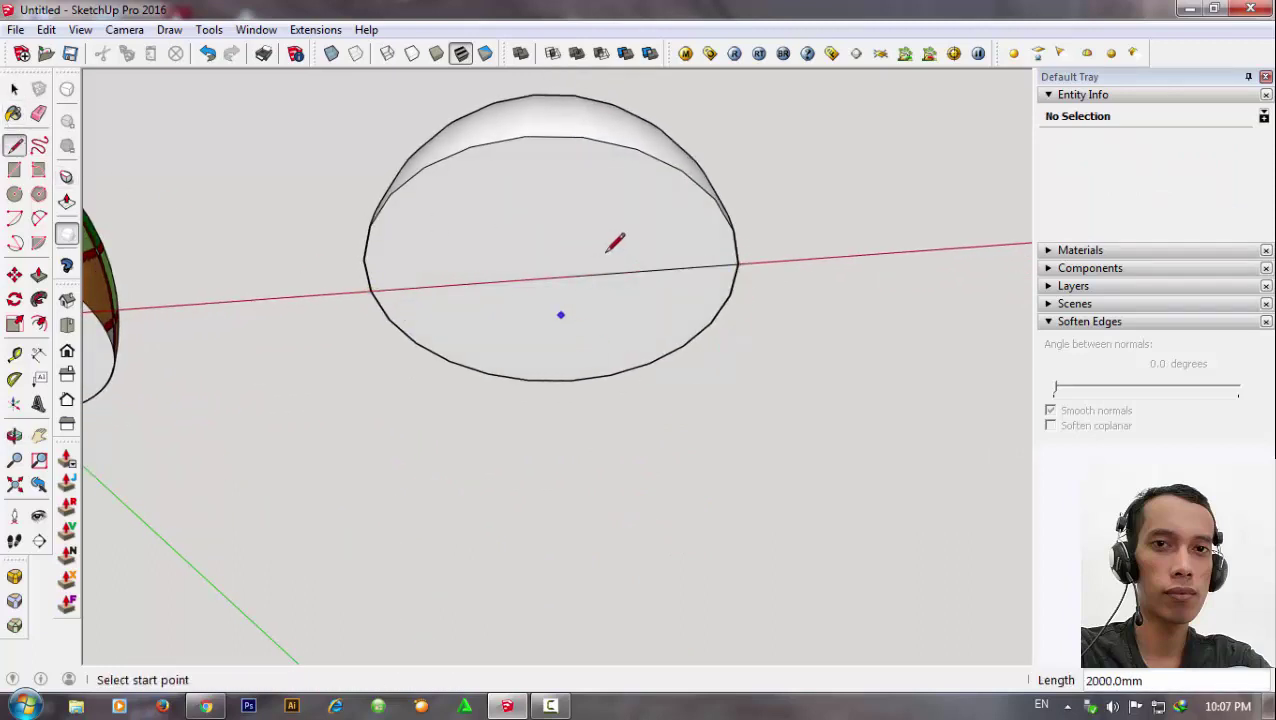
middle_drag(607, 251, 570, 433)
Triple-click the dome to select all of its geometry.
click(14, 89)
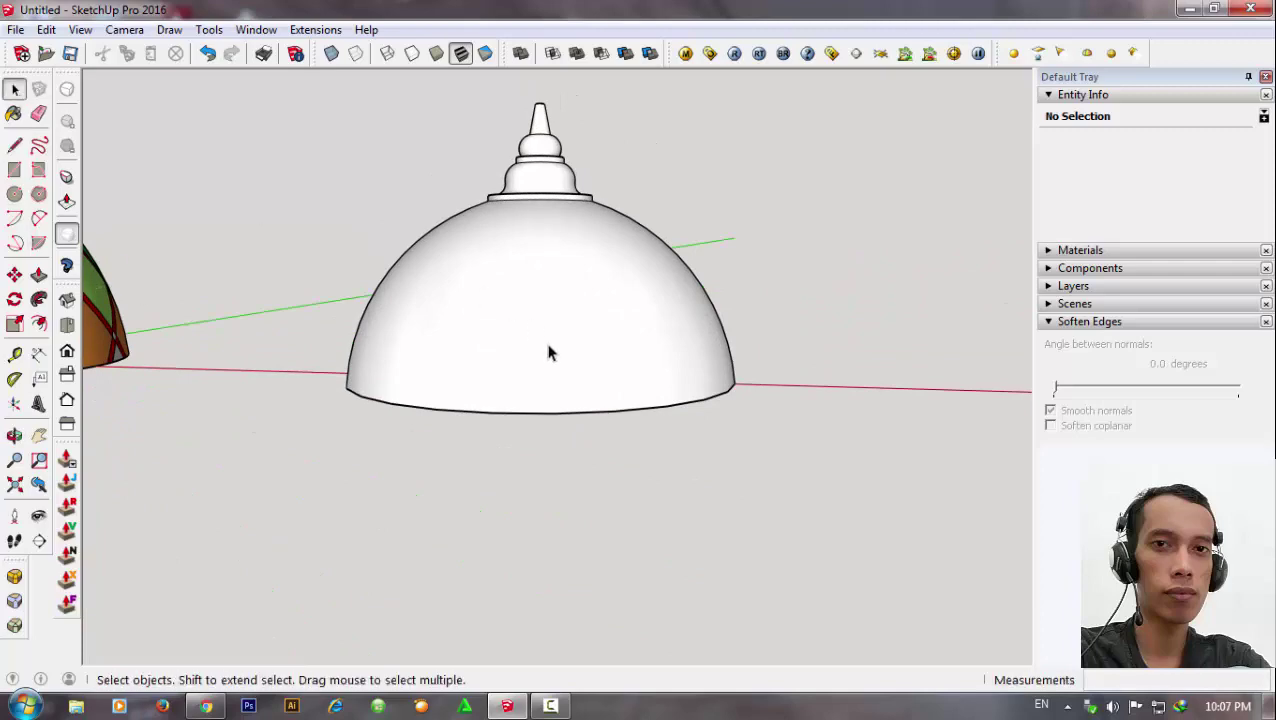
mouse_move(548, 352)
middle_down()
mouse_move(570, 362)
mouse_move(535, 396)
middle_up()
triple_click(535, 396)
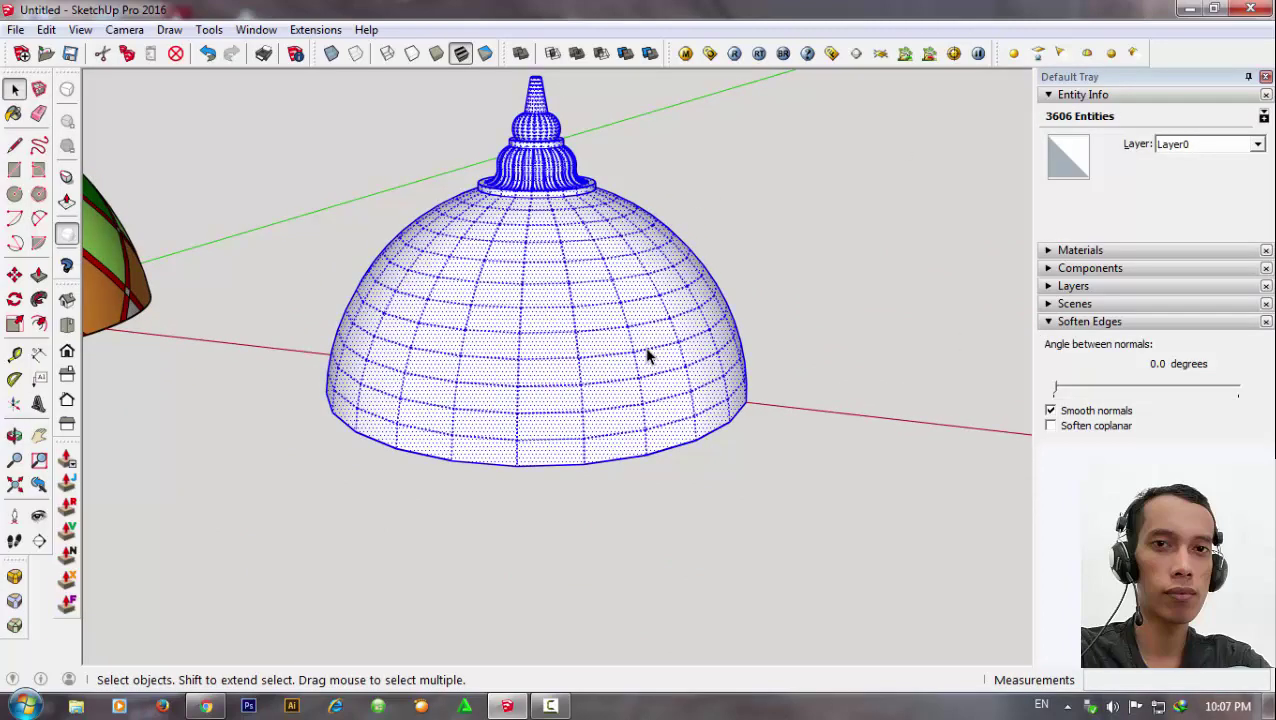
middle_drag(648, 355, 236, 157)
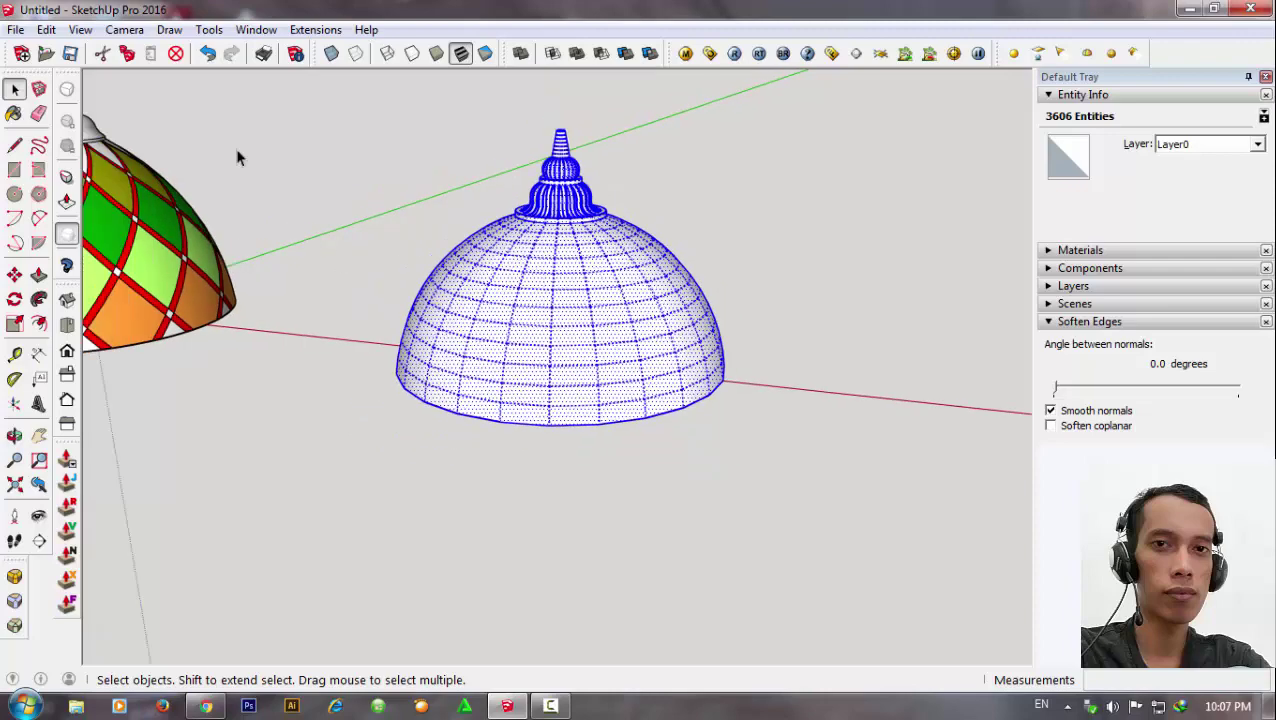
Undo the sweep twice and raise the circle's Entity Info segments from 24 to 100.
click(208, 55)
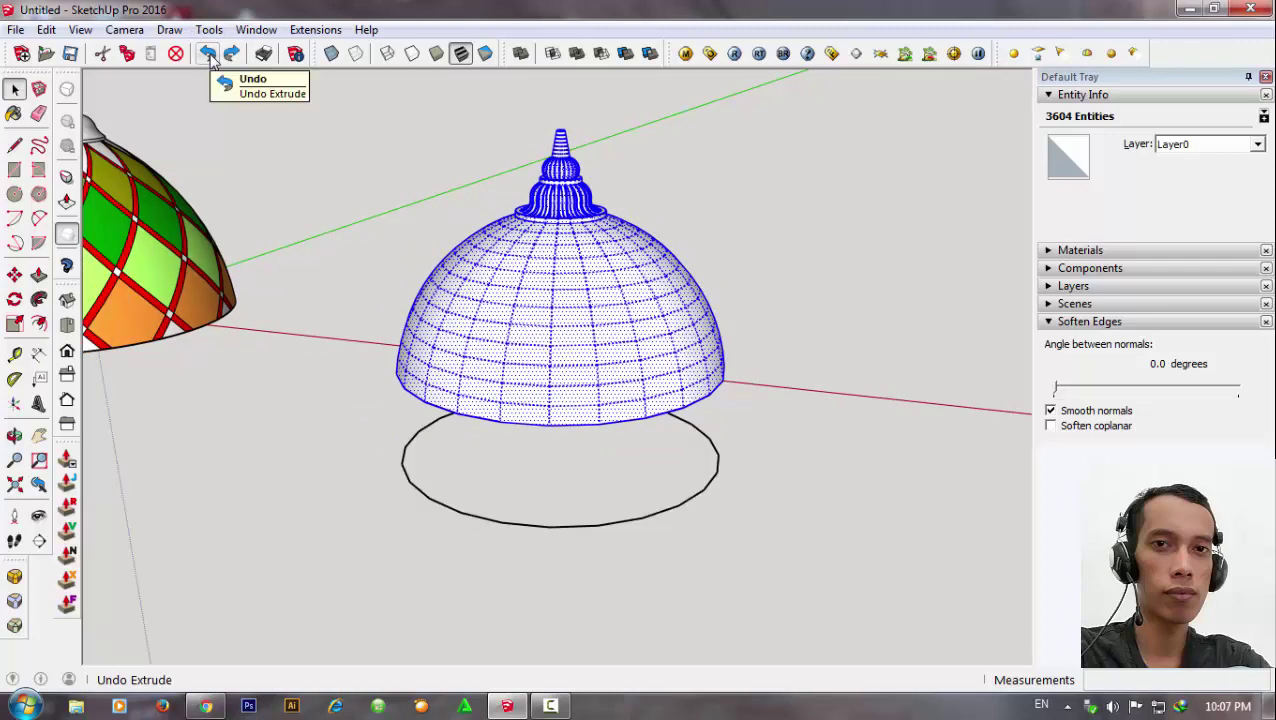
click(208, 55)
click(685, 502)
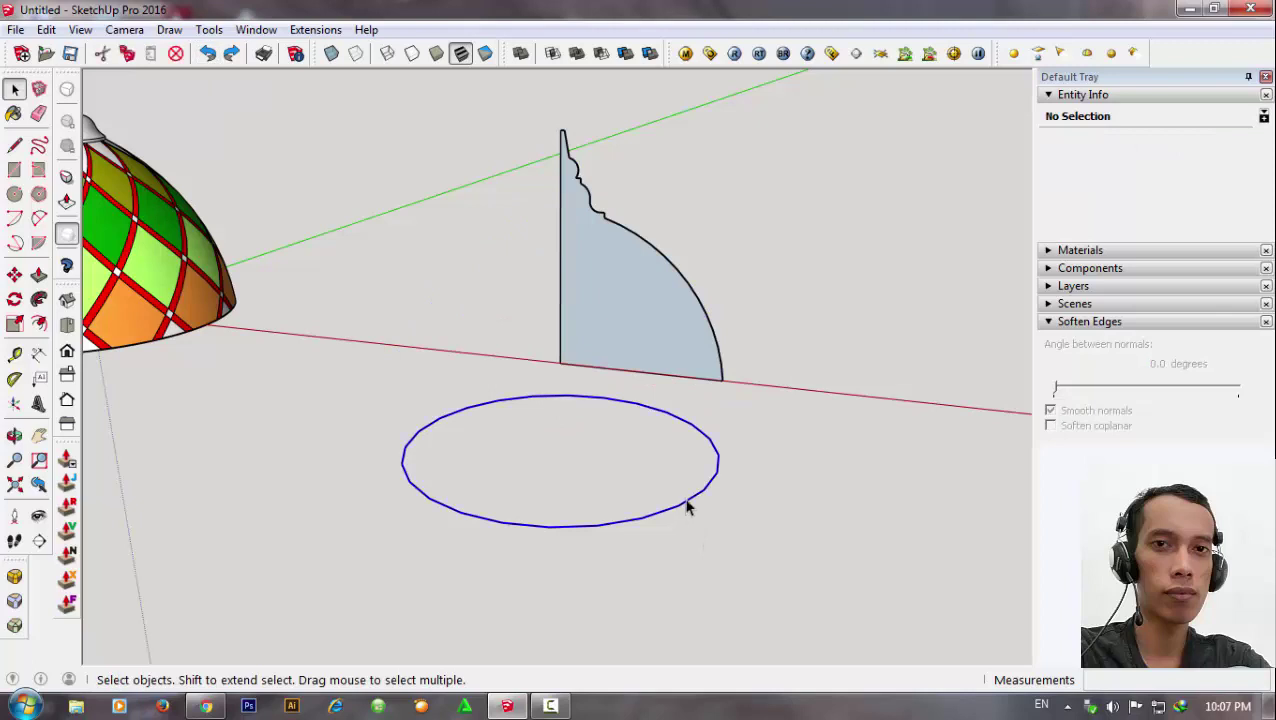
double_click(1165, 183)
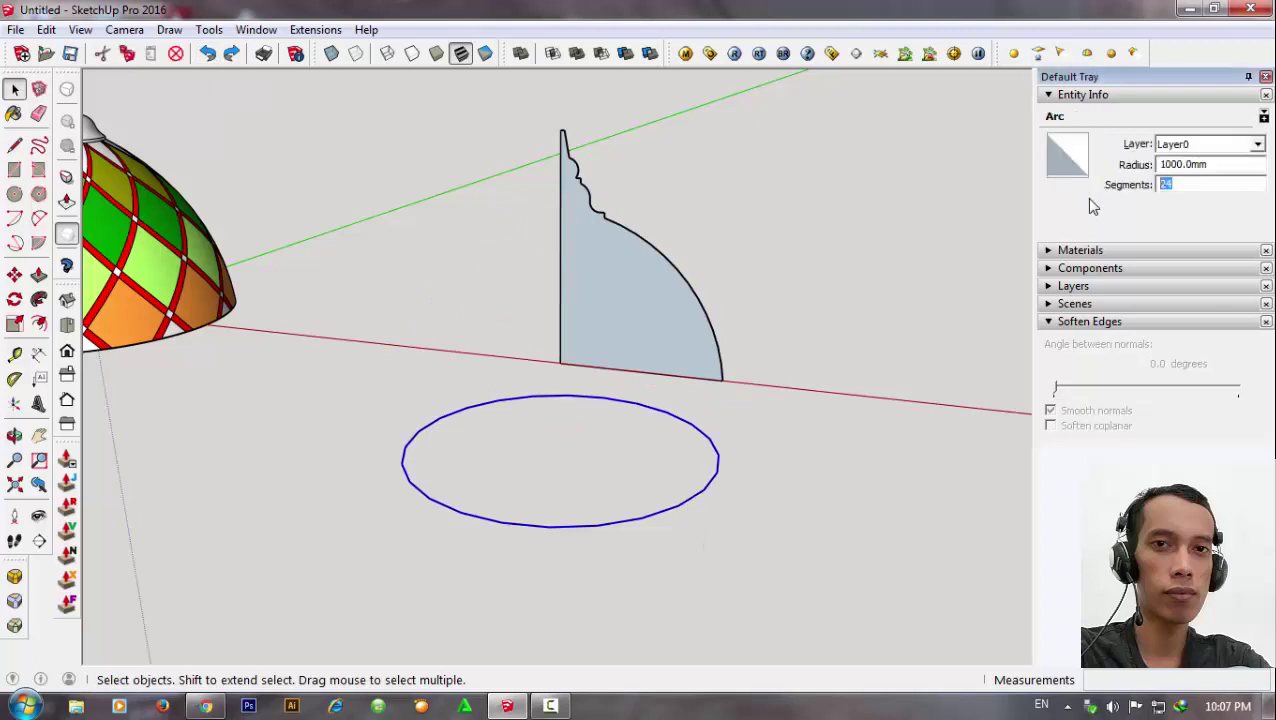
text(1)
Sweep the profile face along the 100-segment circle with Follow Me.
scroll(657, 467, up, 1)
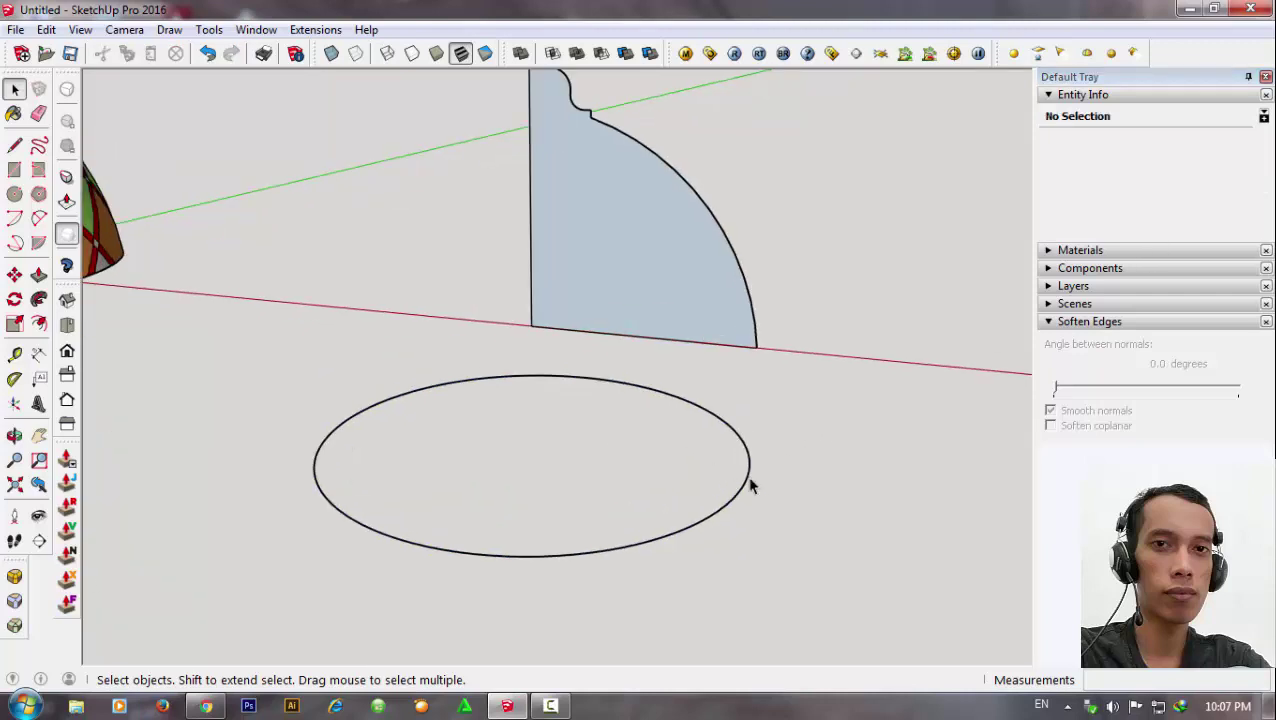
click(747, 476)
click(15, 219)
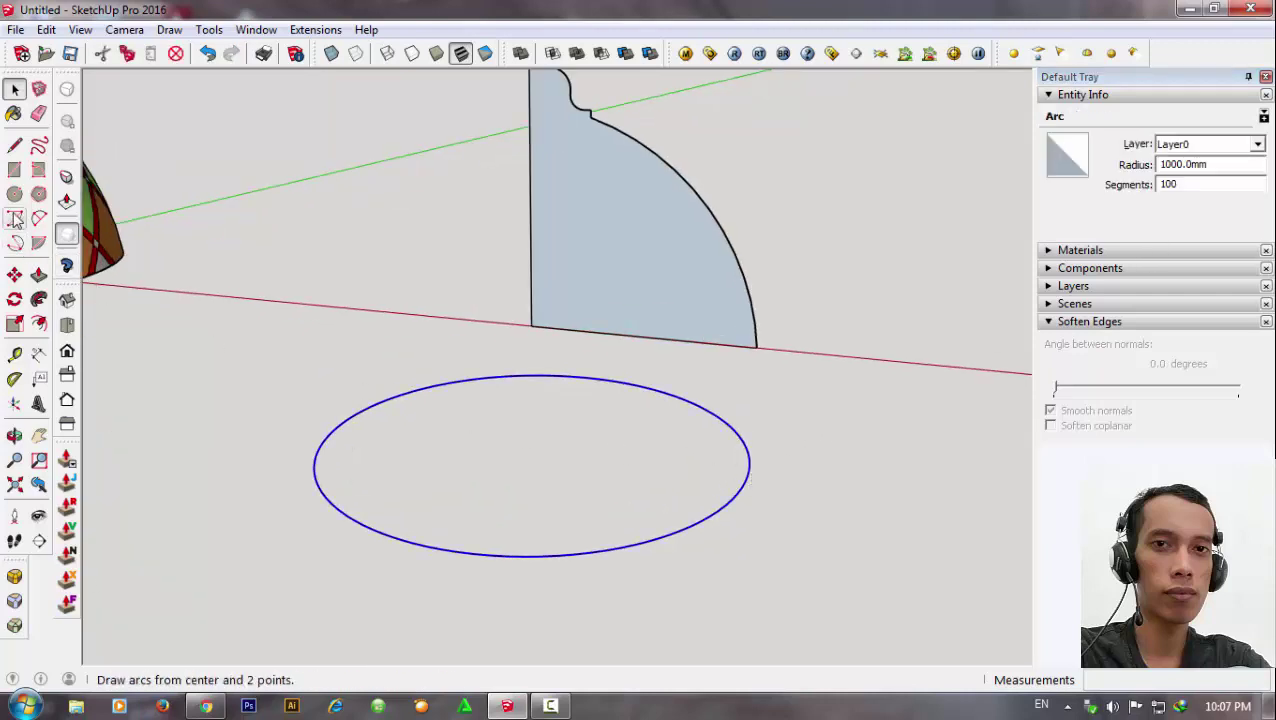
click(38, 298)
click(634, 274)
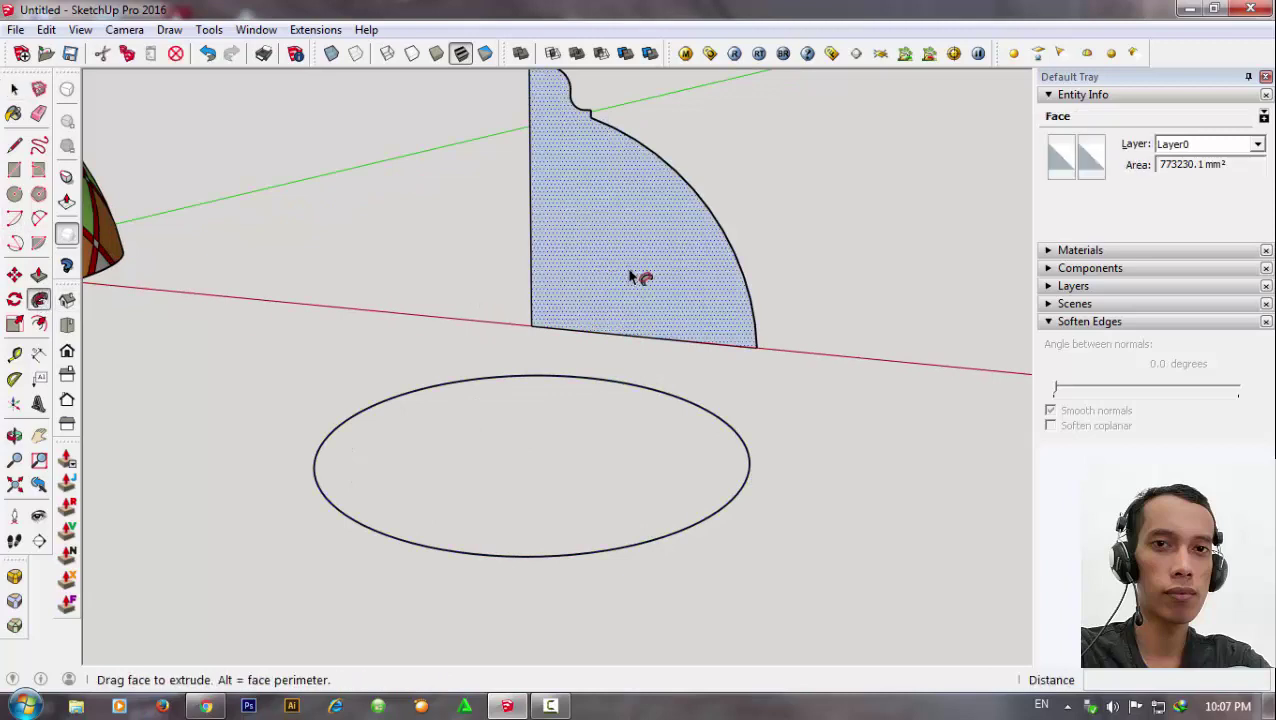
click(630, 277)
middle_drag(621, 276, 720, 256)
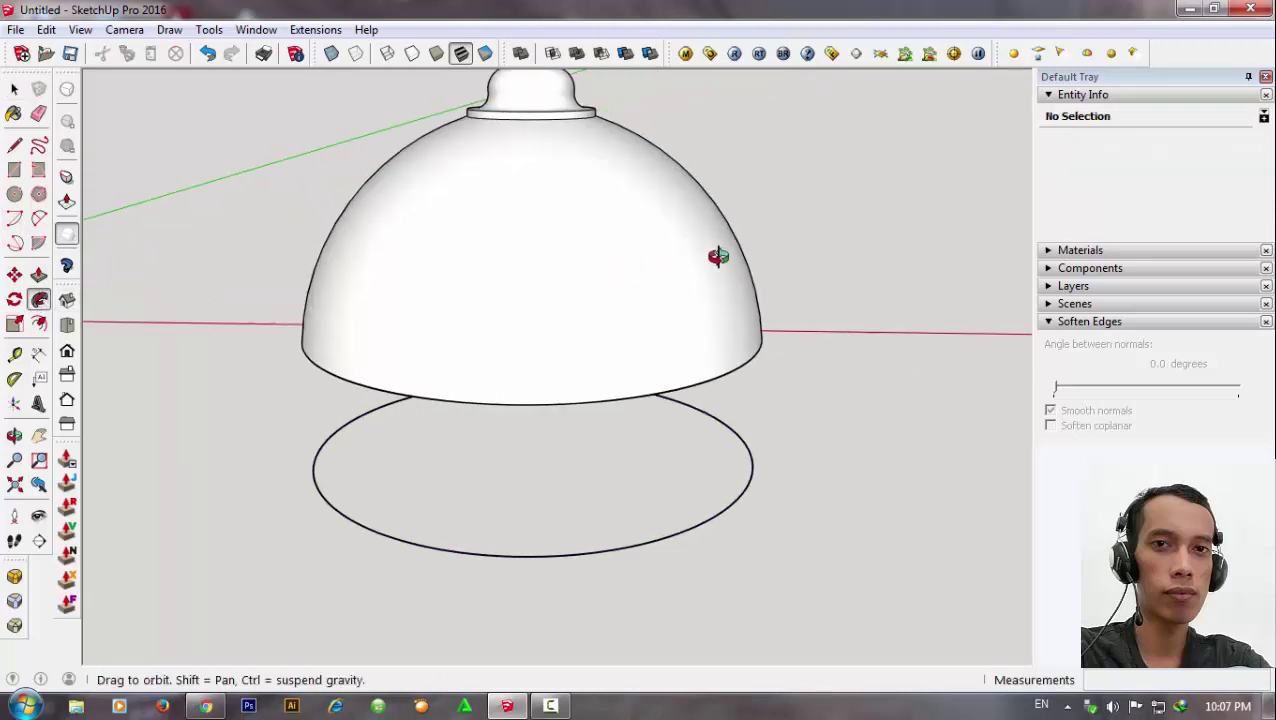
Select the circle path beneath the dome and delete it.
click(14, 88)
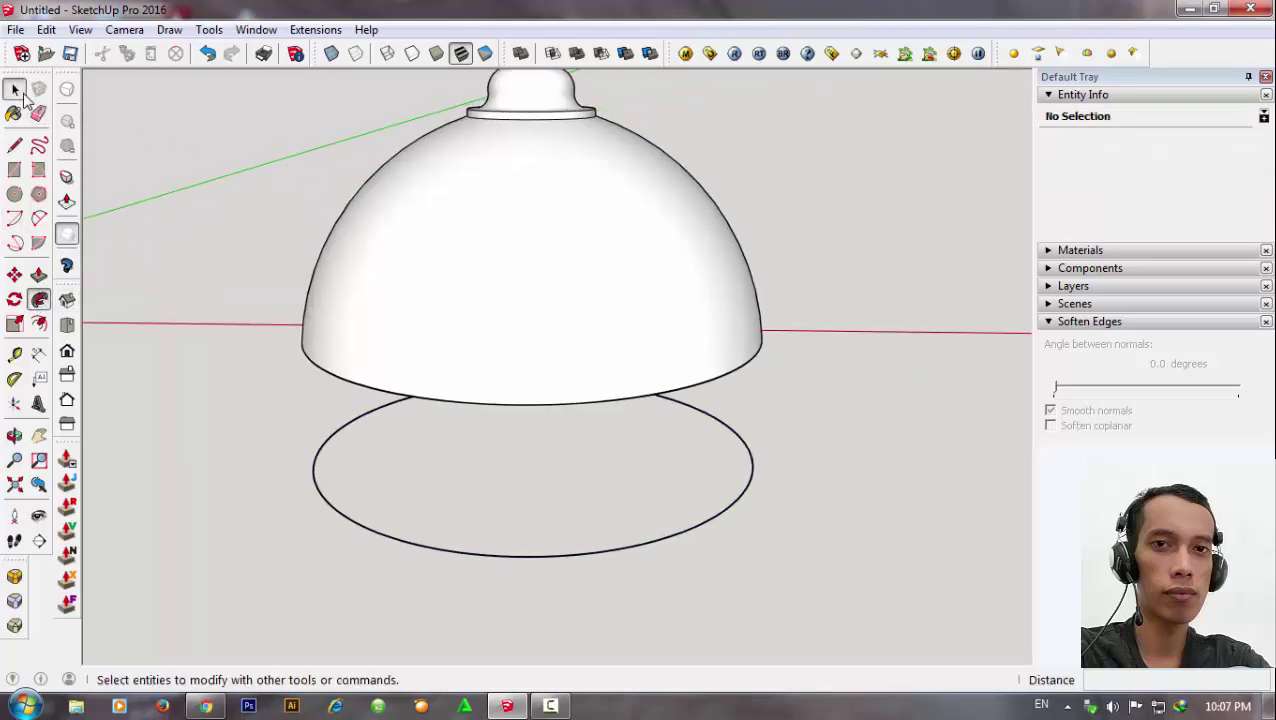
click(735, 508)
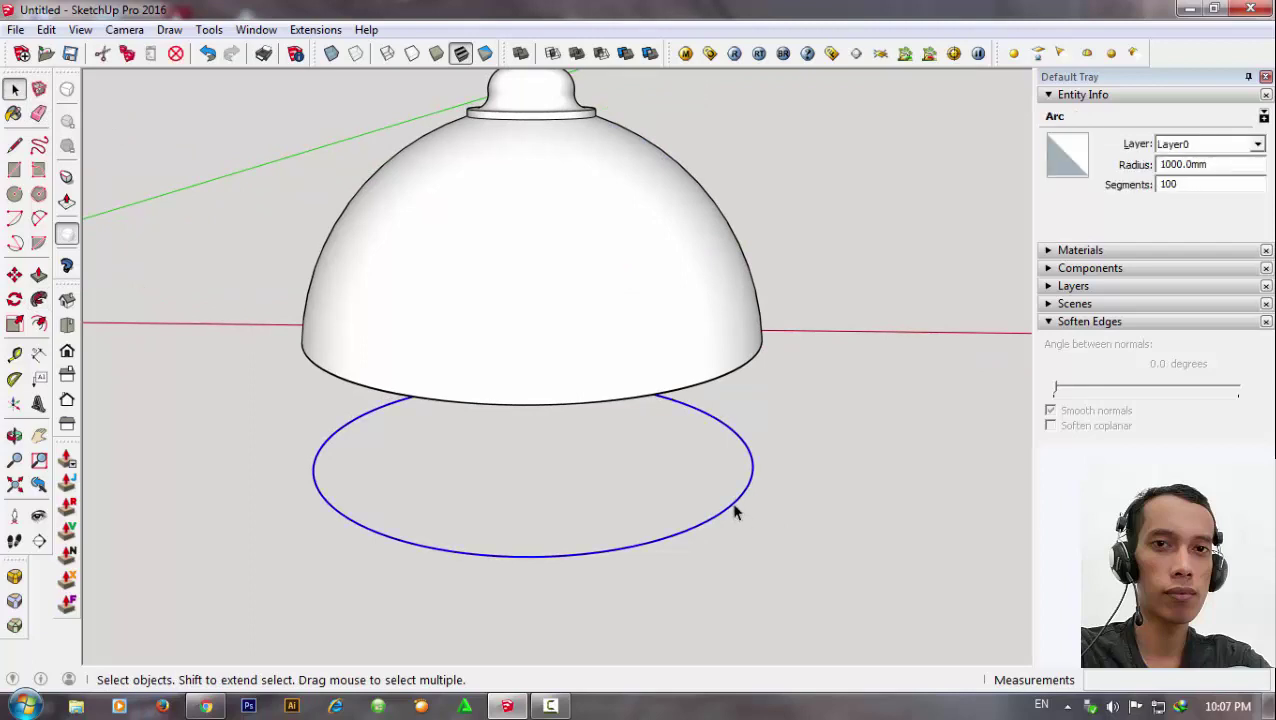
key(Delete)
scroll(726, 501, down, 3)
middle_drag(641, 433, 709, 255)
scroll(709, 255, up, 5)
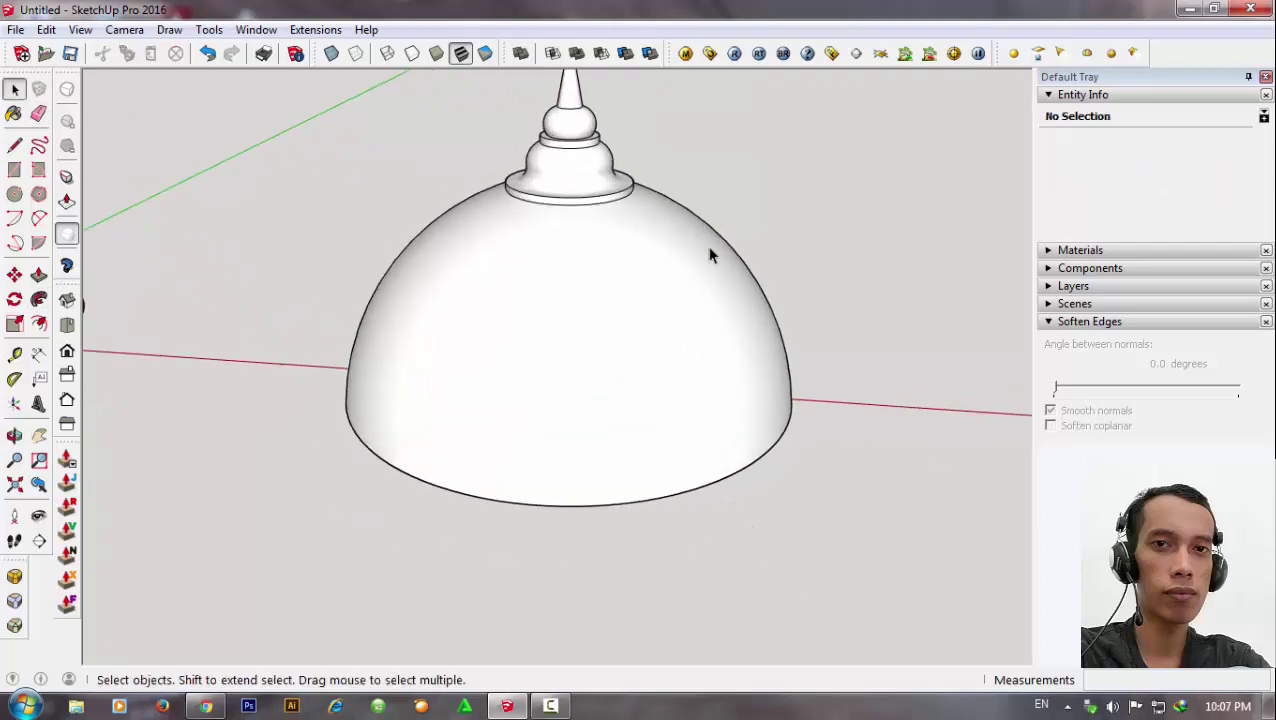
Set the whole lamp's Soften Edges angle to 0.0 degrees, revealing the dome's grid.
triple_click(730, 425)
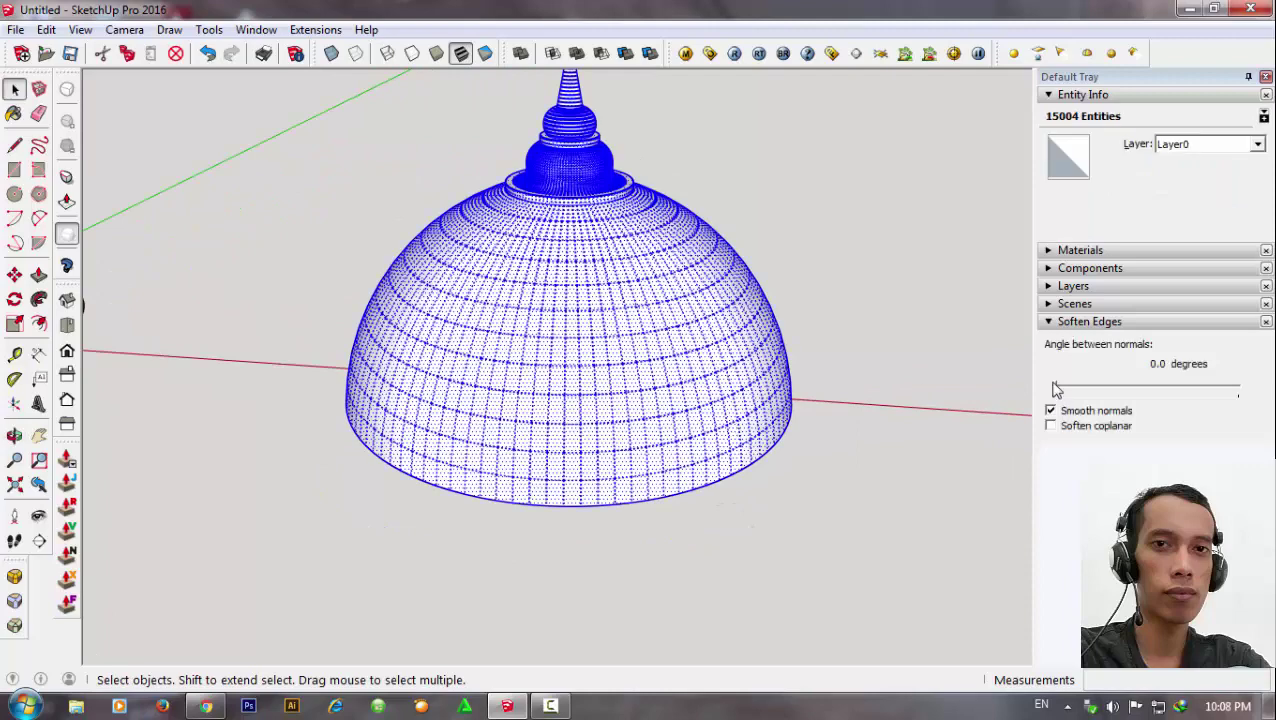
drag(1058, 390, 1044, 394)
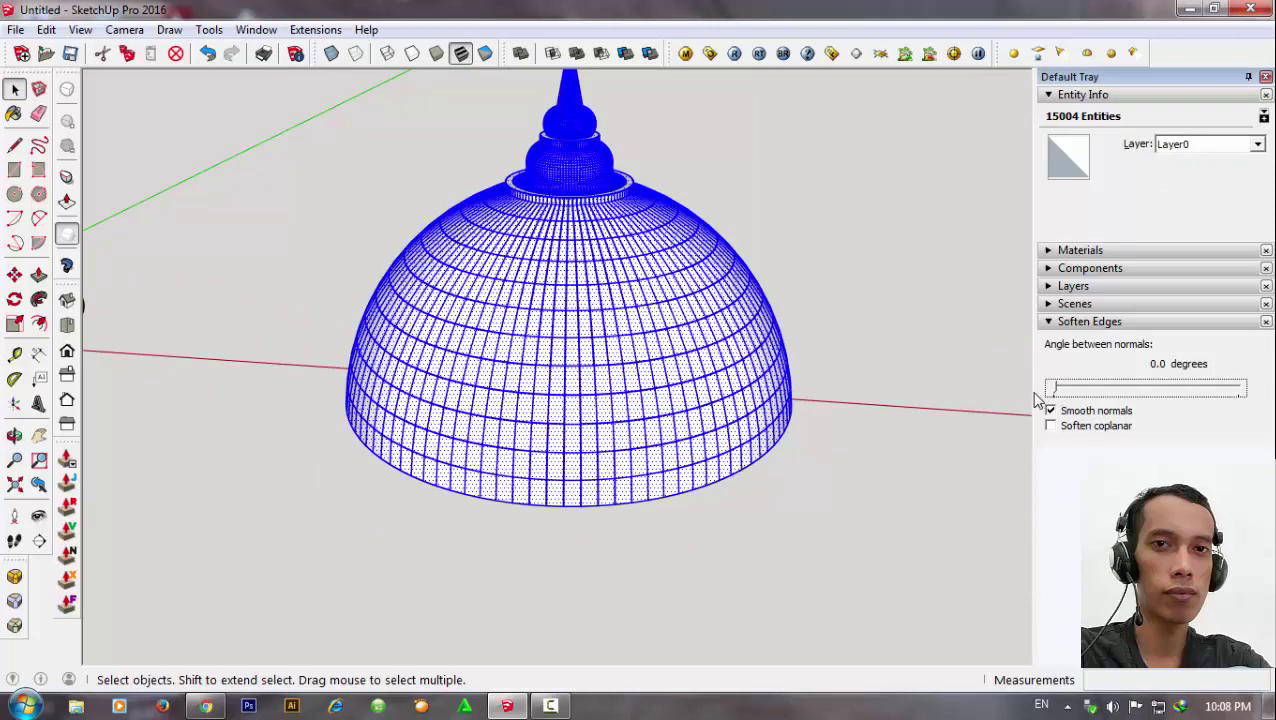
click(799, 476)
scroll(600, 410, down, 2)
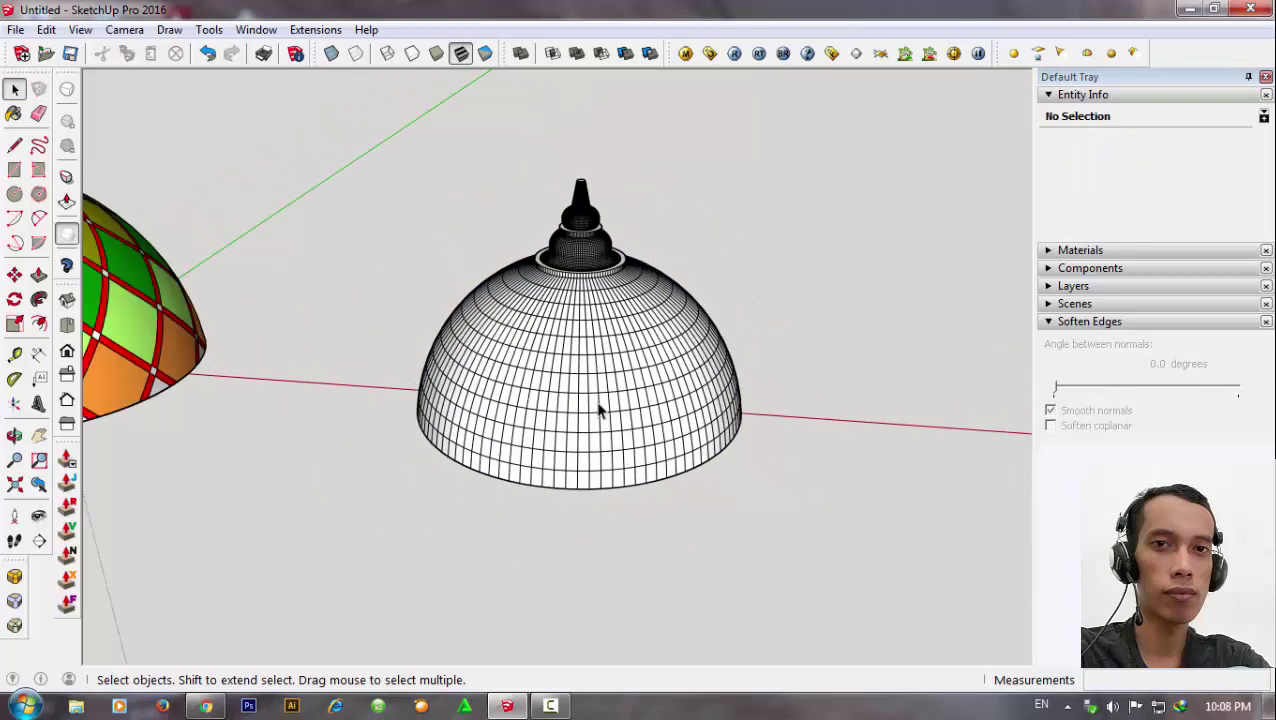
mouse_move(600, 410)
middle_down()
mouse_move(692, 228)
mouse_move(643, 316)
middle_up()
scroll(643, 316, up, 3)
scroll(643, 316, up, 2)
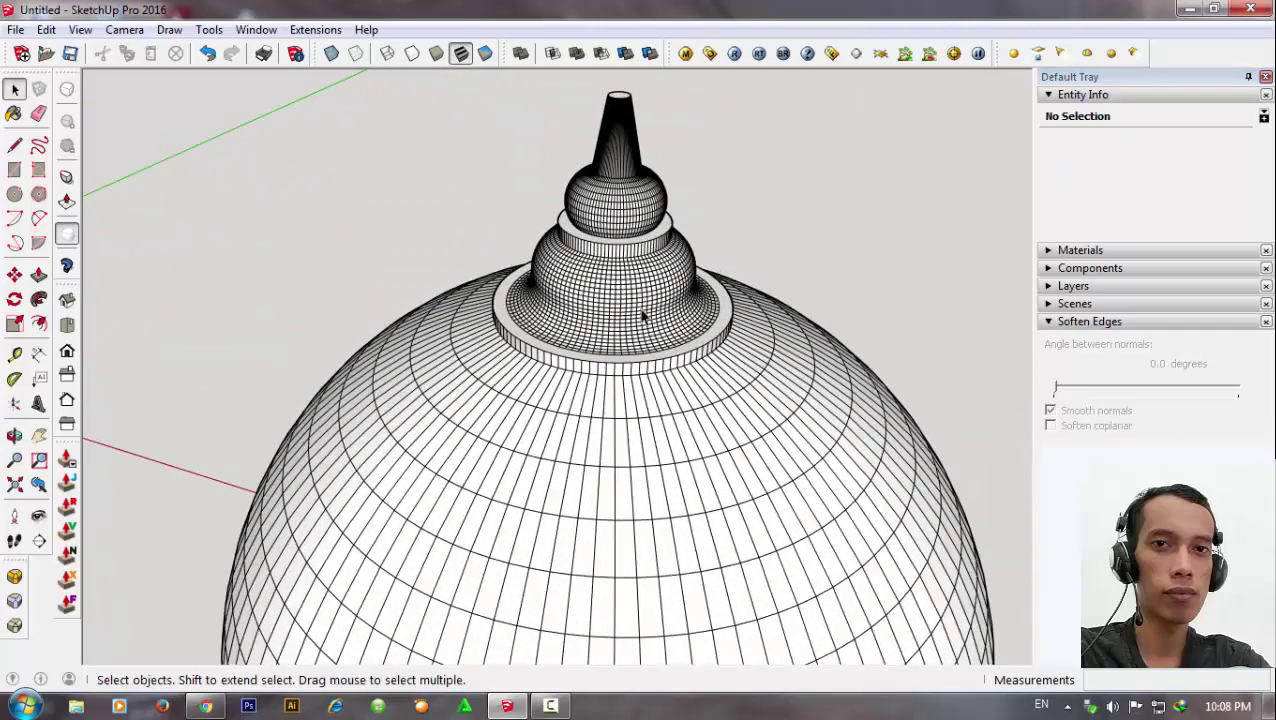
scroll(643, 316, down, 3)
mouse_move(692, 544)
middle_down()
mouse_move(718, 345)
mouse_move(661, 373)
mouse_move(676, 436)
mouse_move(720, 279)
mouse_move(421, 305)
mouse_move(840, 380)
mouse_move(733, 421)
mouse_move(720, 410)
middle_up()
Draw the first diagonal line segments from the dome rim across successive grid corners.
click(14, 145)
scroll(705, 472, up, 1)
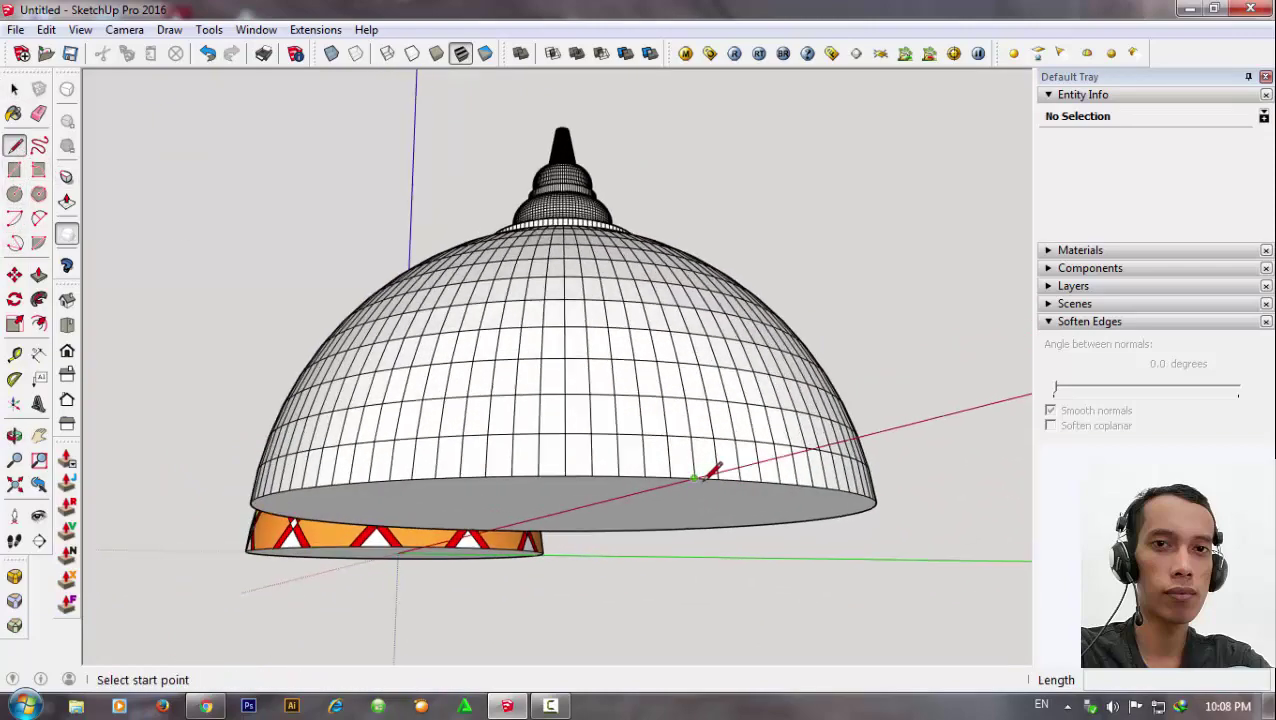
click(695, 477)
mouse_move(695, 477)
middle_down()
mouse_move(689, 518)
mouse_move(592, 552)
mouse_move(572, 540)
middle_up()
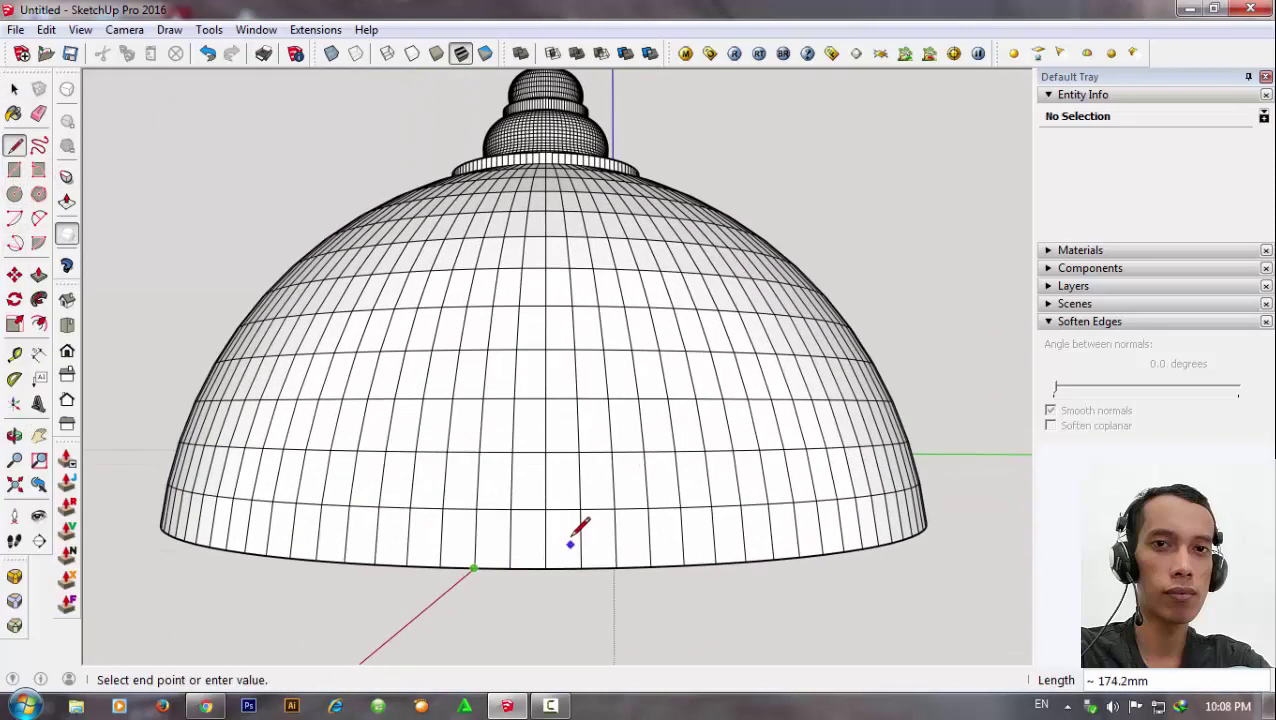
scroll(466, 545, up, 2)
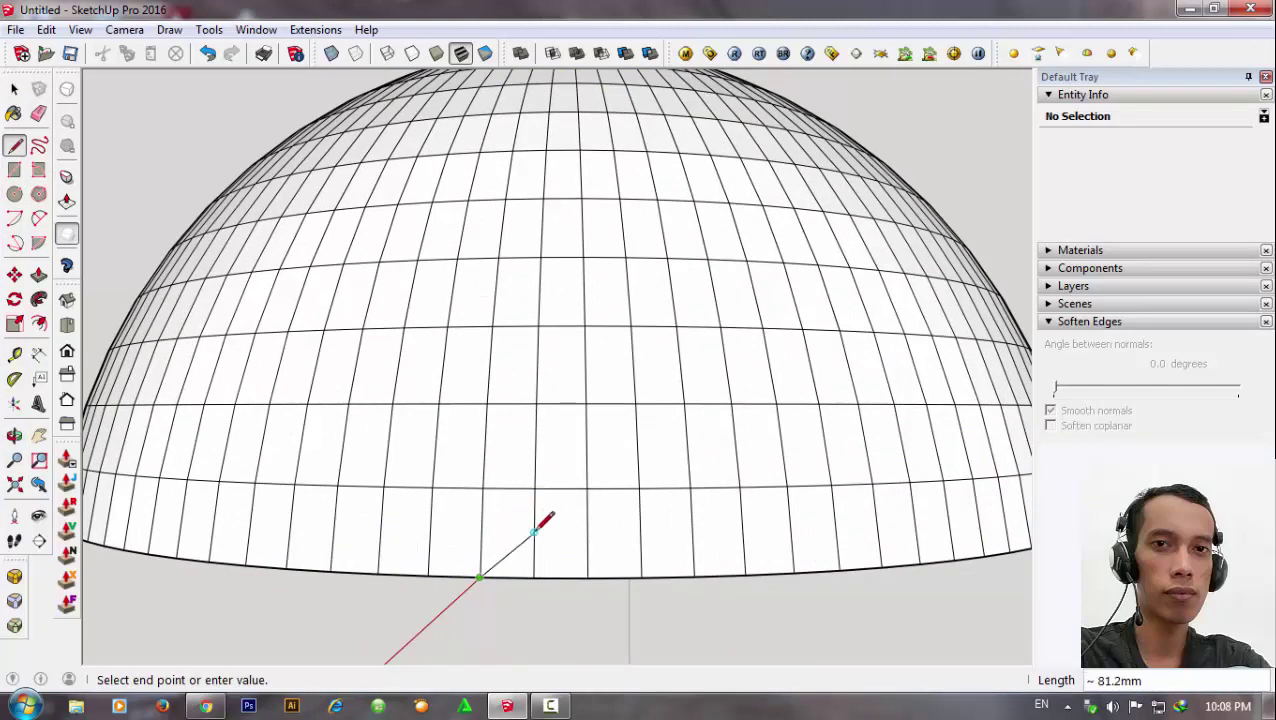
click(542, 529)
click(534, 532)
click(587, 489)
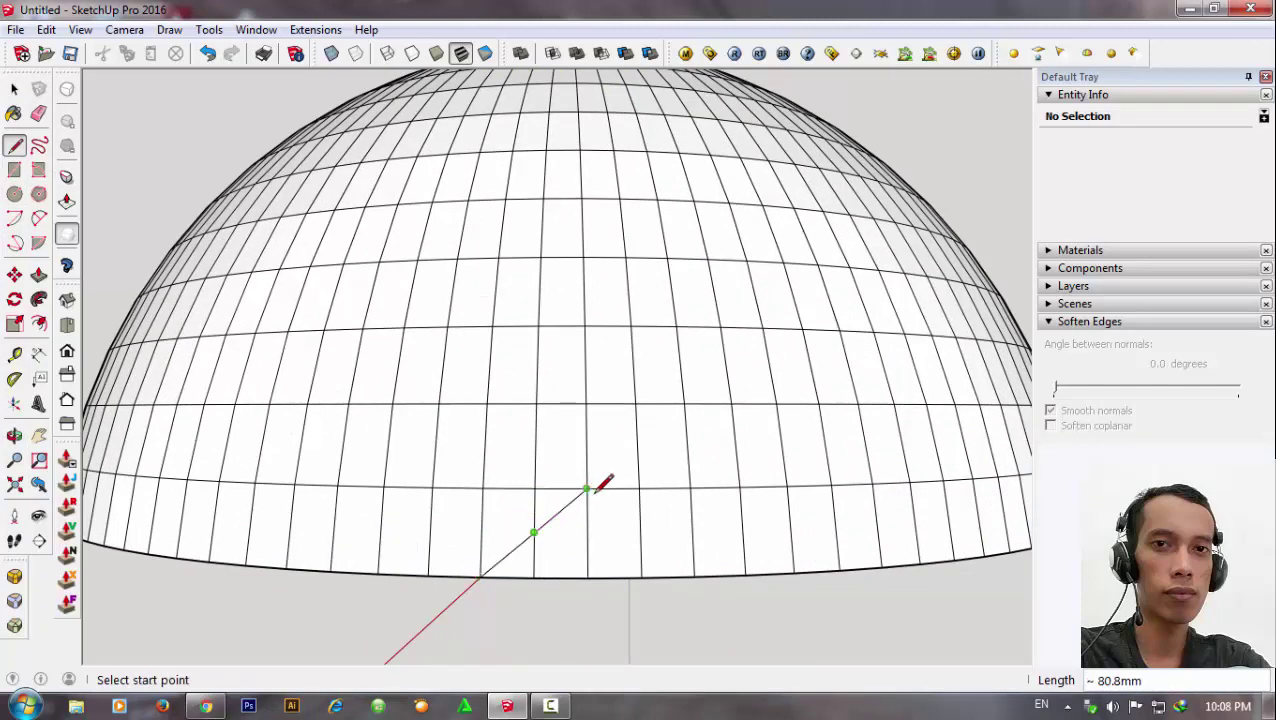
click(587, 489)
click(637, 445)
click(637, 445)
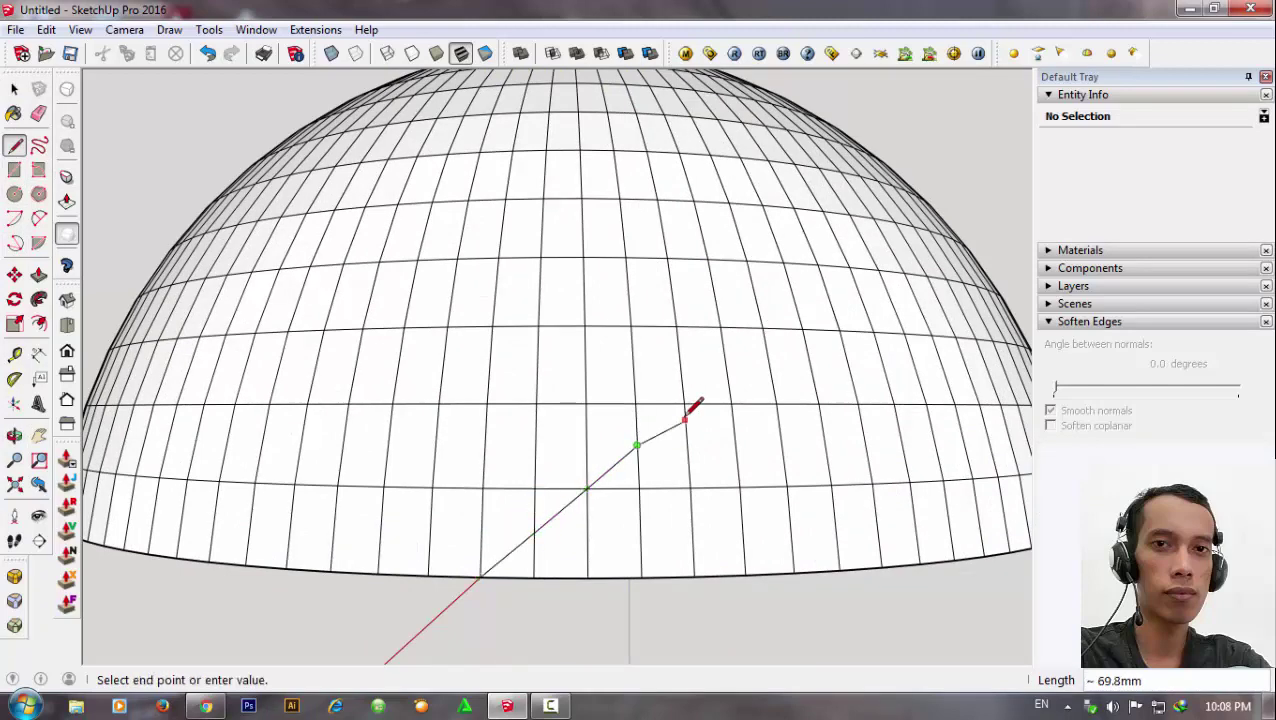
click(684, 403)
click(684, 403)
click(724, 365)
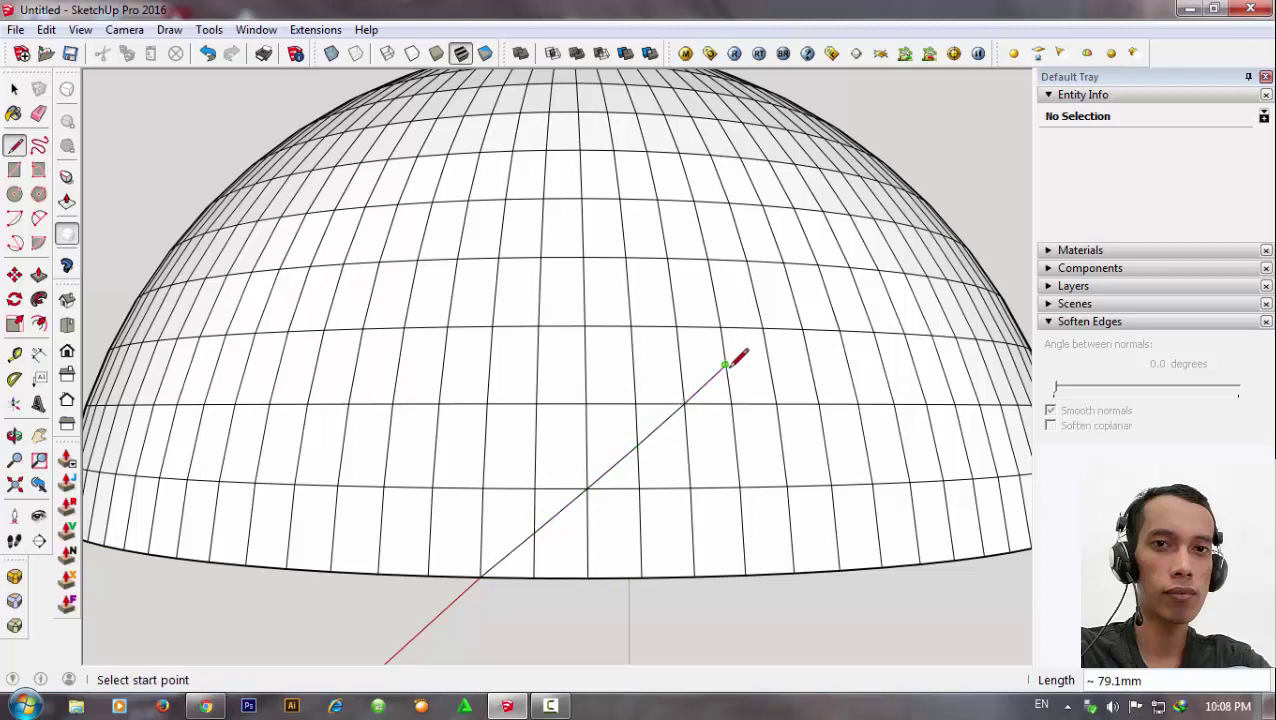
click(724, 365)
click(764, 327)
click(764, 327)
click(794, 293)
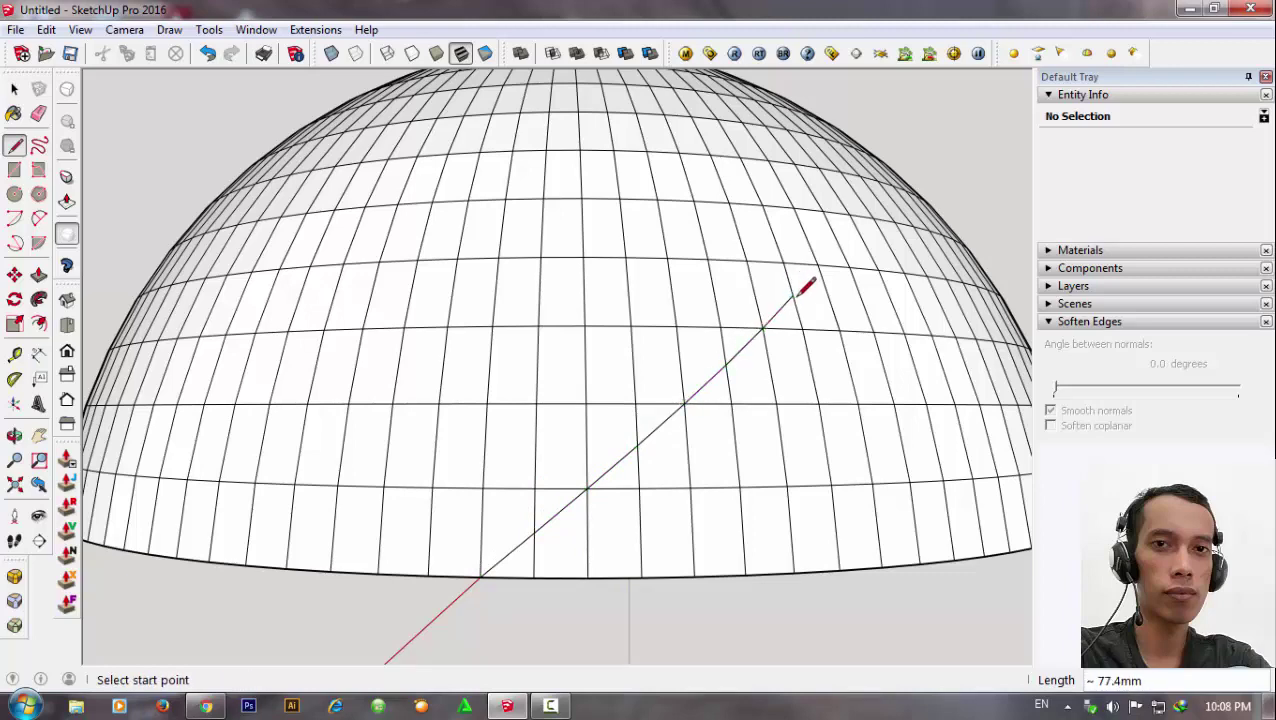
click(794, 293)
Continue the diagonal line through grid intersections up the middle of the dome.
middle_drag(827, 257, 527, 501)
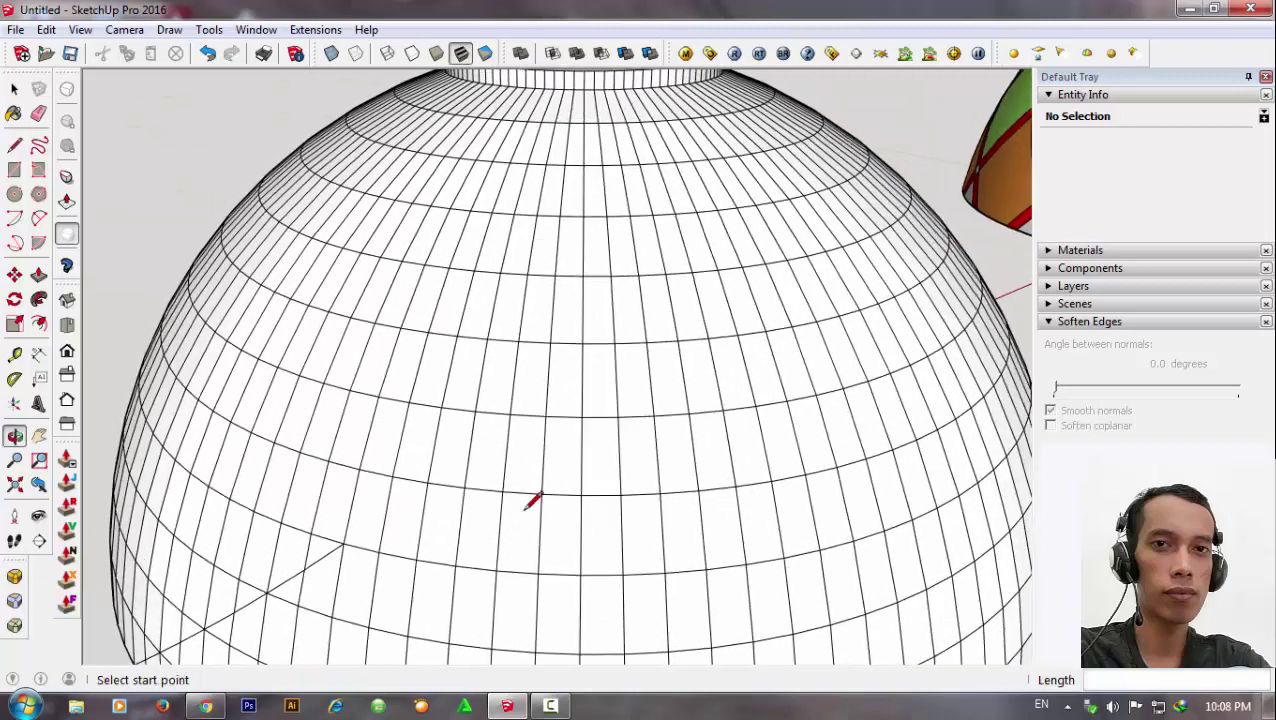
click(343, 543)
click(388, 515)
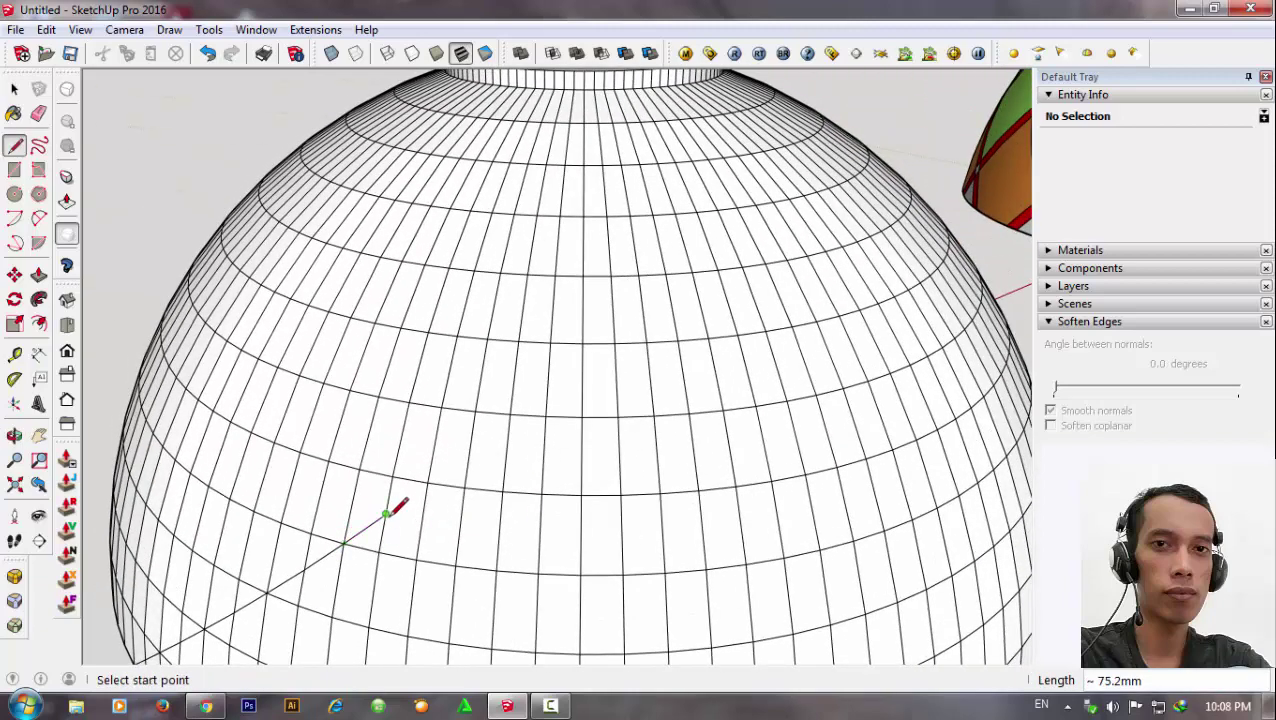
click(388, 515)
click(428, 483)
click(428, 483)
click(469, 449)
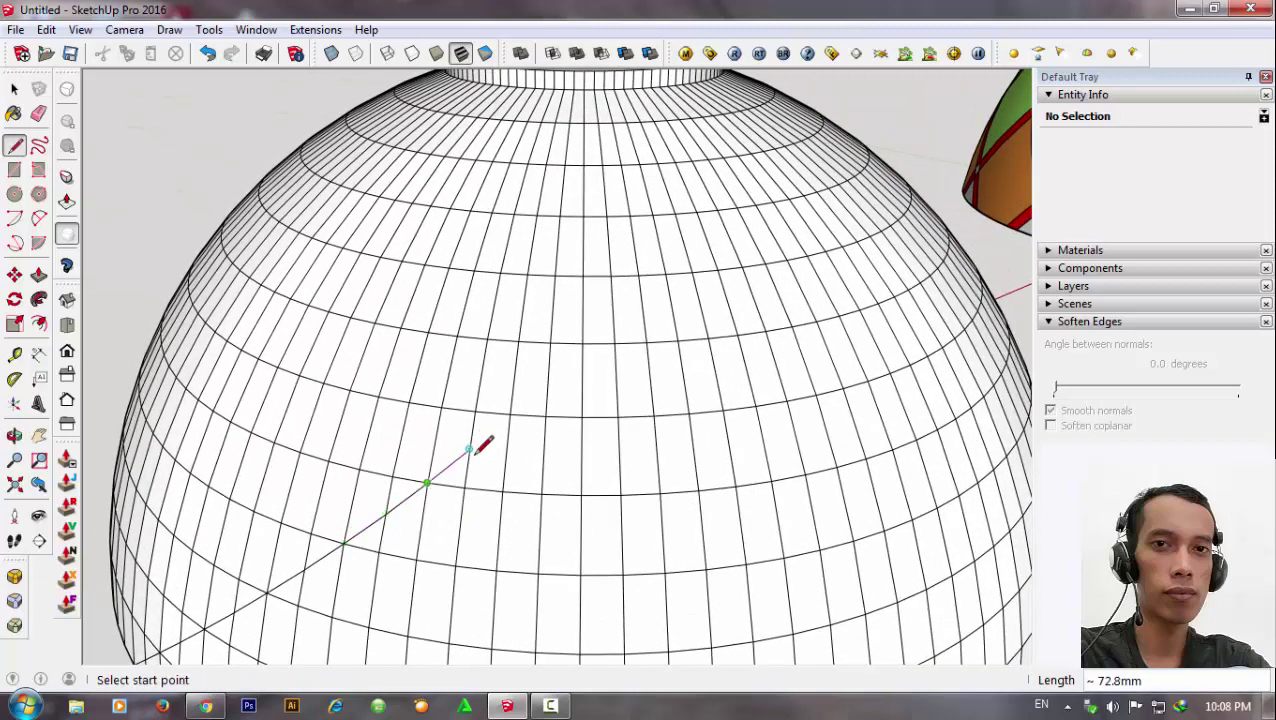
click(469, 449)
click(510, 413)
click(510, 413)
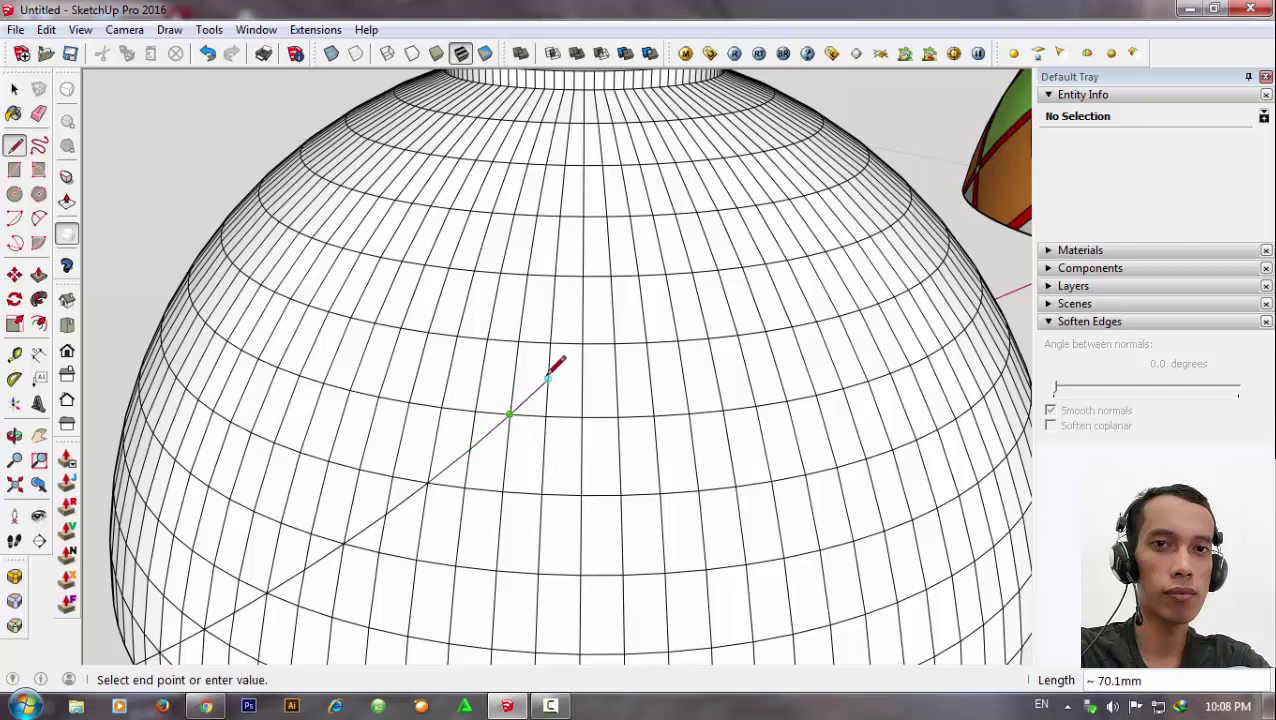
click(548, 379)
click(548, 379)
click(581, 343)
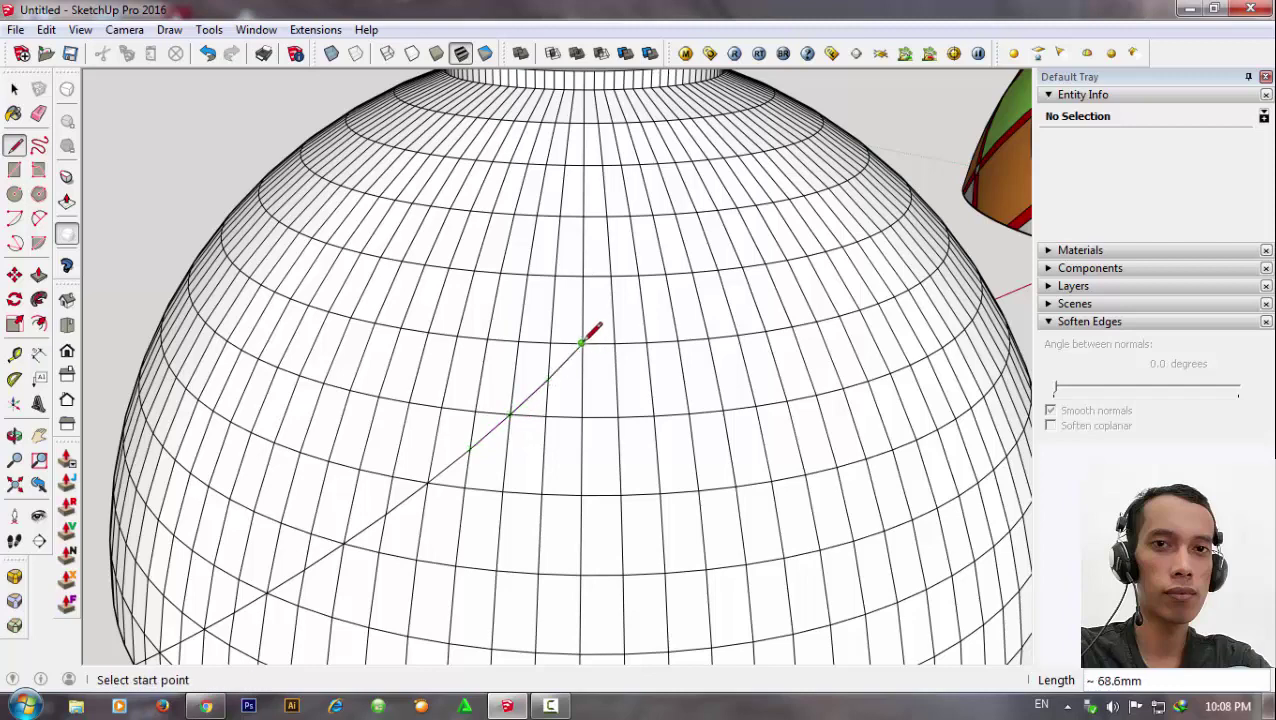
click(612, 306)
middle_drag(592, 333, 522, 500)
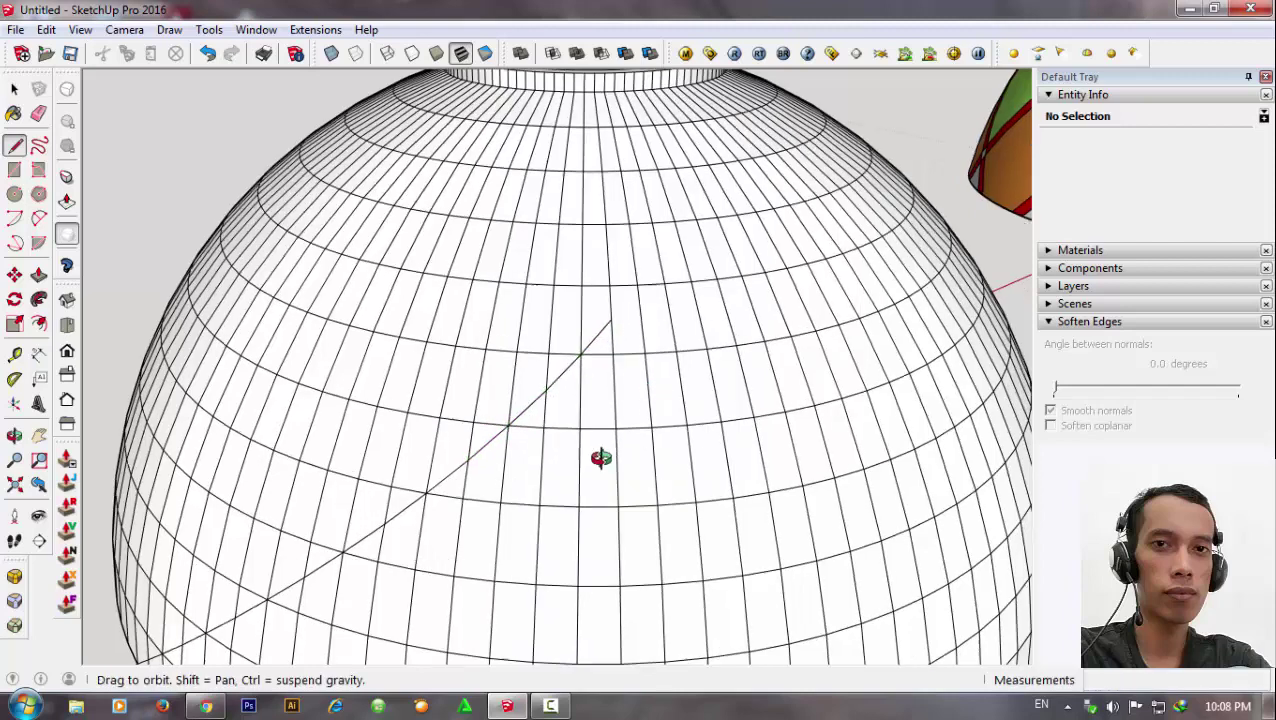
scroll(507, 441, up, 2)
click(499, 443)
click(538, 408)
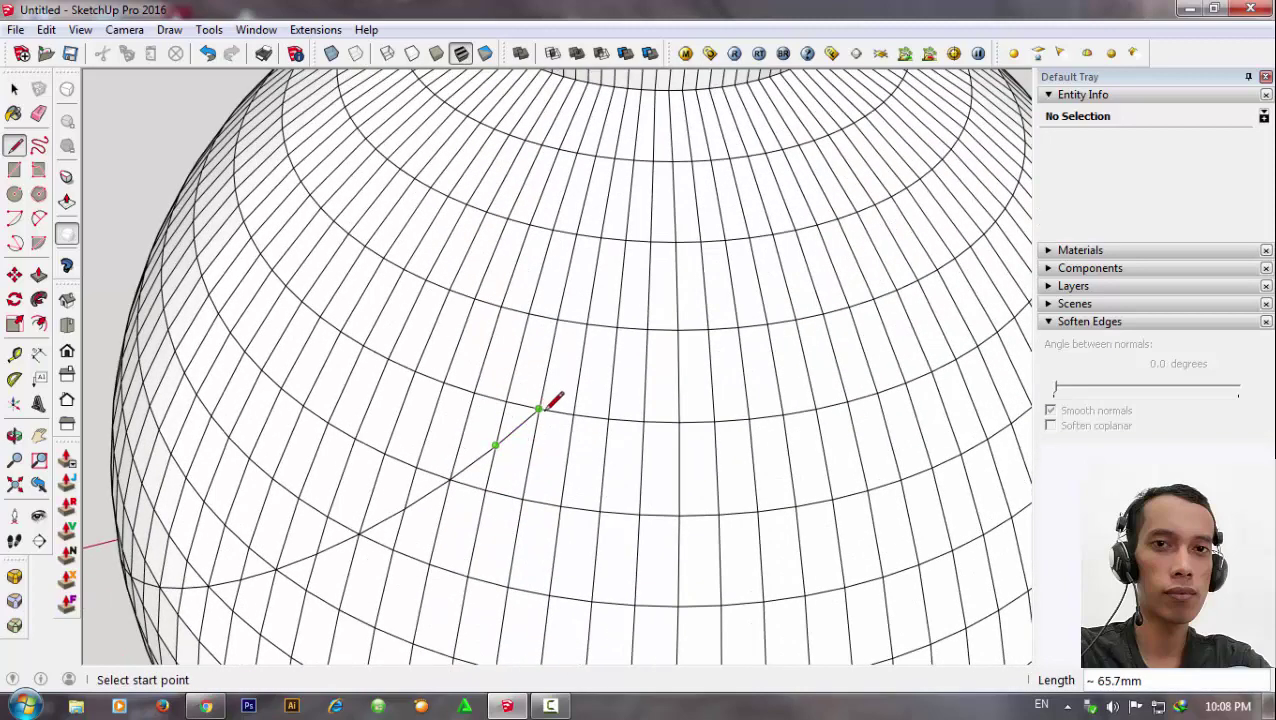
click(538, 408)
click(580, 370)
click(580, 370)
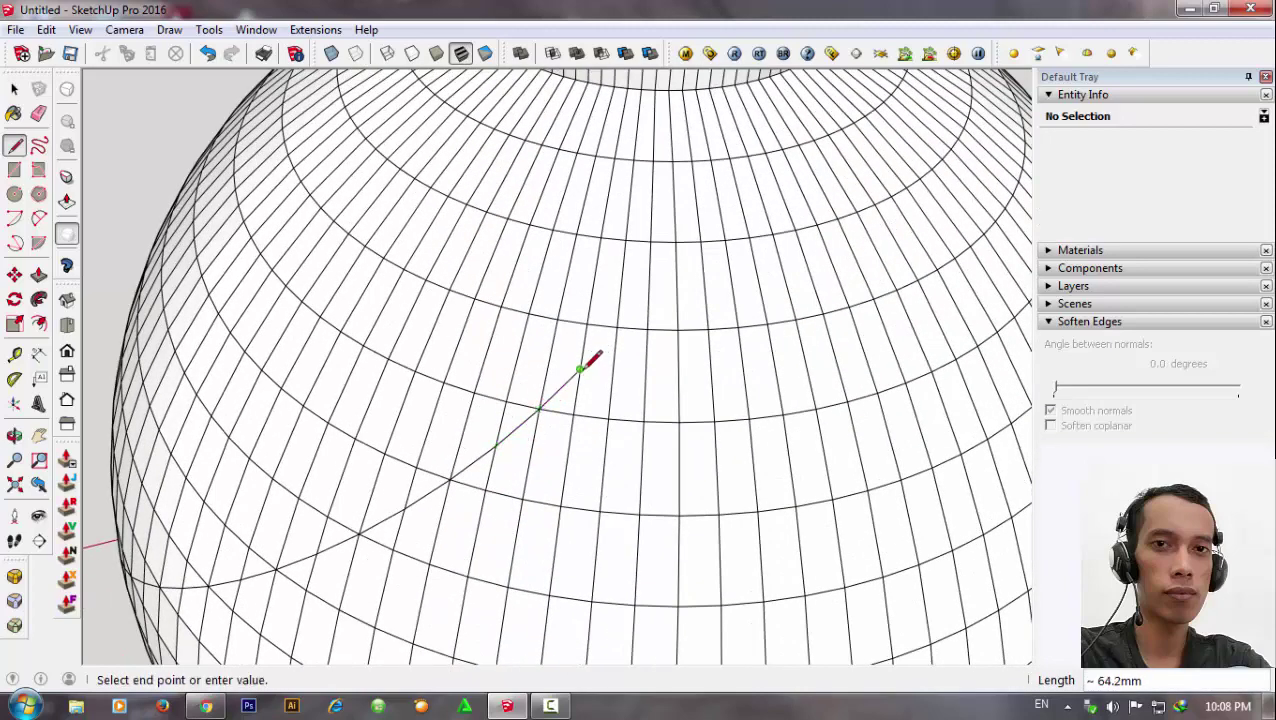
click(617, 326)
click(617, 326)
click(651, 284)
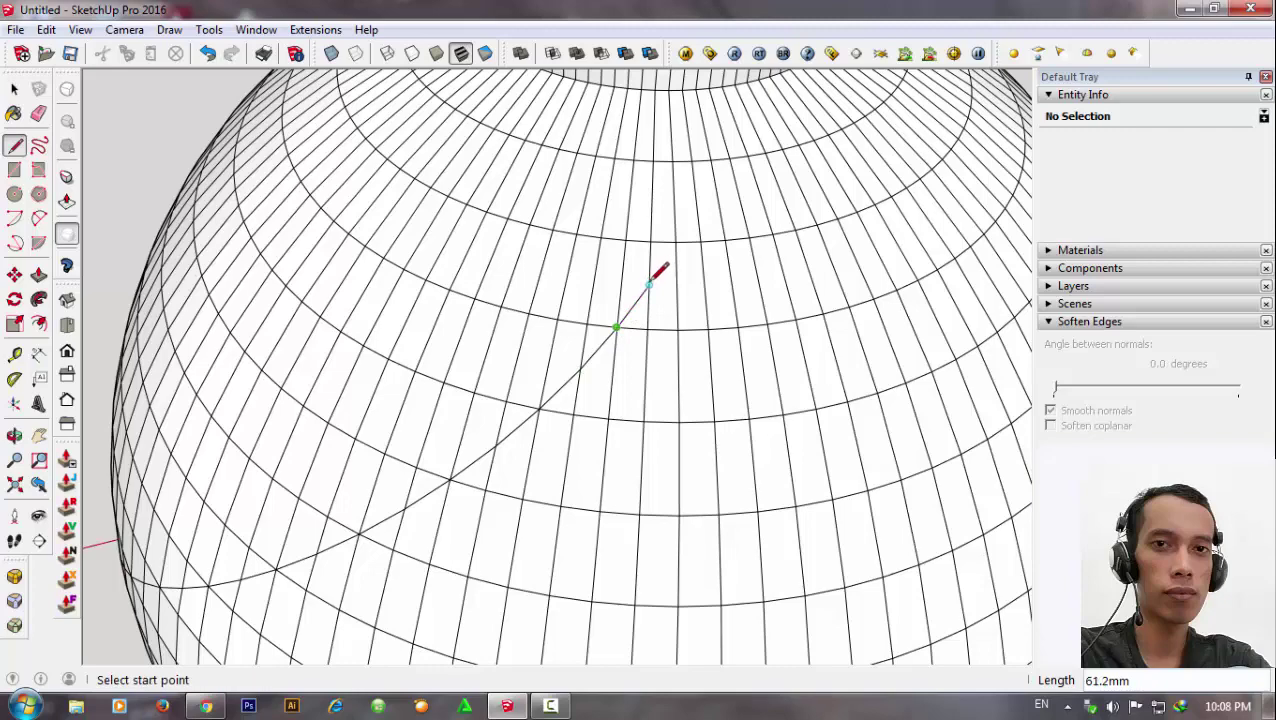
click(651, 284)
double_click(676, 241)
Extend the diagonal line through the last intersections to end at the top ring.
mouse_move(676, 241)
middle_down()
mouse_move(672, 373)
mouse_move(656, 394)
middle_up()
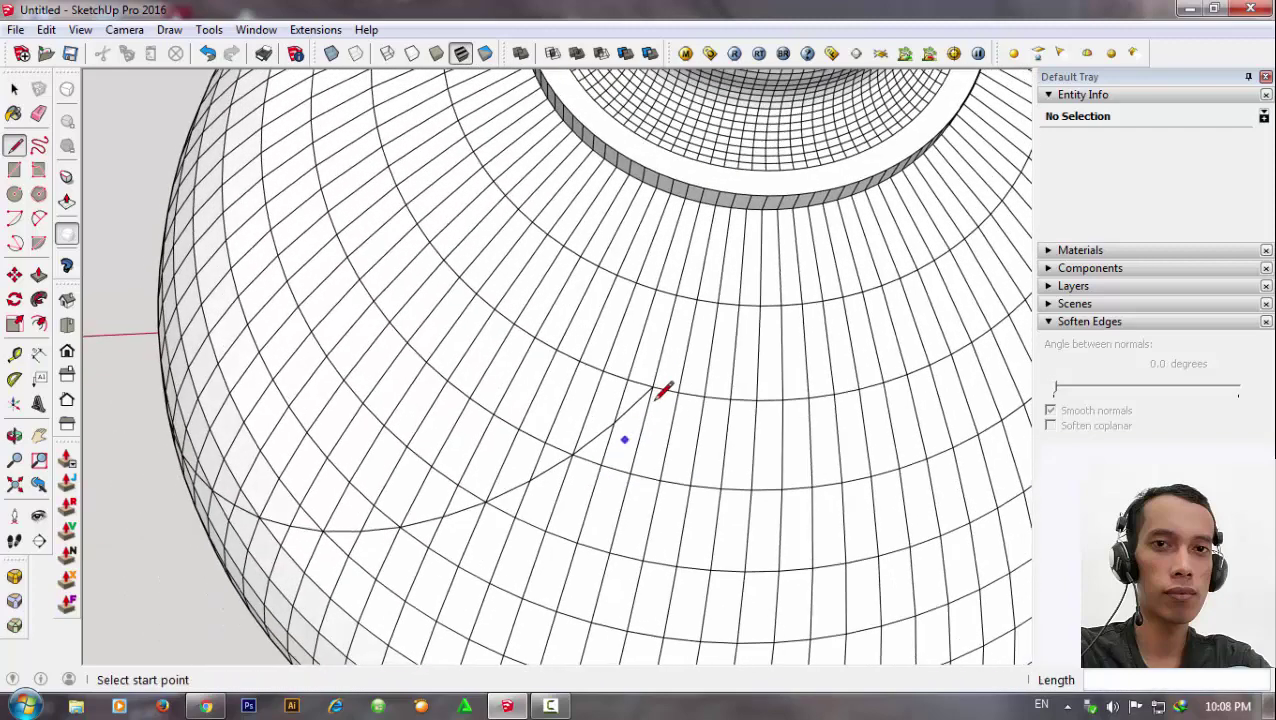
click(651, 386)
click(687, 346)
click(687, 346)
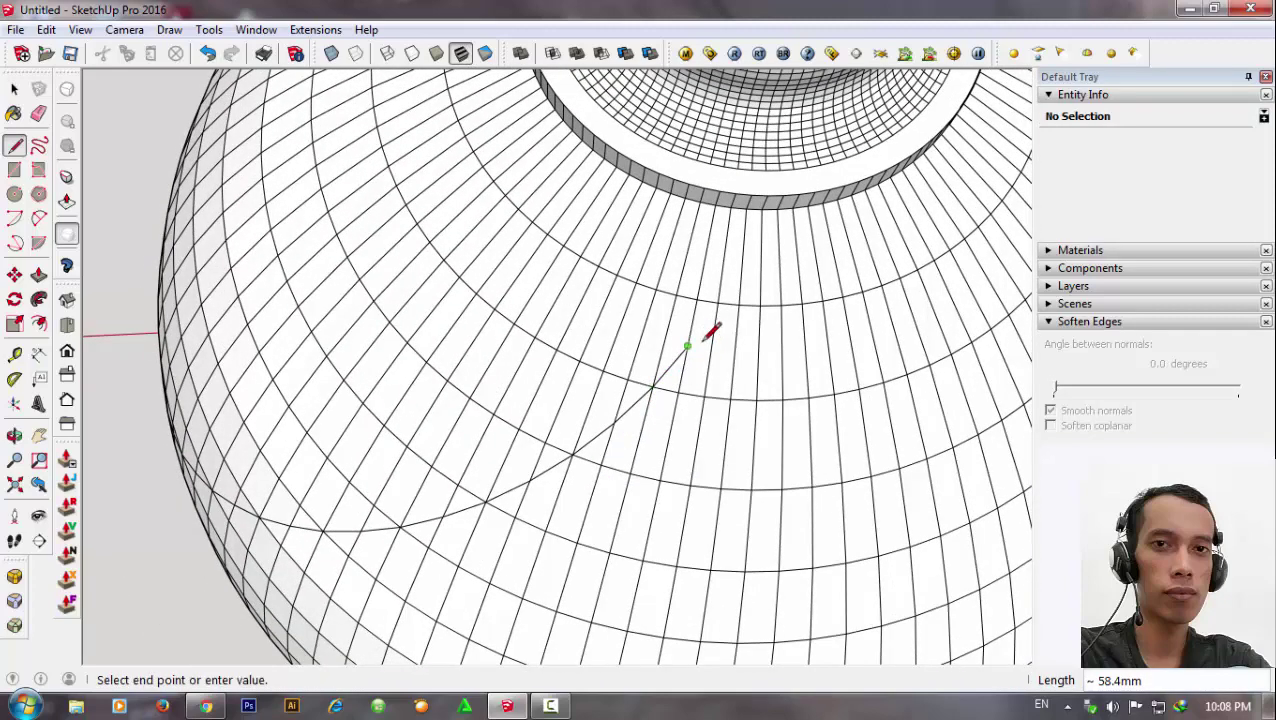
double_click(718, 300)
click(718, 300)
double_click(741, 258)
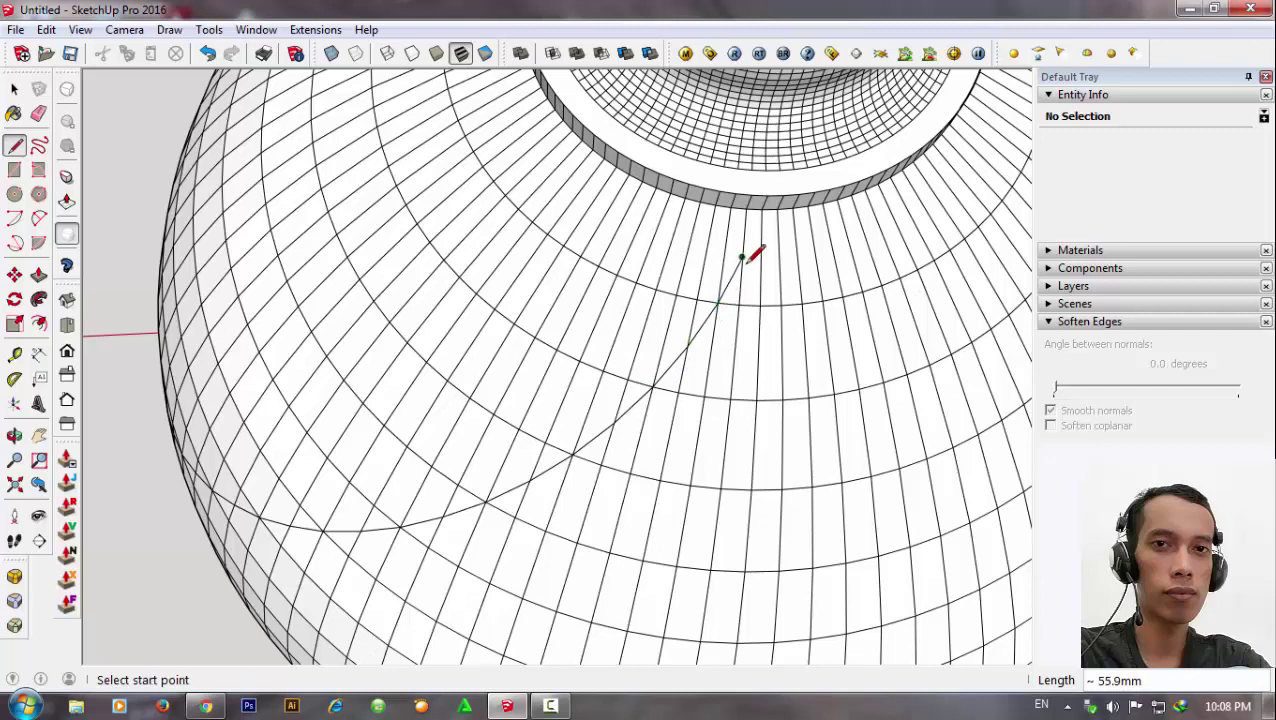
click(741, 258)
click(765, 208)
scroll(750, 220, down, 2)
Select the topmost diagonal edge and add further line pieces down the dome.
key(space)
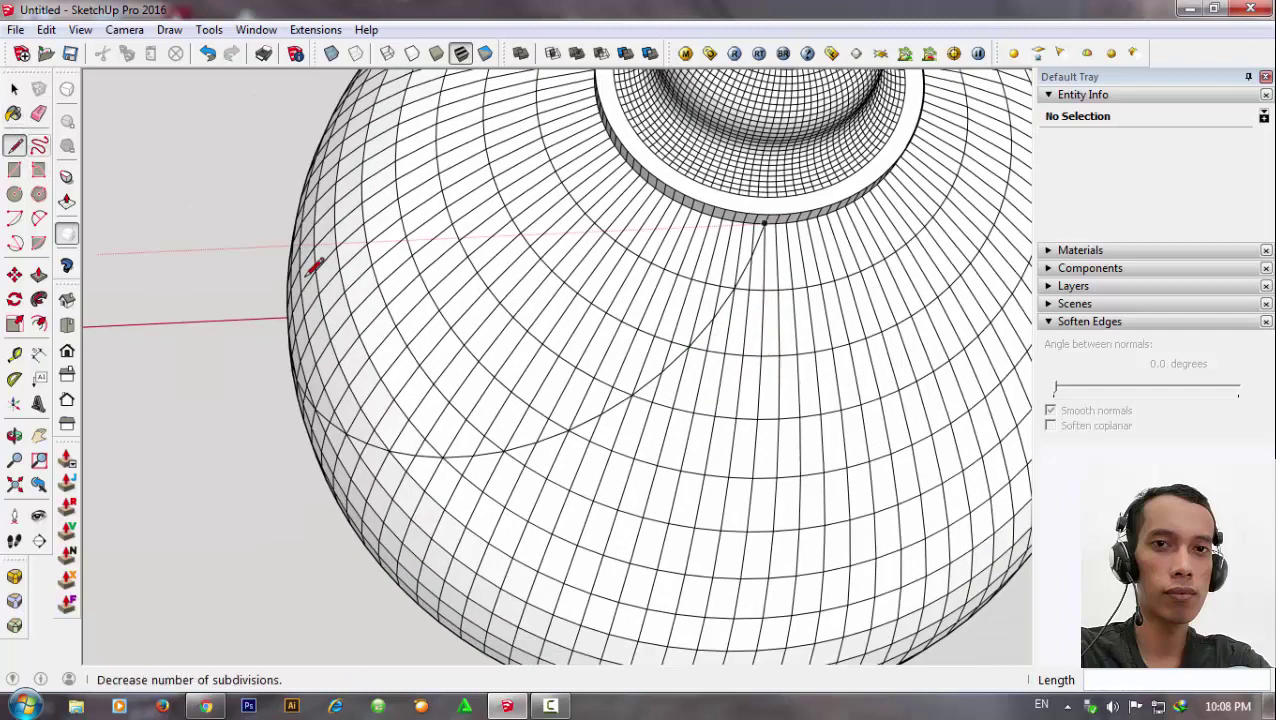
scroll(748, 254, up, 2)
click(745, 250)
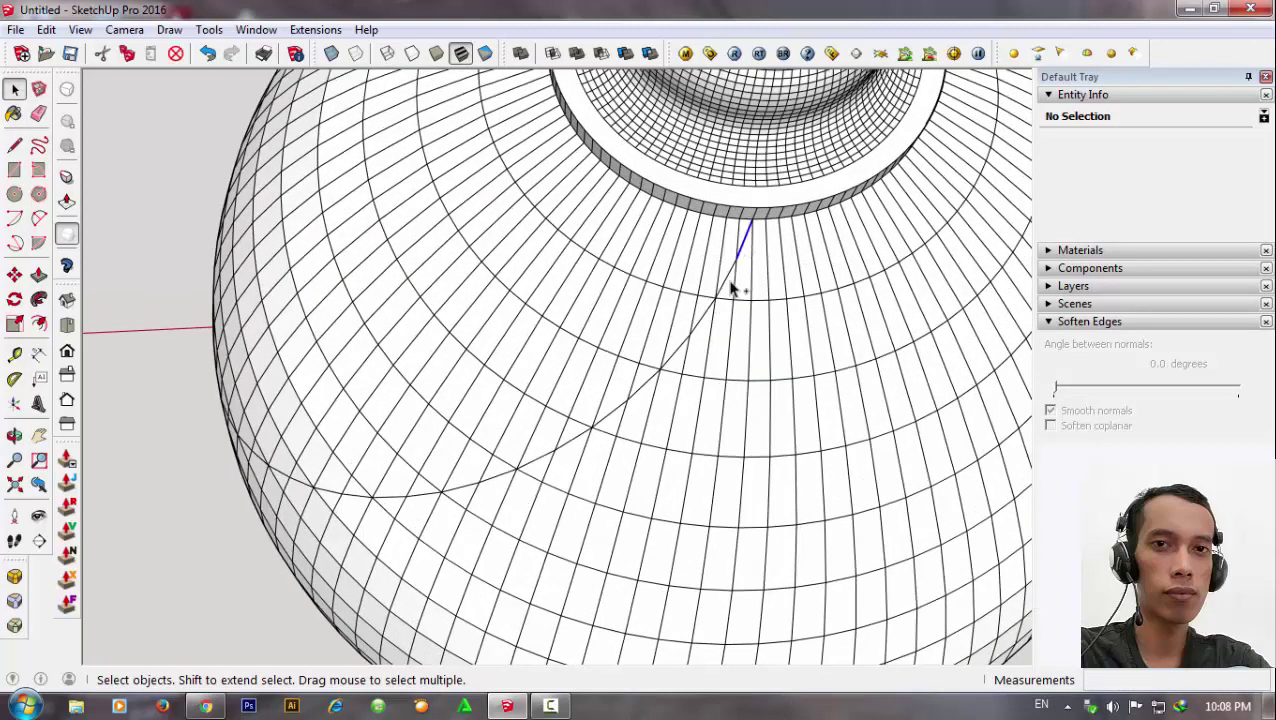
ctrl+click(689, 338)
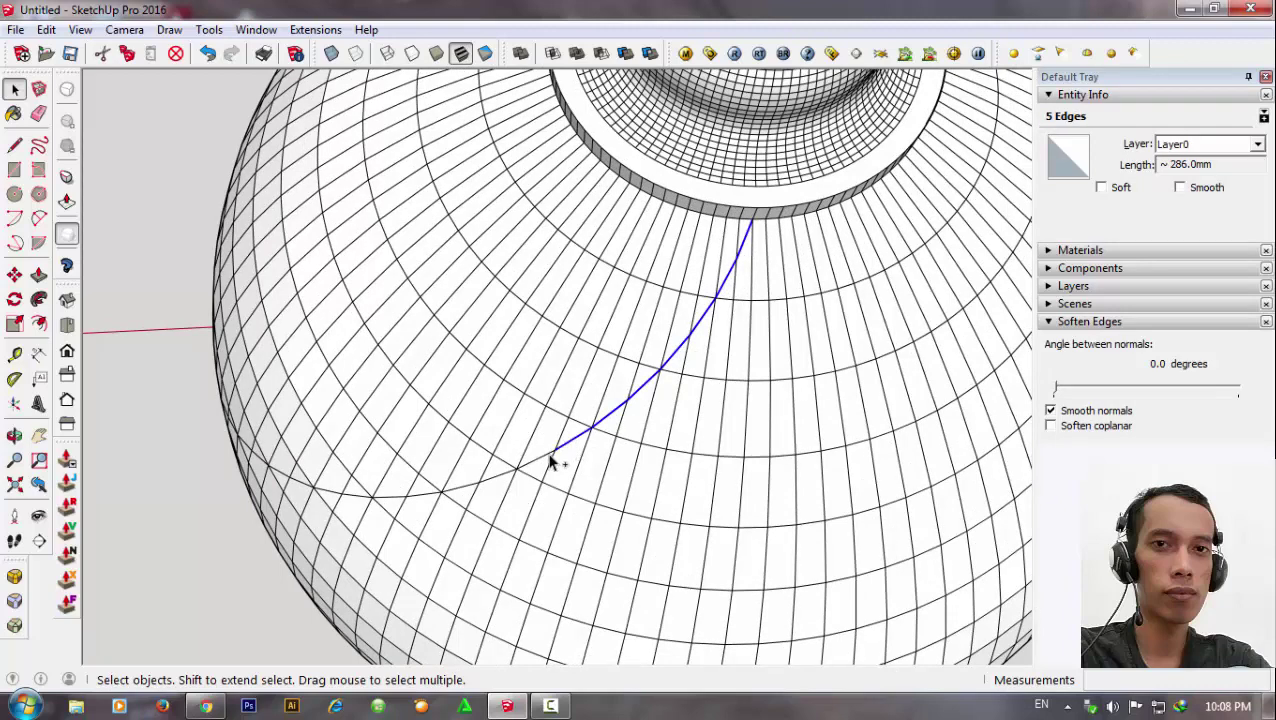
ctrl+click(466, 490)
ctrl+click(365, 503)
Add the remaining line pieces, dropping a stray face, until 24 edges are selected.
scroll(578, 518, down, 3)
middle_drag(578, 518, 598, 527)
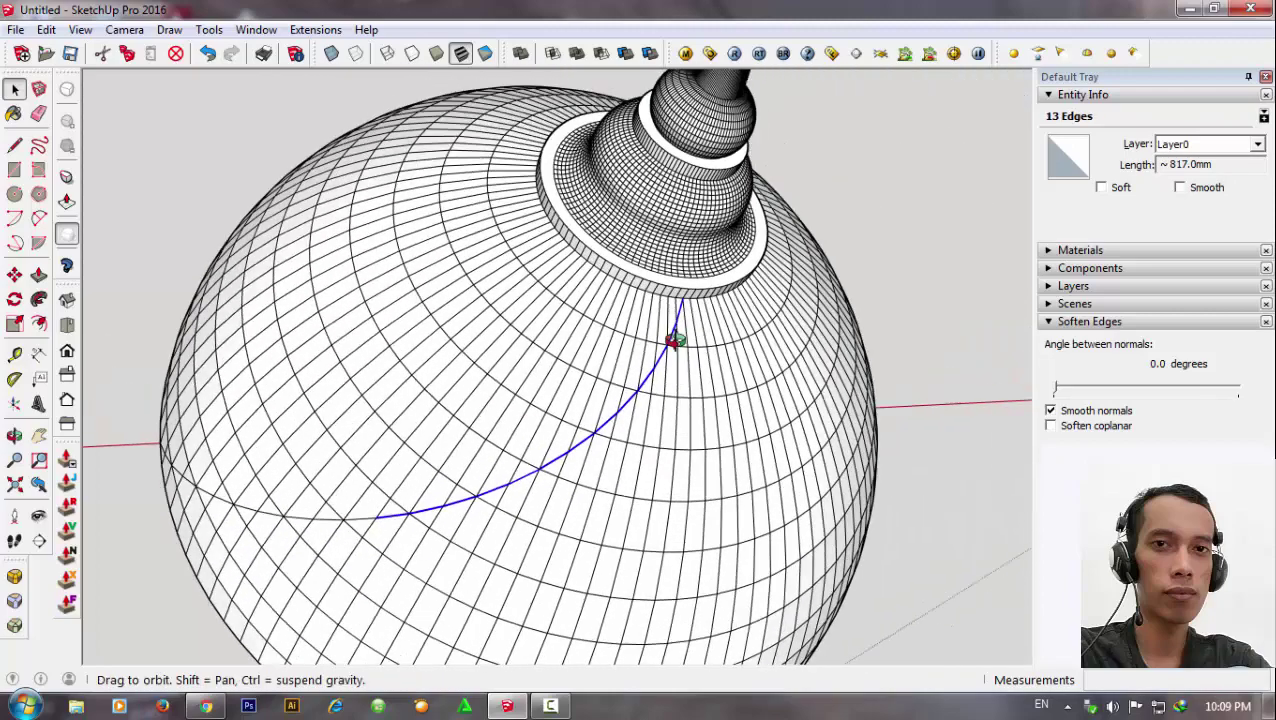
scroll(516, 450, up, 3)
mouse_move(516, 450)
middle_down()
mouse_move(612, 527)
mouse_move(384, 456)
middle_up()
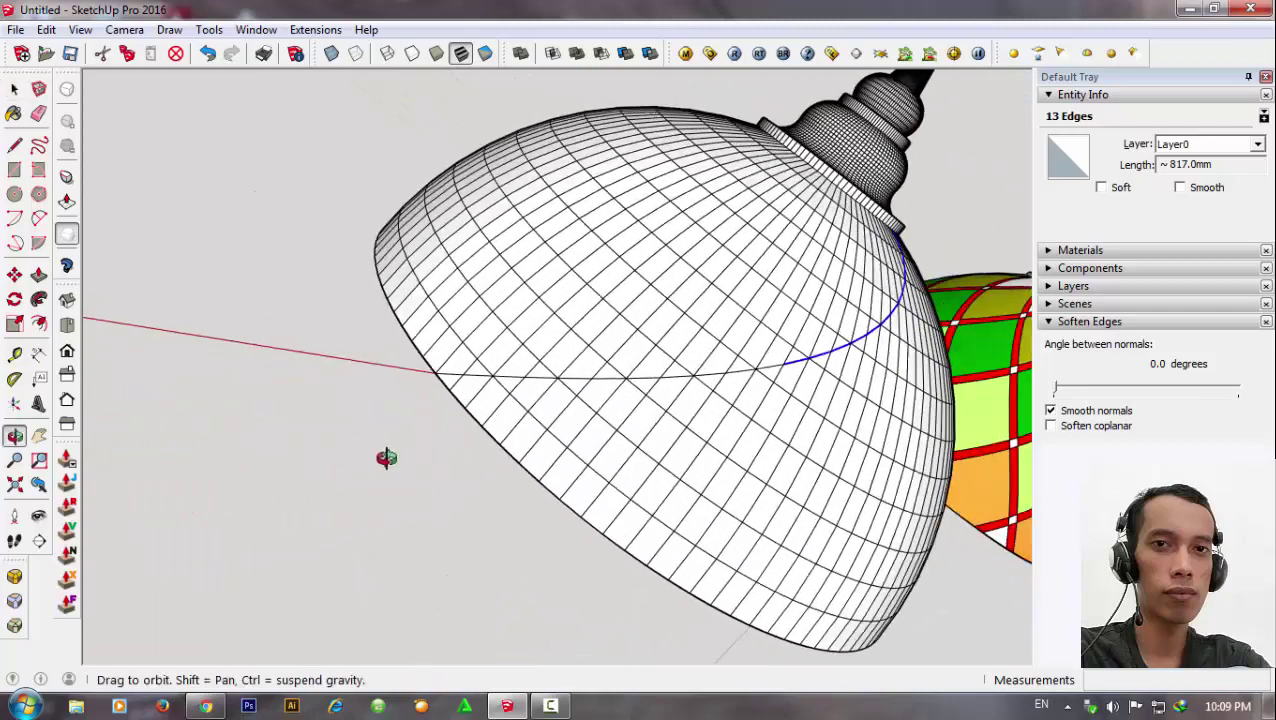
scroll(632, 404, up, 2)
scroll(815, 375, up, 2)
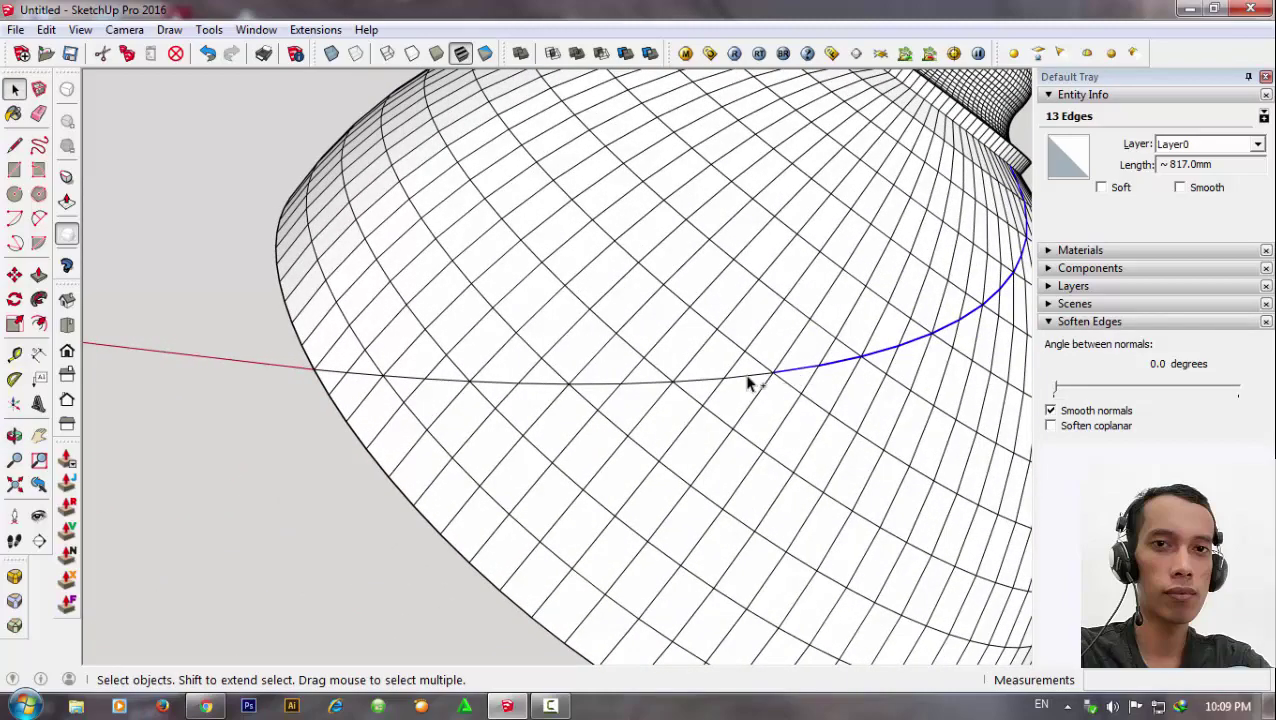
ctrl+click(598, 383)
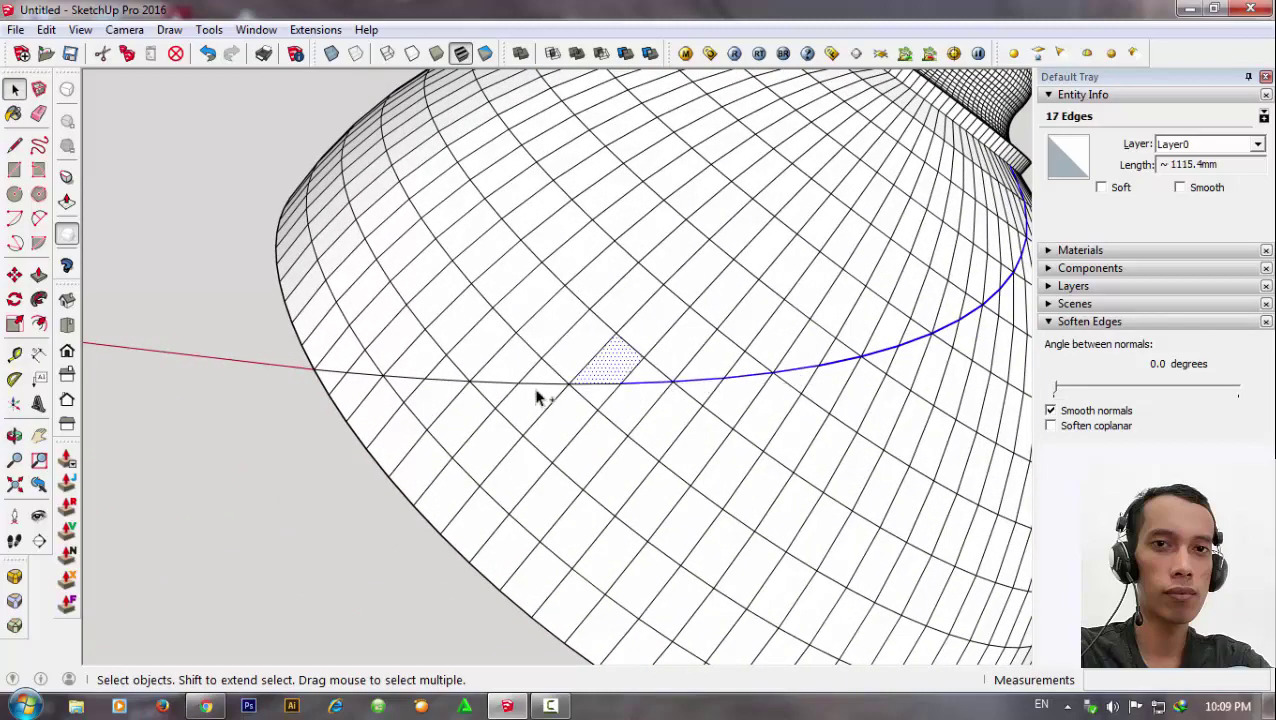
shift+click(606, 389)
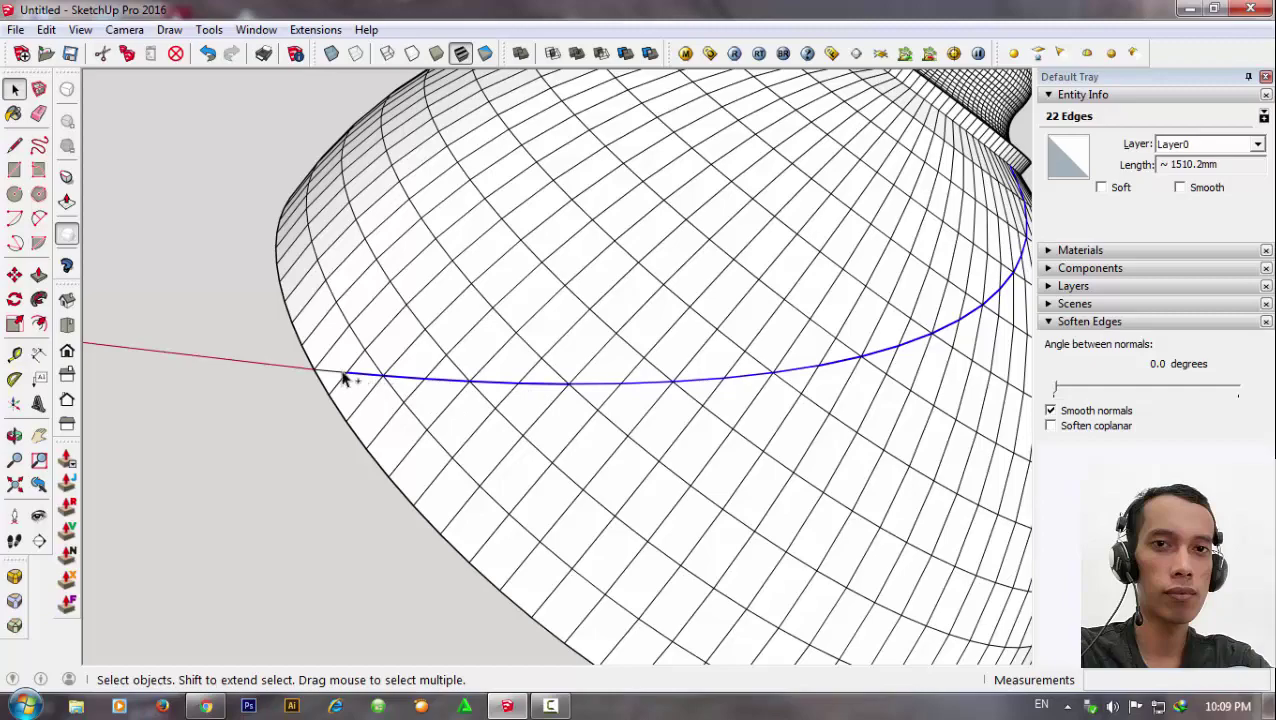
scroll(609, 416, down, 3)
mouse_move(675, 447)
middle_down()
mouse_move(704, 470)
mouse_move(900, 373)
middle_up()
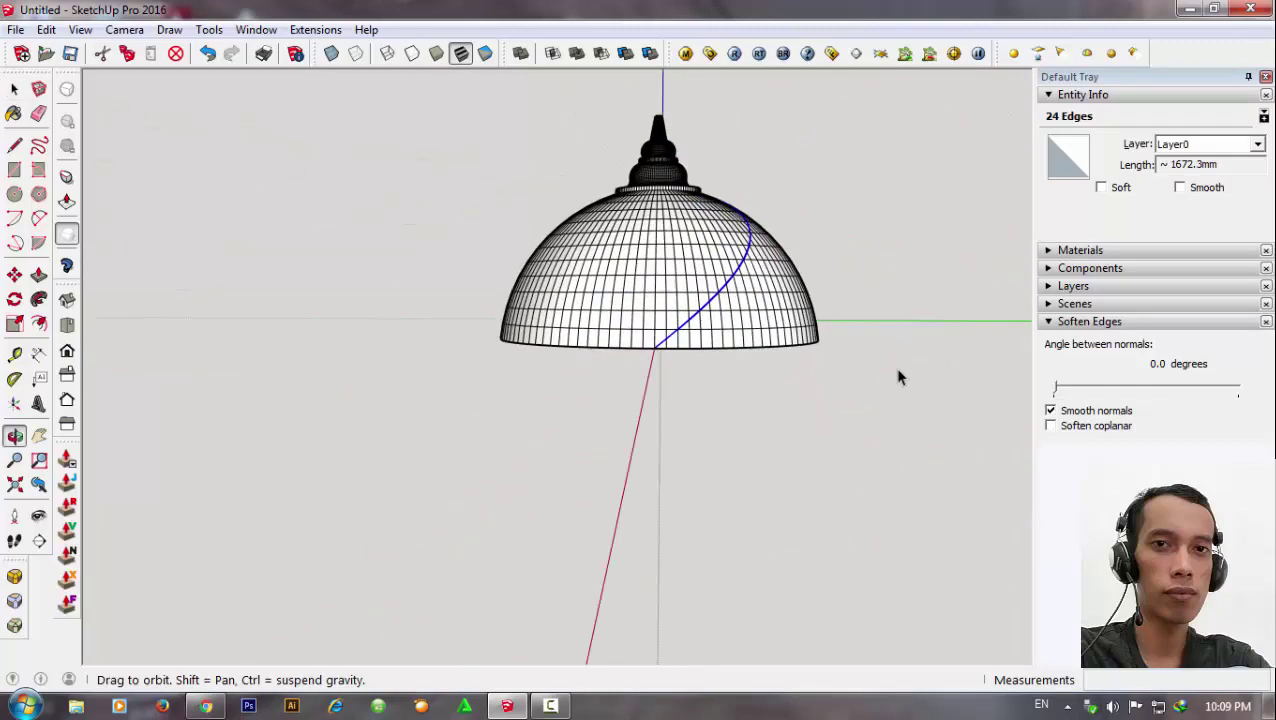
scroll(630, 283, up, 2)
middle_drag(686, 402, 755, 250)
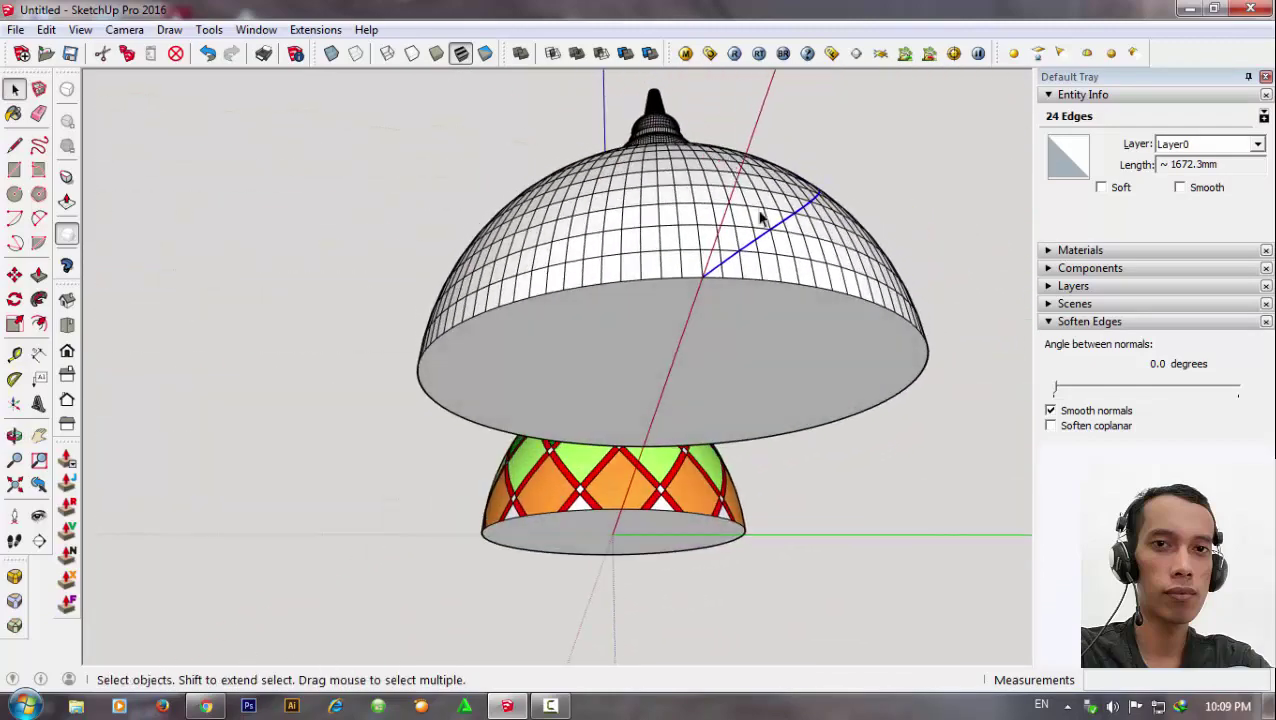
Rotate-copy the diagonal line about the dome's underside centre, aligned to its endpoint.
click(15, 299)
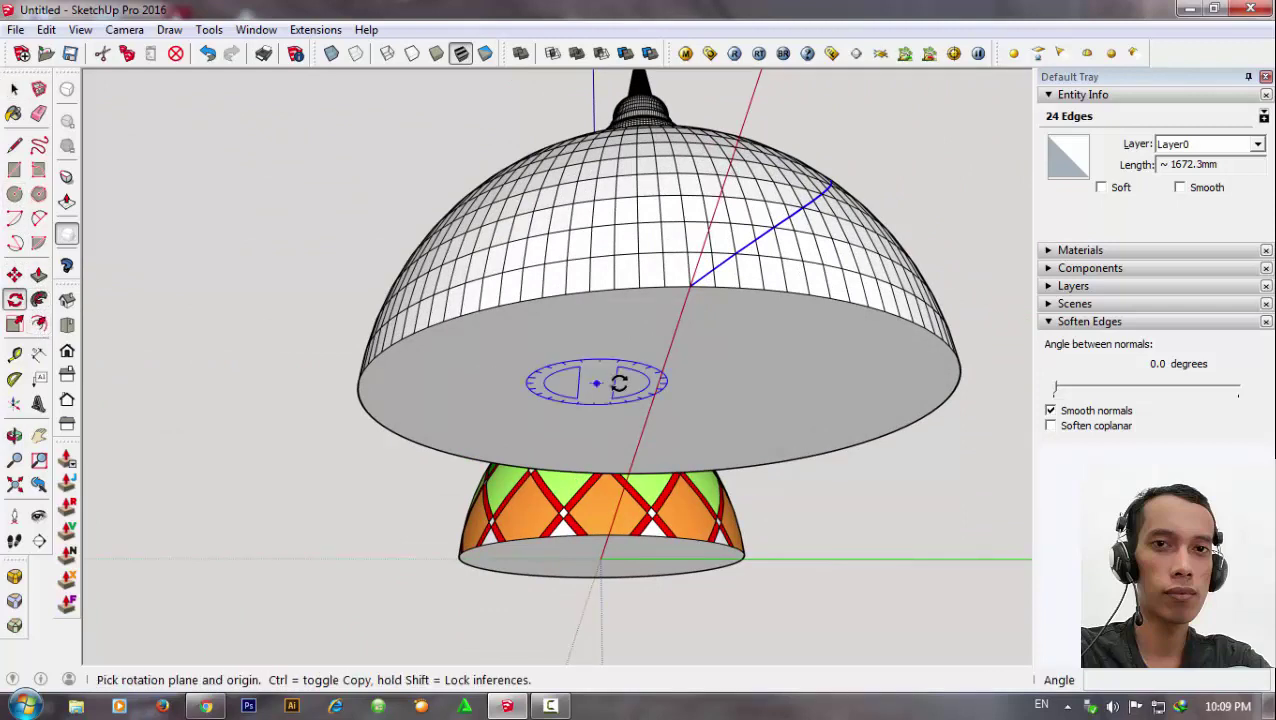
click(651, 407)
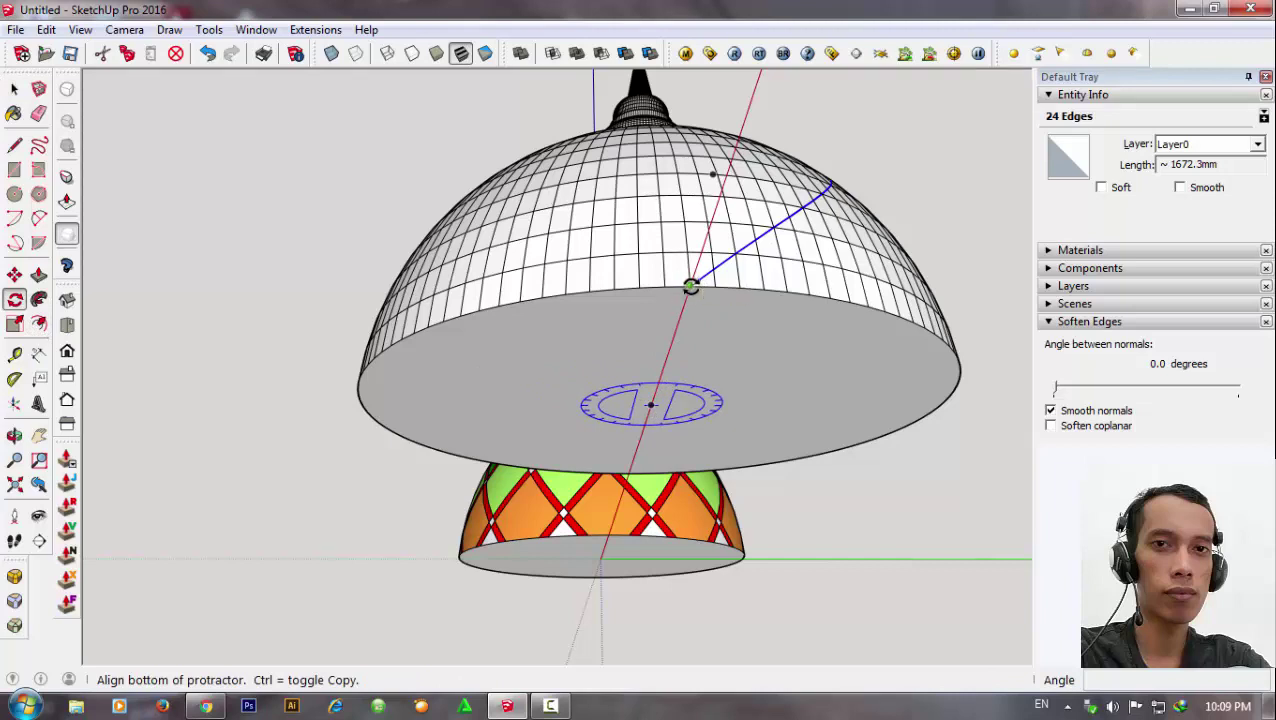
click(690, 287)
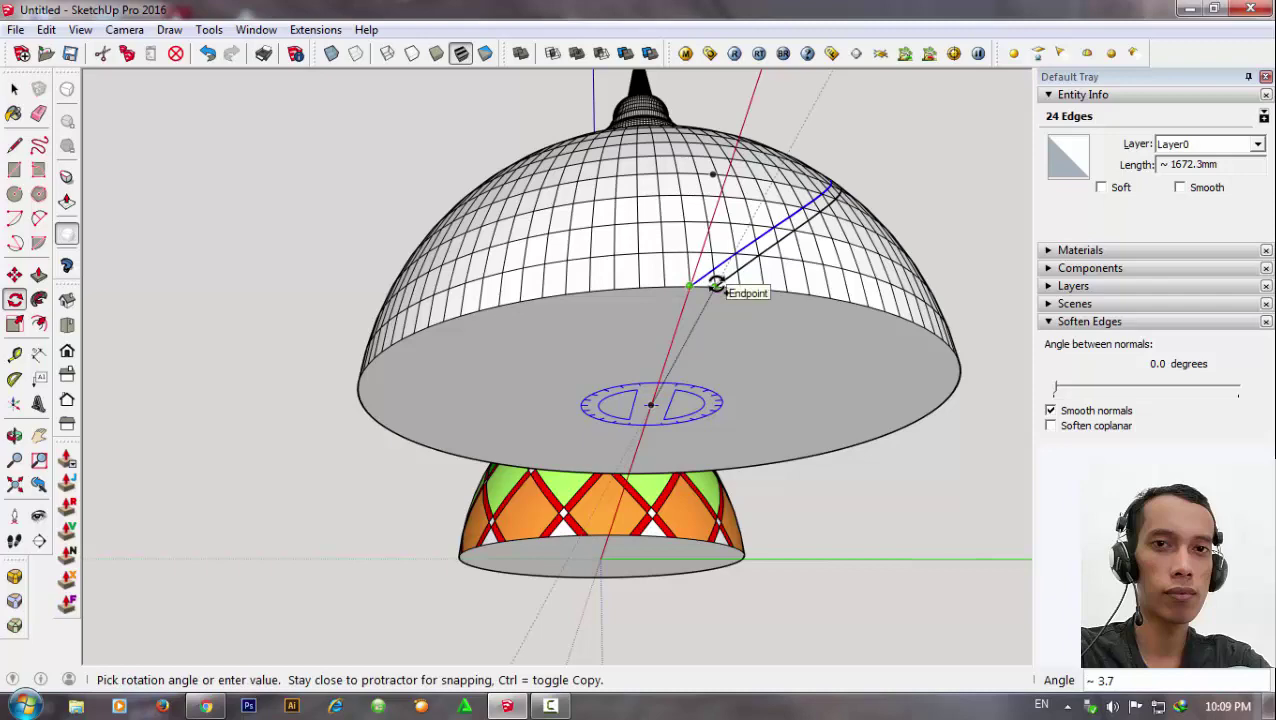
key(Escape)
middle_drag(715, 313, 680, 432)
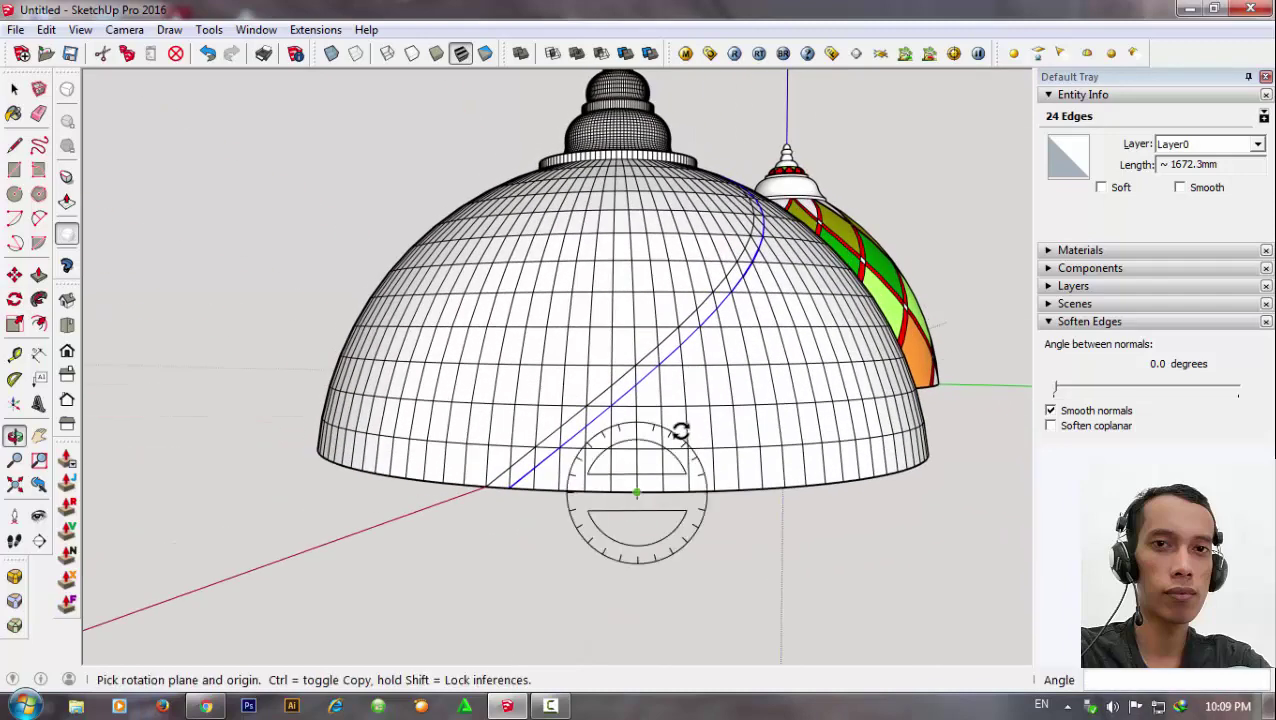
Return to Select and orbit around the dome to follow the diagonal line.
key(space)
scroll(531, 474, up, 1)
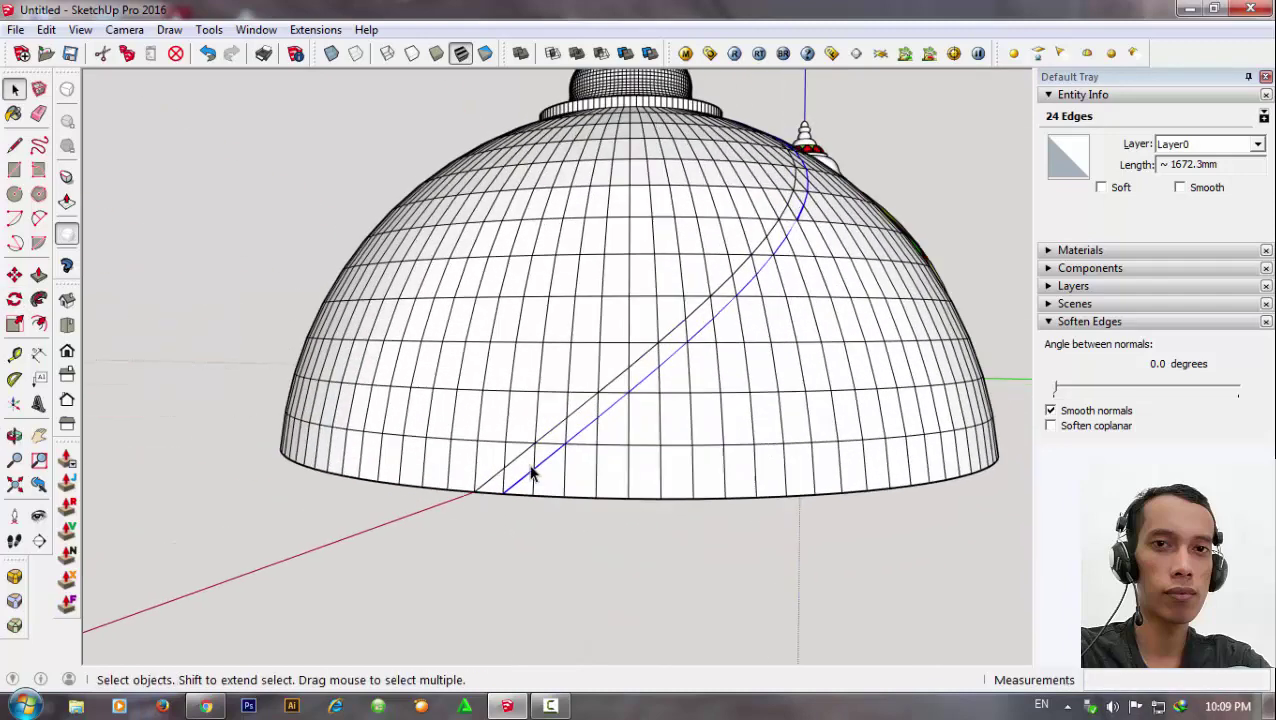
scroll(531, 474, up, 1)
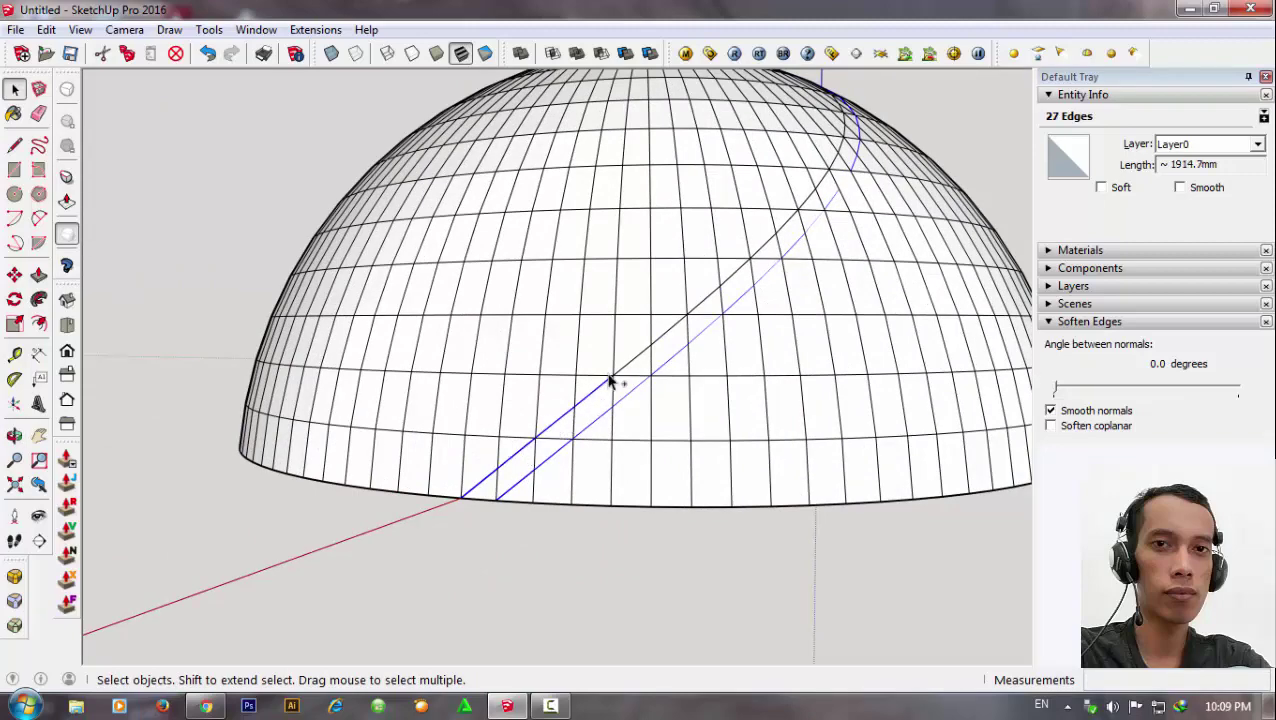
mouse_move(626, 370)
middle_down()
mouse_move(641, 419)
mouse_move(441, 461)
middle_up()
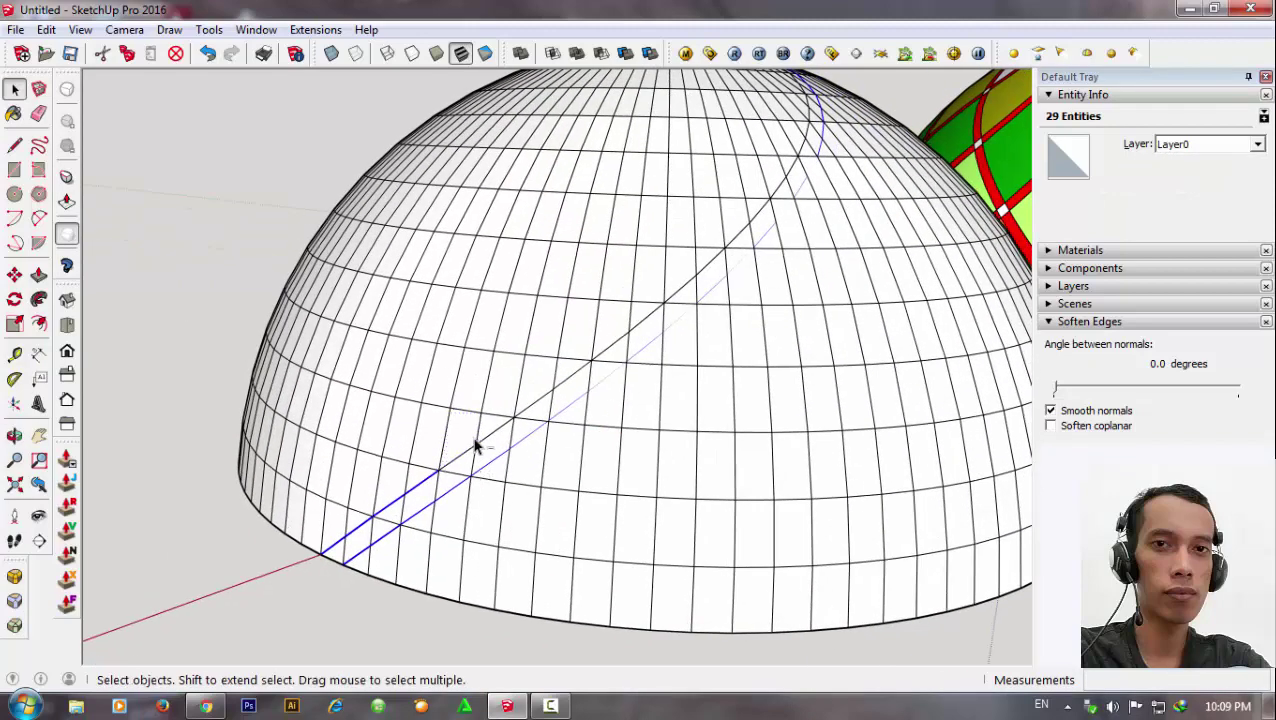
scroll(474, 452, up, 1)
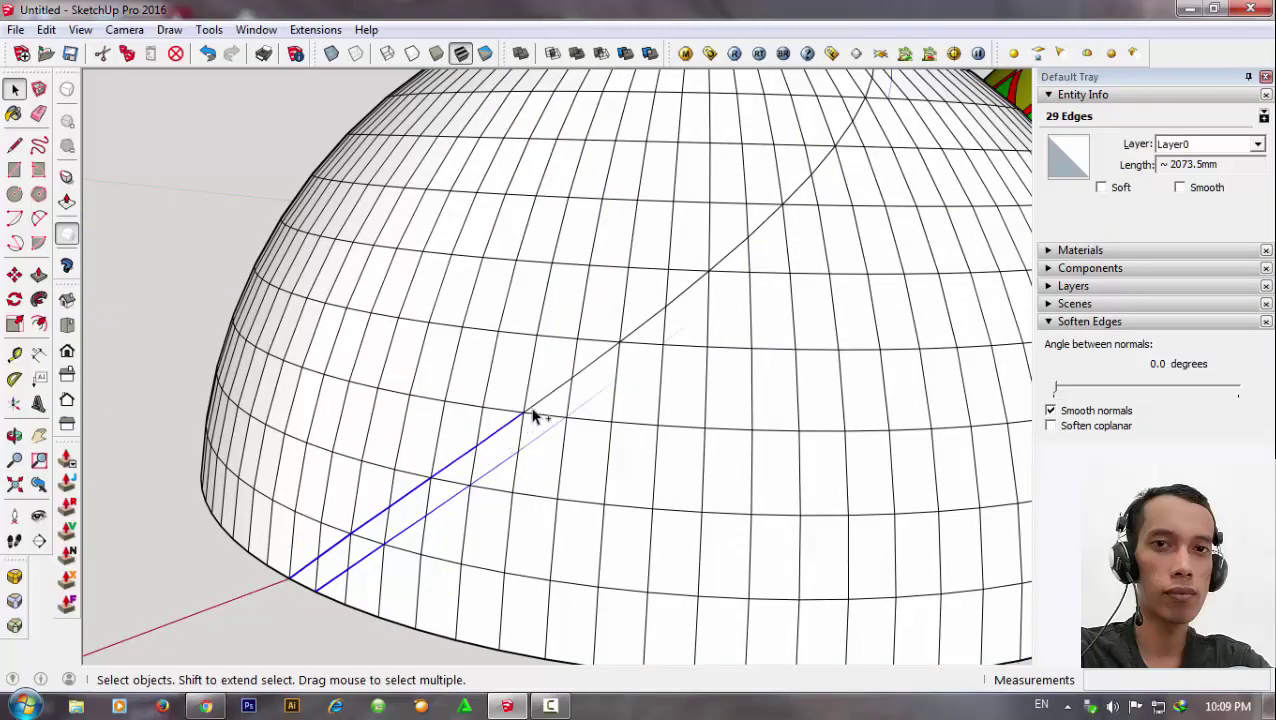
scroll(541, 424, down, 3)
mouse_move(715, 367)
middle_down()
mouse_move(649, 447)
mouse_move(493, 525)
mouse_move(726, 447)
mouse_move(658, 447)
middle_up()
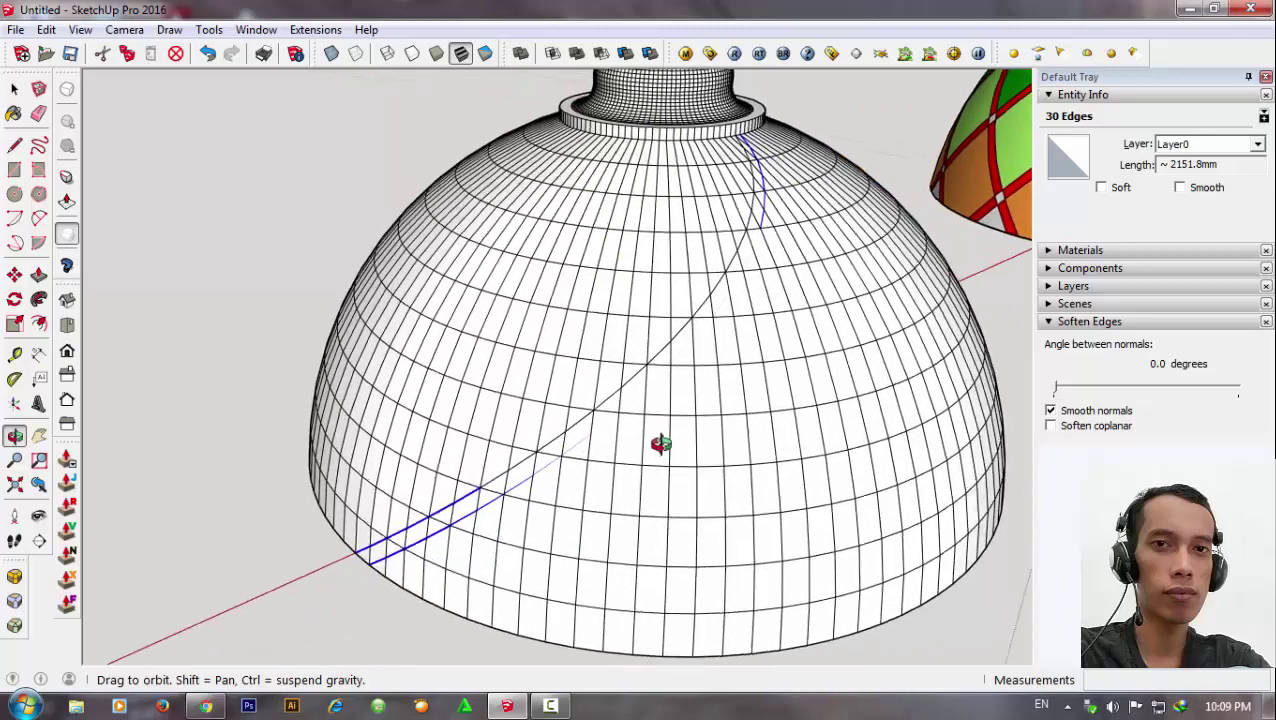
Orbit to a lower angle to view the dome's diagonal from below.
scroll(687, 382, up, 3)
scroll(670, 368, up, 2)
scroll(659, 372, down, 2)
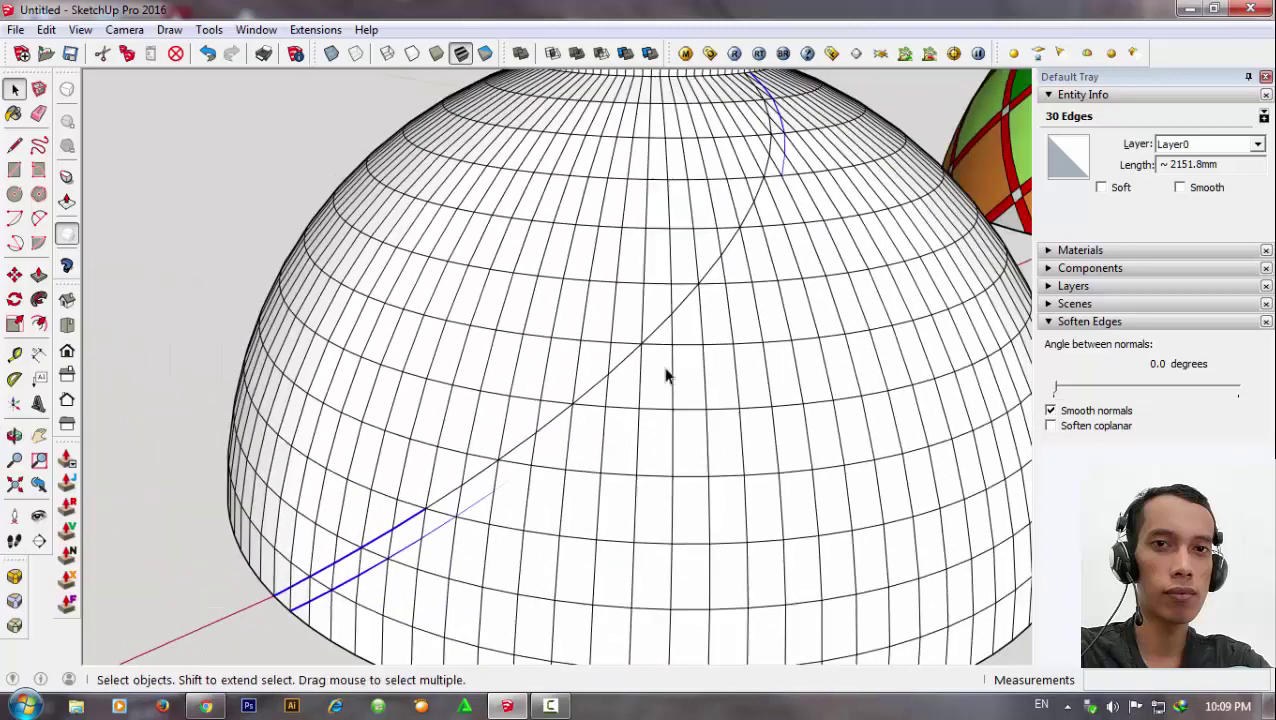
scroll(666, 373, down, 2)
mouse_move(447, 533)
middle_down()
mouse_move(604, 493)
mouse_move(649, 392)
mouse_move(664, 216)
mouse_move(675, 245)
middle_up()
mouse_move(632, 299)
middle_down()
mouse_move(526, 520)
mouse_move(478, 587)
middle_up()
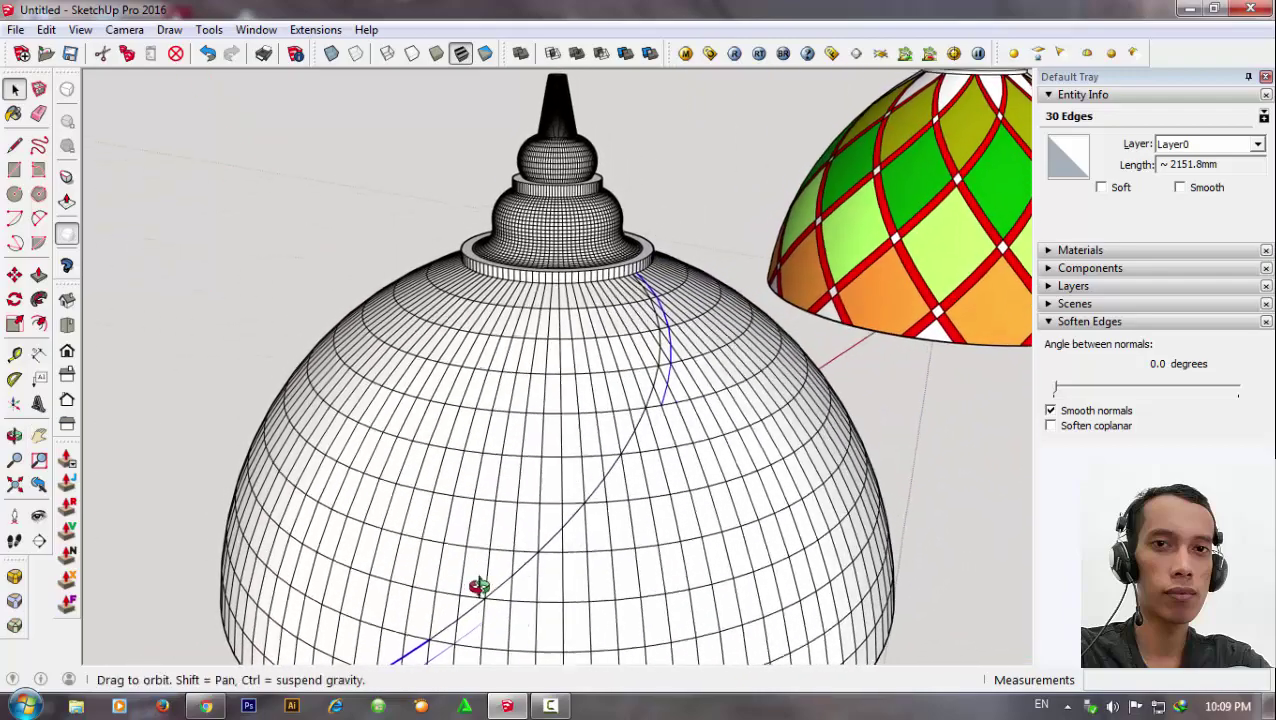
scroll(570, 524, up, 2)
scroll(620, 518, up, 2)
scroll(650, 450, down, 3)
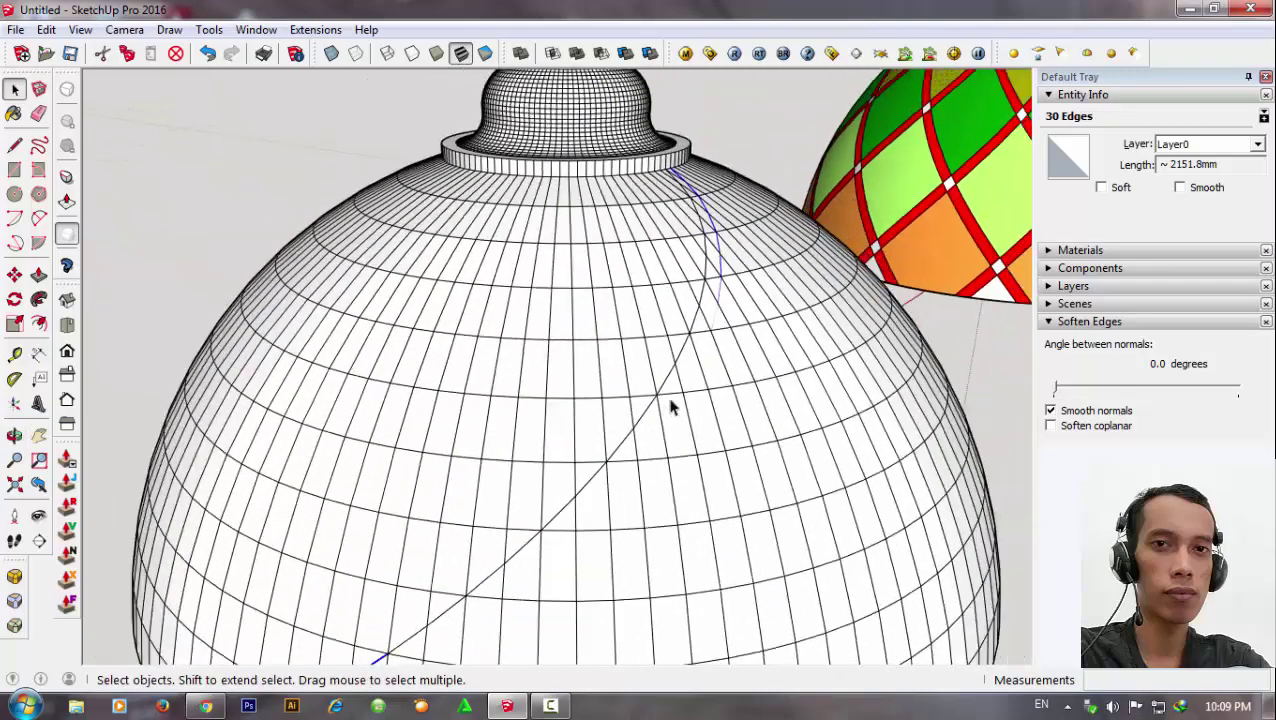
scroll(679, 425, down, 2)
mouse_move(493, 550)
middle_down()
mouse_move(766, 504)
mouse_move(598, 520)
middle_up()
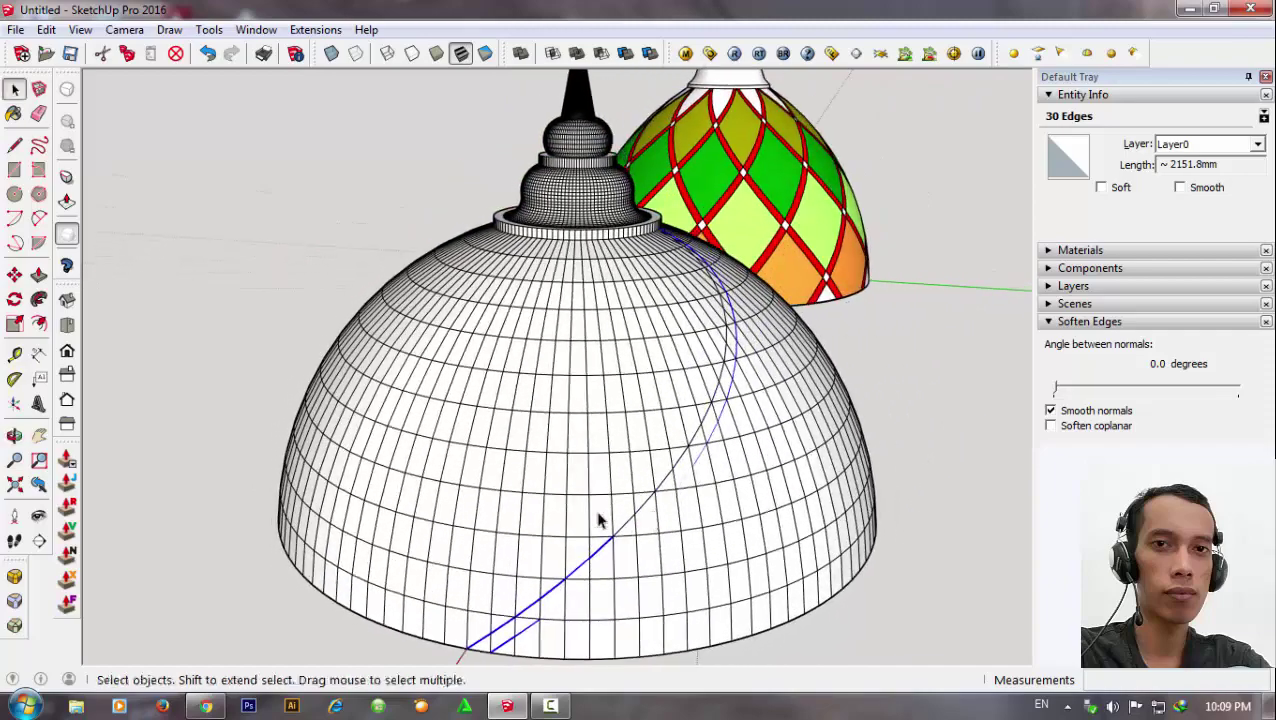
Undo the doubled line and start selecting the diagonal's lower edges near the rim.
click(206, 55)
scroll(604, 535, up, 2)
middle_drag(598, 581, 655, 505)
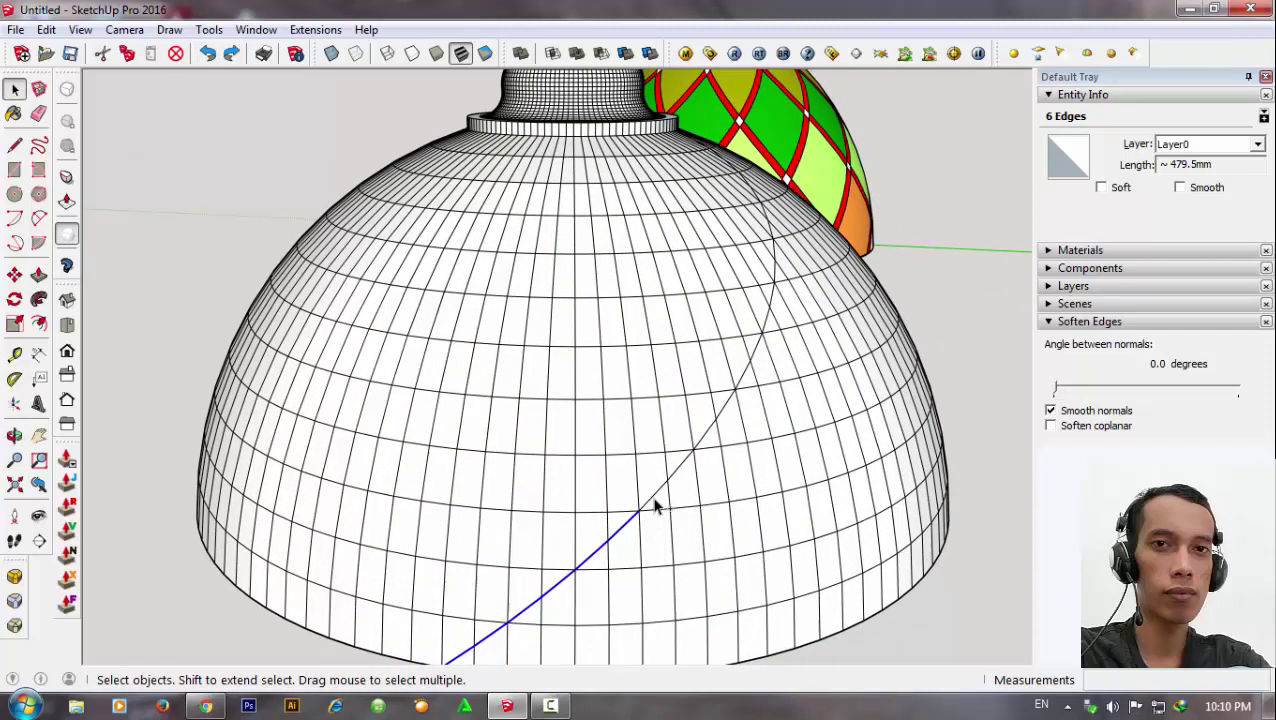
ctrl+click(705, 442)
mouse_move(705, 442)
middle_down()
mouse_move(783, 441)
mouse_move(570, 490)
mouse_move(507, 490)
middle_up()
scroll(508, 487, up, 1)
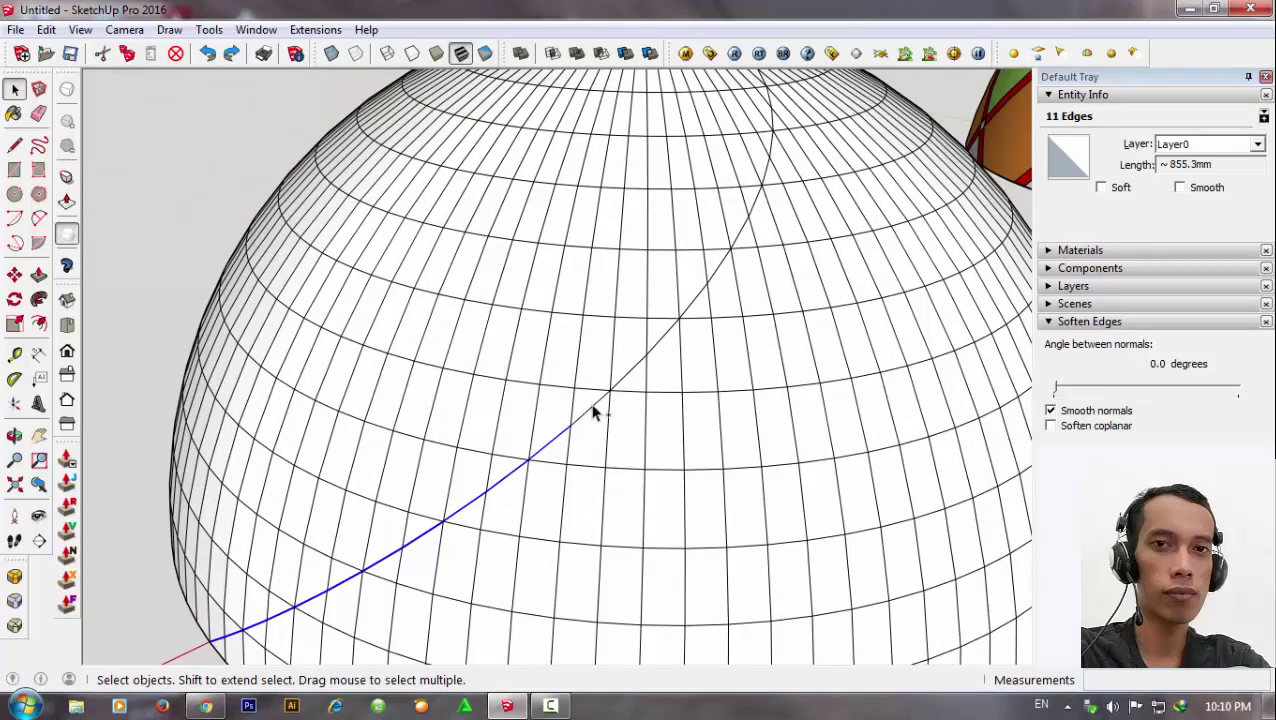
middle_drag(682, 437, 447, 447)
ctrl+click(447, 447)
Add the remaining diagonal edges up to the top collar, completing the 24-edge curve.
scroll(452, 433, up, 1)
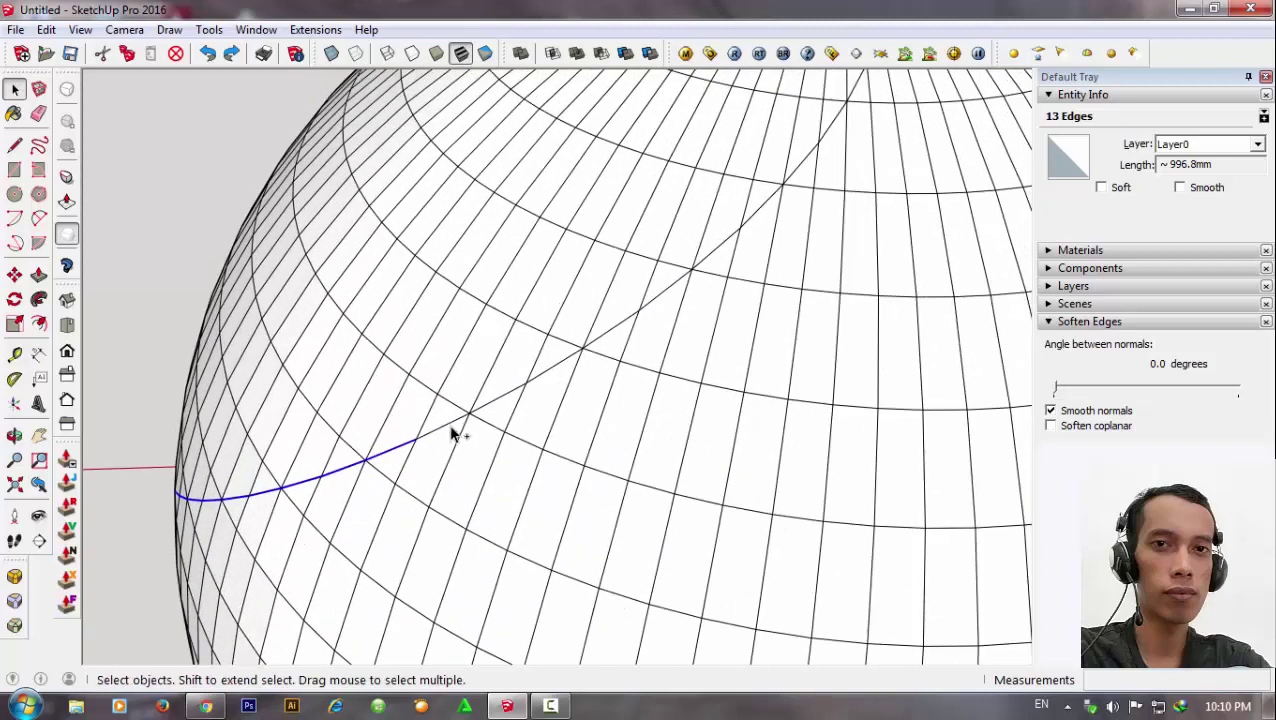
scroll(424, 530, down, 3)
scroll(555, 397, up, 3)
ctrl+click(555, 397)
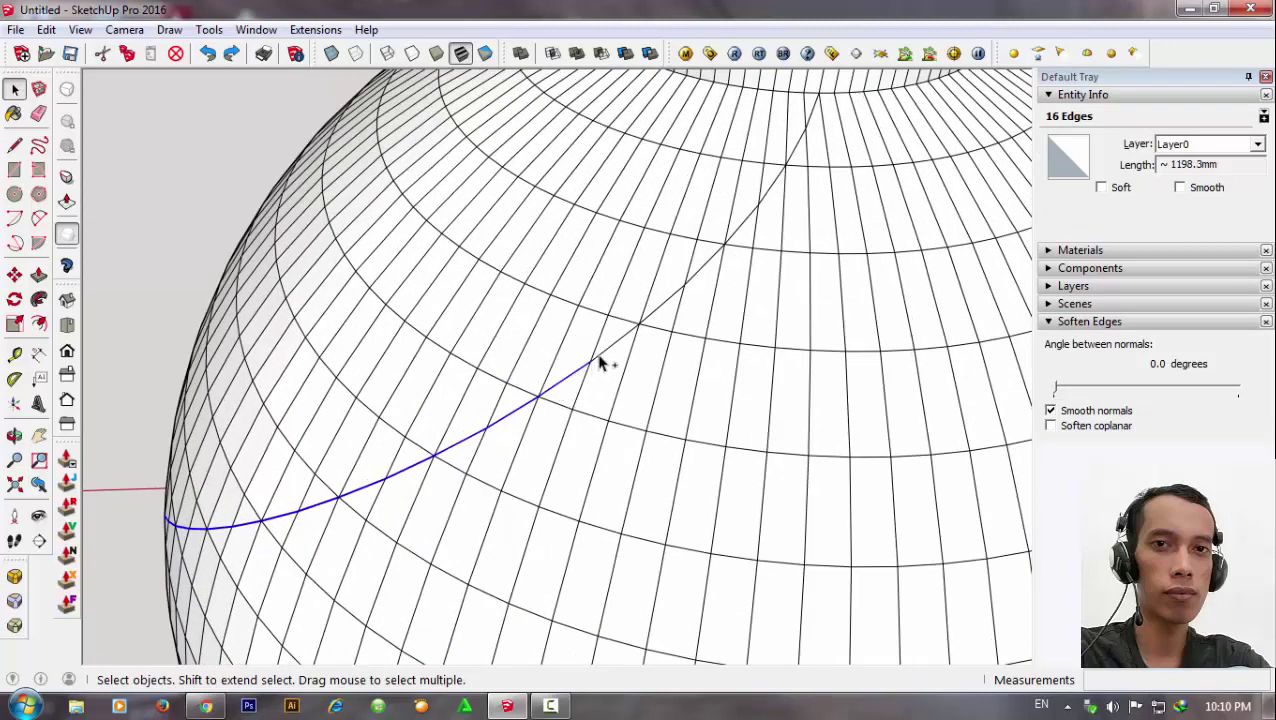
scroll(512, 540, down, 3)
middle_drag(512, 540, 570, 492)
scroll(561, 450, up, 3)
ctrl+click(533, 455)
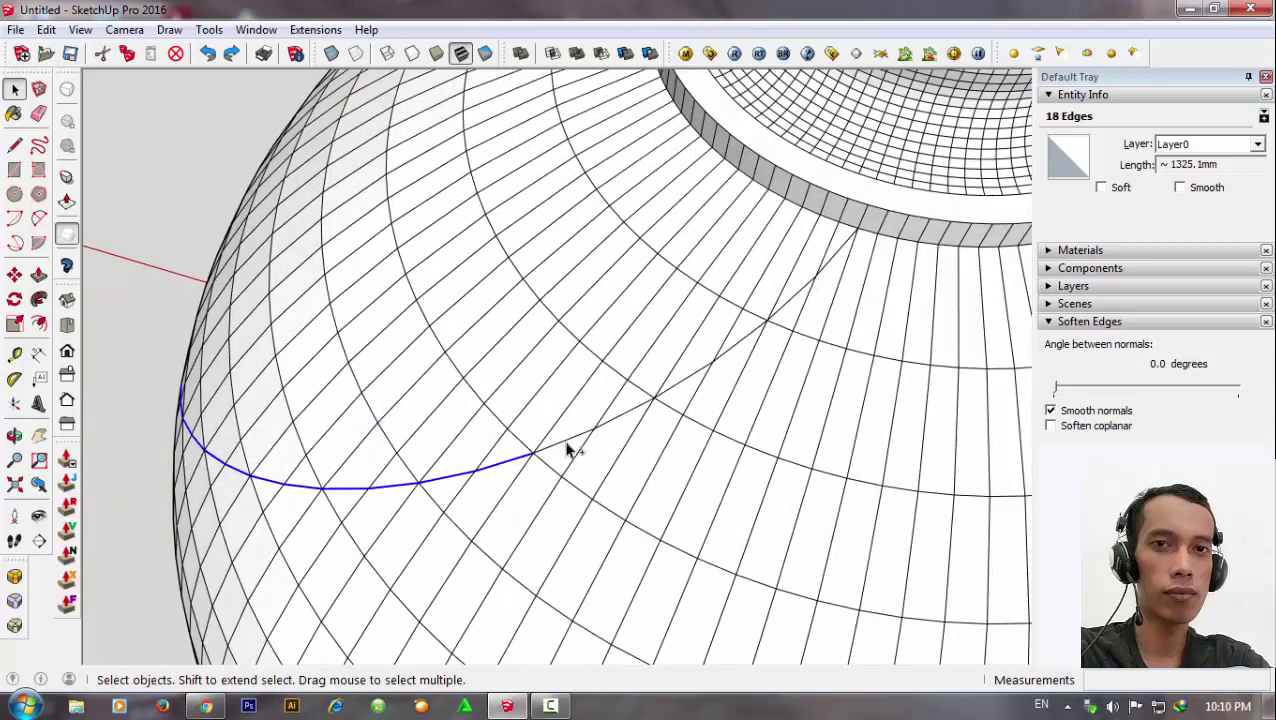
middle_drag(601, 433, 667, 396)
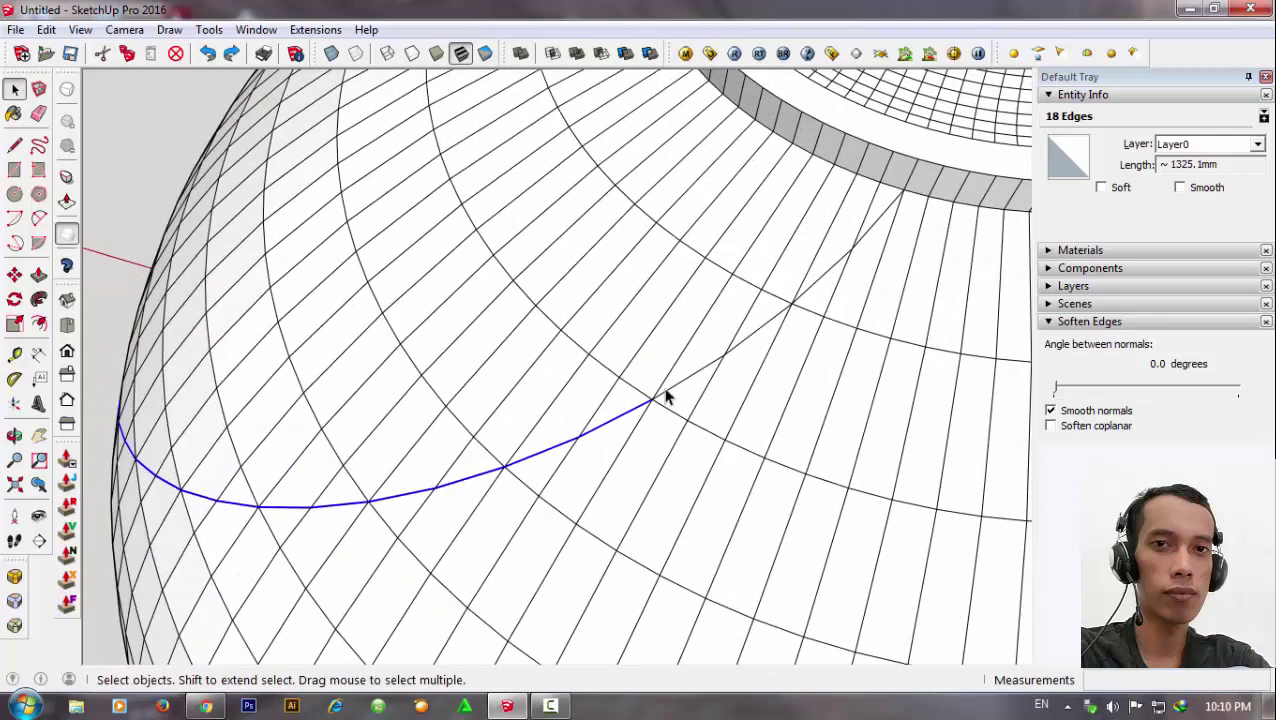
ctrl+click(738, 348)
scroll(740, 419, down, 3)
middle_drag(740, 419, 441, 305)
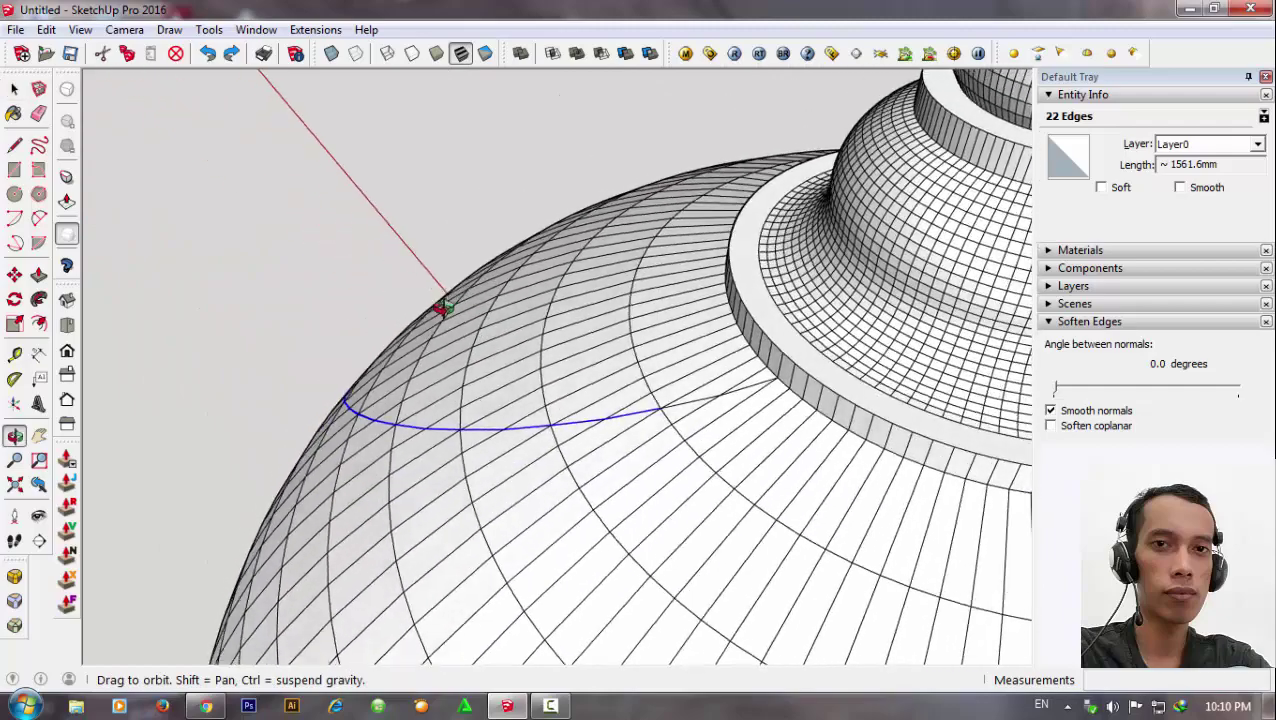
scroll(687, 458, up, 3)
scroll(670, 455, up, 2)
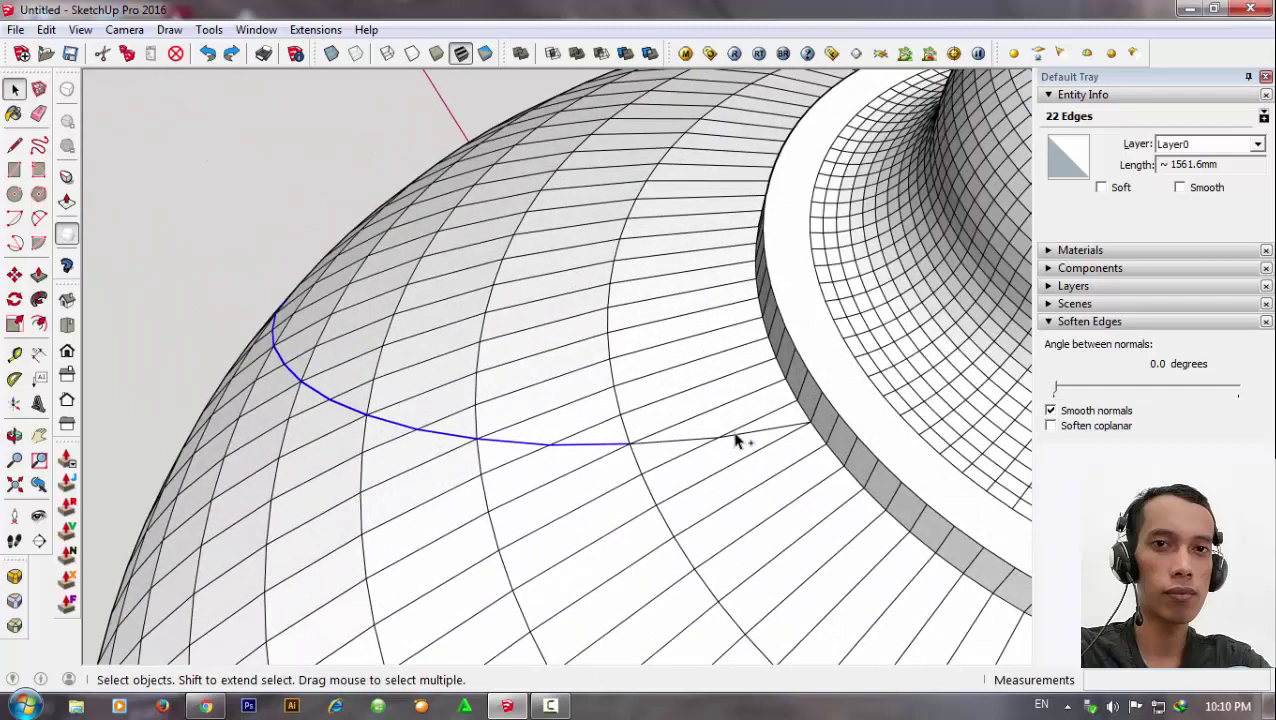
ctrl+click(687, 460)
Orbit back out to view the dome's underside.
scroll(735, 441, down, 3)
mouse_move(735, 441)
middle_down()
mouse_move(484, 484)
mouse_move(860, 336)
middle_up()
scroll(464, 540, down, 2)
mouse_move(465, 538)
middle_down()
mouse_move(692, 433)
mouse_move(533, 570)
middle_up()
scroll(643, 323, up, 3)
middle_drag(518, 435, 594, 497)
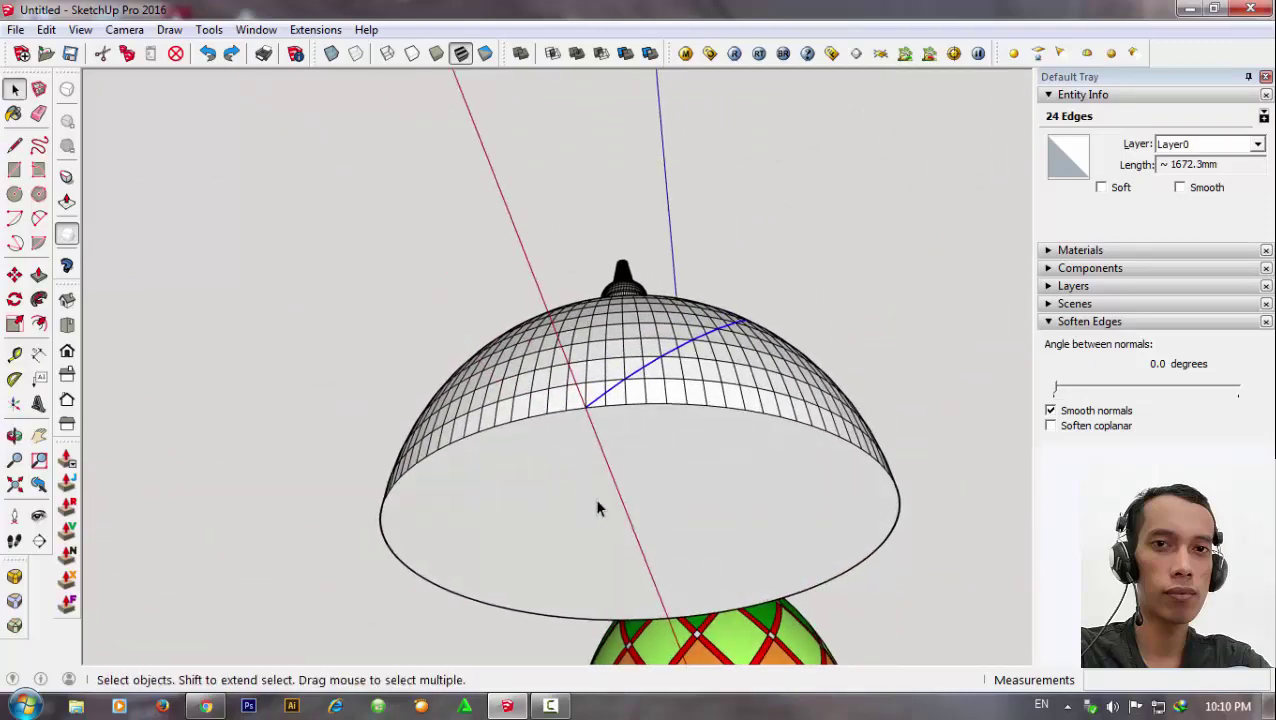
scroll(564, 540, up, 2)
Orbit under the dome and draw a circle from the base centre to the rim.
click(14, 299)
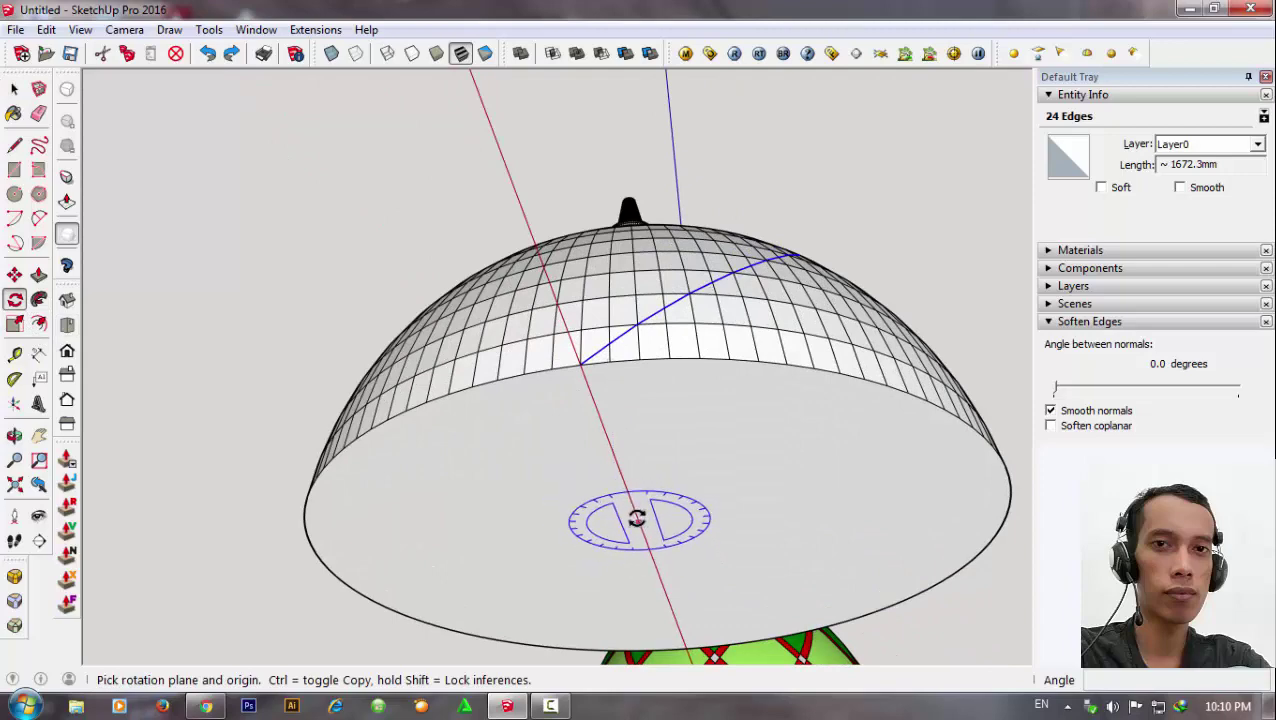
mouse_move(632, 540)
middle_down()
mouse_move(729, 373)
mouse_move(621, 415)
middle_up()
scroll(621, 415, down, 3)
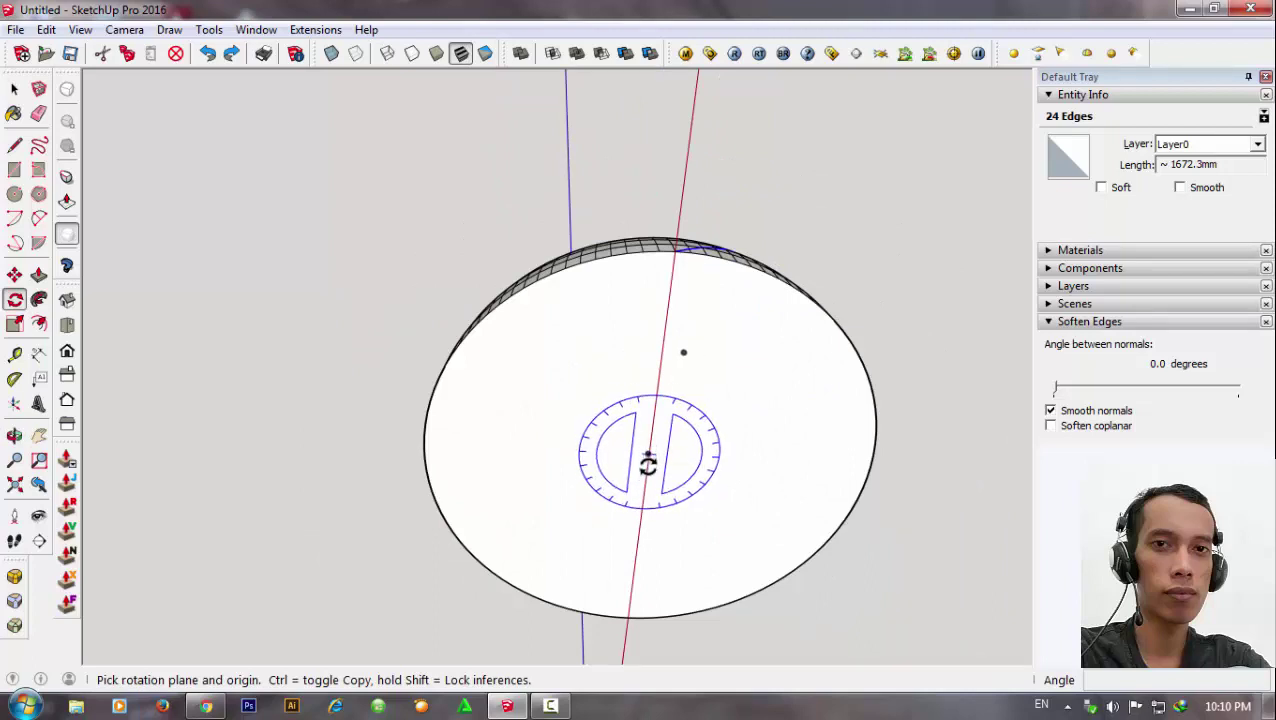
middle_drag(650, 450, 640, 520)
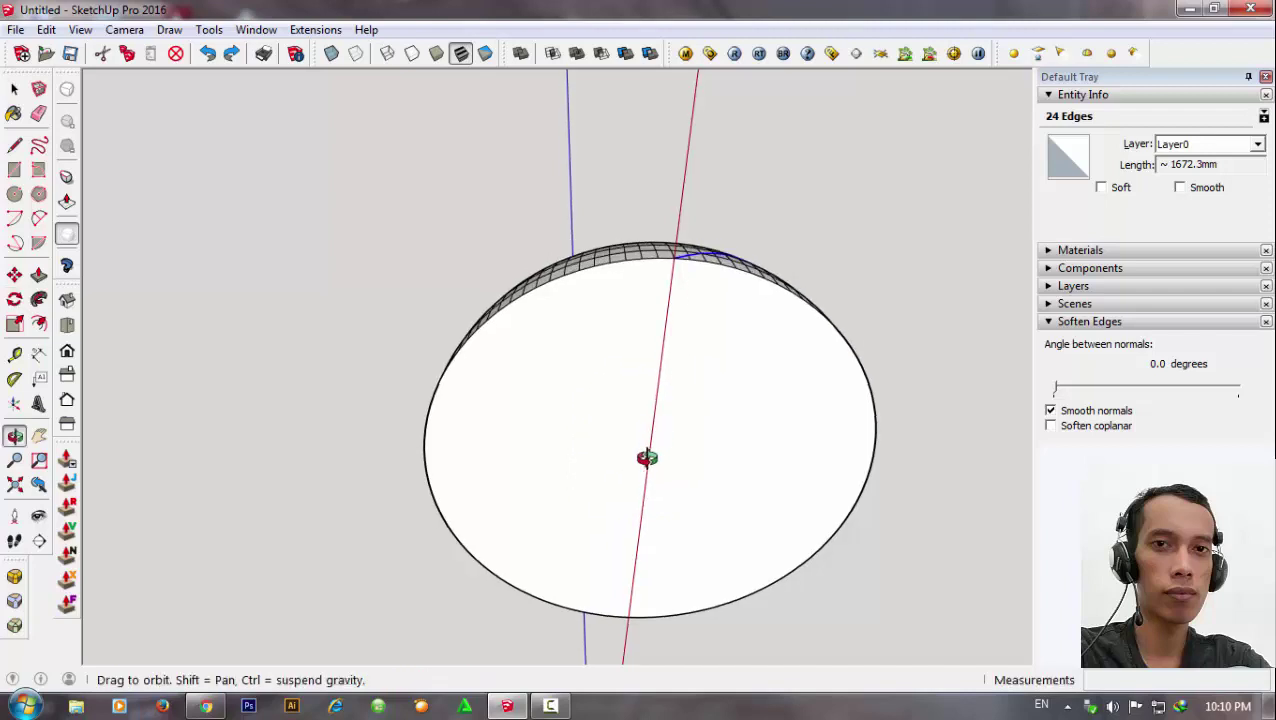
click(14, 145)
scroll(530, 402, down, 3)
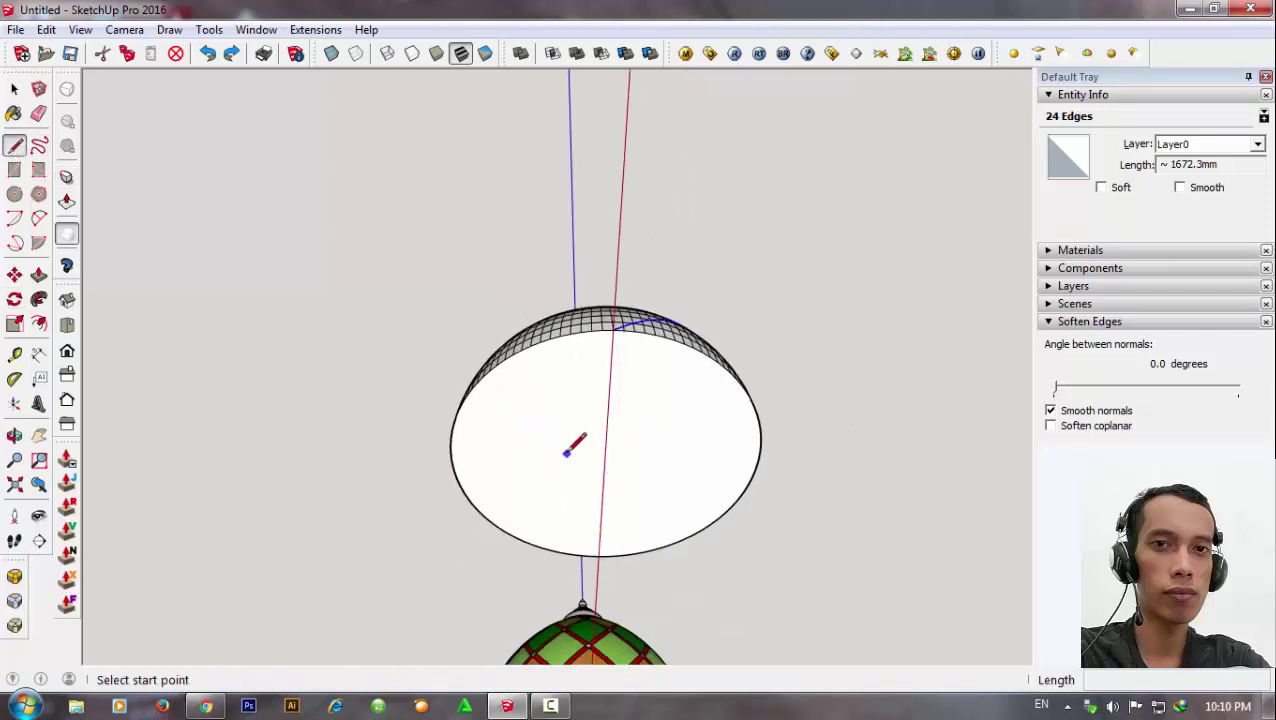
mouse_move(567, 453)
middle_down()
mouse_move(683, 450)
mouse_move(535, 457)
middle_up()
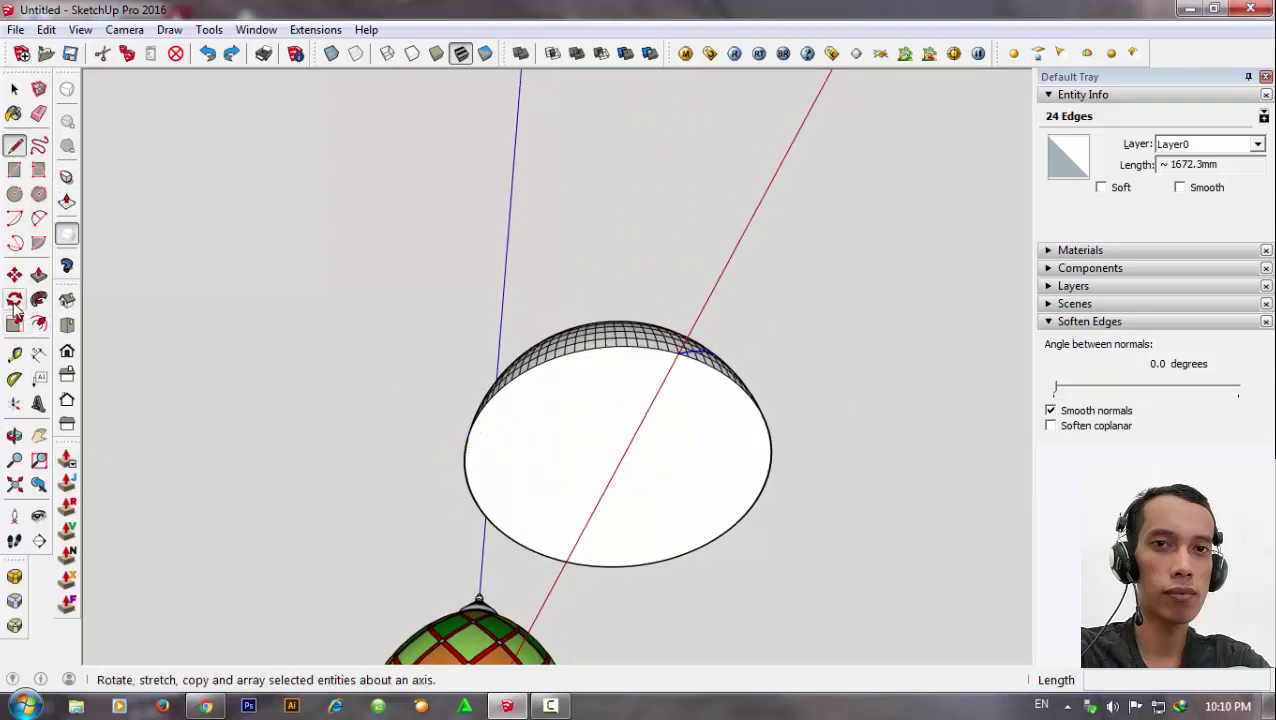
click(14, 194)
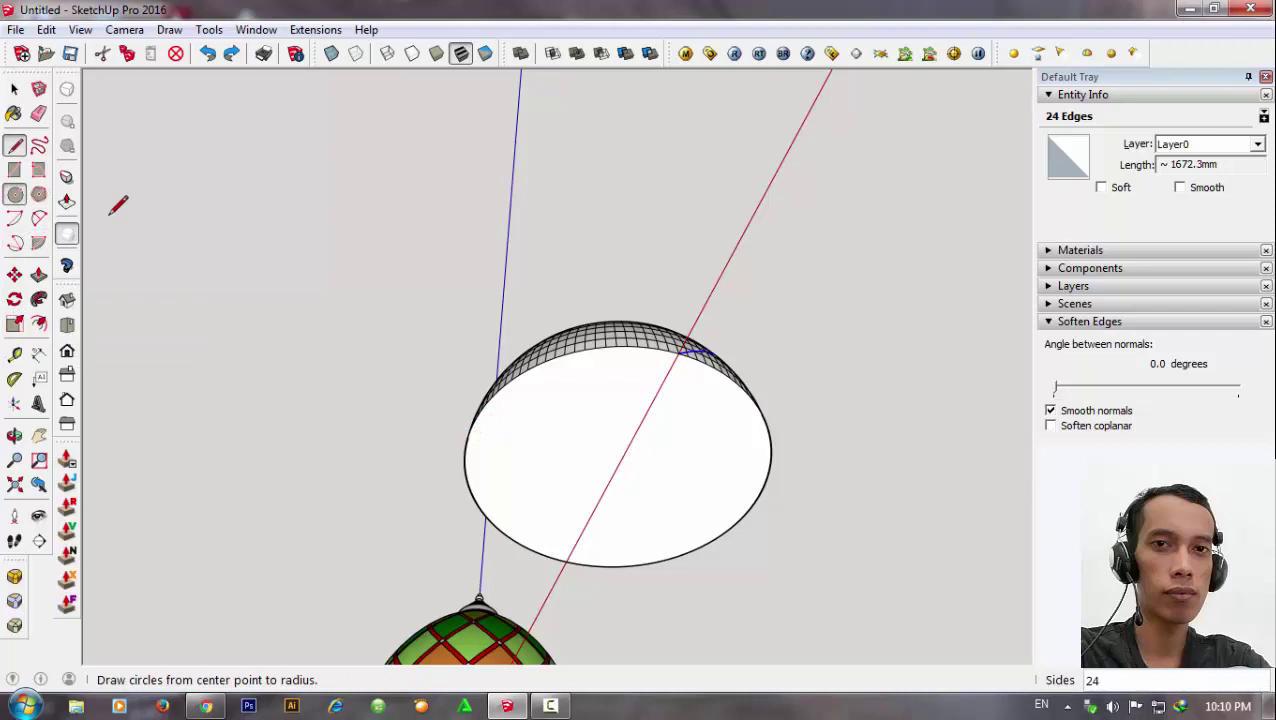
click(622, 462)
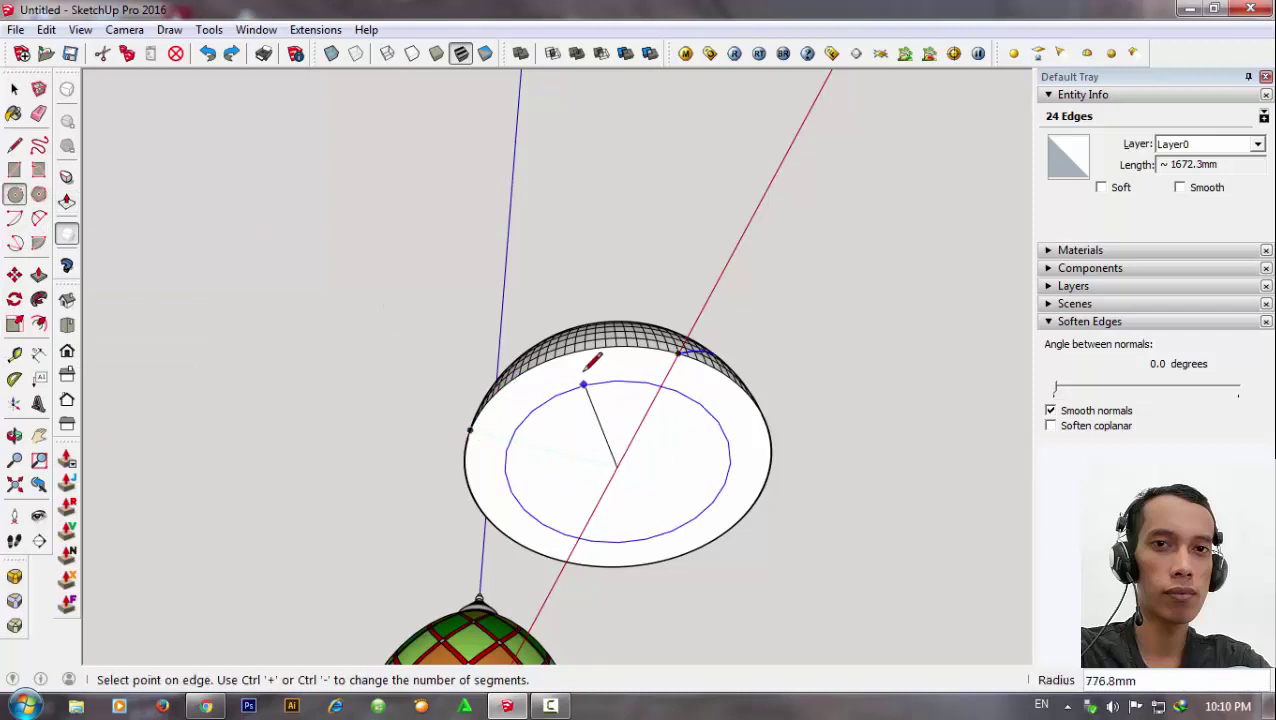
scroll(584, 377, up, 2)
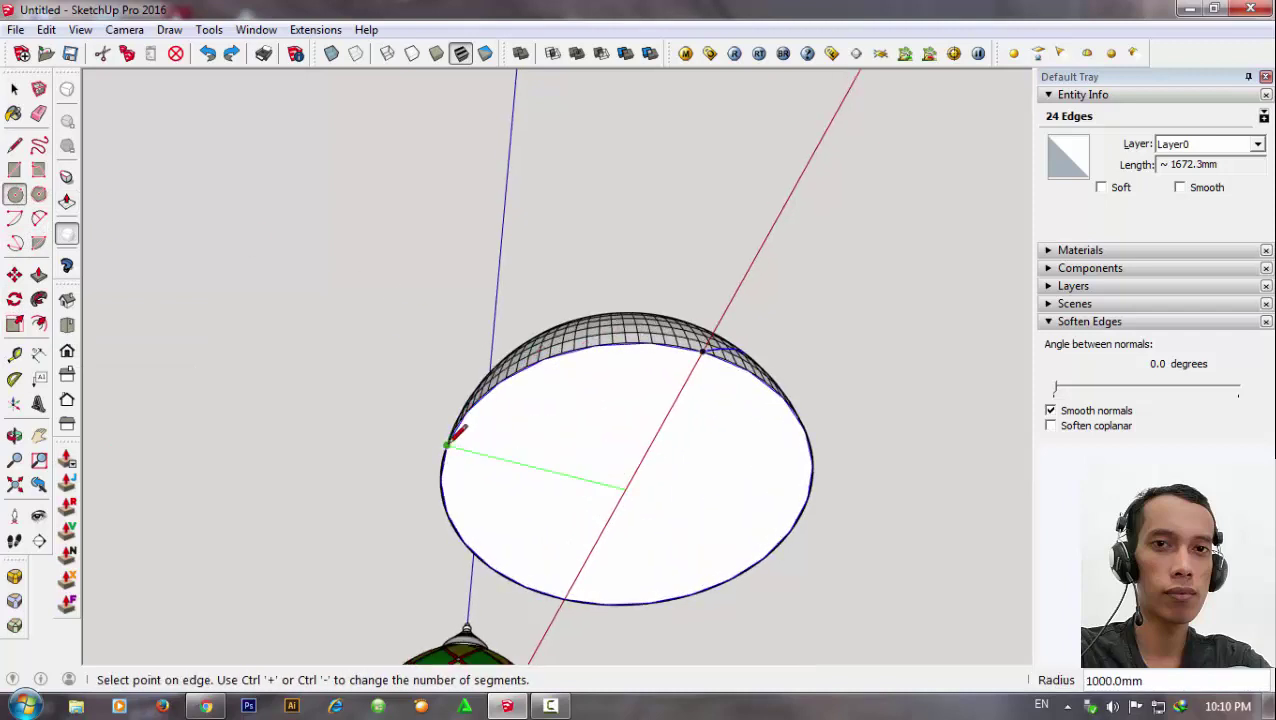
click(449, 443)
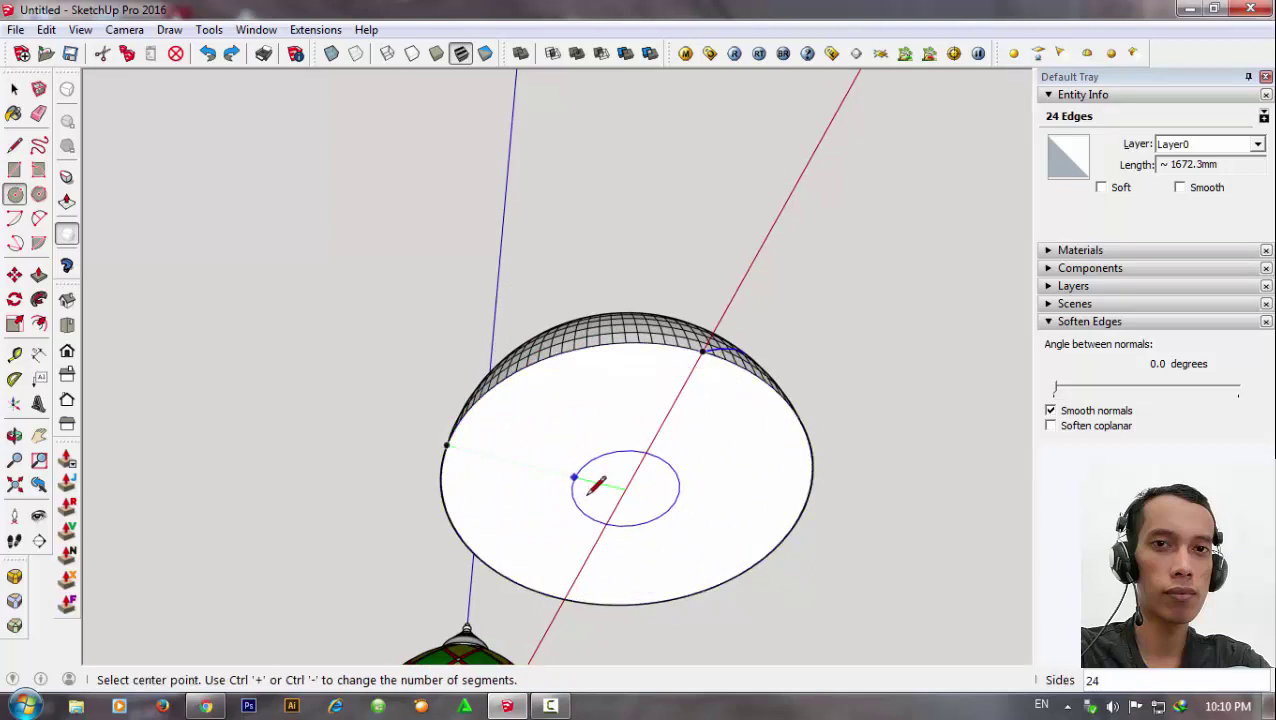
Draw a straight line across the base opening from rim to opposite rim.
click(14, 145)
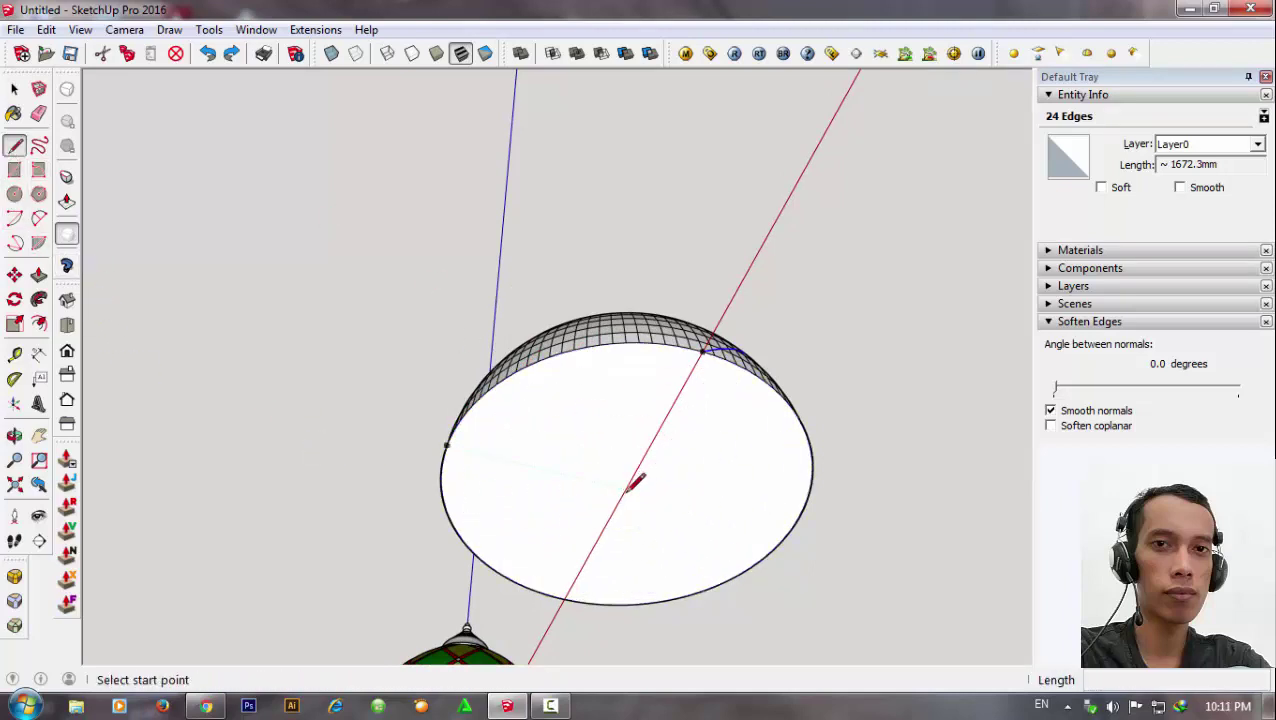
click(447, 444)
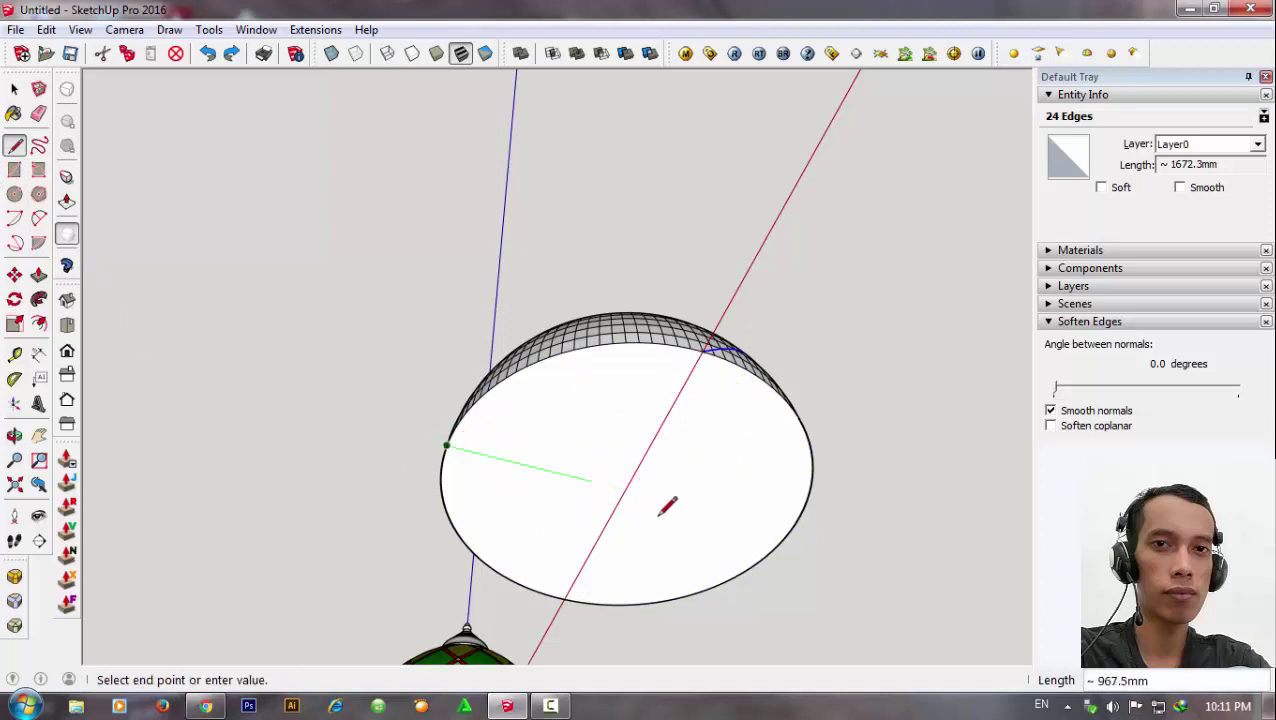
click(791, 528)
middle_drag(558, 447, 560, 490)
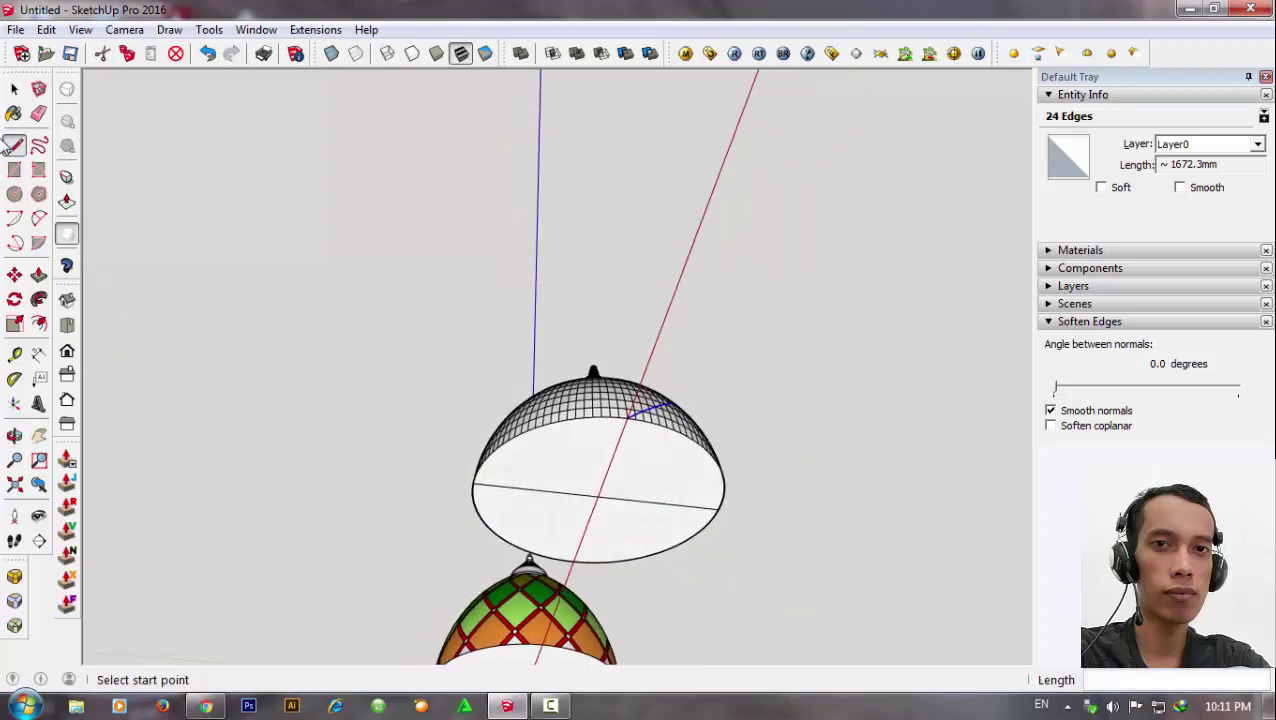
Rotate-copy the diagonal curve 3.6° about the dome's base centre.
click(15, 300)
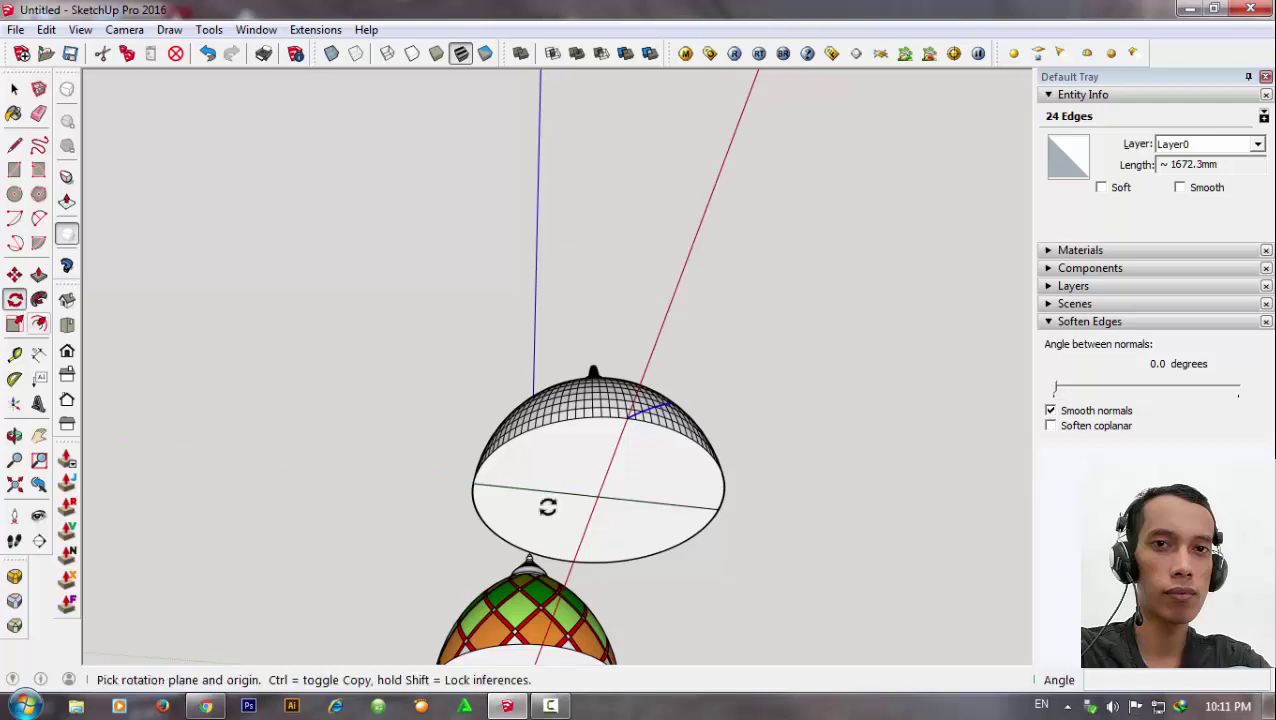
scroll(600, 500, up, 2)
click(582, 490)
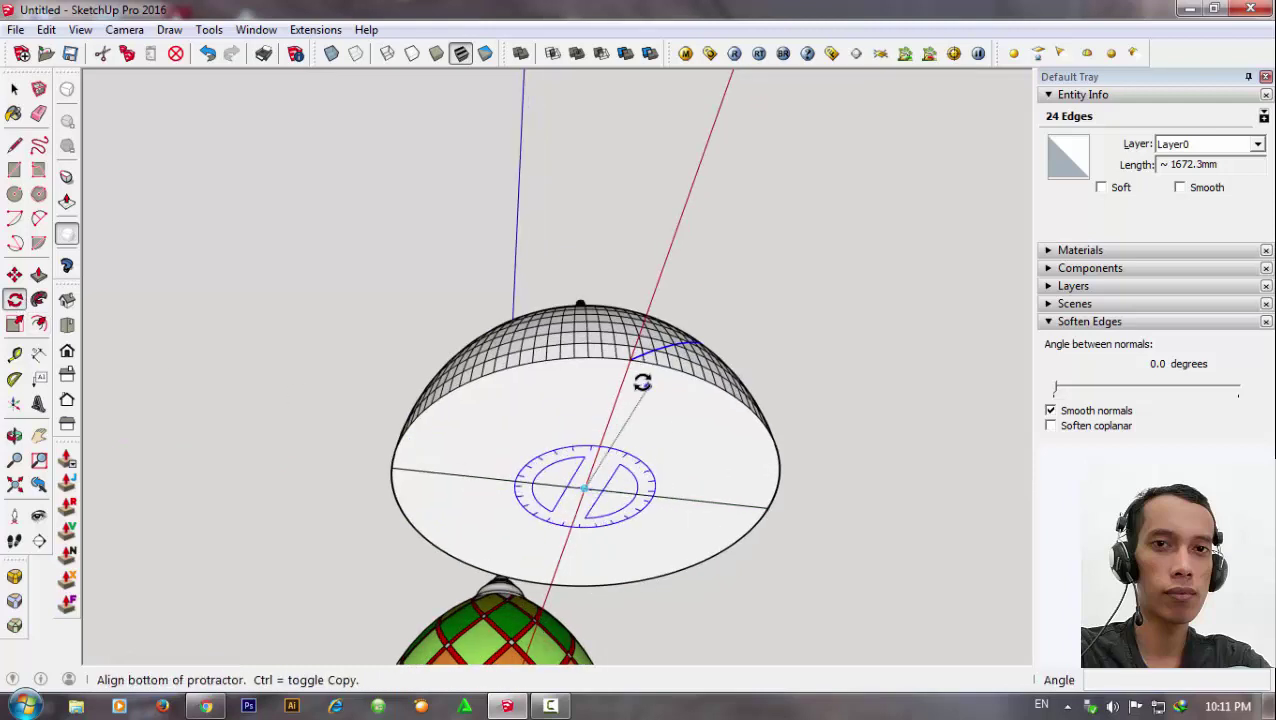
scroll(630, 362, up, 1)
click(630, 362)
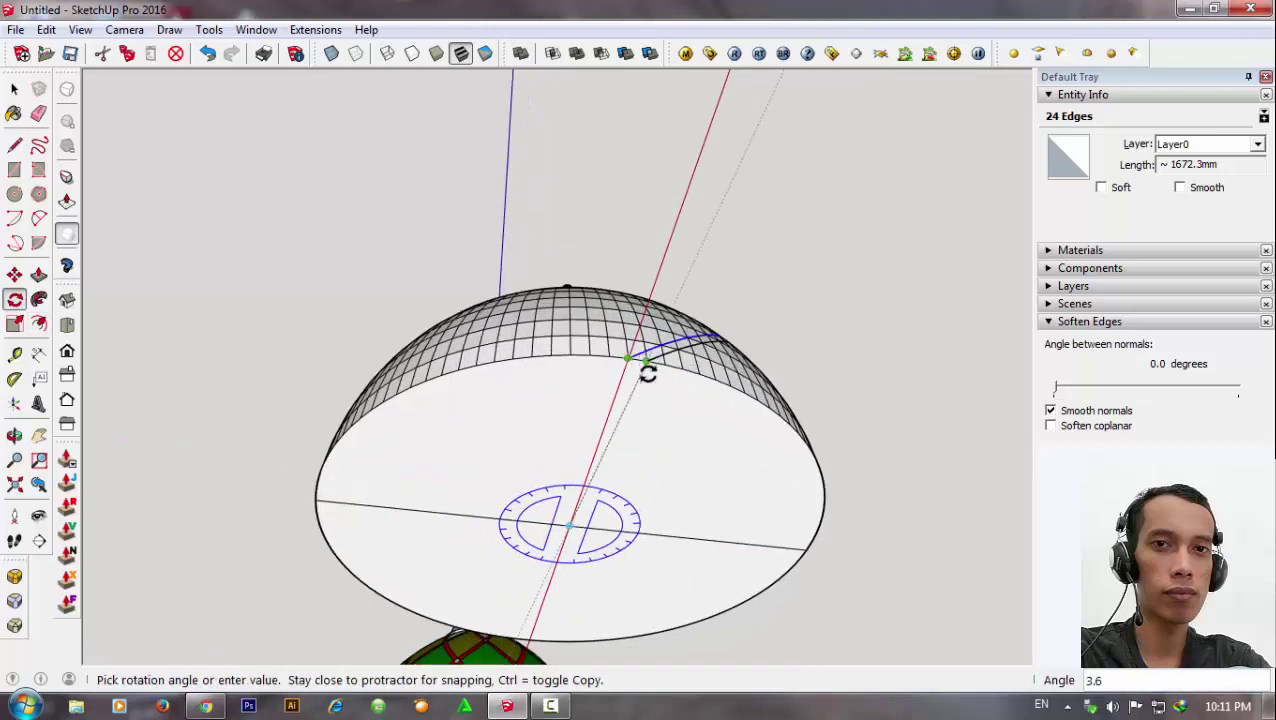
click(648, 372)
mouse_move(712, 384)
middle_down()
mouse_move(578, 501)
mouse_move(632, 501)
mouse_move(504, 567)
mouse_move(792, 470)
mouse_move(479, 492)
mouse_move(598, 468)
middle_up()
scroll(610, 490, up, 3)
Select both parallel diagonals (48 edges, about 3344.6 mm), orbiting along them to the neck.
key(space)
scroll(387, 512, down, 2)
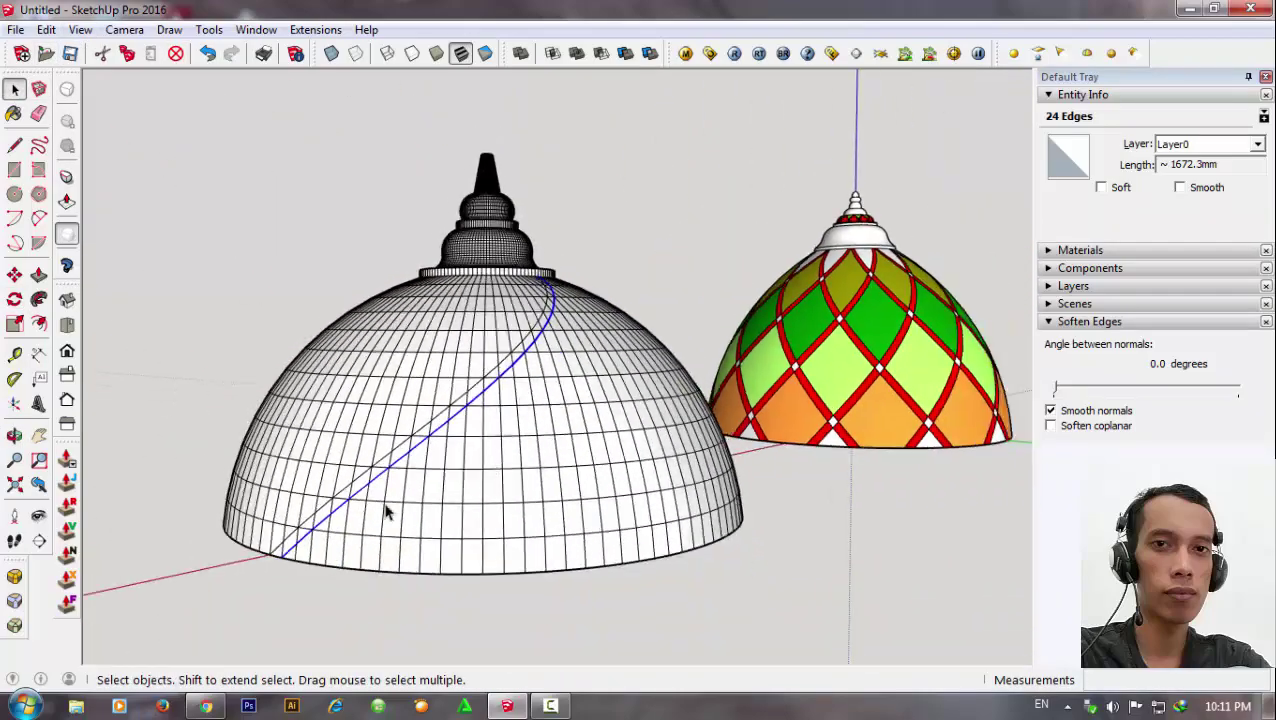
scroll(387, 512, up, 2)
scroll(200, 578, up, 1)
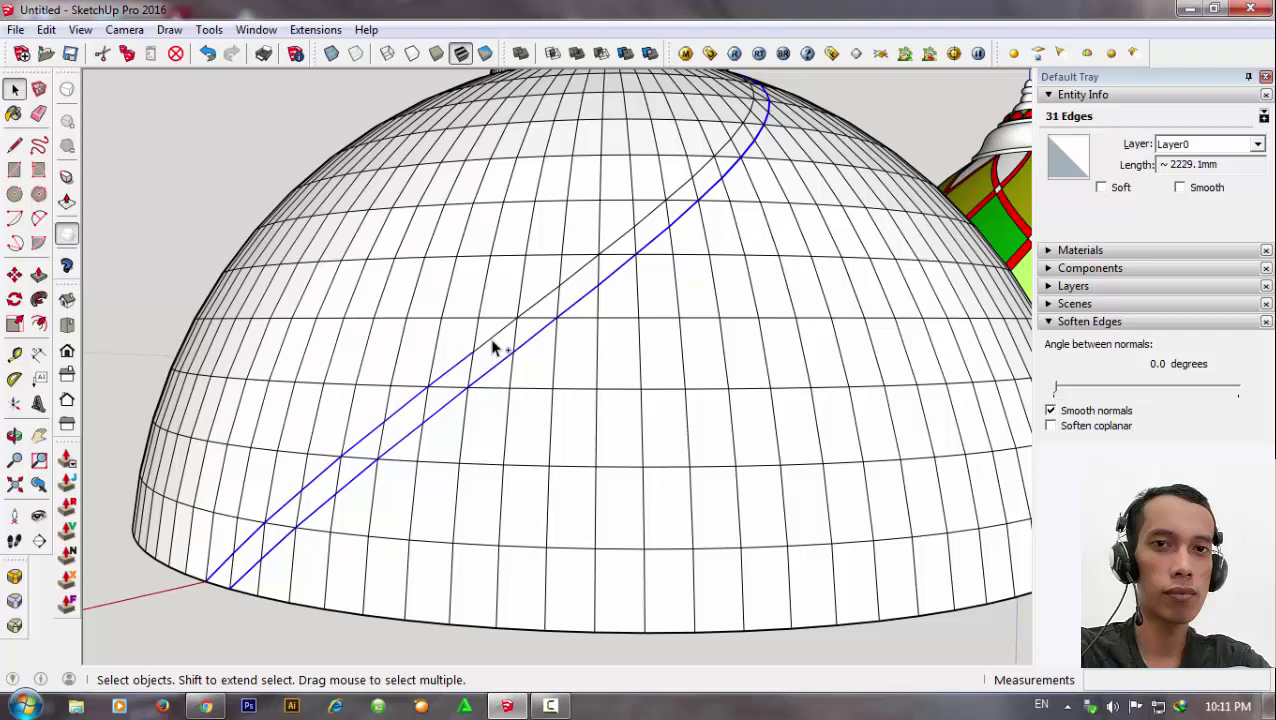
mouse_move(620, 296)
middle_down()
mouse_move(487, 450)
mouse_move(440, 455)
middle_up()
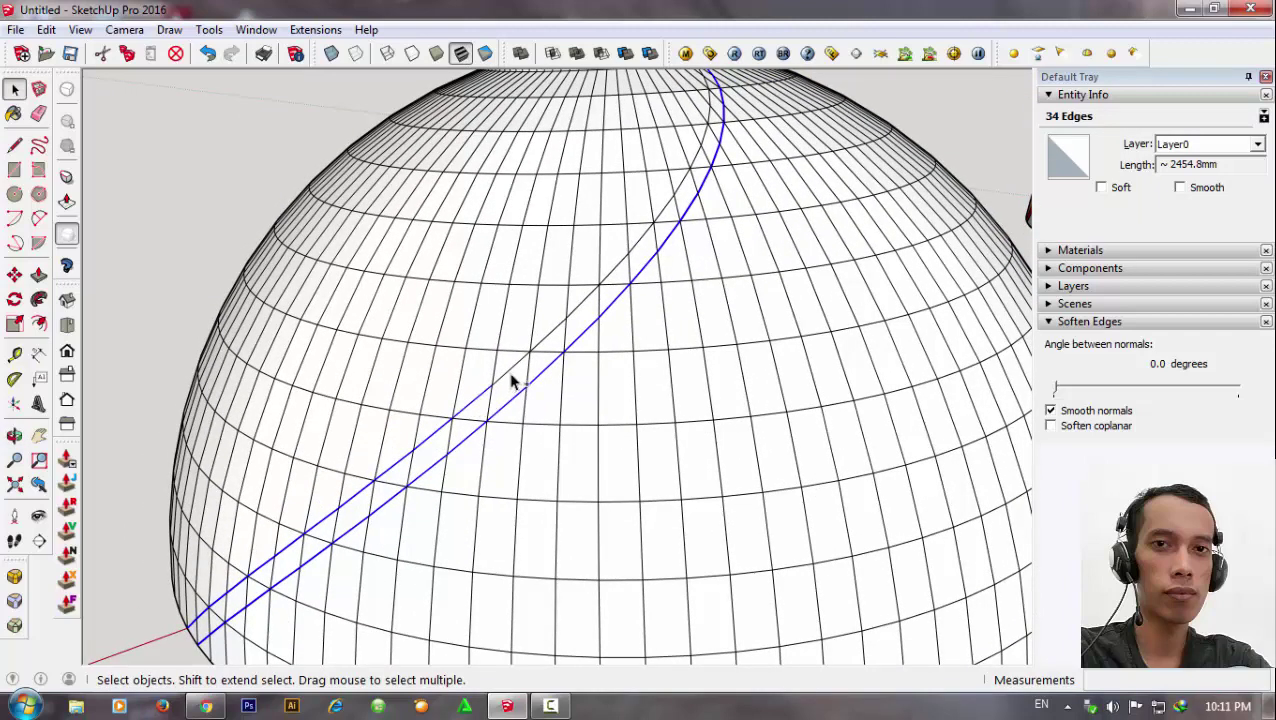
mouse_move(628, 347)
middle_down()
mouse_move(447, 484)
mouse_move(433, 484)
mouse_move(424, 450)
middle_up()
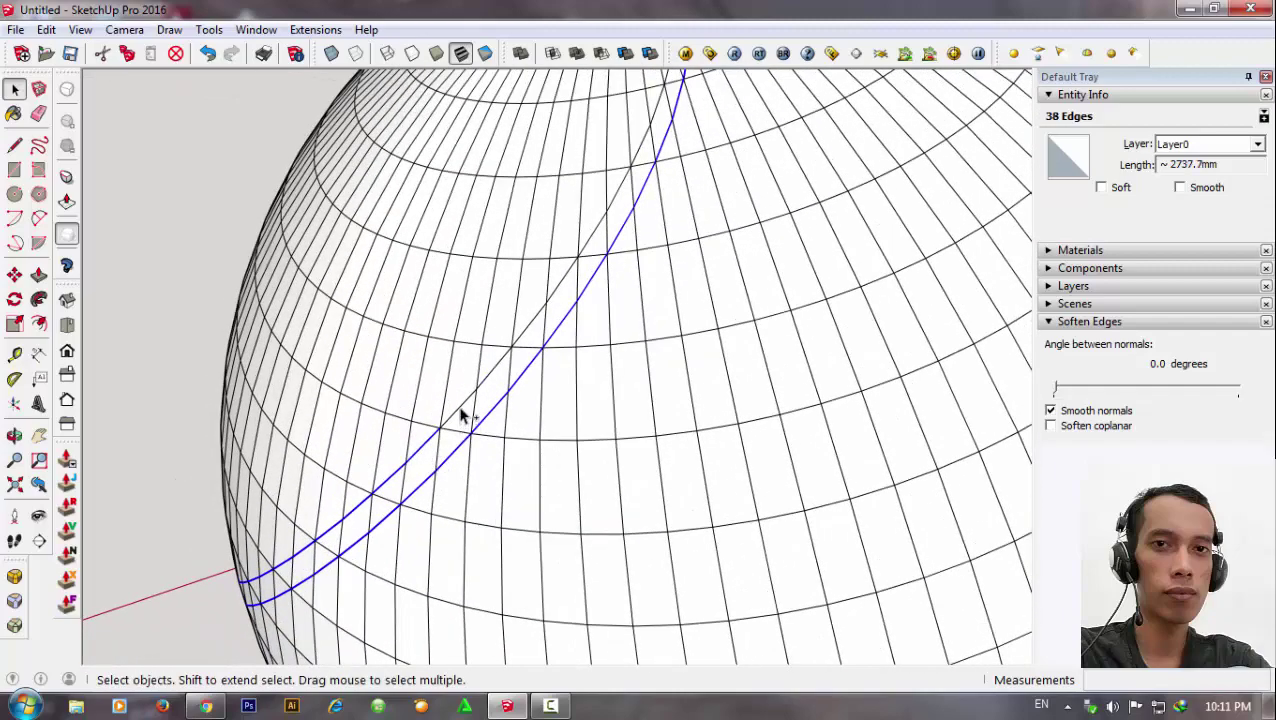
mouse_move(565, 357)
middle_down()
mouse_move(481, 481)
mouse_move(466, 420)
middle_up()
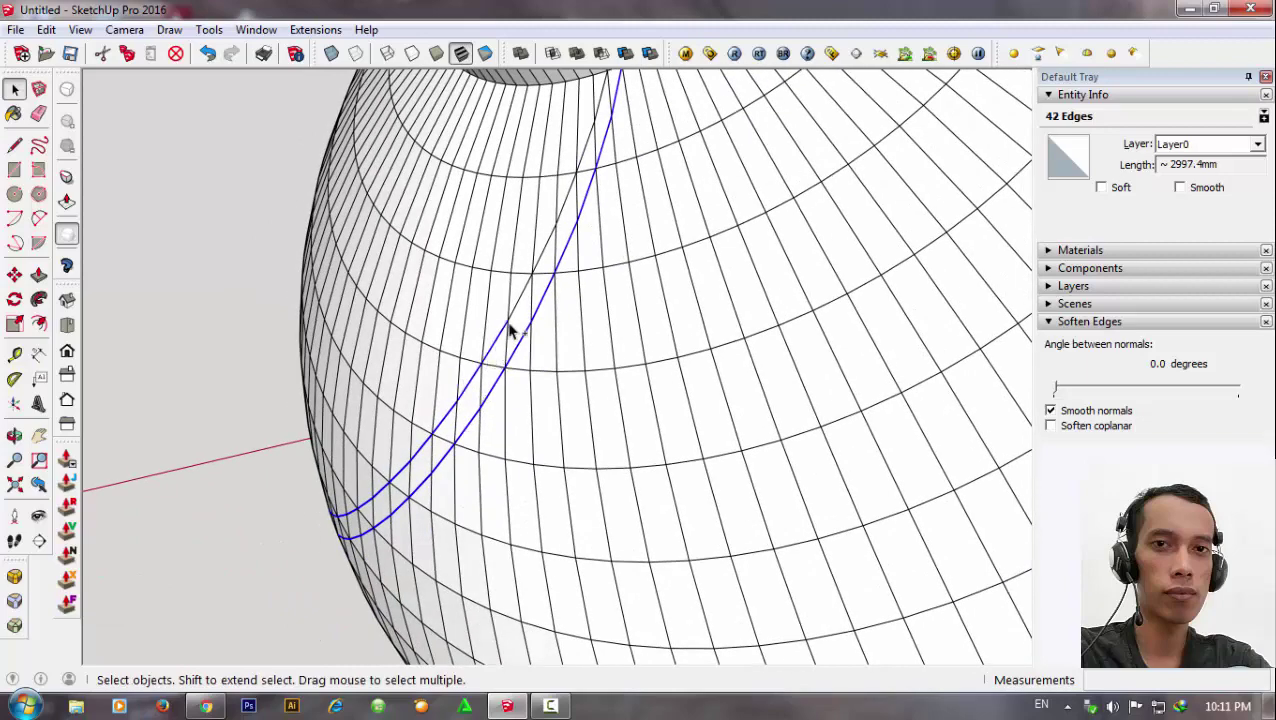
middle_drag(558, 356, 520, 402)
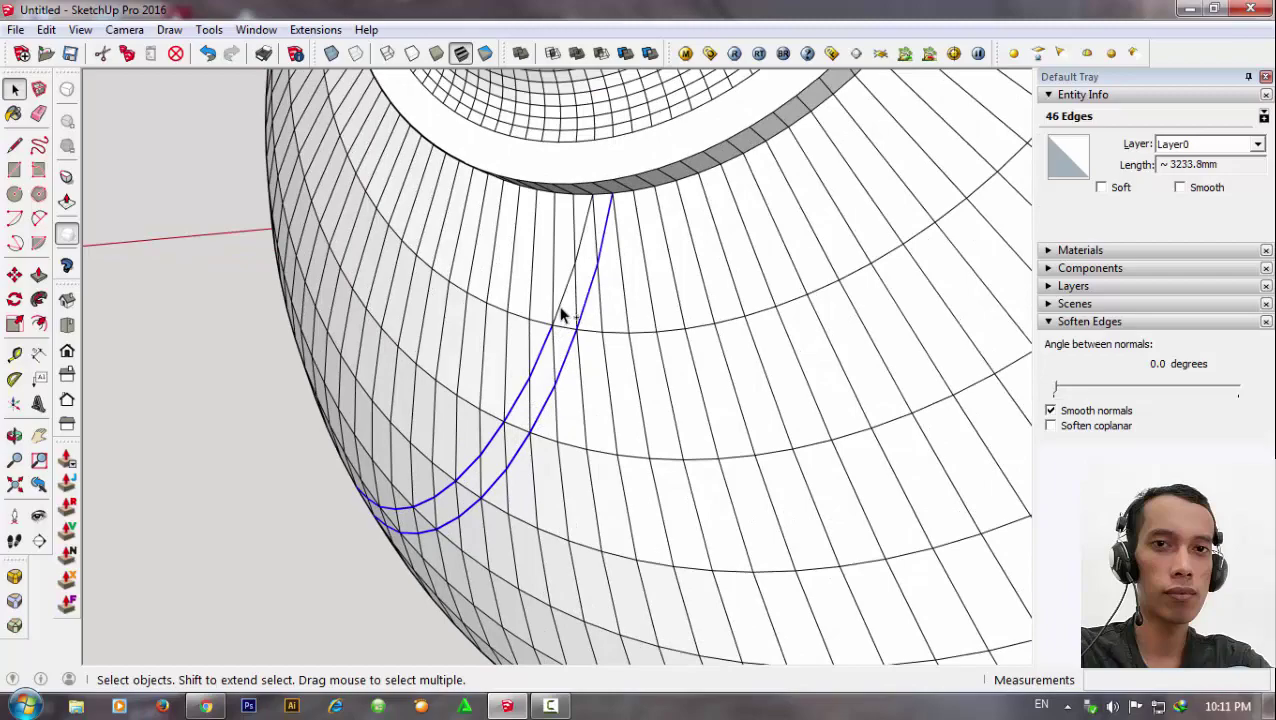
mouse_move(555, 364)
middle_down()
mouse_move(607, 288)
mouse_move(384, 413)
mouse_move(845, 210)
middle_up()
scroll(845, 210, down, 2)
Rotate-copy the selected diagonal pair around the dome's base centre.
mouse_move(527, 421)
middle_down()
mouse_move(723, 478)
mouse_move(629, 555)
middle_up()
click(14, 299)
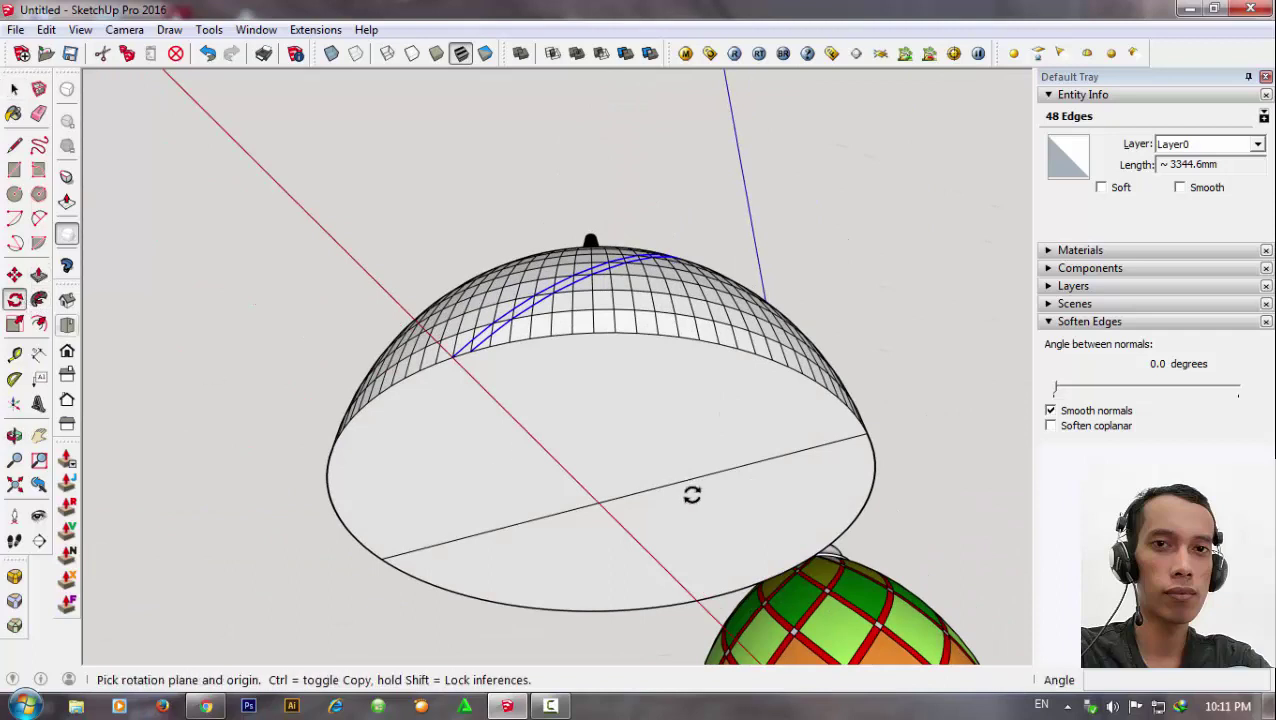
click(599, 505)
scroll(460, 368, up, 1)
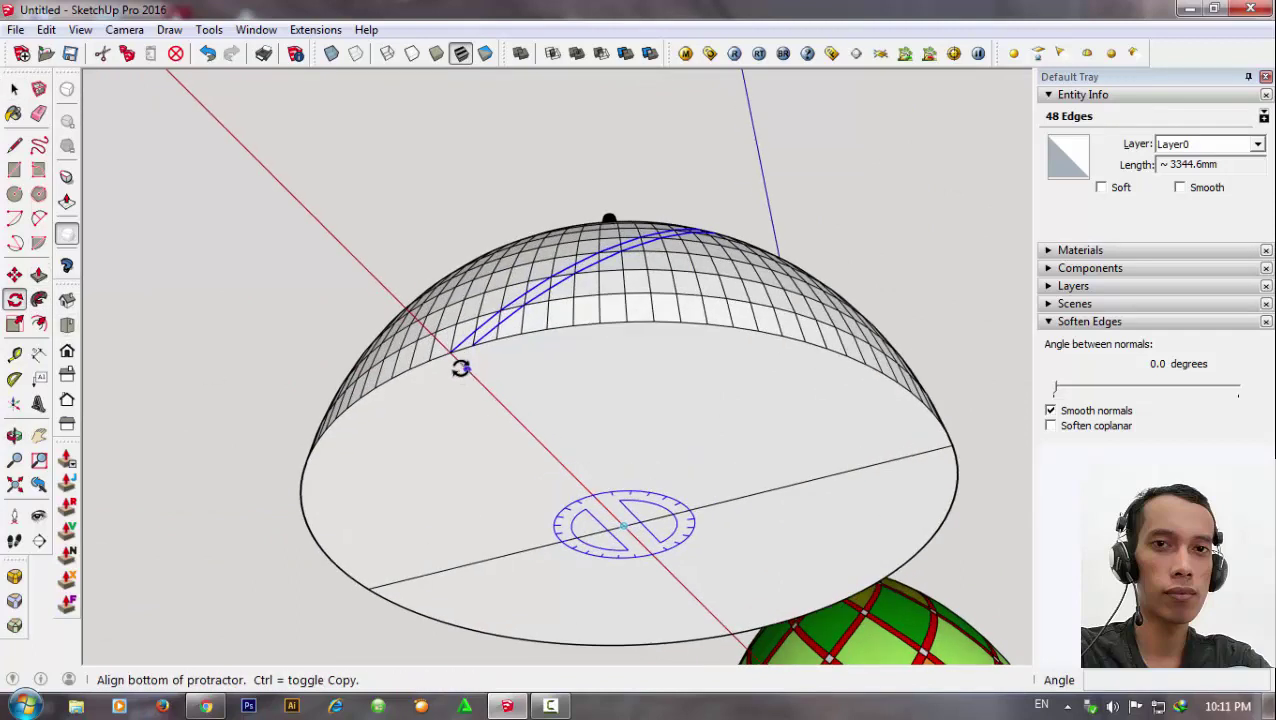
click(455, 352)
scroll(476, 347, up, 1)
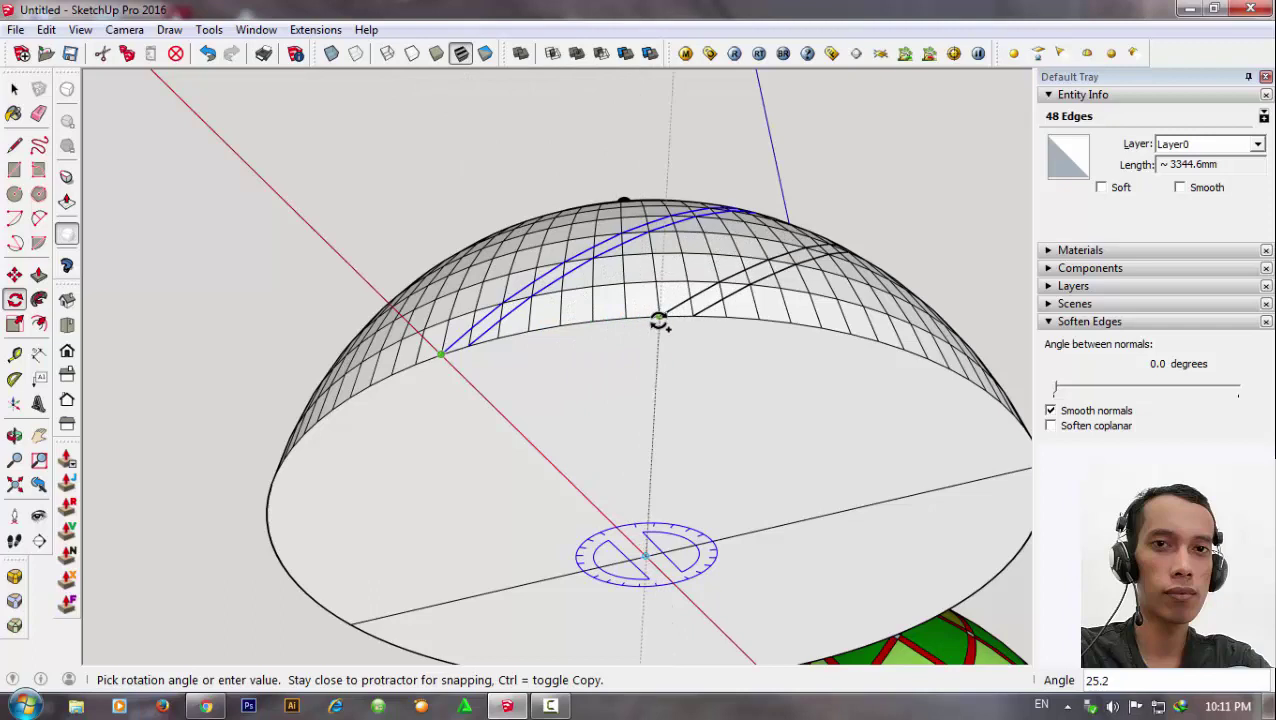
click(757, 321)
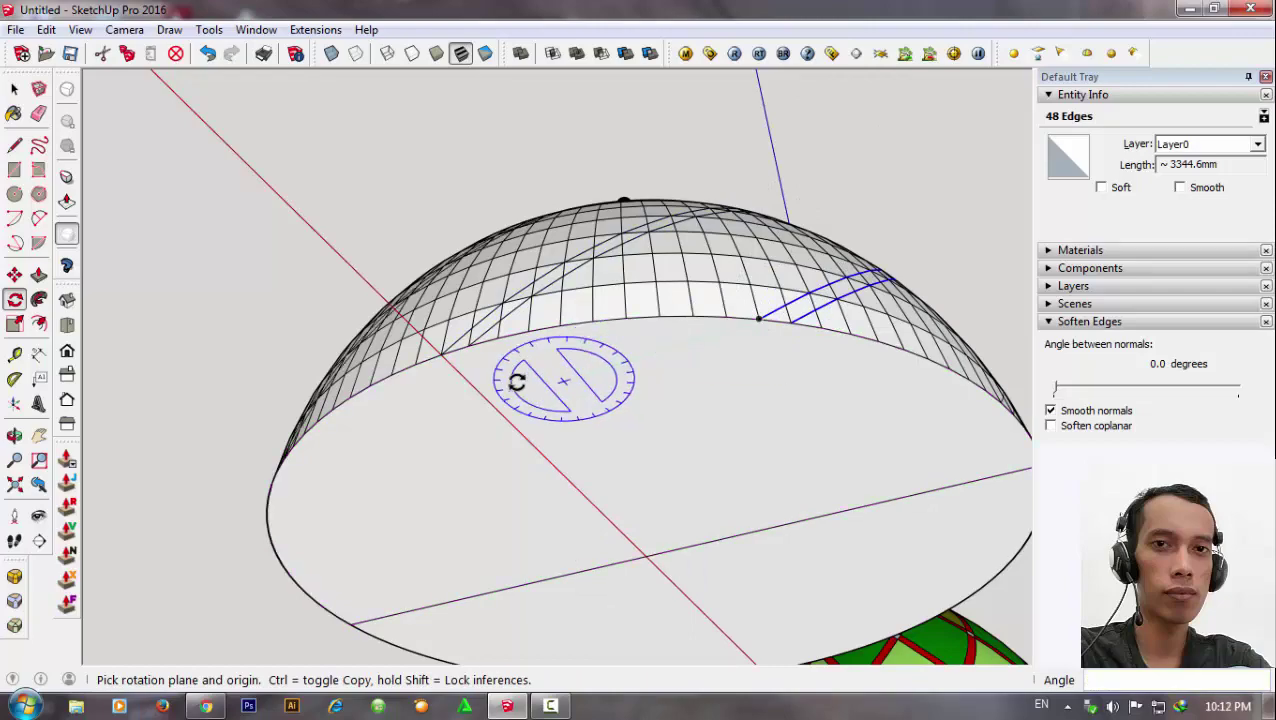
Orbit out and around the dome to inspect the rotated copies.
mouse_move(517, 382)
middle_down()
mouse_move(530, 427)
mouse_move(735, 570)
mouse_move(783, 626)
mouse_move(463, 626)
mouse_move(421, 604)
mouse_move(595, 470)
middle_up()
scroll(732, 407, up, 3)
scroll(538, 493, up, 2)
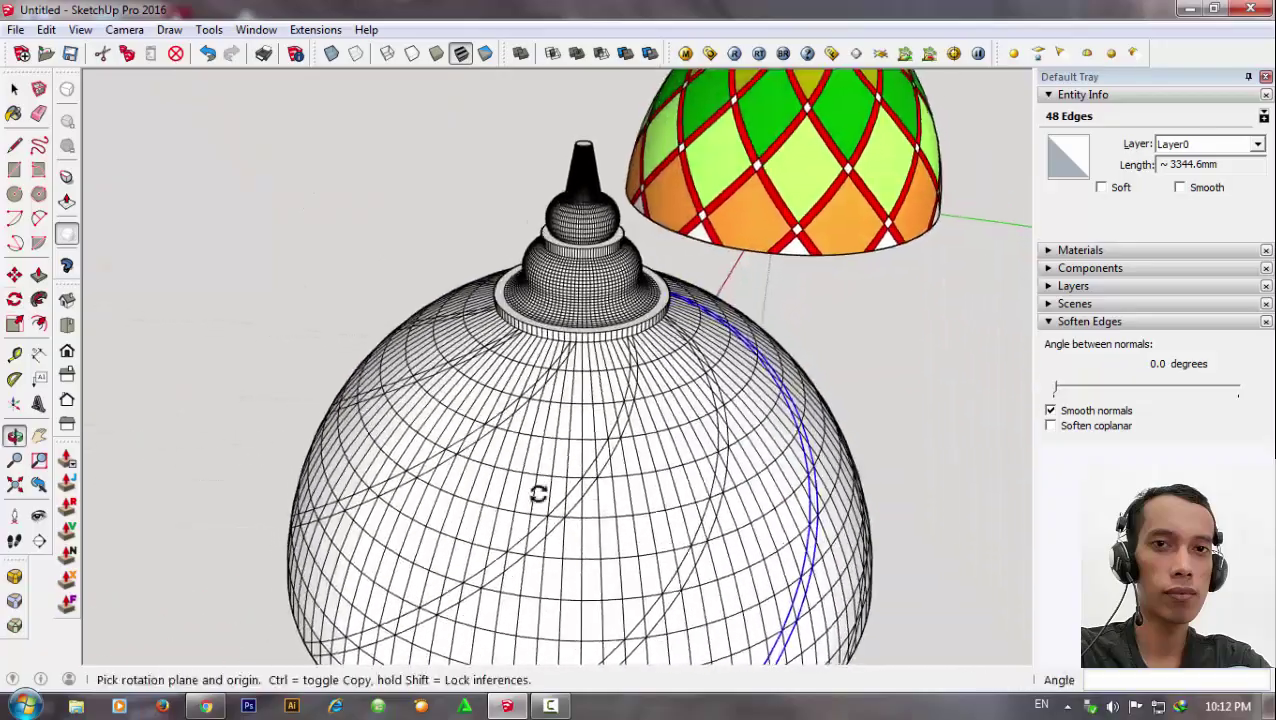
scroll(322, 447, up, 2)
mouse_move(322, 447)
middle_down()
mouse_move(752, 470)
mouse_move(686, 493)
mouse_move(473, 408)
mouse_move(746, 433)
mouse_move(712, 481)
mouse_move(438, 318)
mouse_move(427, 205)
mouse_move(607, 393)
mouse_move(347, 256)
mouse_move(600, 330)
mouse_move(521, 333)
mouse_move(533, 373)
mouse_move(598, 370)
middle_up()
scroll(427, 205, down, 3)
scroll(648, 460, down, 2)
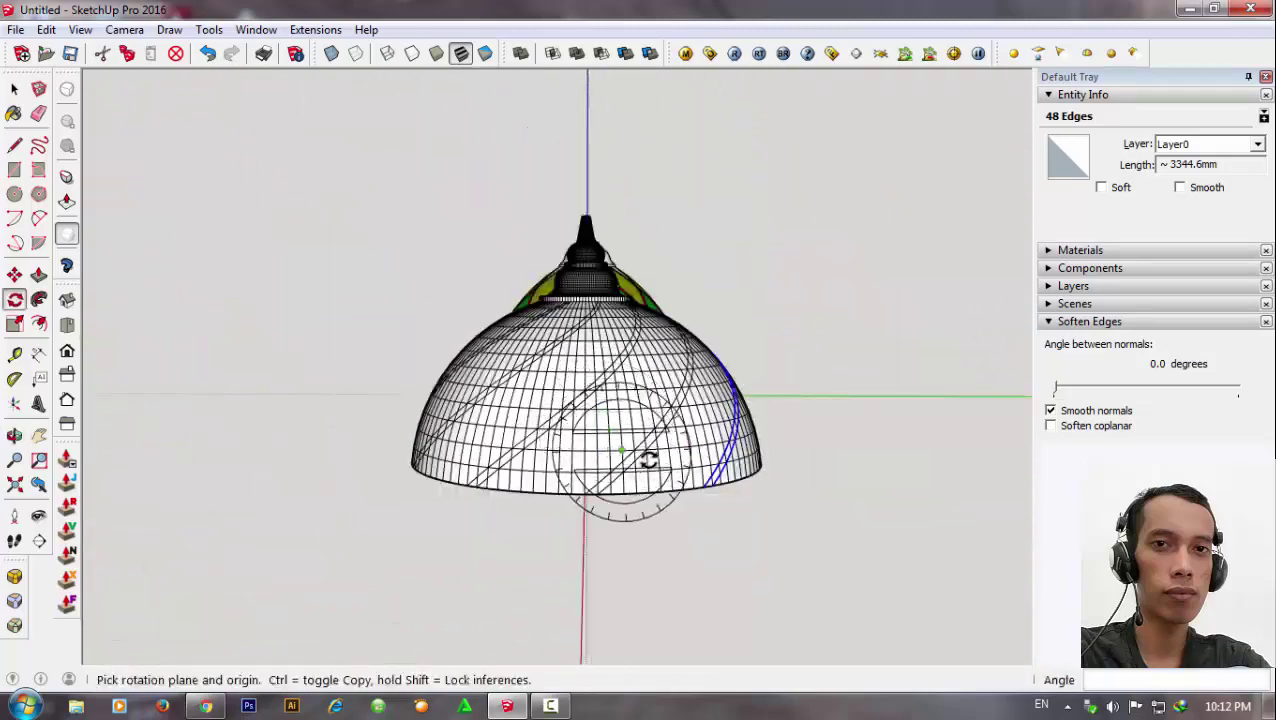
middle_drag(648, 460, 370, 490)
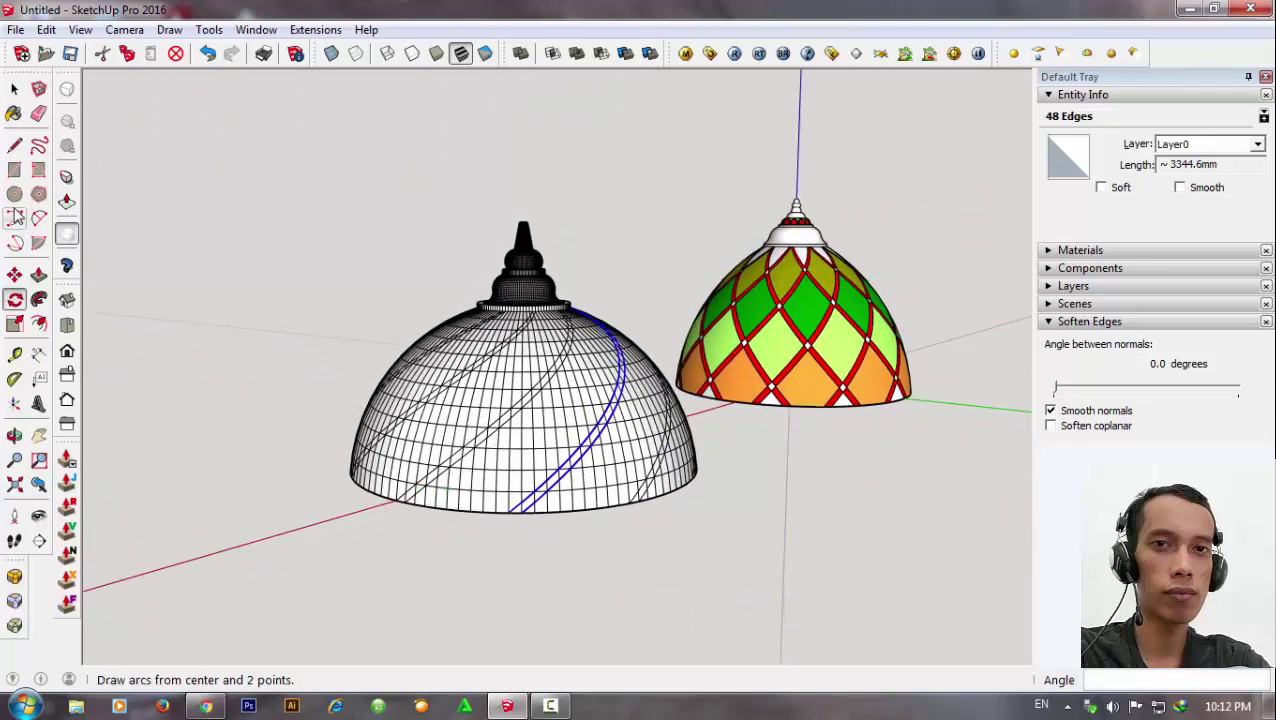
Copy the diagonal pair beside the dome and flip it along the red direction.
click(14, 275)
scroll(461, 552, down, 2)
scroll(524, 506, up, 4)
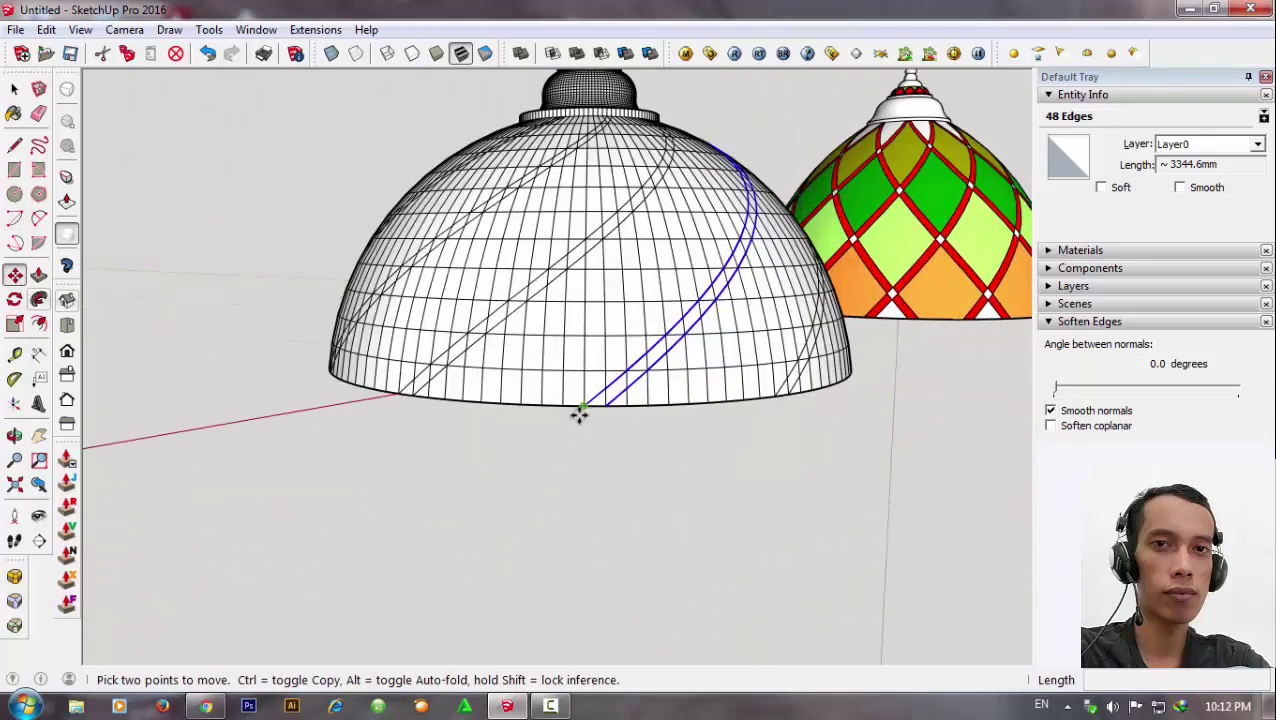
click(582, 415)
mouse_move(498, 441)
middle_down()
mouse_move(561, 407)
mouse_move(513, 456)
mouse_move(346, 515)
mouse_move(275, 487)
mouse_move(230, 487)
middle_up()
scroll(290, 495, down, 3)
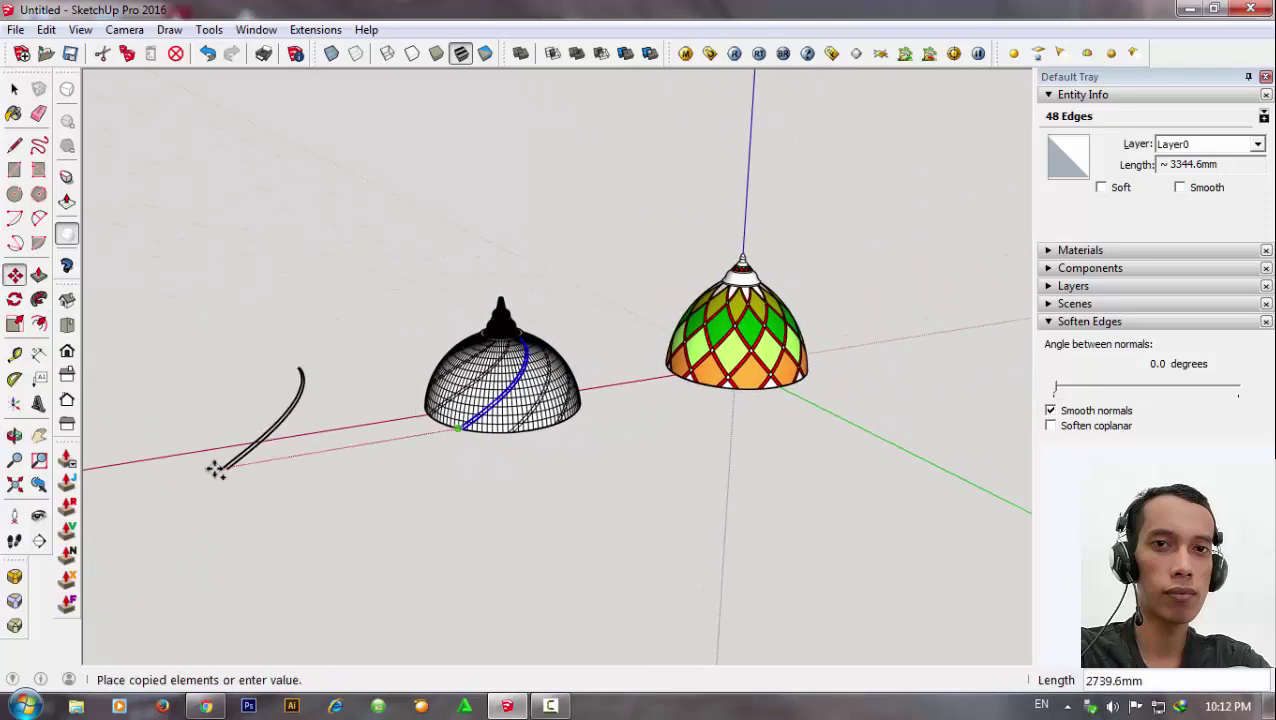
click(203, 472)
scroll(210, 465, up, 3)
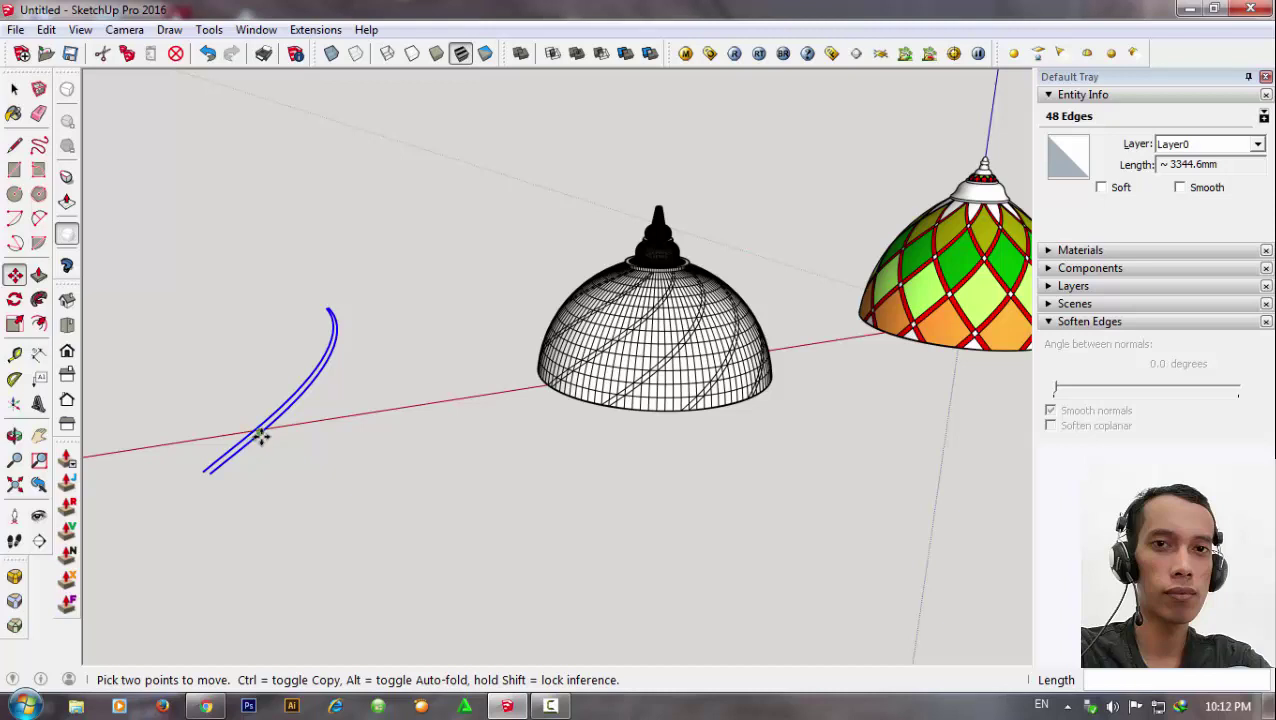
right_click(260, 435)
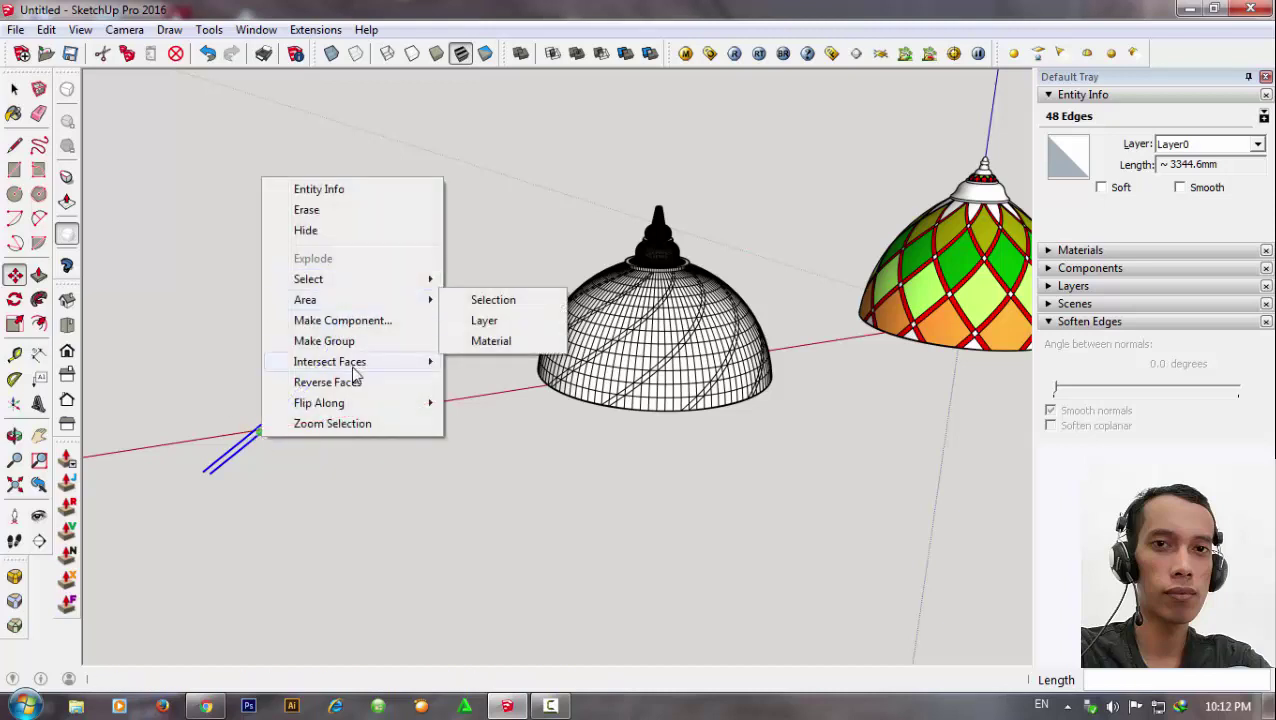
mouse_move(319, 403)
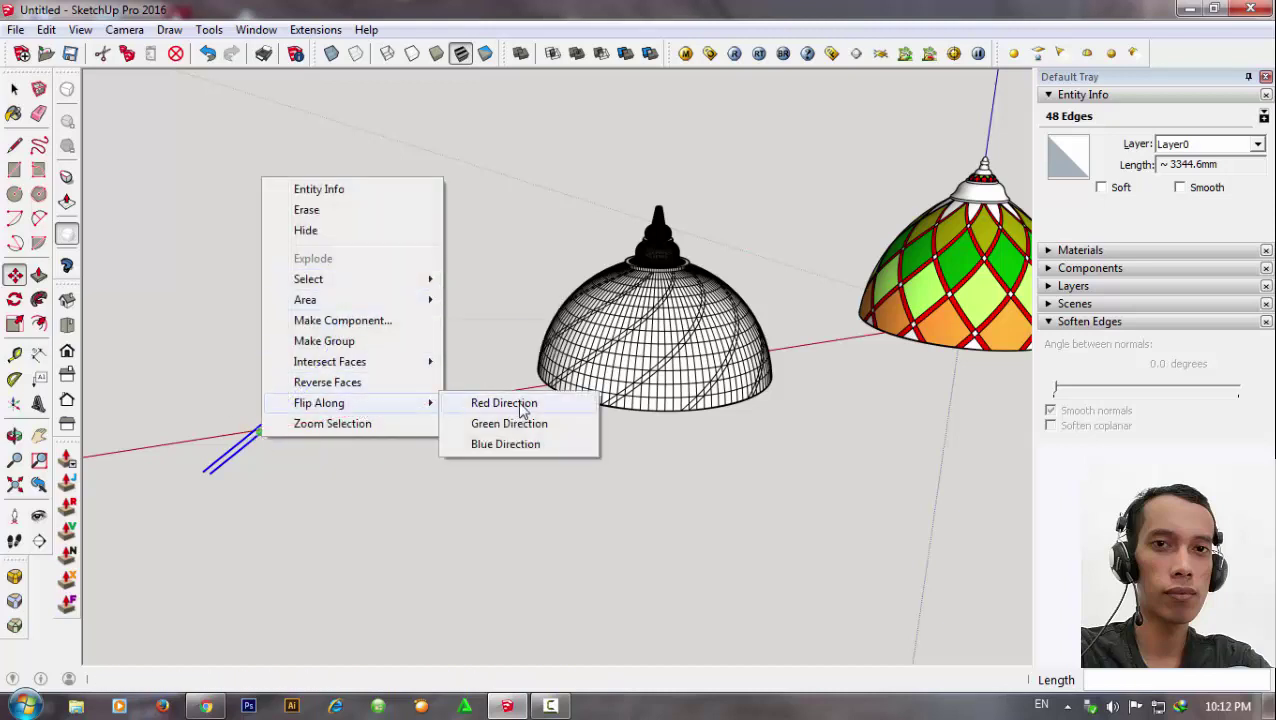
click(504, 403)
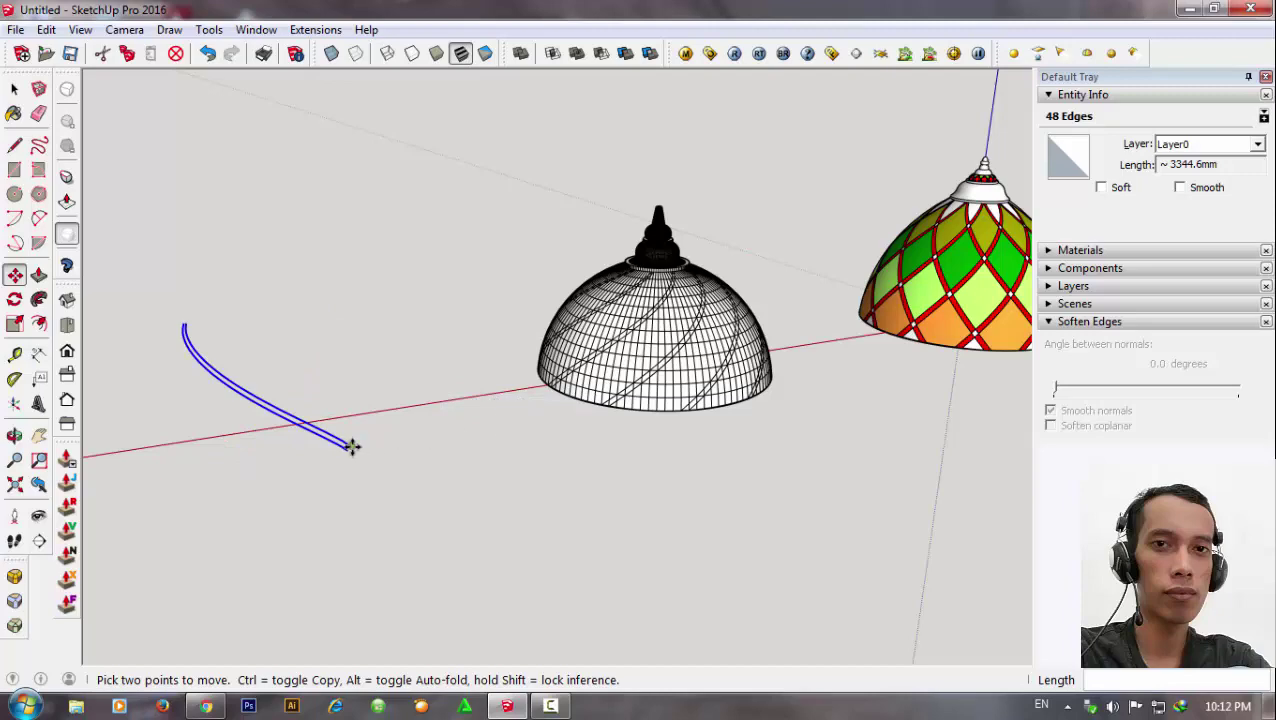
Move the mirrored curves back onto the dome's base endpoint.
click(352, 446)
mouse_move(667, 433)
middle_down()
mouse_move(578, 387)
mouse_move(513, 441)
middle_up()
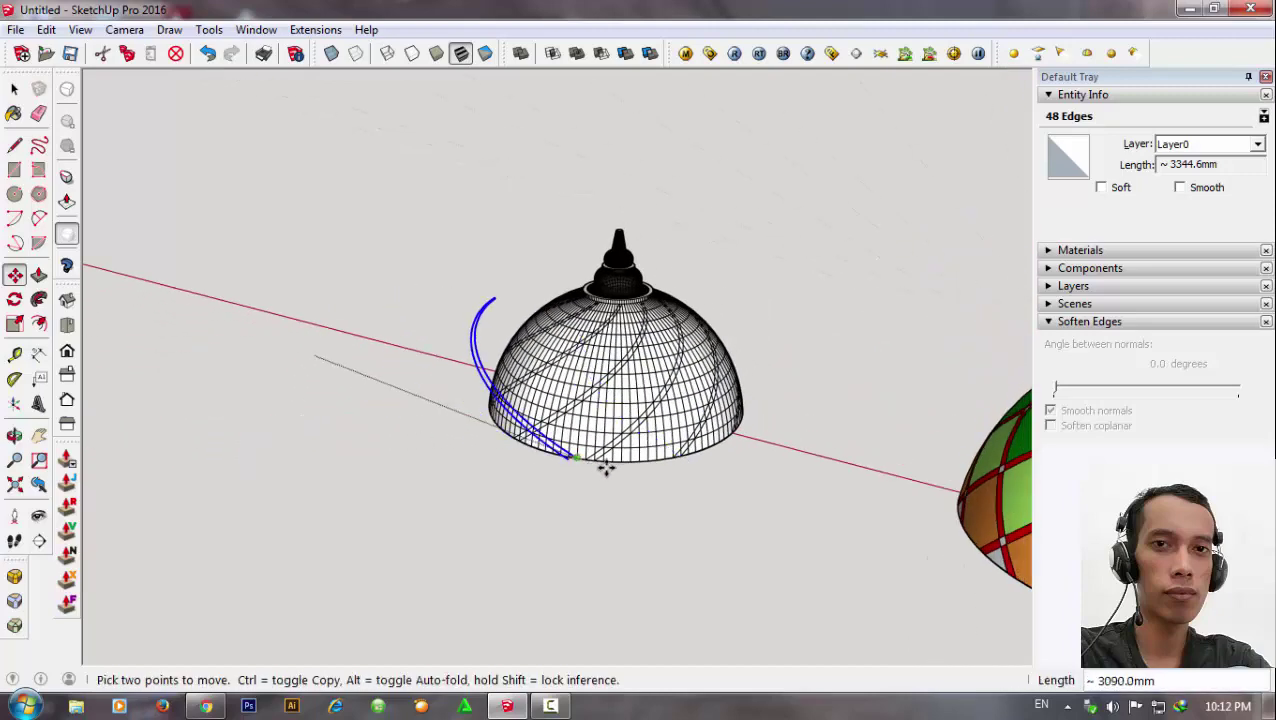
scroll(697, 468, up, 1)
scroll(686, 464, up, 2)
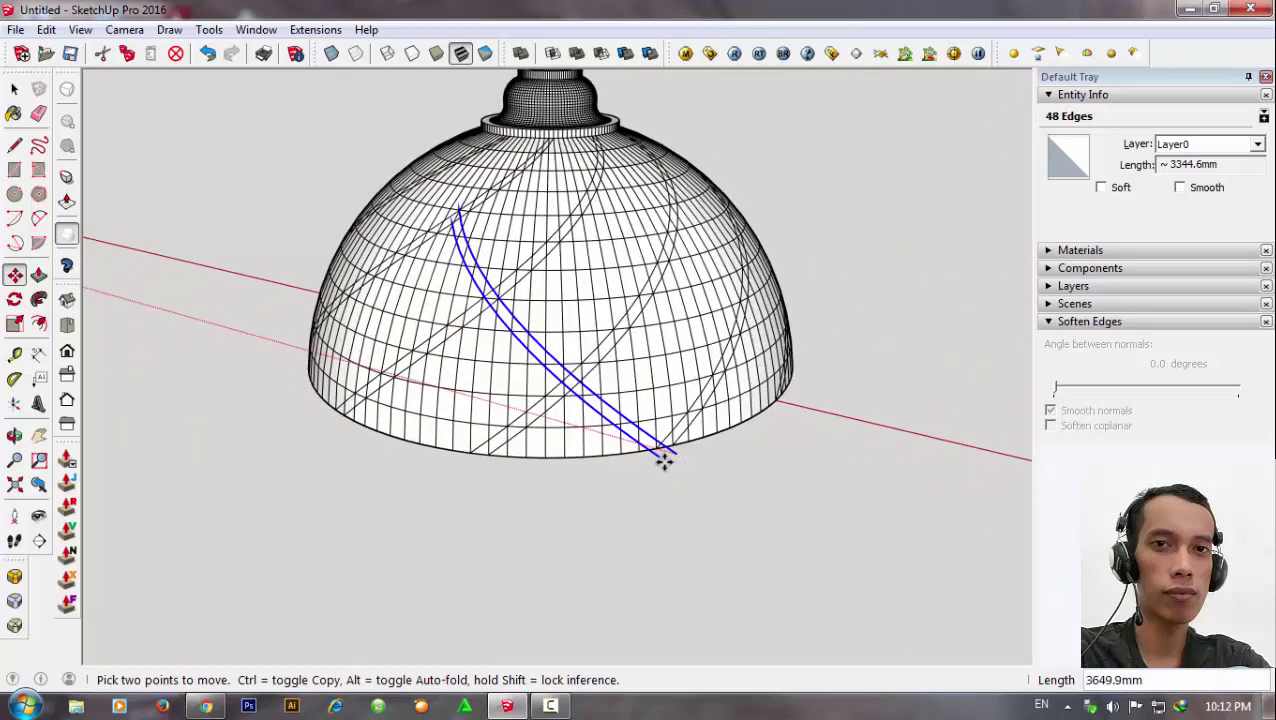
scroll(664, 456, up, 2)
click(655, 447)
scroll(655, 447, up, 1)
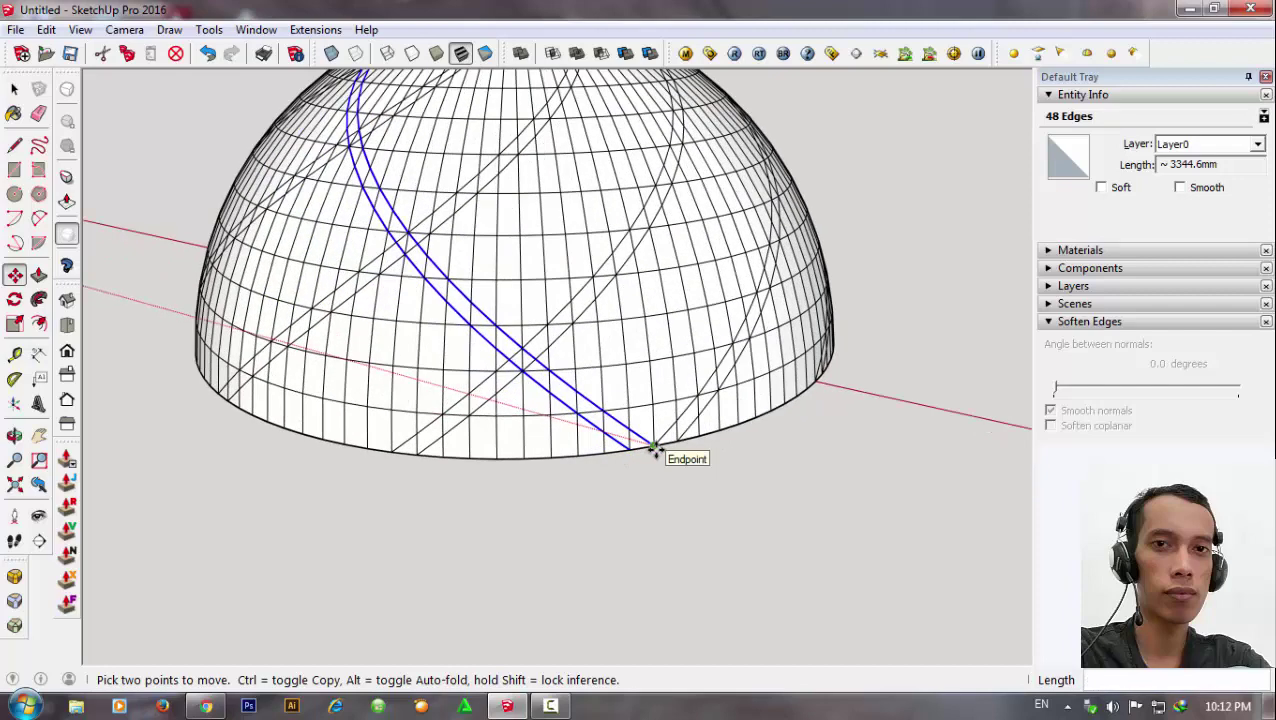
scroll(655, 447, up, 1)
click(655, 447)
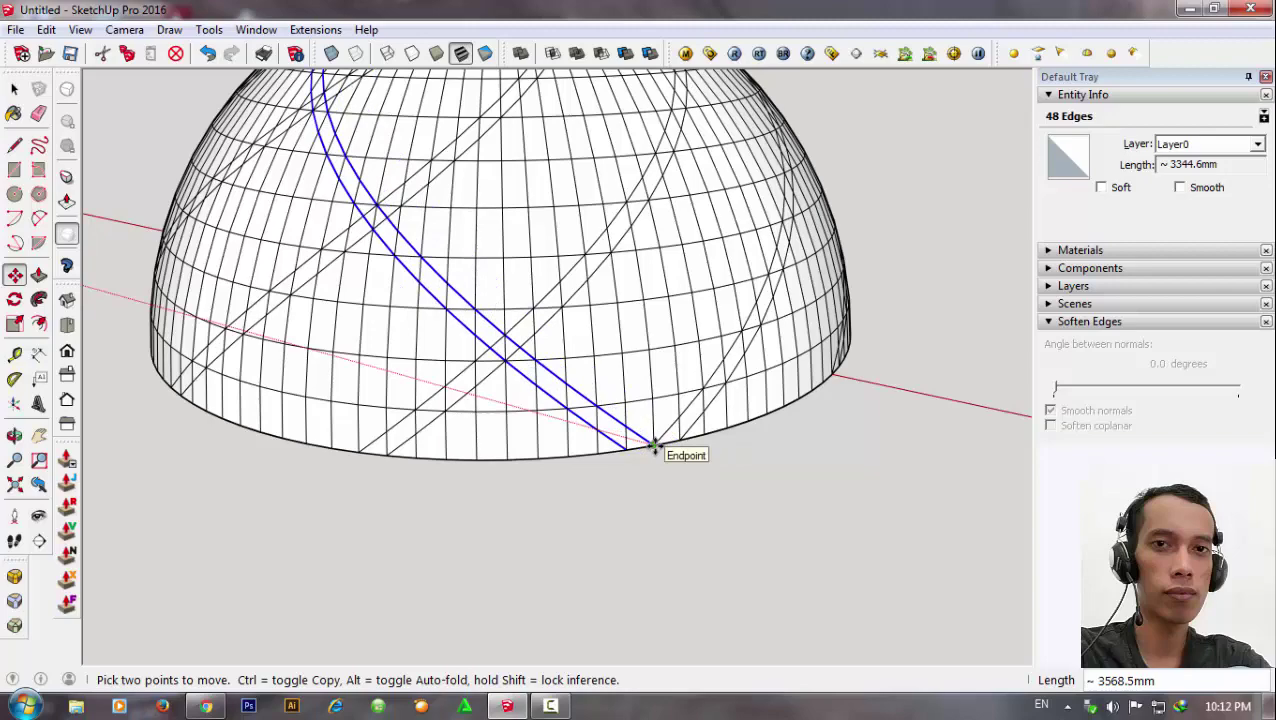
mouse_move(666, 457)
middle_down()
mouse_move(629, 288)
mouse_move(596, 362)
middle_up()
scroll(596, 362, up, 3)
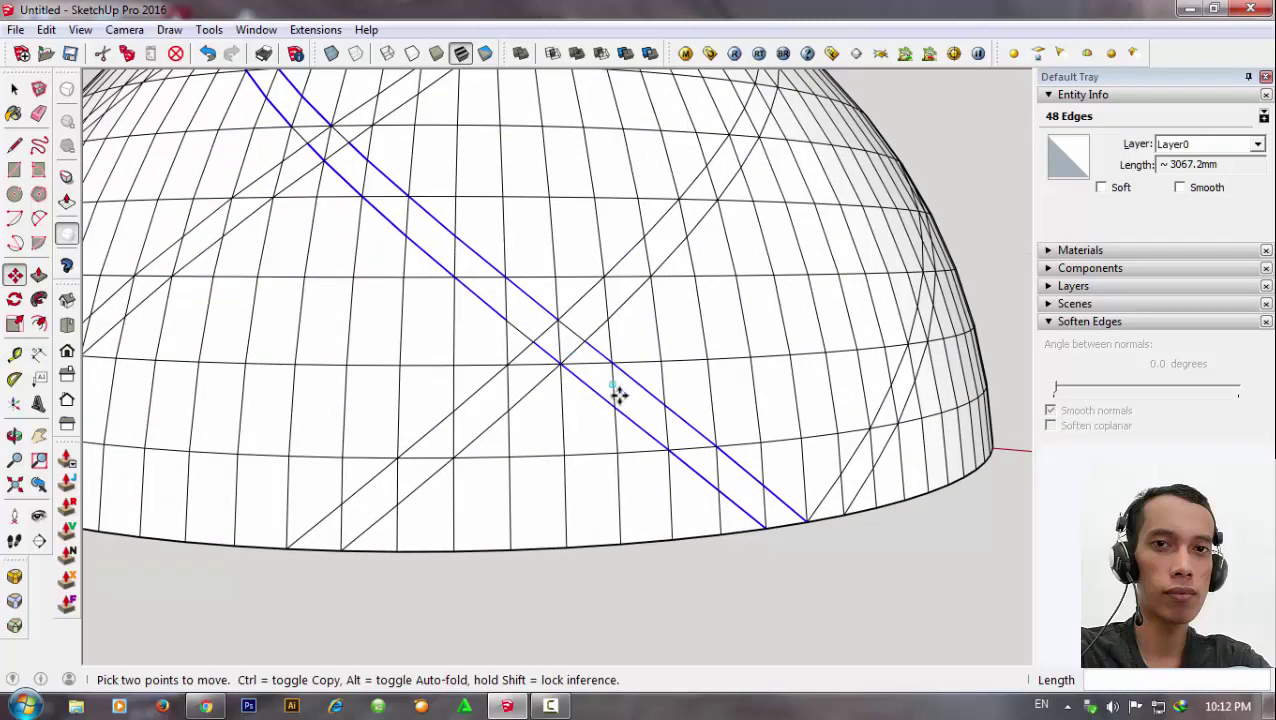
key(space)
scroll(551, 357, up, 2)
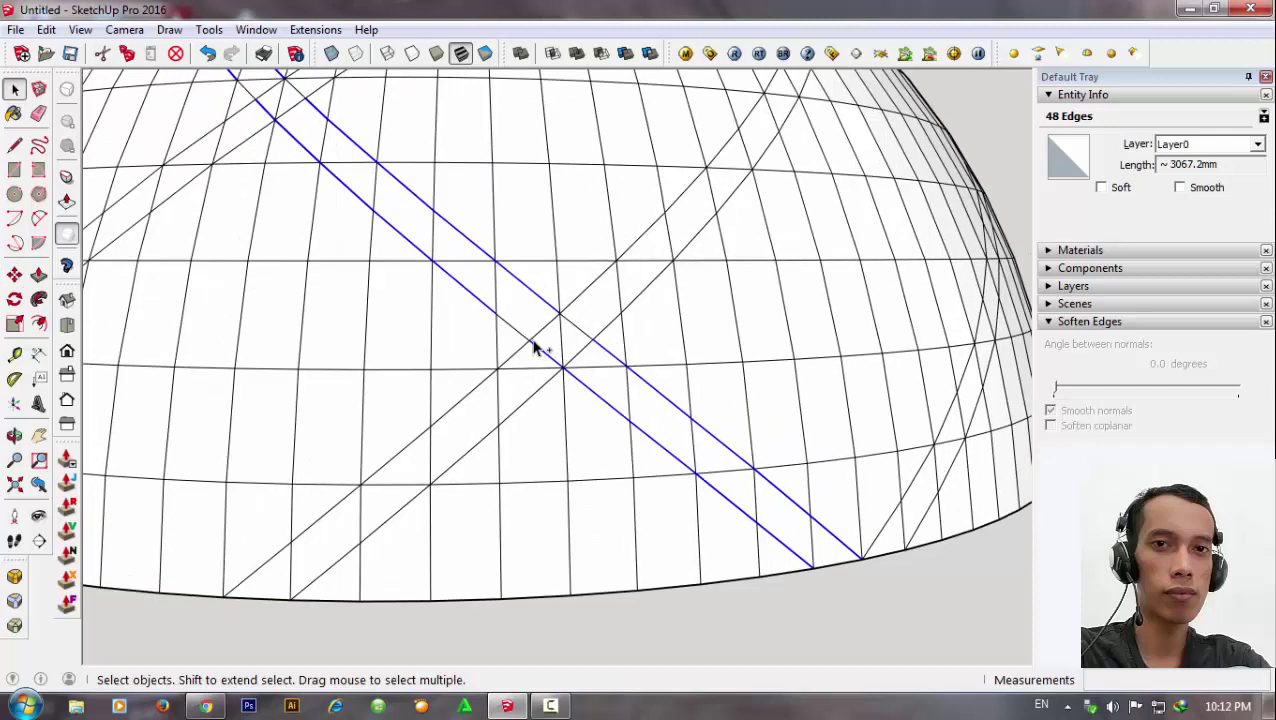
Orbit and zoom around the dome to follow the crossing mirrored diagonals.
scroll(534, 347, up, 1)
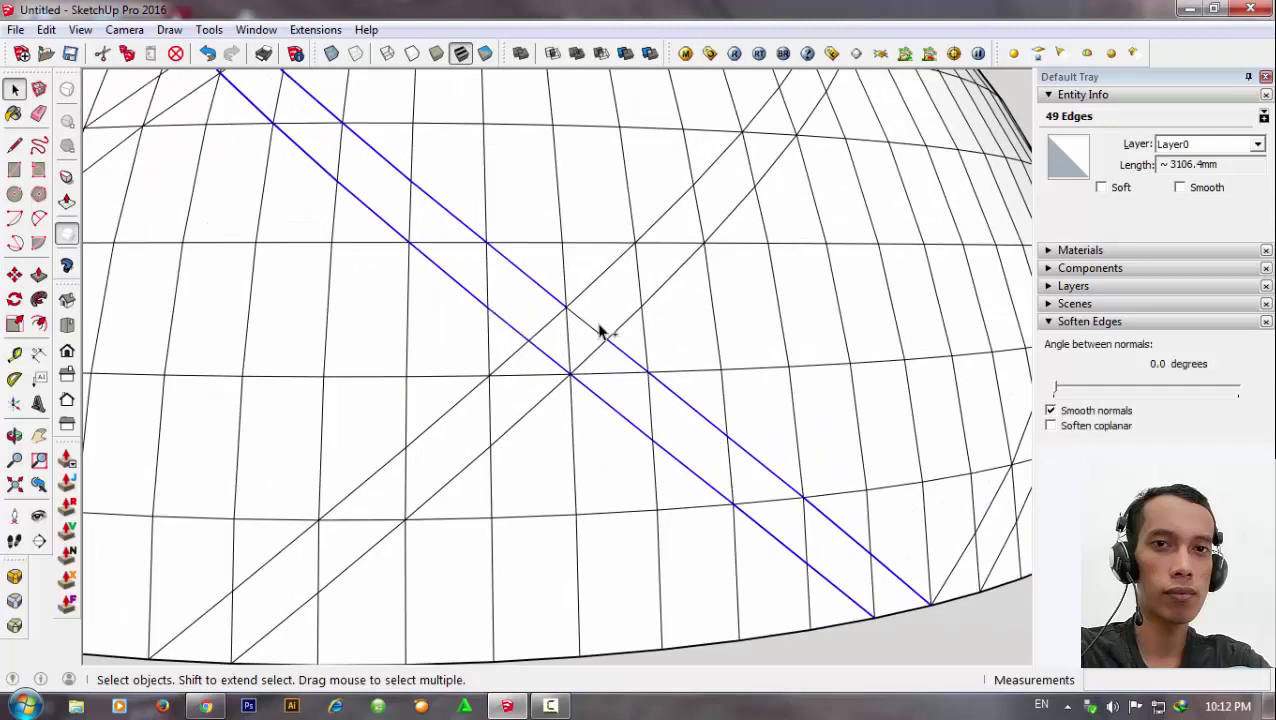
middle_drag(632, 374, 456, 285)
scroll(479, 256, up, 2)
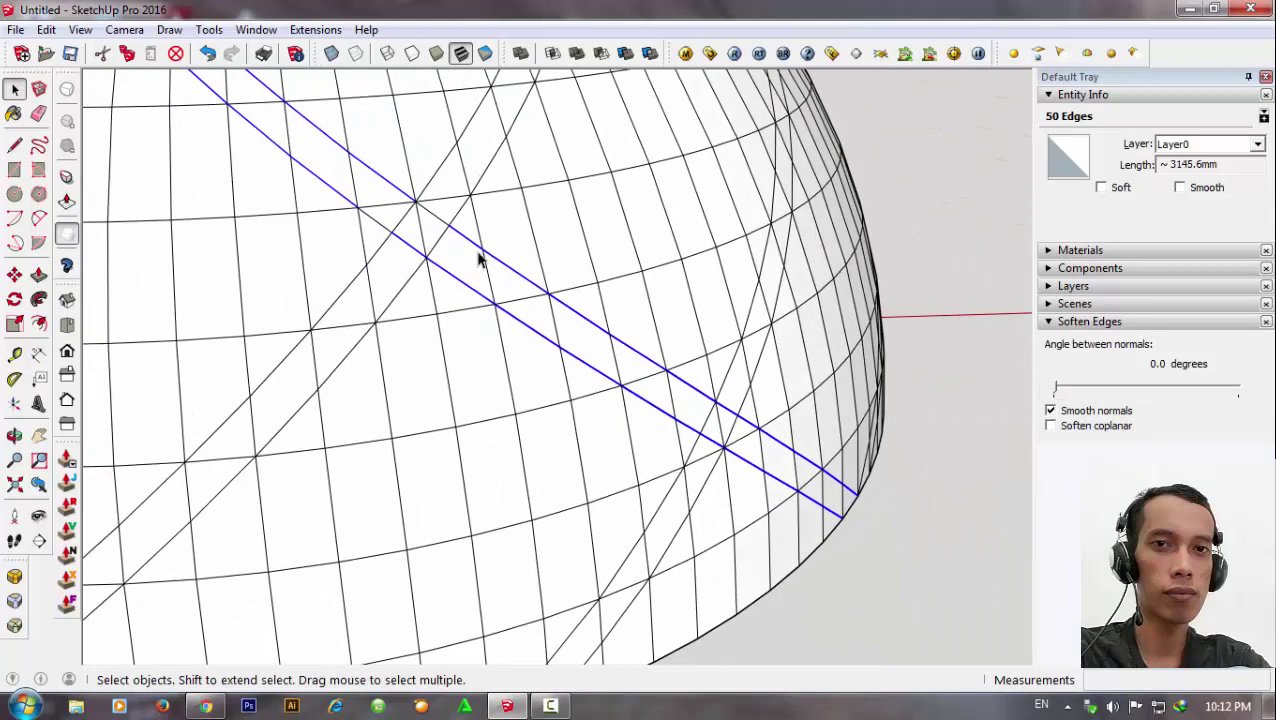
scroll(441, 232, up, 2)
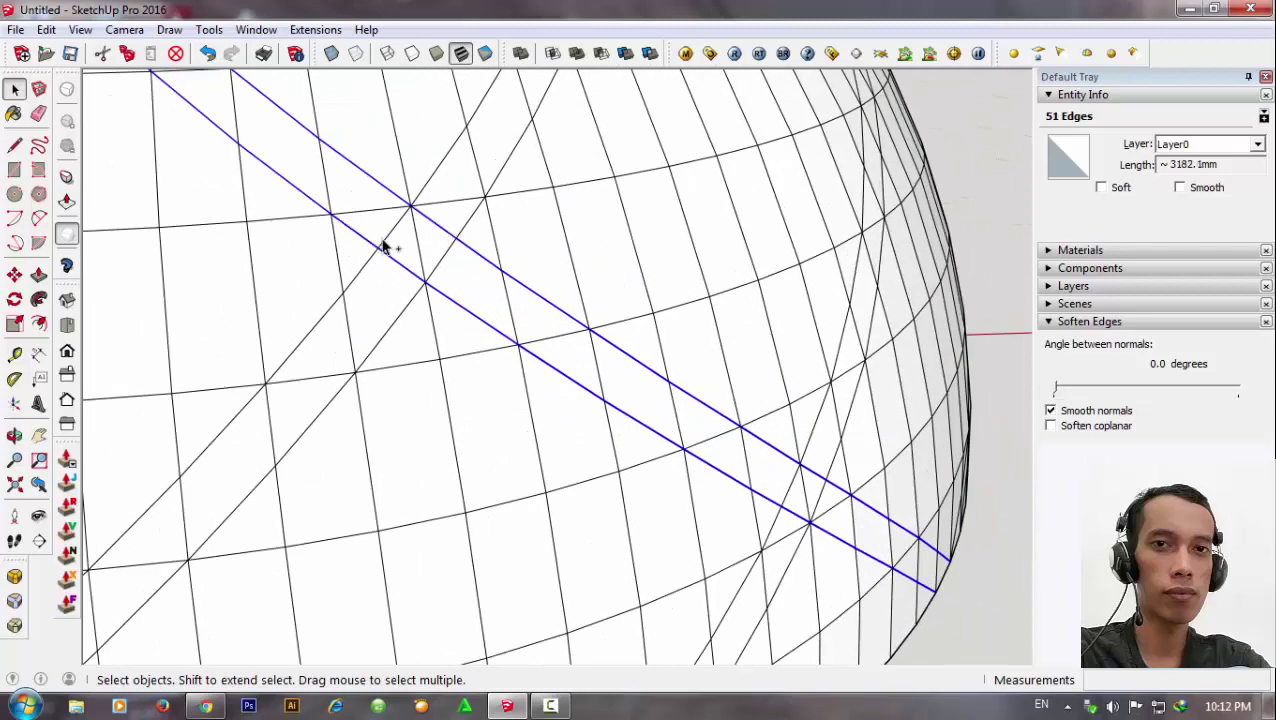
scroll(330, 230, down, 2)
middle_drag(276, 216, 513, 342)
scroll(276, 333, up, 2)
scroll(311, 326, up, 1)
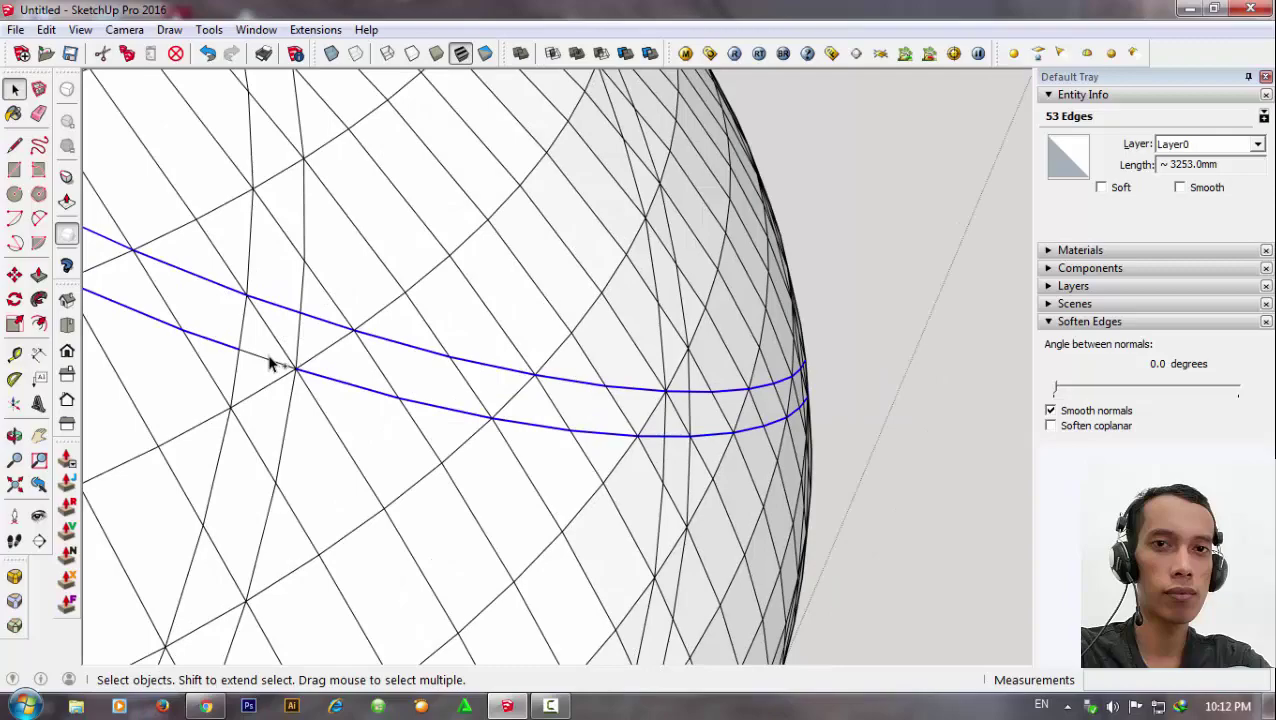
scroll(600, 362, down, 2)
Orbit past the dome's top neck to look up from beneath the open base.
middle_drag(607, 362, 288, 214)
scroll(402, 344, up, 3)
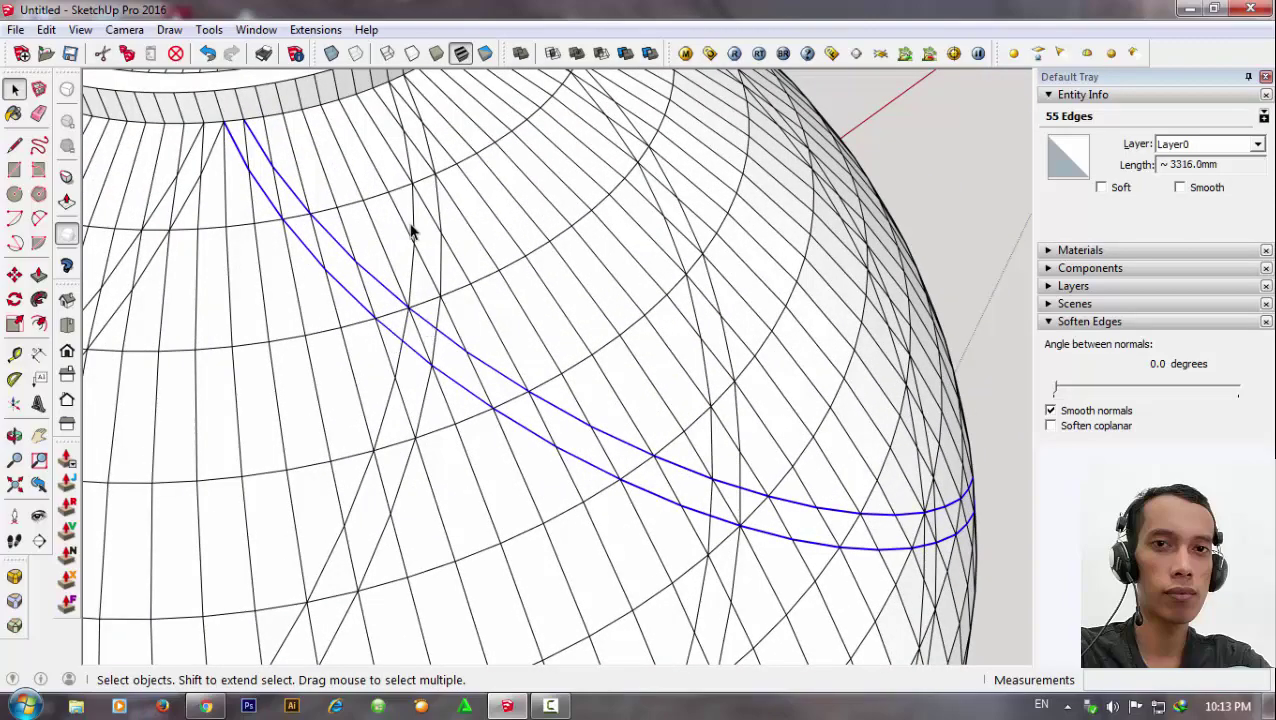
scroll(411, 230, down, 2)
mouse_move(524, 322)
middle_down()
mouse_move(453, 265)
mouse_move(396, 137)
middle_up()
scroll(549, 395, up, 3)
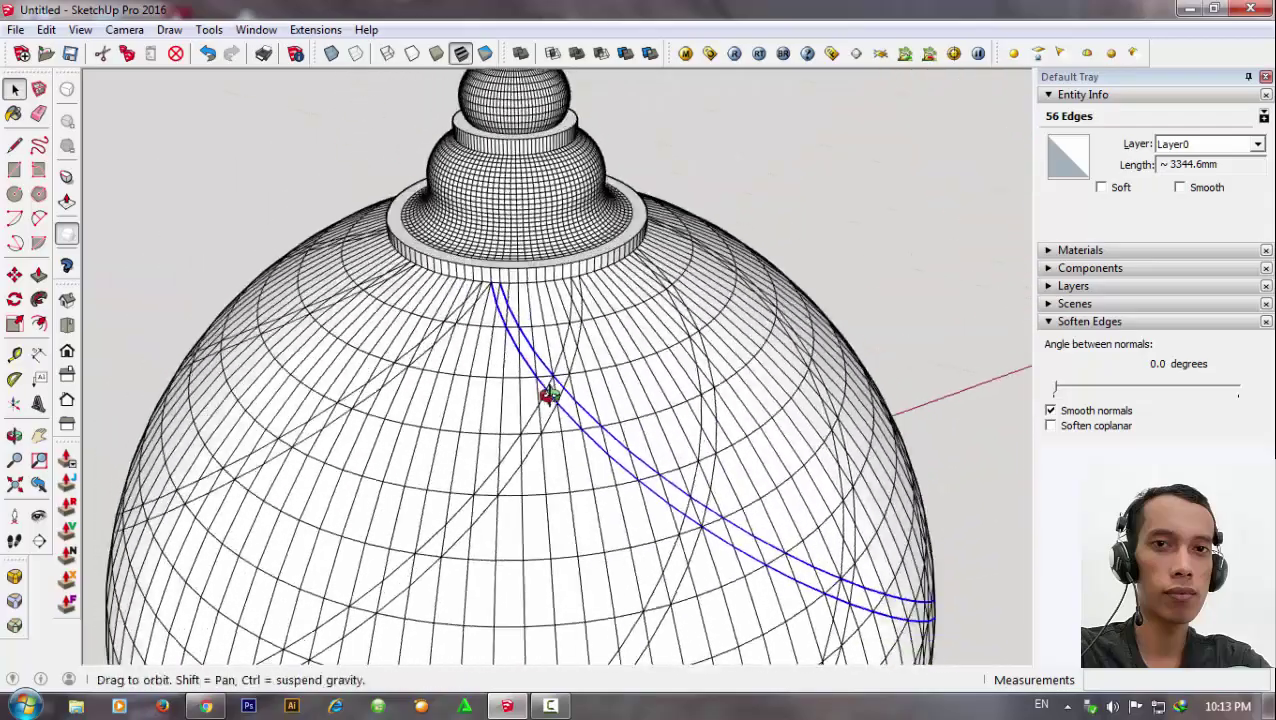
scroll(549, 395, up, 1)
scroll(550, 381, up, 1)
scroll(445, 153, down, 2)
scroll(551, 350, down, 2)
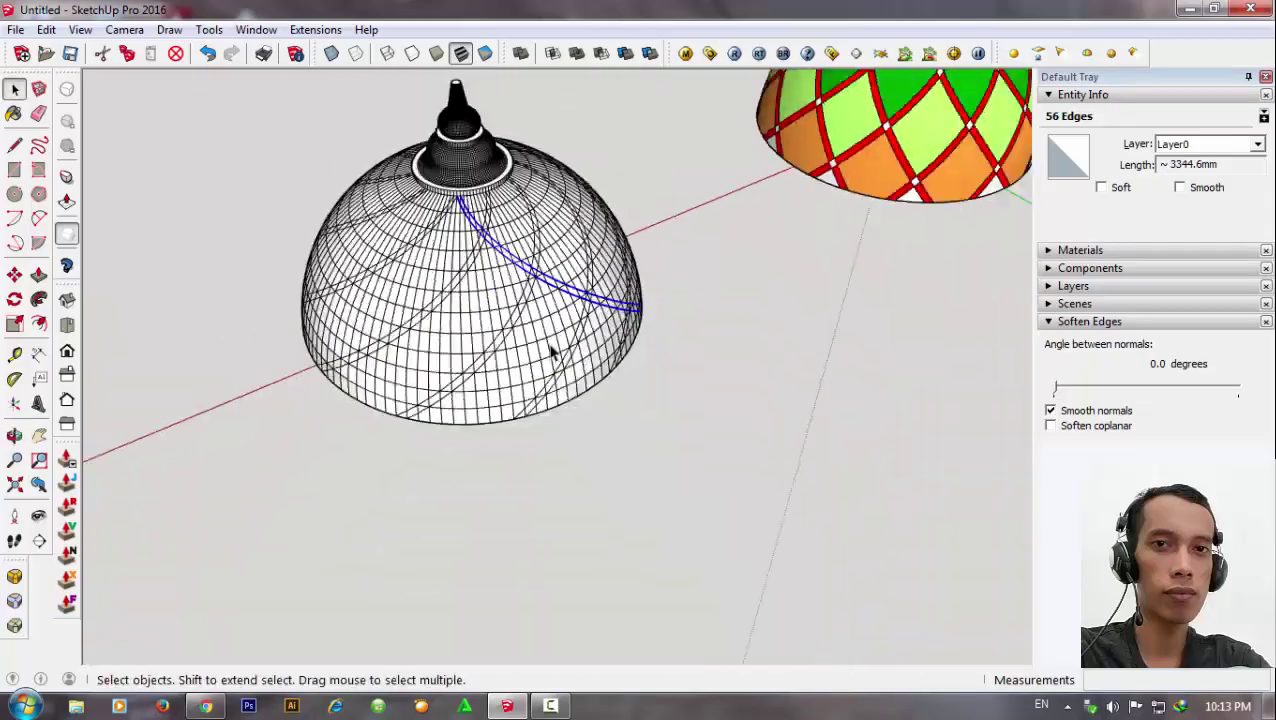
mouse_move(551, 350)
middle_down()
mouse_move(390, 88)
mouse_move(589, 287)
mouse_move(401, 421)
middle_up()
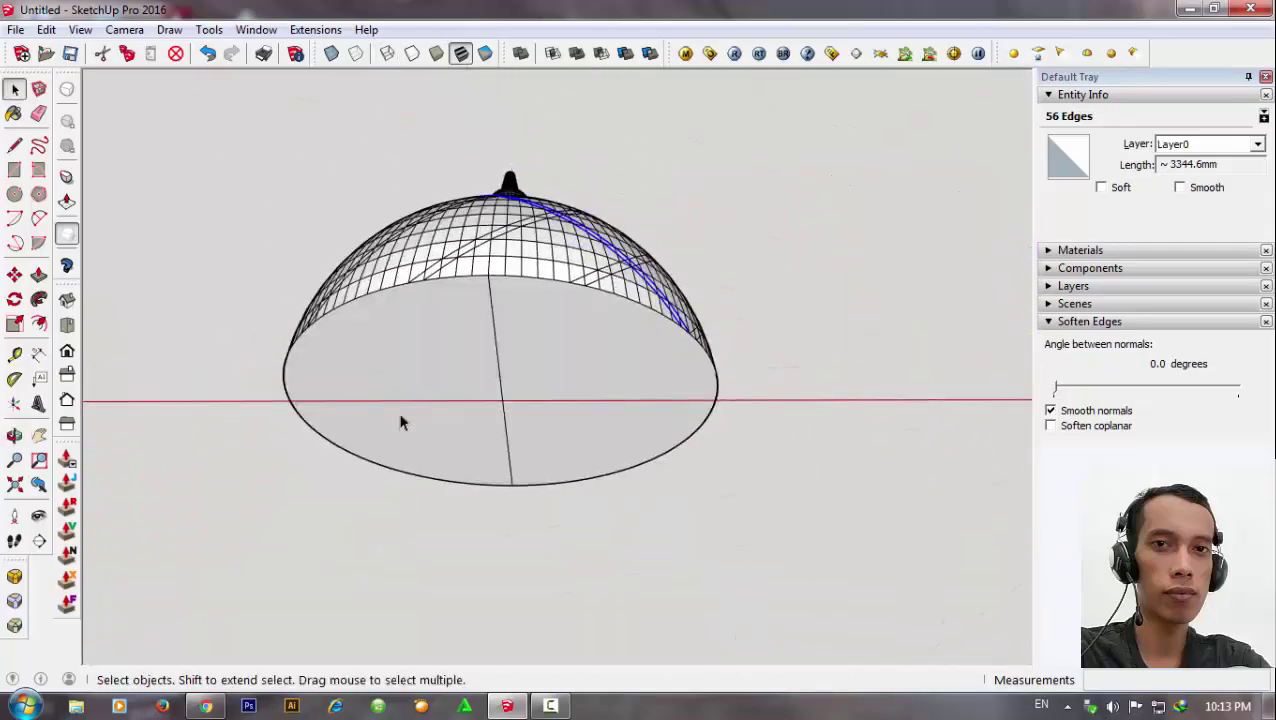
Start a rotated copy of the diagonal curve about the dome's axis, anchored at its lower rim end.
click(16, 308)
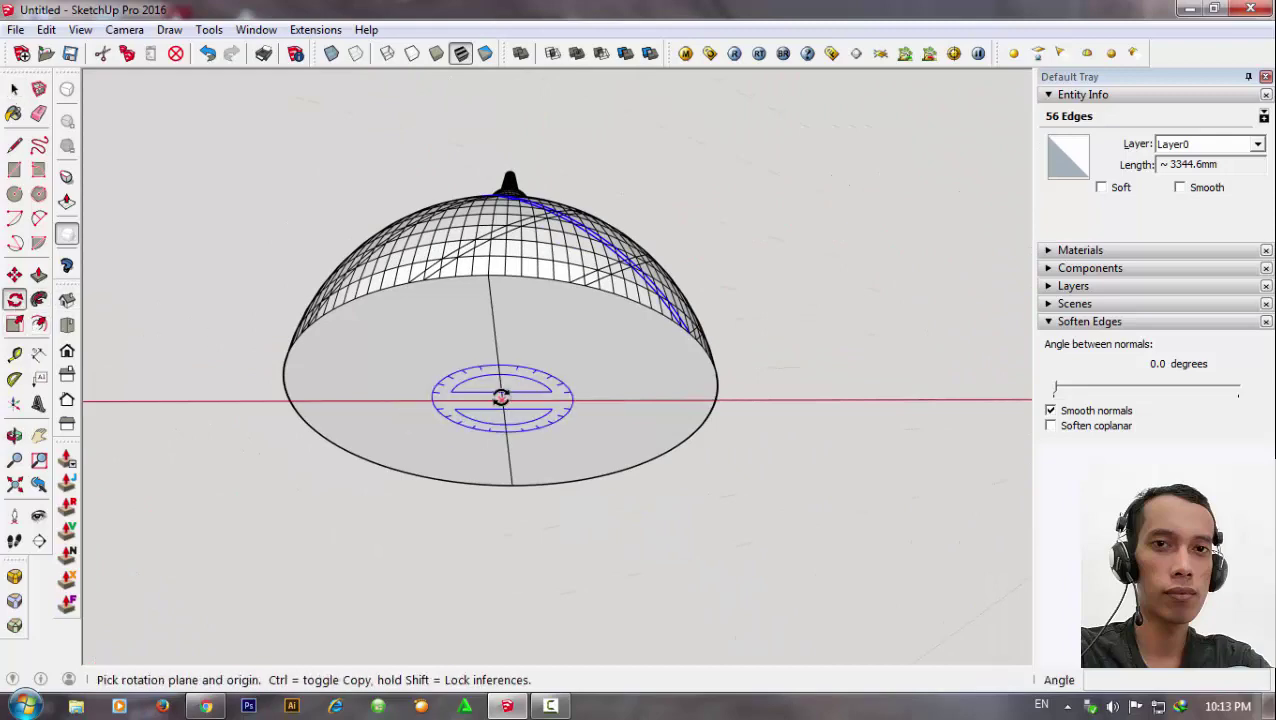
middle_drag(670, 336, 422, 322)
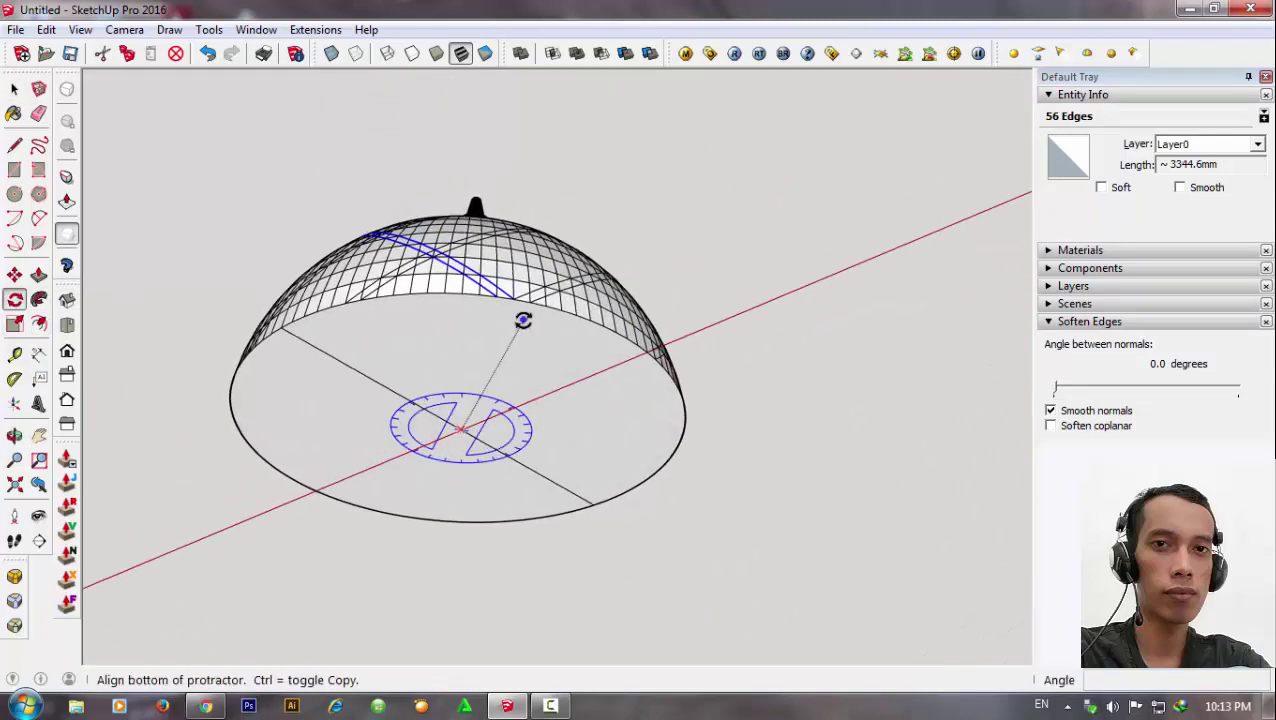
scroll(515, 305, up, 2)
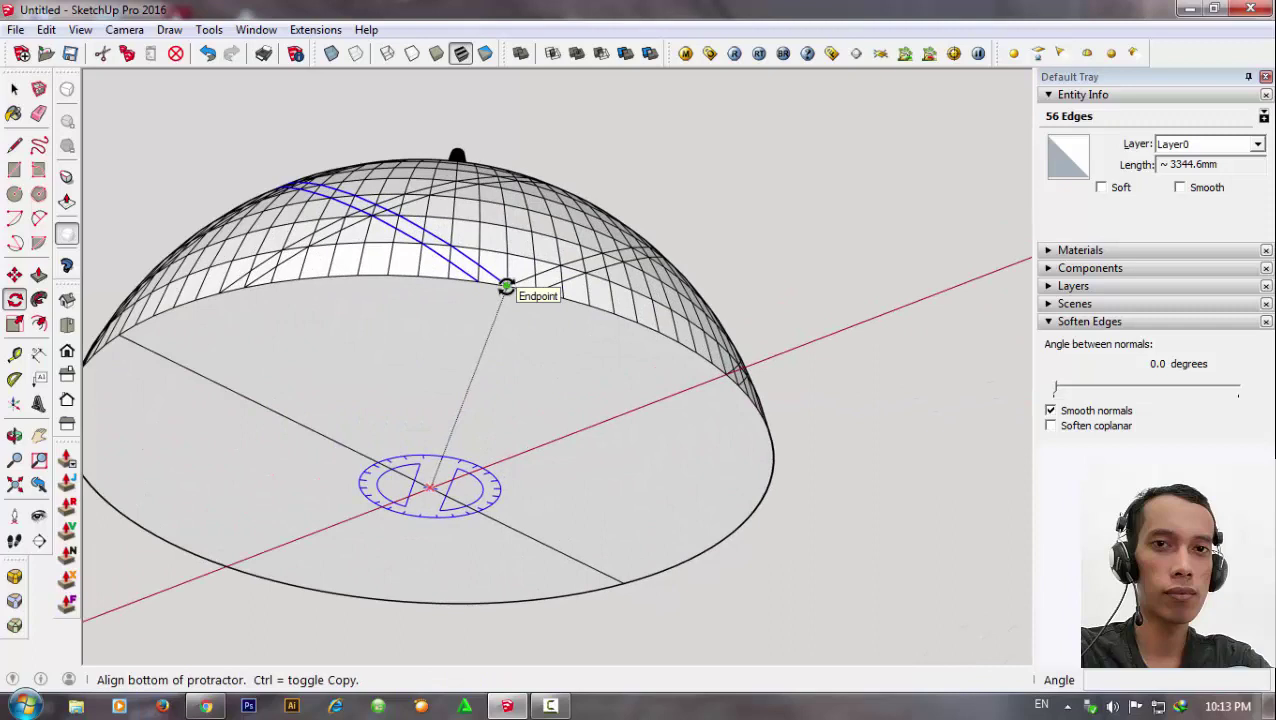
click(507, 287)
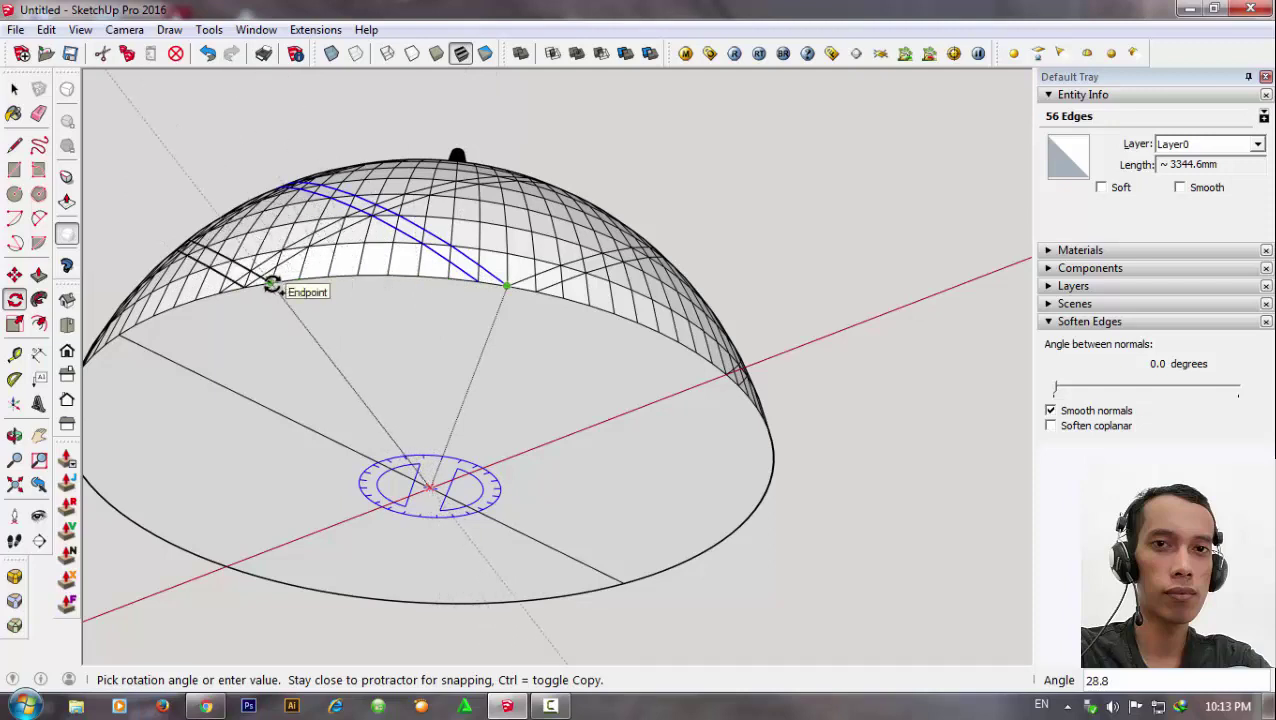
scroll(249, 285, up, 2)
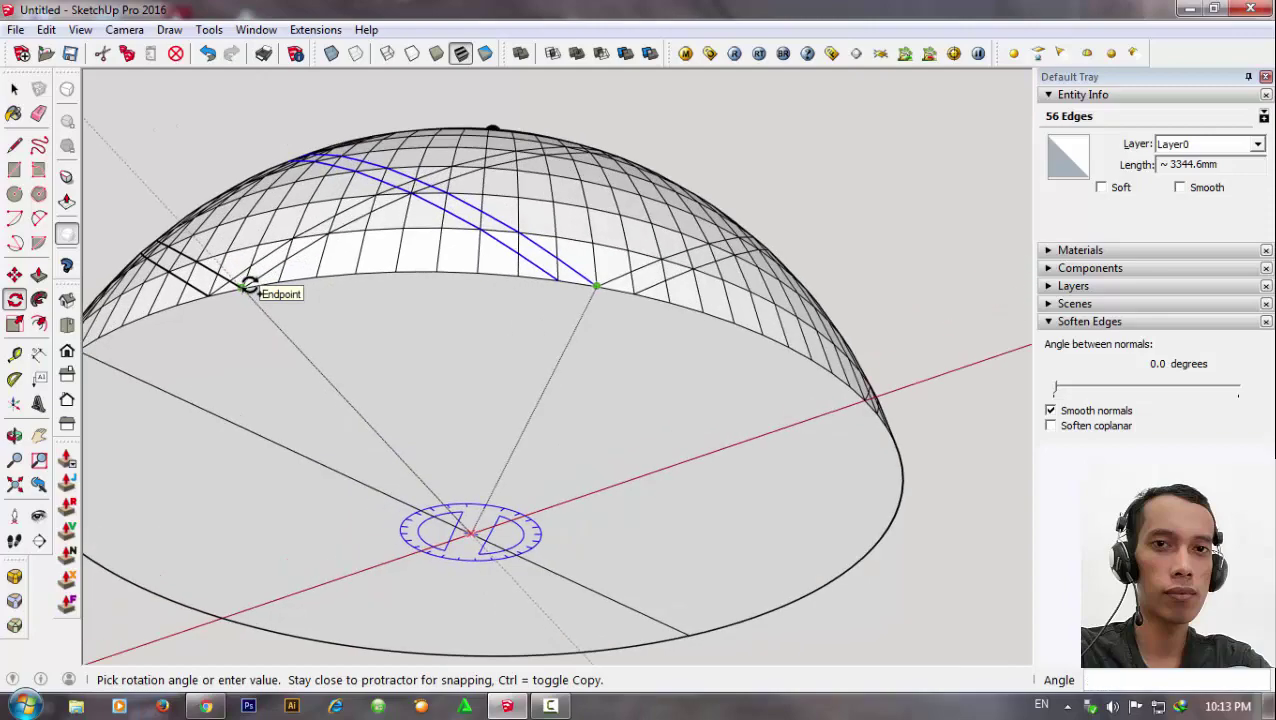
mouse_move(254, 287)
middle_down()
mouse_move(470, 415)
mouse_move(589, 446)
mouse_move(222, 370)
mouse_move(342, 461)
middle_up()
scroll(300, 460, up, 1)
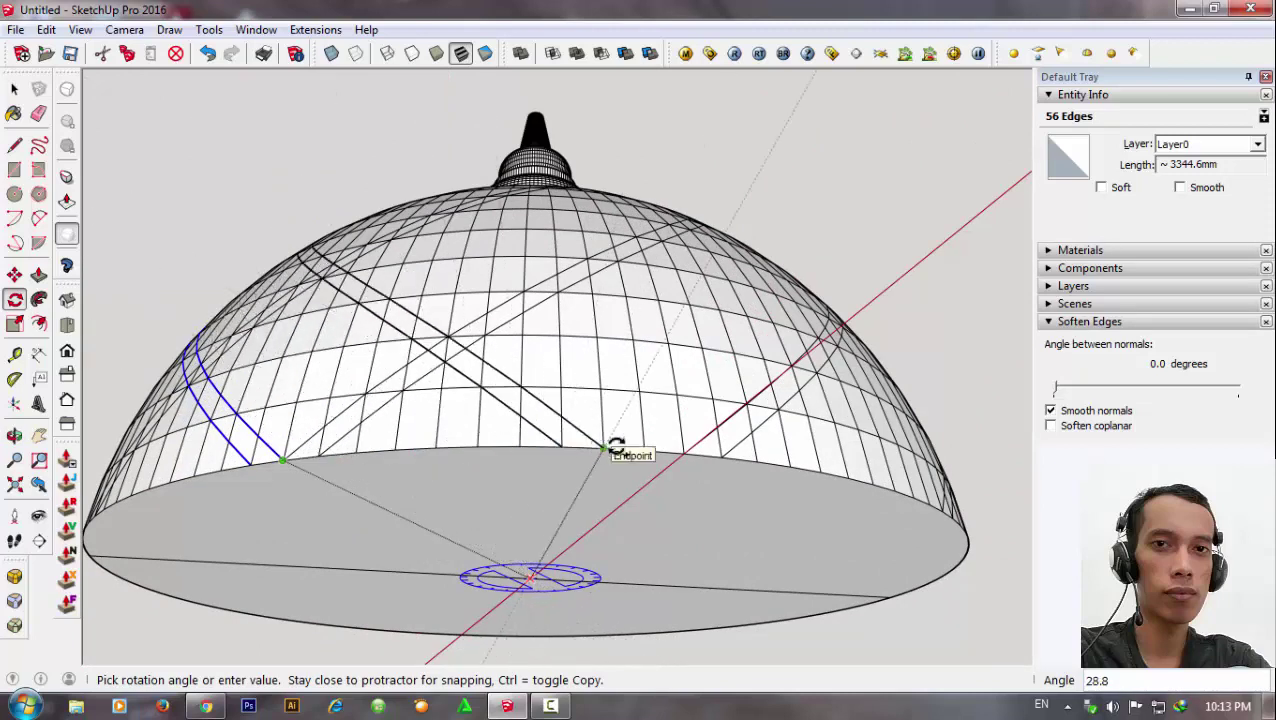
middle_drag(645, 448, 603, 498)
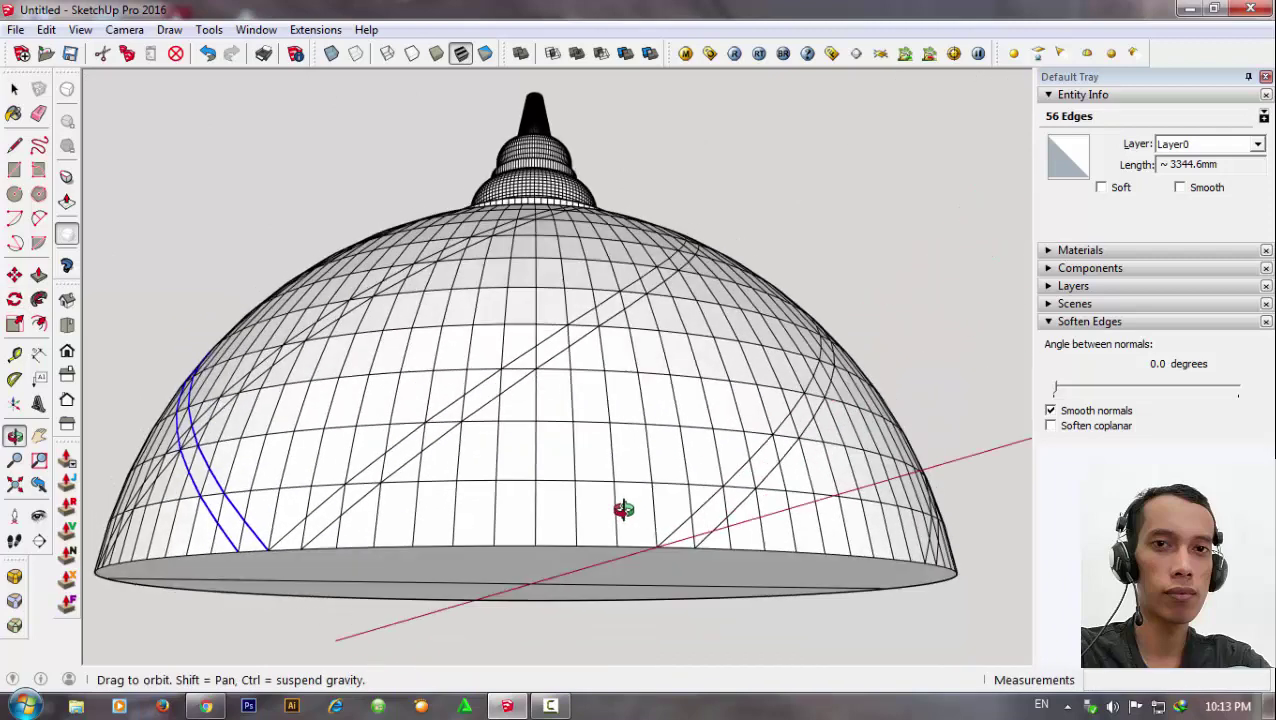
scroll(603, 505, down, 1)
scroll(600, 495, up, 5)
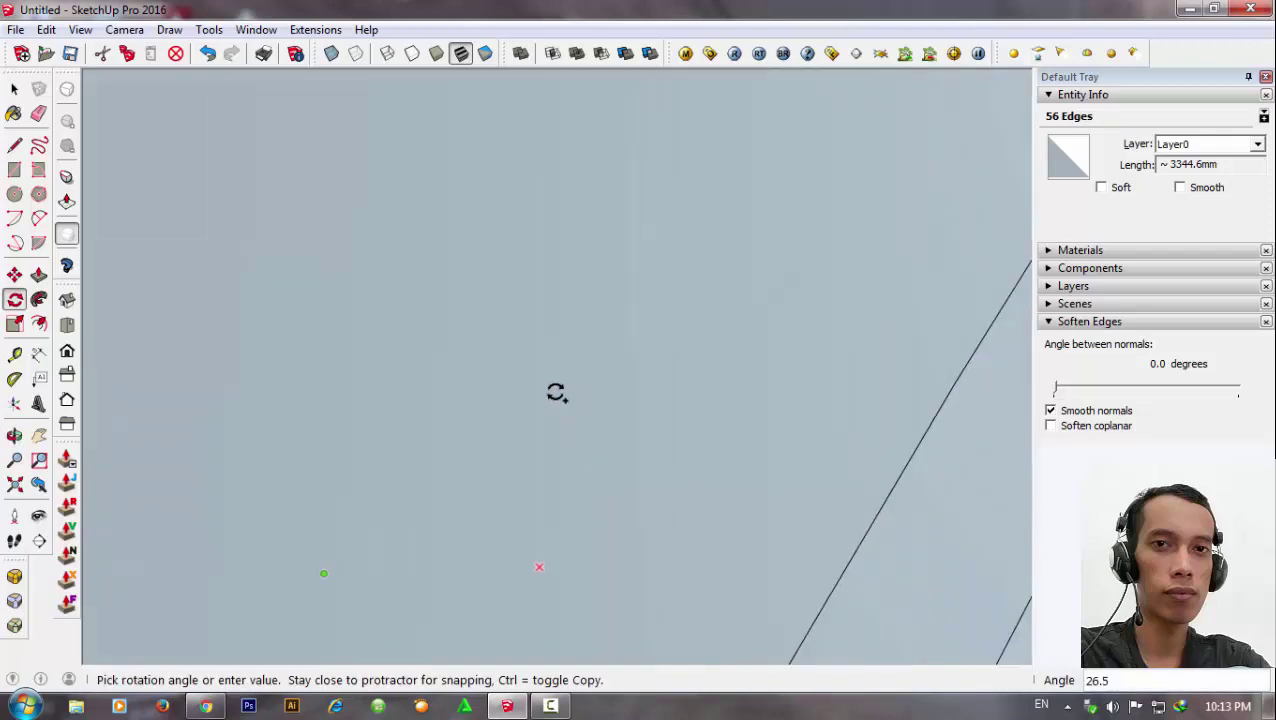
Place the rotated copy of the diagonal curve 36° around the dome's central axis.
mouse_move(556, 392)
middle_down()
mouse_move(556, 337)
mouse_move(411, 392)
mouse_move(550, 353)
mouse_move(447, 407)
middle_up()
scroll(484, 484, up, 2)
scroll(346, 489, up, 2)
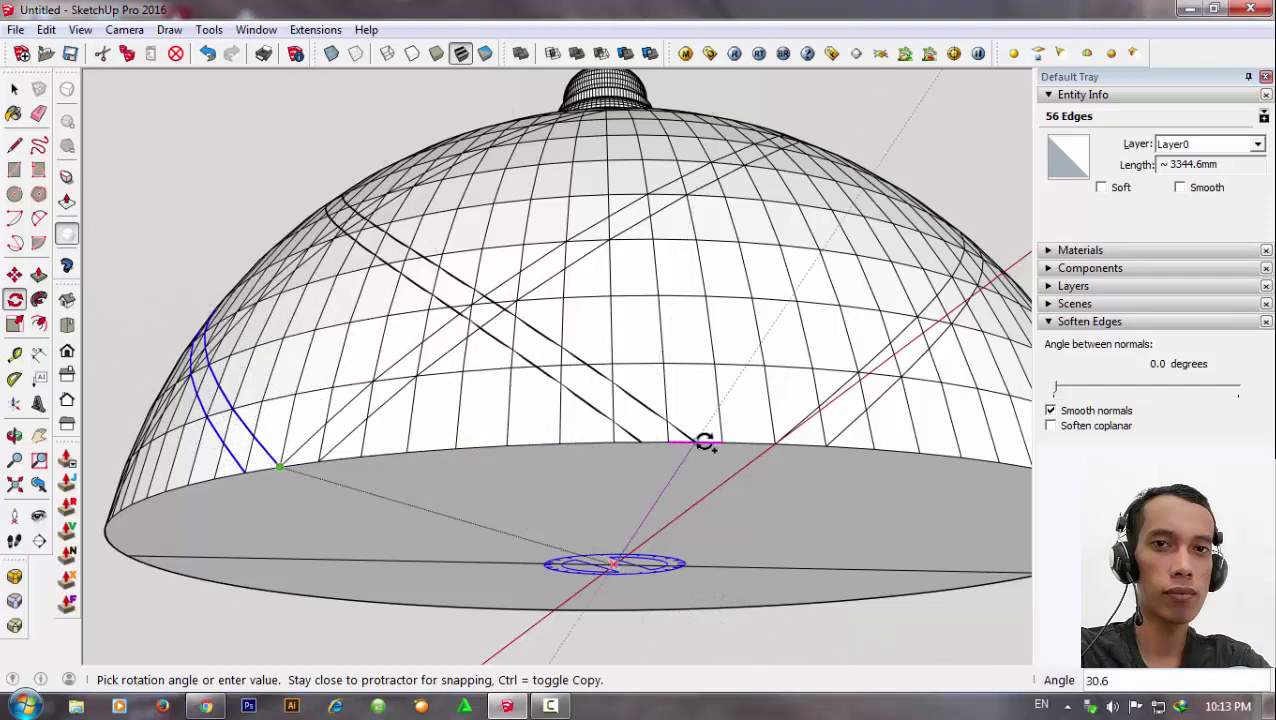
mouse_move(706, 440)
middle_down()
mouse_move(595, 289)
mouse_move(604, 316)
middle_up()
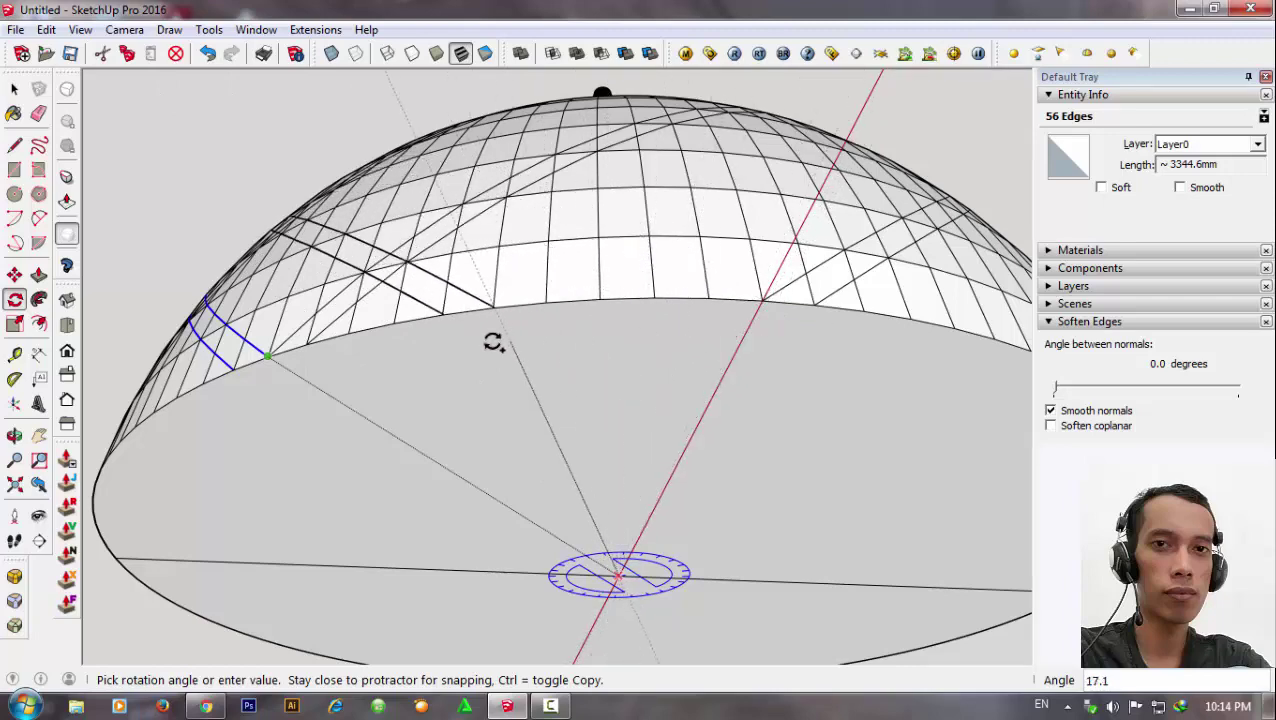
mouse_move(496, 342)
middle_down()
mouse_move(645, 440)
mouse_move(658, 424)
middle_up()
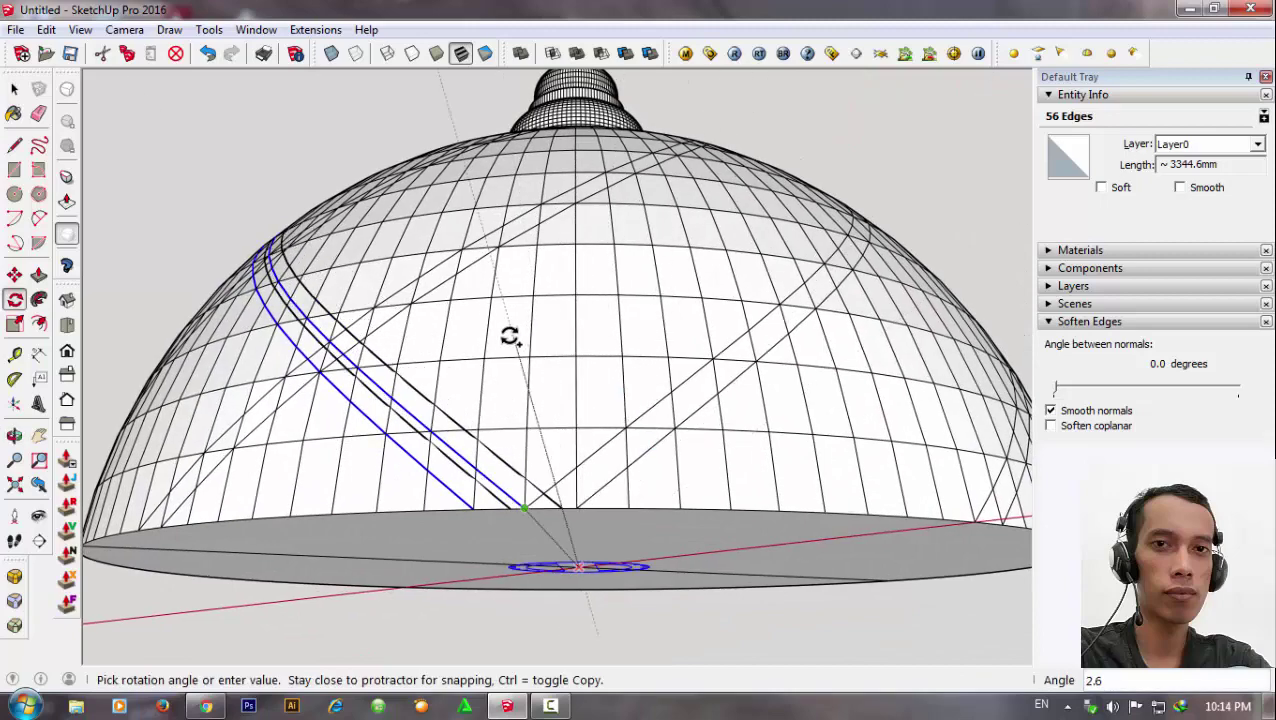
scroll(533, 473, down, 2)
middle_drag(427, 464, 528, 578)
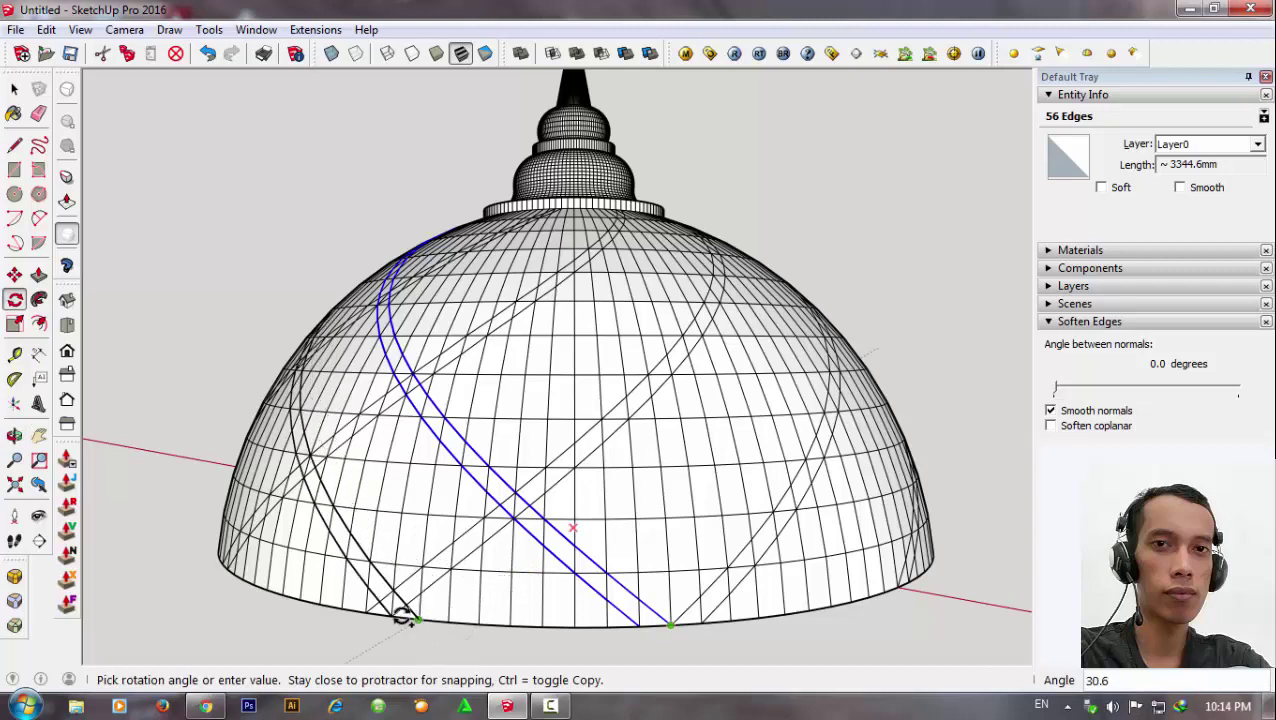
middle_drag(363, 615, 550, 640)
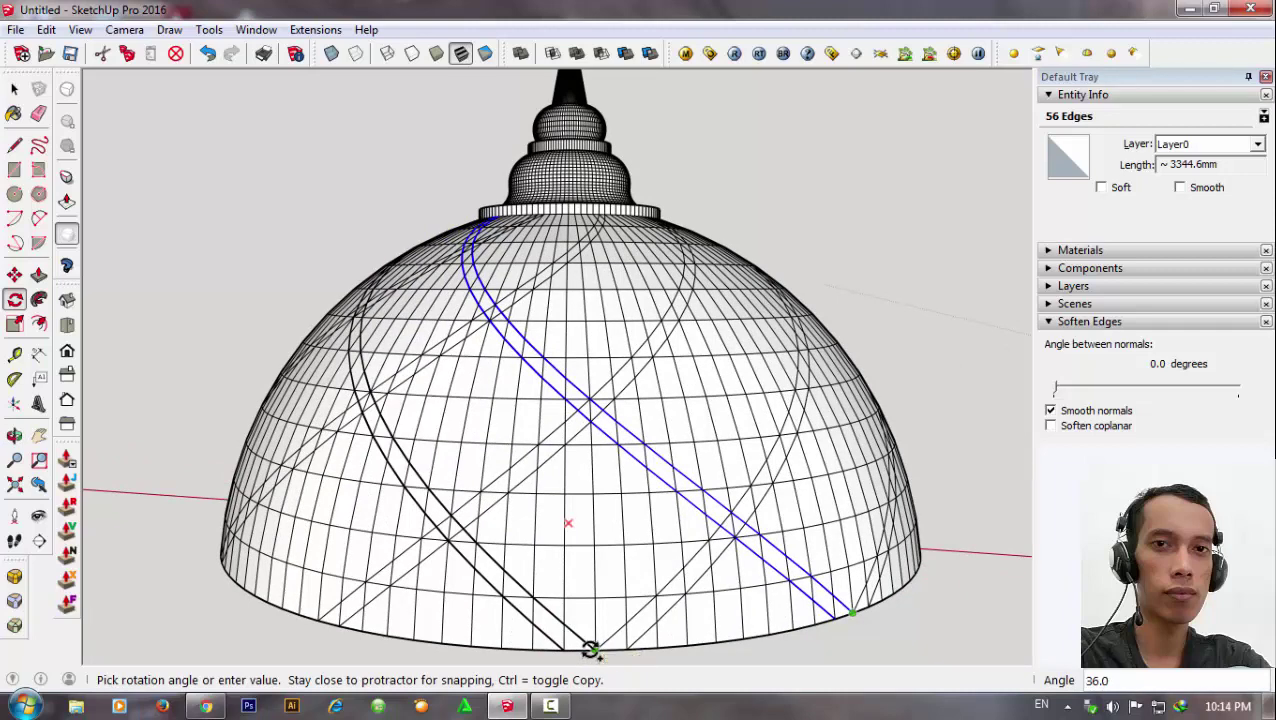
click(591, 650)
text(*10)
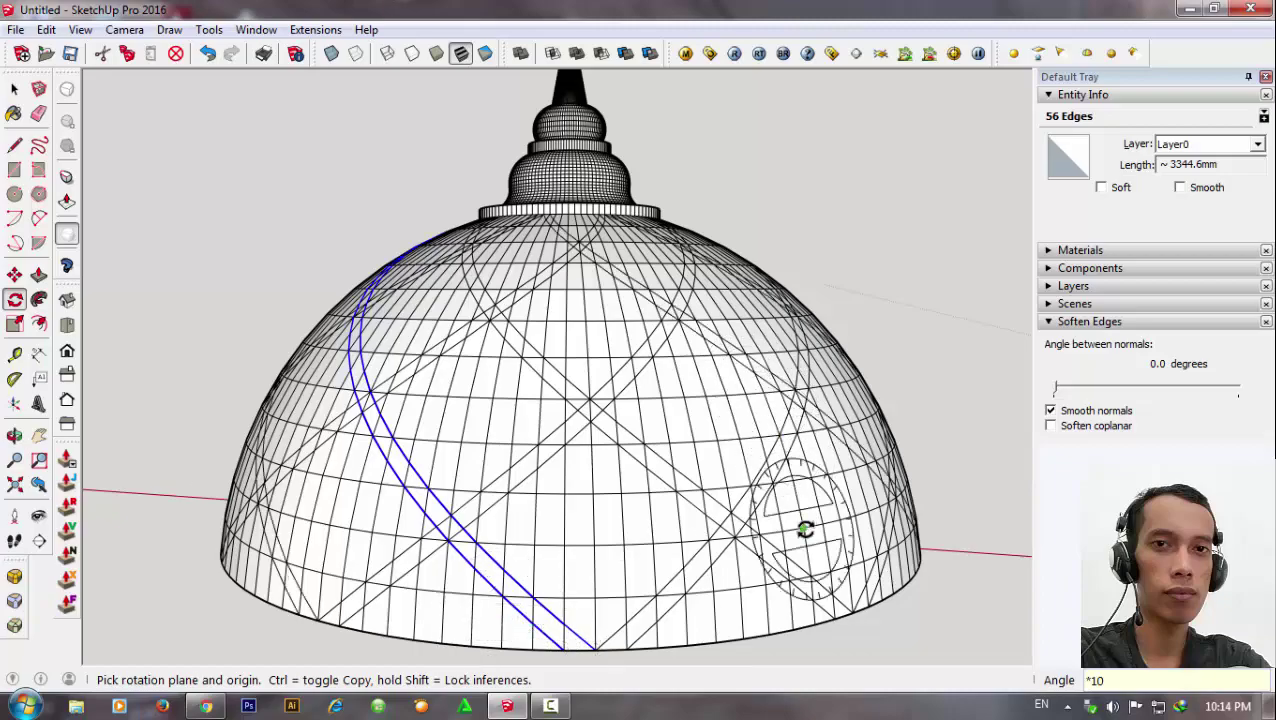
mouse_move(805, 530)
middle_down()
mouse_move(373, 532)
mouse_move(256, 498)
middle_up()
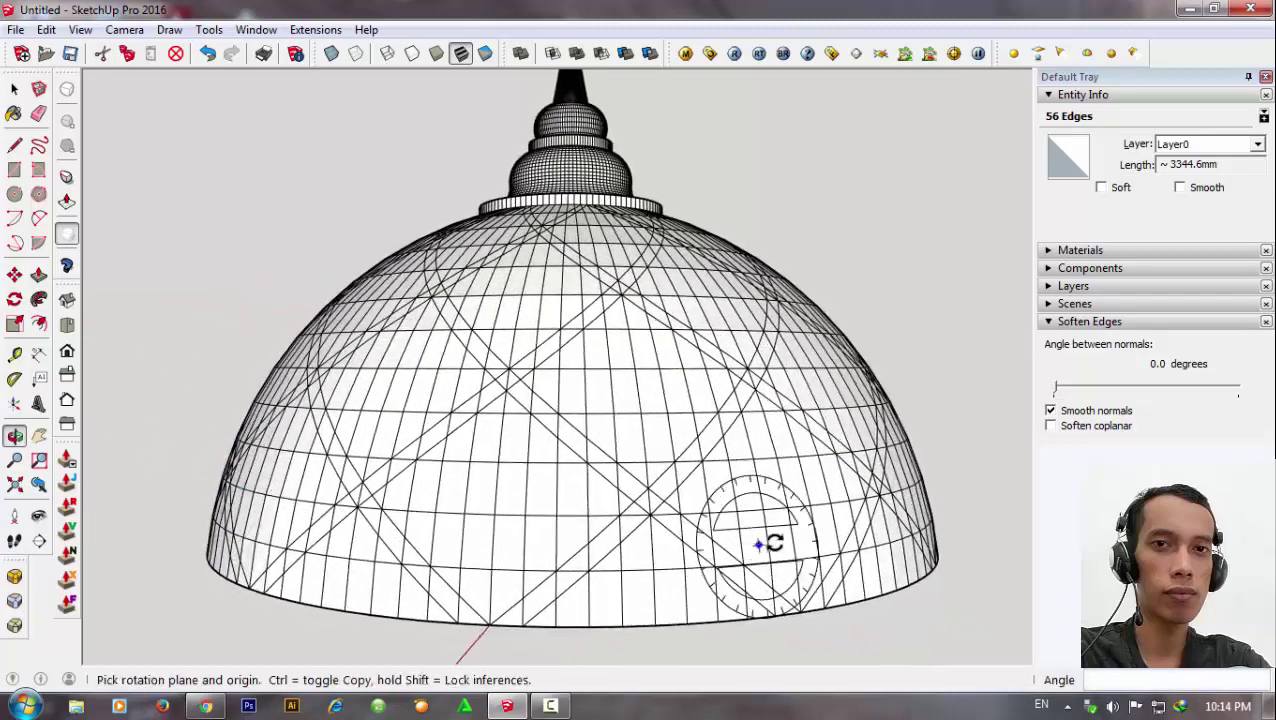
middle_drag(770, 543, 205, 496)
mouse_move(729, 450)
middle_down()
mouse_move(567, 521)
mouse_move(402, 521)
mouse_move(379, 501)
mouse_move(746, 484)
mouse_move(455, 384)
mouse_move(692, 413)
mouse_move(755, 327)
middle_up()
scroll(755, 327, down, 3)
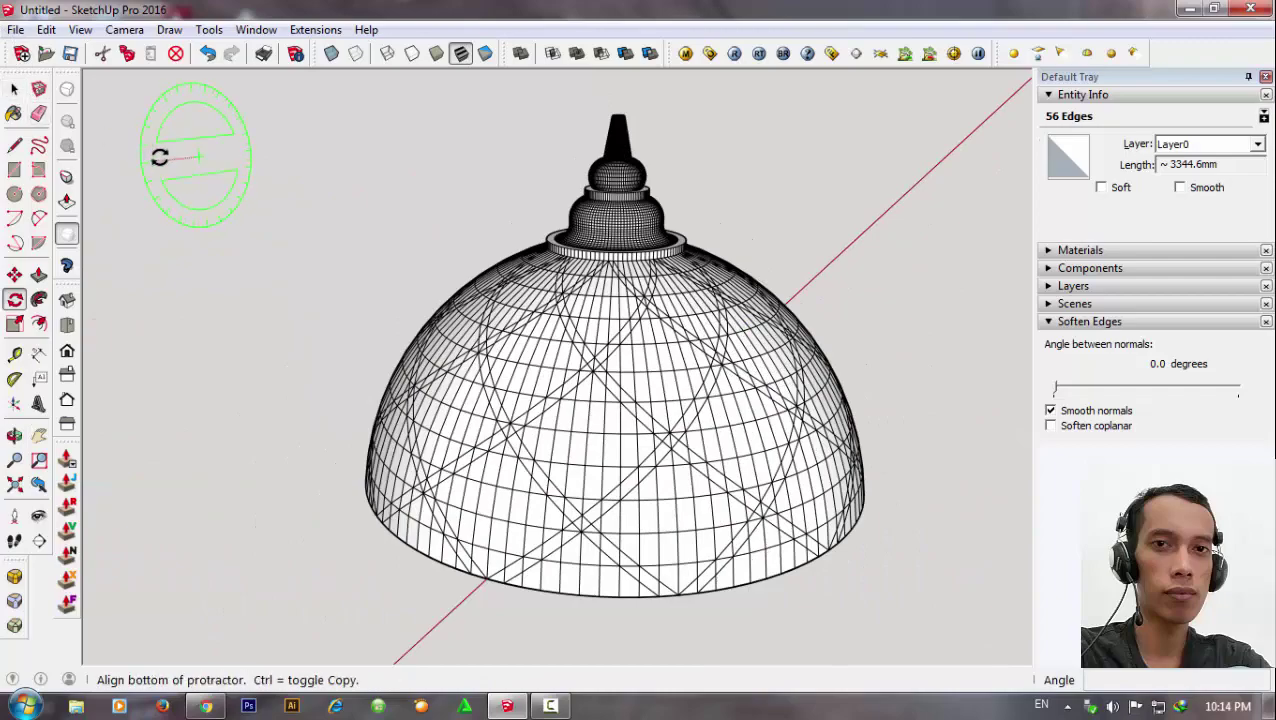
key(space)
mouse_move(560, 400)
middle_down()
mouse_move(638, 438)
mouse_move(270, 327)
mouse_move(743, 367)
mouse_move(598, 345)
mouse_move(668, 380)
middle_up()
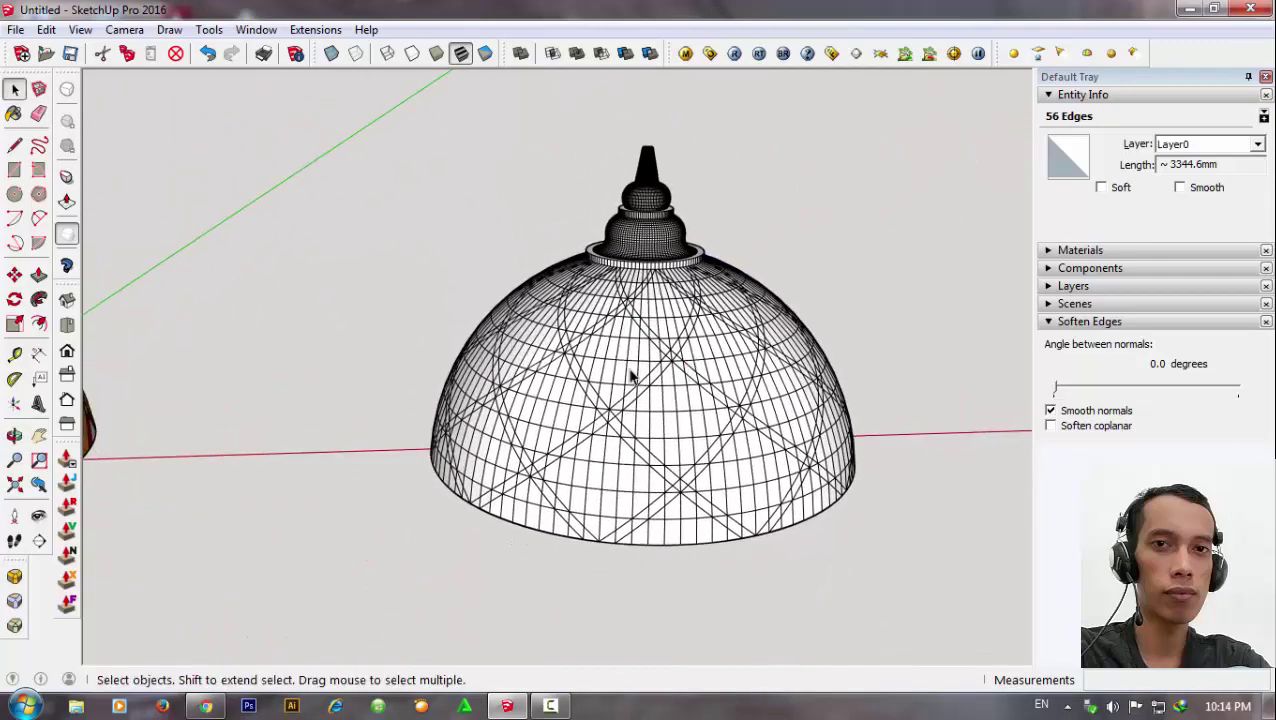
triple_click(590, 370)
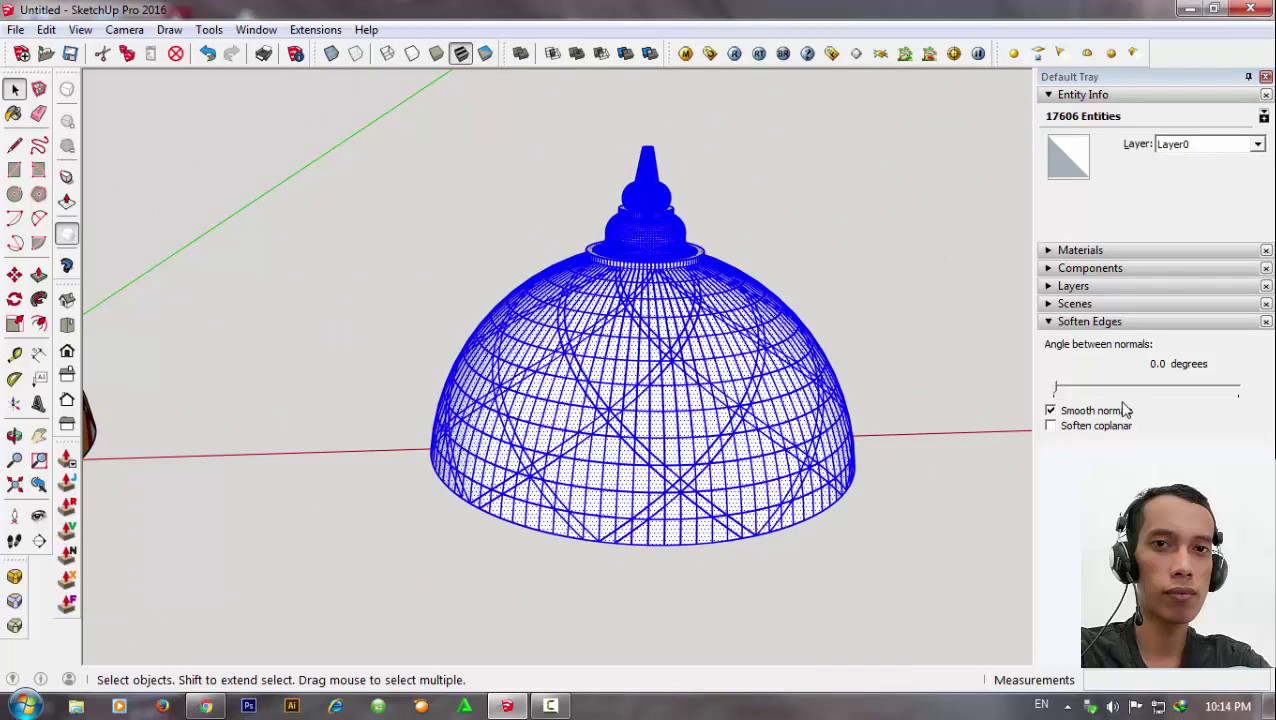
click(1088, 392)
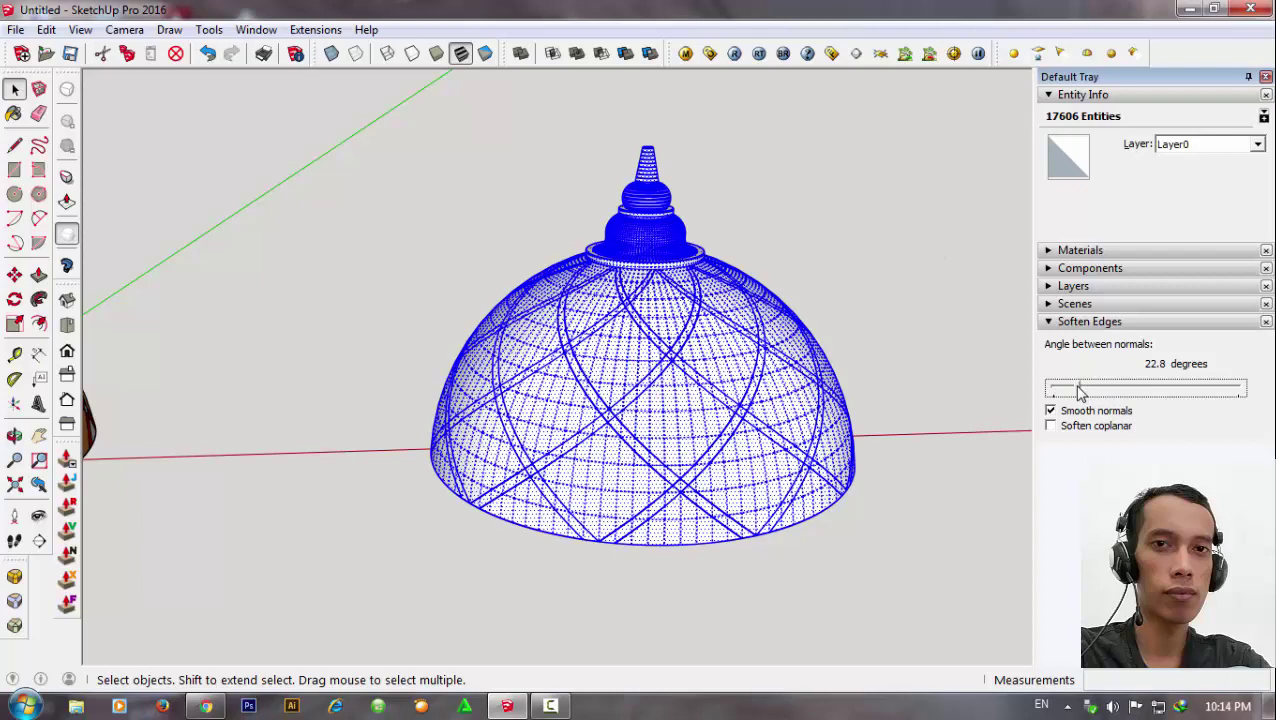
click(946, 400)
mouse_move(755, 384)
middle_down()
mouse_move(904, 384)
mouse_move(727, 477)
middle_up()
click(628, 512)
click(685, 480)
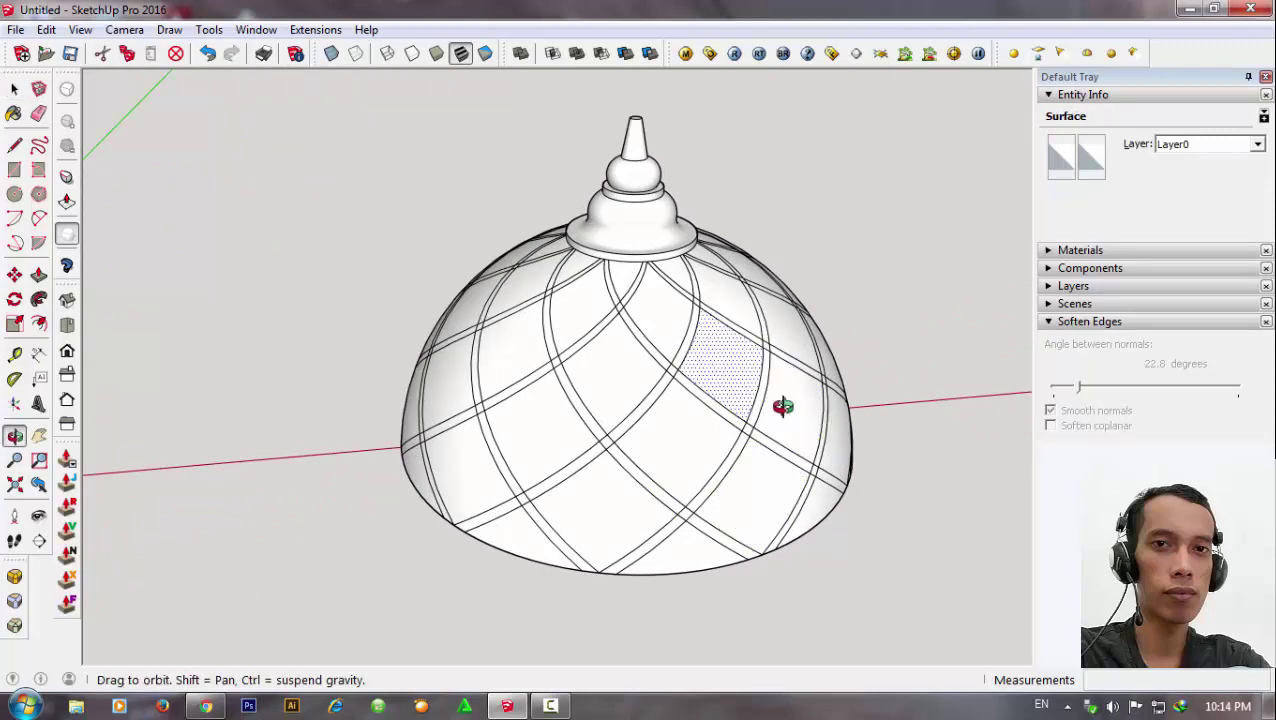
mouse_move(775, 407)
middle_down()
mouse_move(404, 328)
mouse_move(621, 307)
middle_up()
click(630, 345)
click(715, 438)
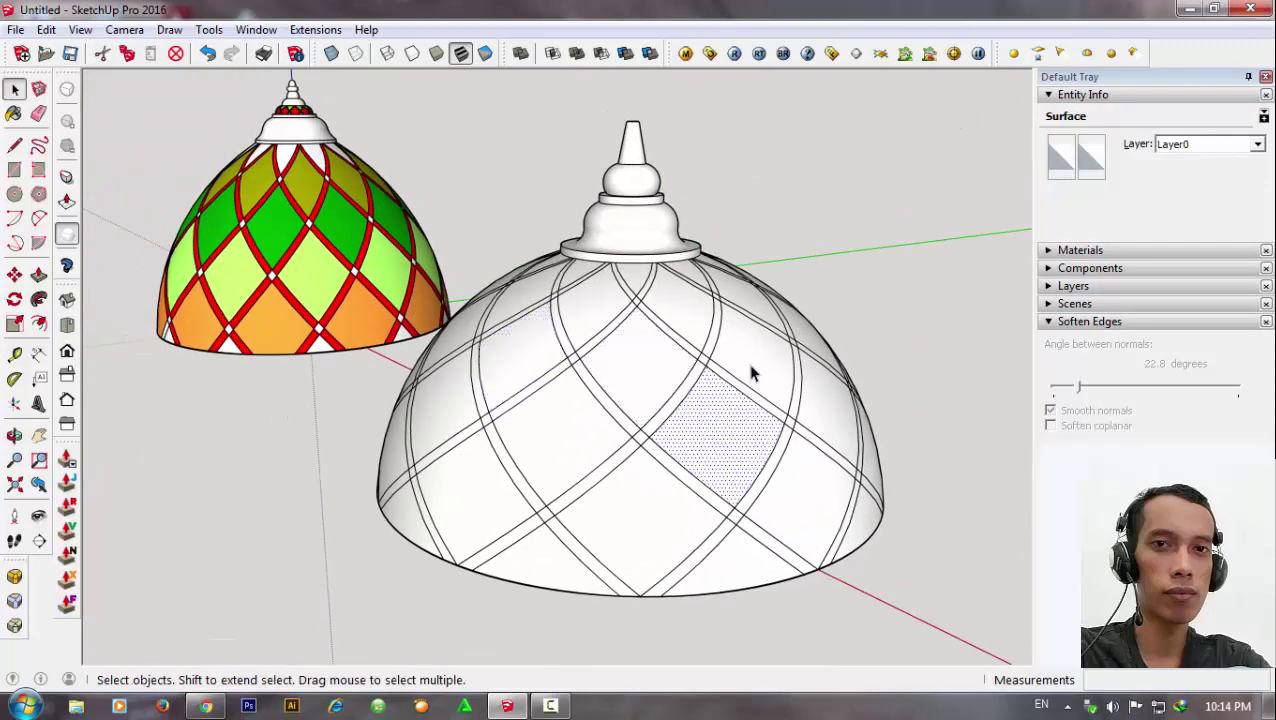
click(752, 367)
click(677, 320)
mouse_move(692, 393)
middle_down()
mouse_move(720, 456)
mouse_move(792, 266)
middle_up()
scroll(714, 265, up, 3)
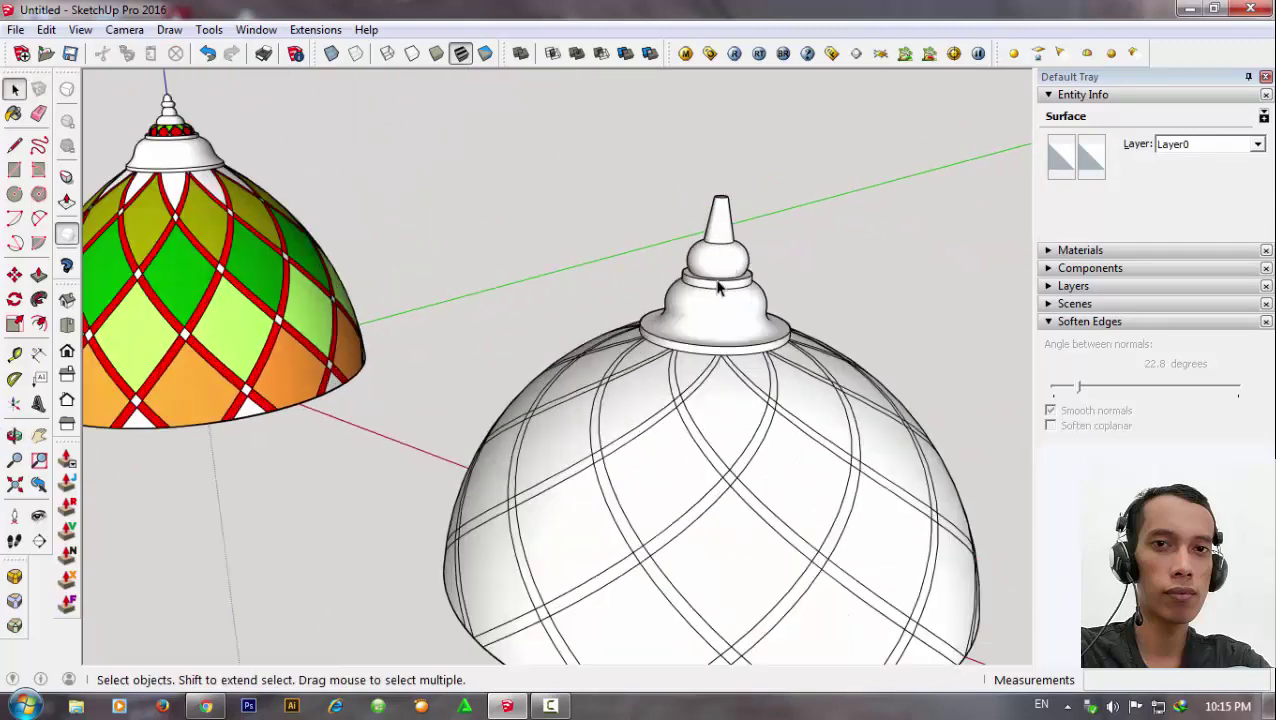
scroll(714, 265, up, 2)
triple_click(714, 265)
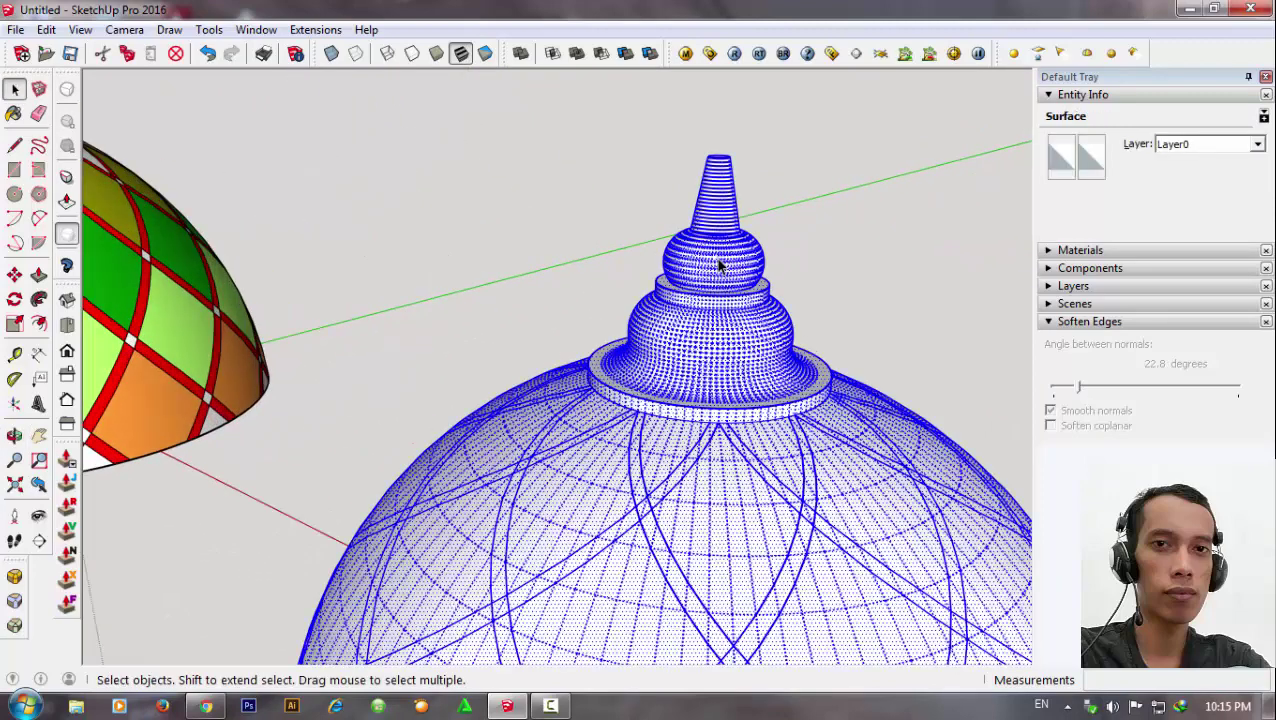
Set the edge softening back to 0° and deselect the dome.
drag(1079, 396, 1040, 397)
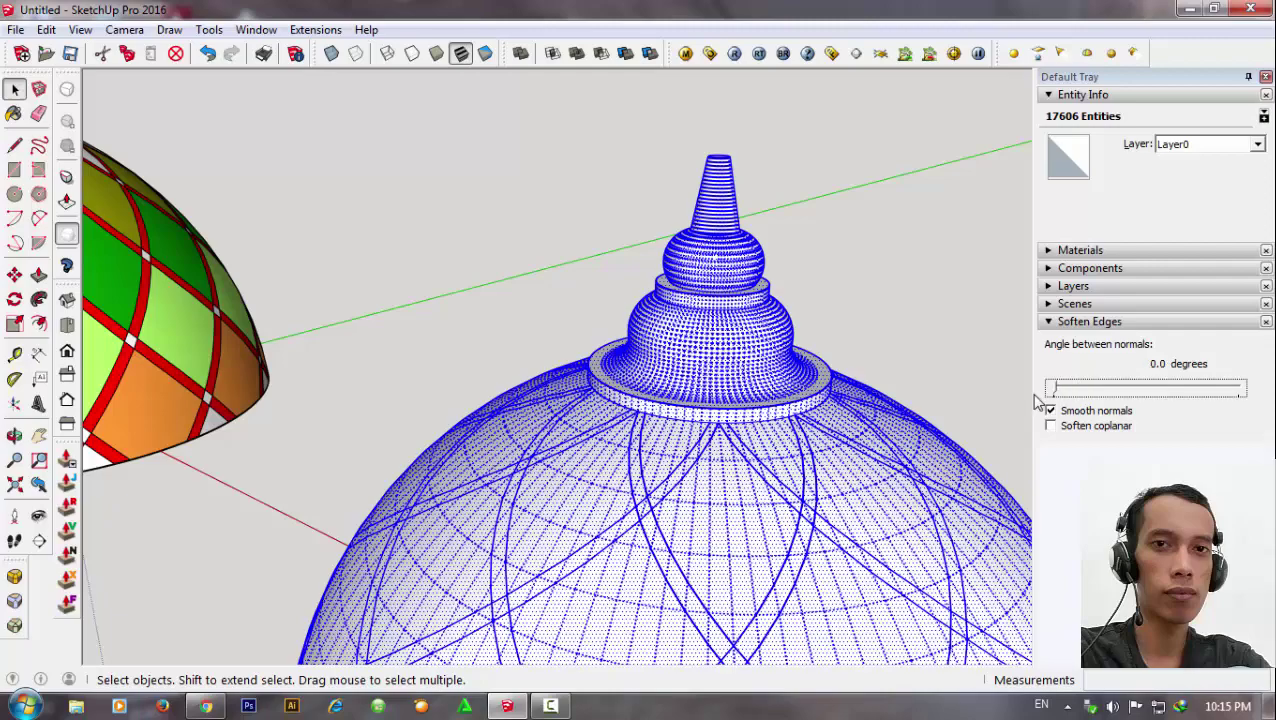
click(1005, 393)
scroll(755, 225, up, 3)
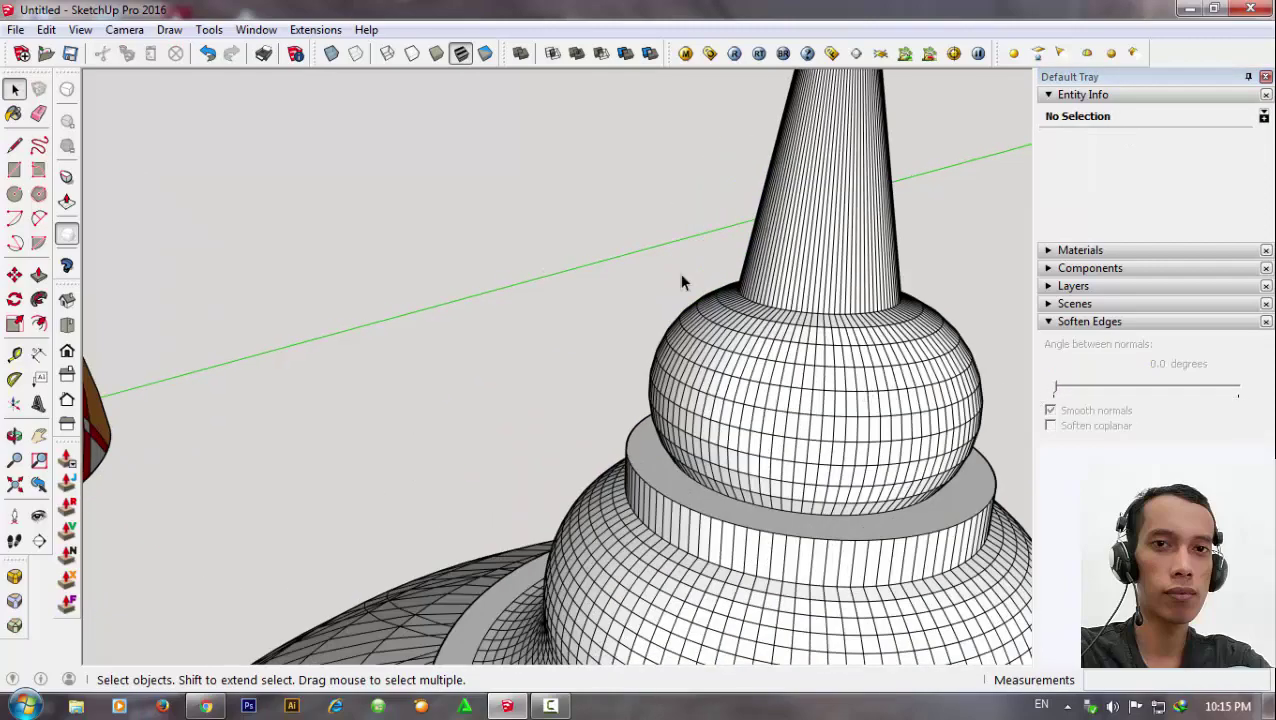
scroll(683, 283, down, 3)
middle_drag(826, 356, 815, 364)
scroll(781, 266, up, 3)
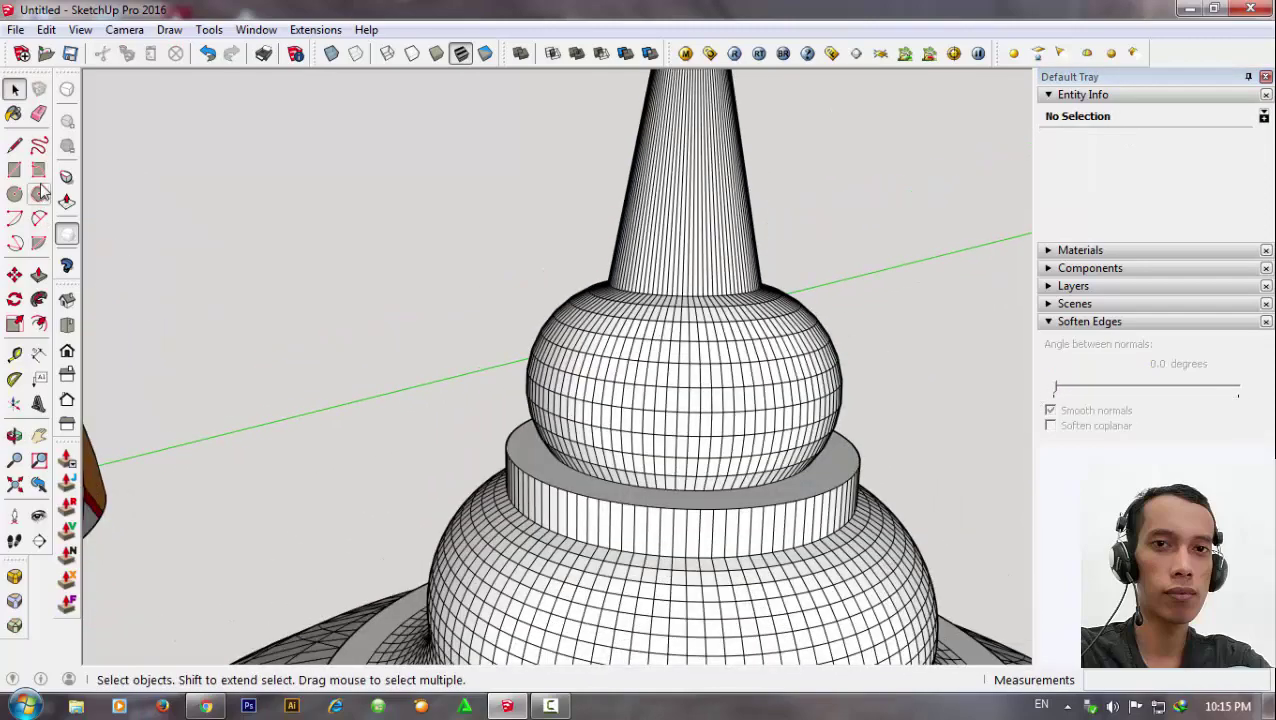
Begin drawing line segments across the finial ball's facets from its base.
click(15, 145)
scroll(662, 484, up, 2)
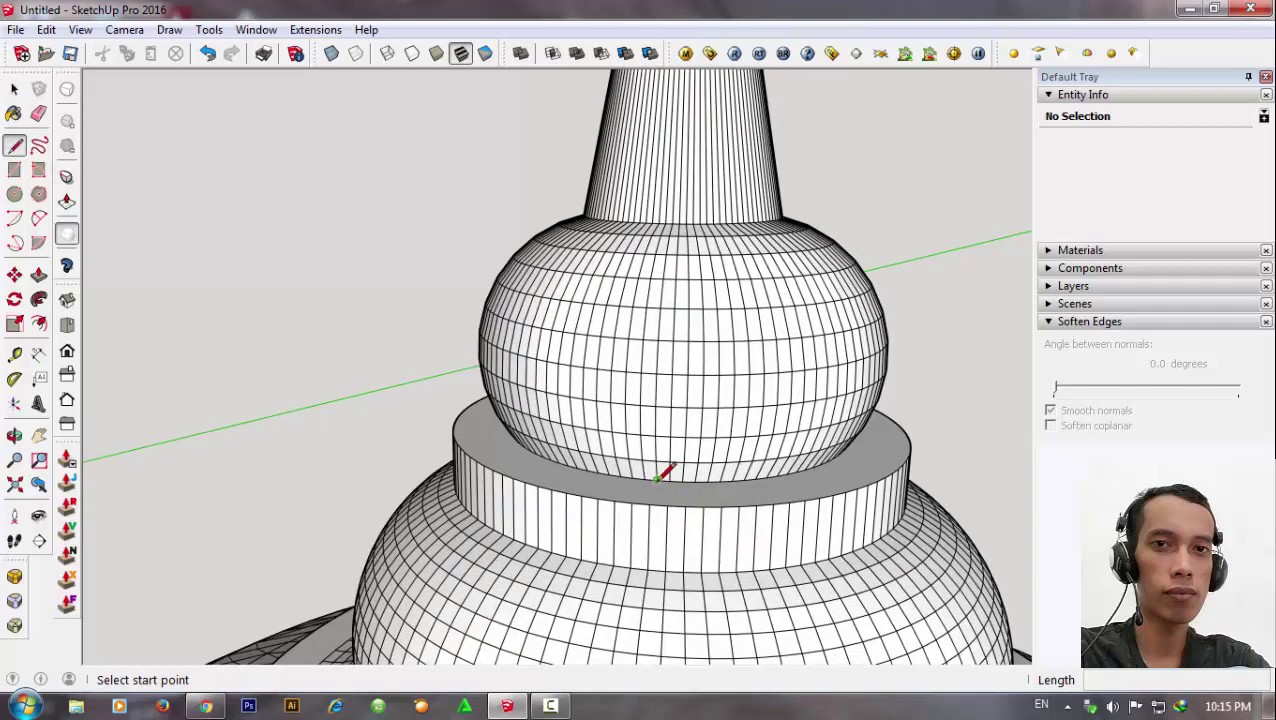
click(657, 478)
scroll(660, 472, up, 1)
scroll(663, 465, up, 1)
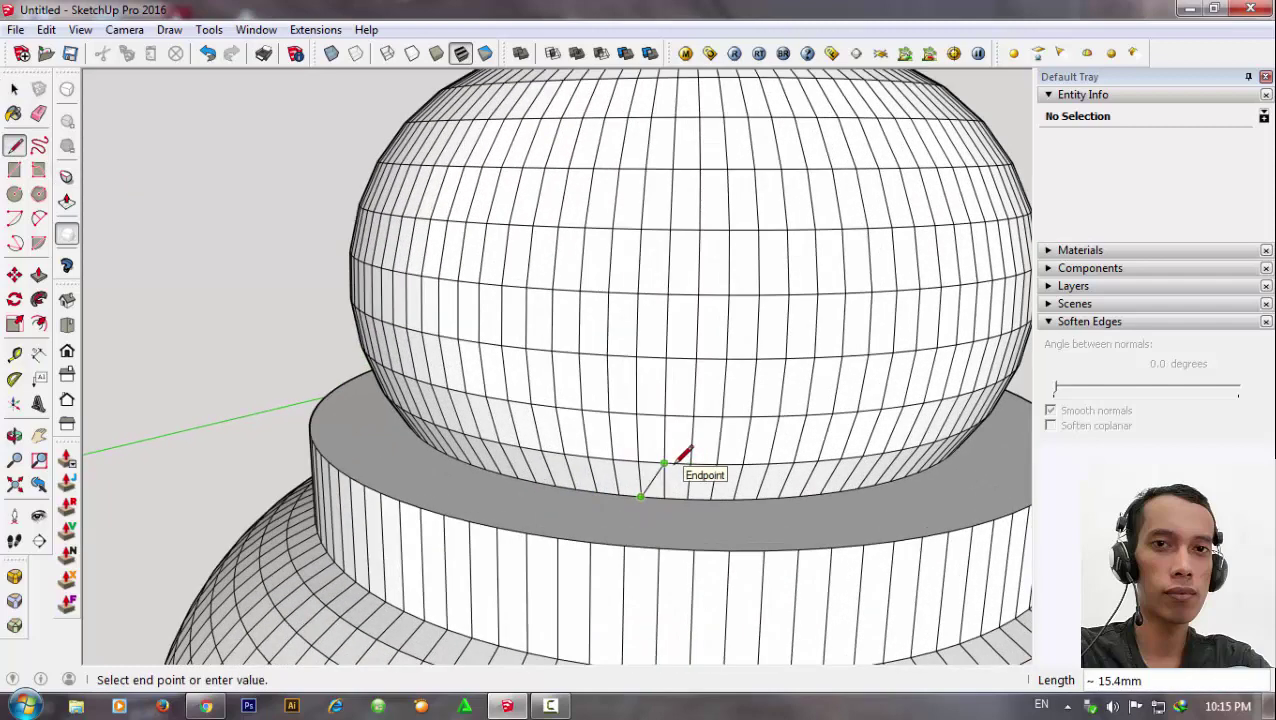
click(692, 415)
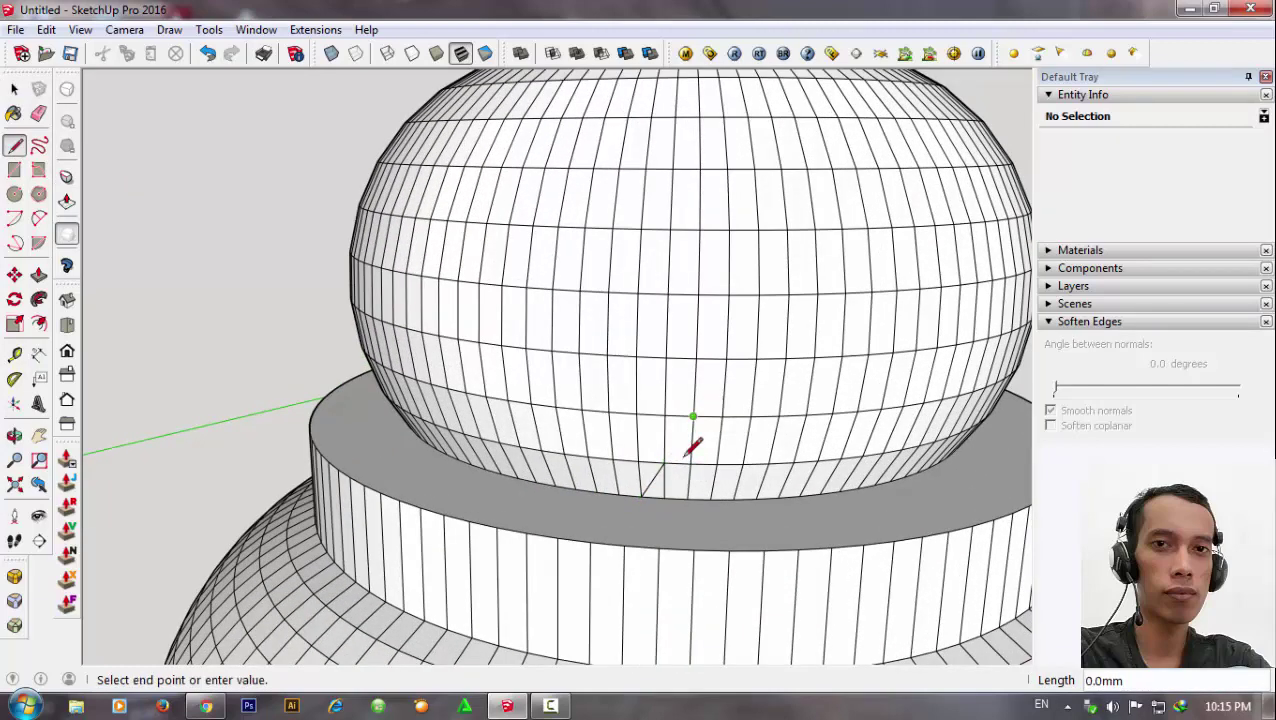
click(665, 463)
click(692, 415)
click(726, 358)
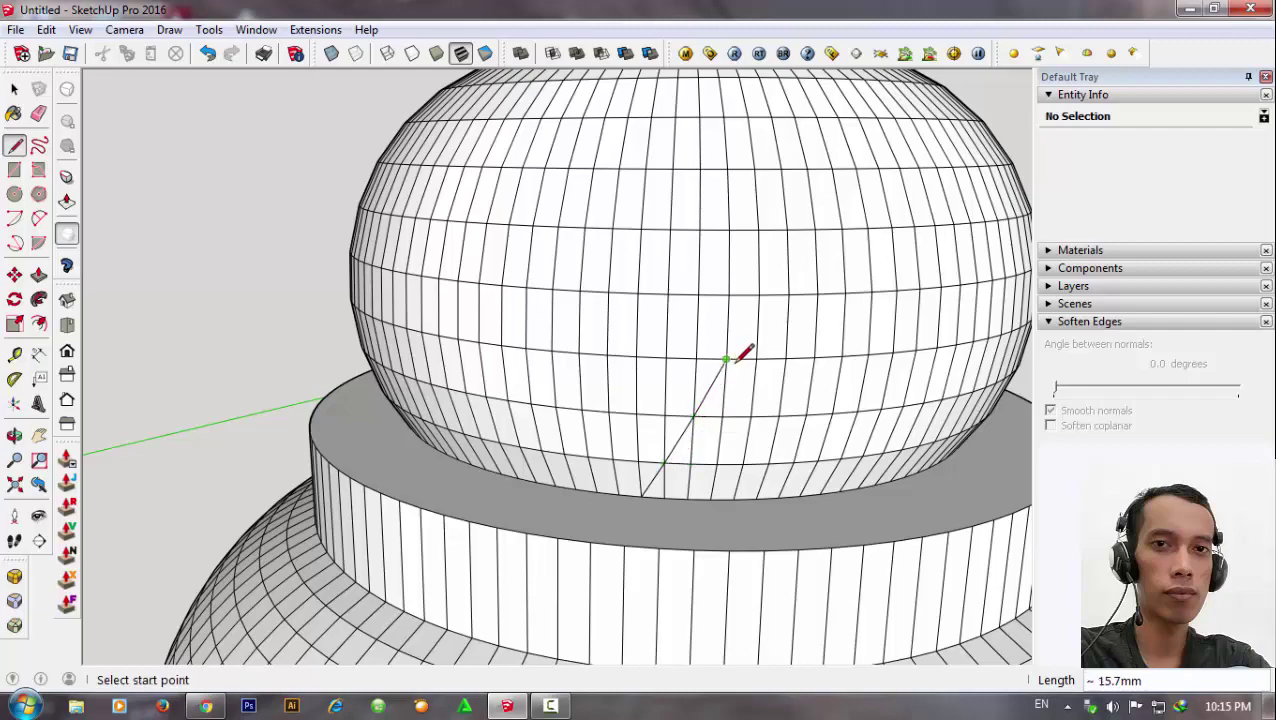
click(759, 294)
Draw the diagonal line up the finial ball's facets from near its base.
mouse_move(737, 434)
middle_down()
mouse_move(786, 330)
mouse_move(738, 413)
mouse_move(601, 515)
mouse_move(580, 422)
middle_up()
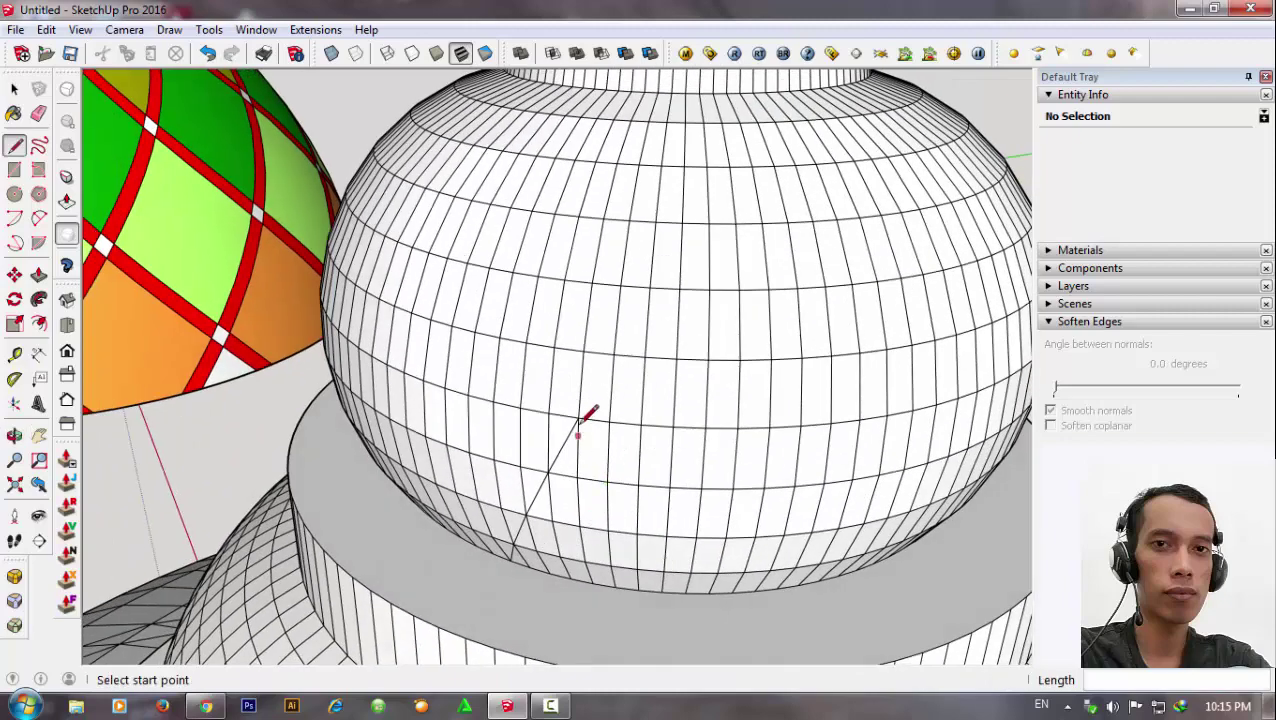
click(579, 420)
click(614, 352)
click(614, 352)
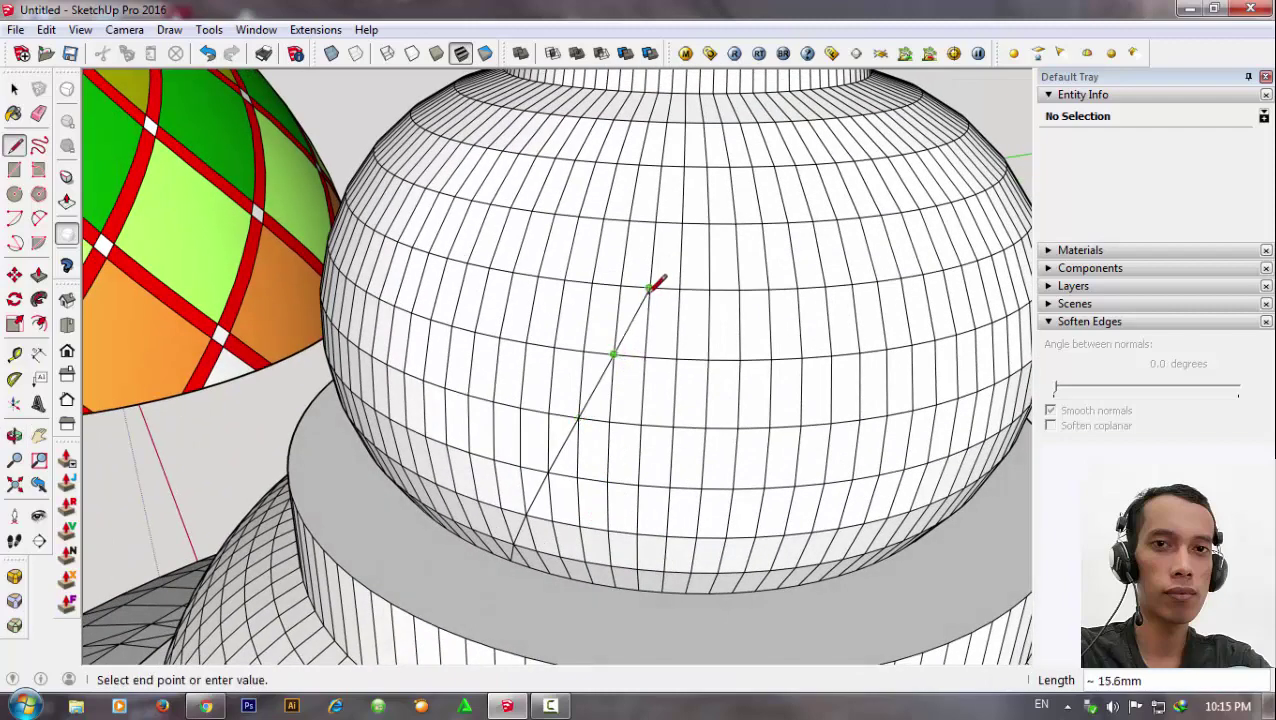
click(649, 288)
click(649, 288)
scroll(676, 283, down, 2)
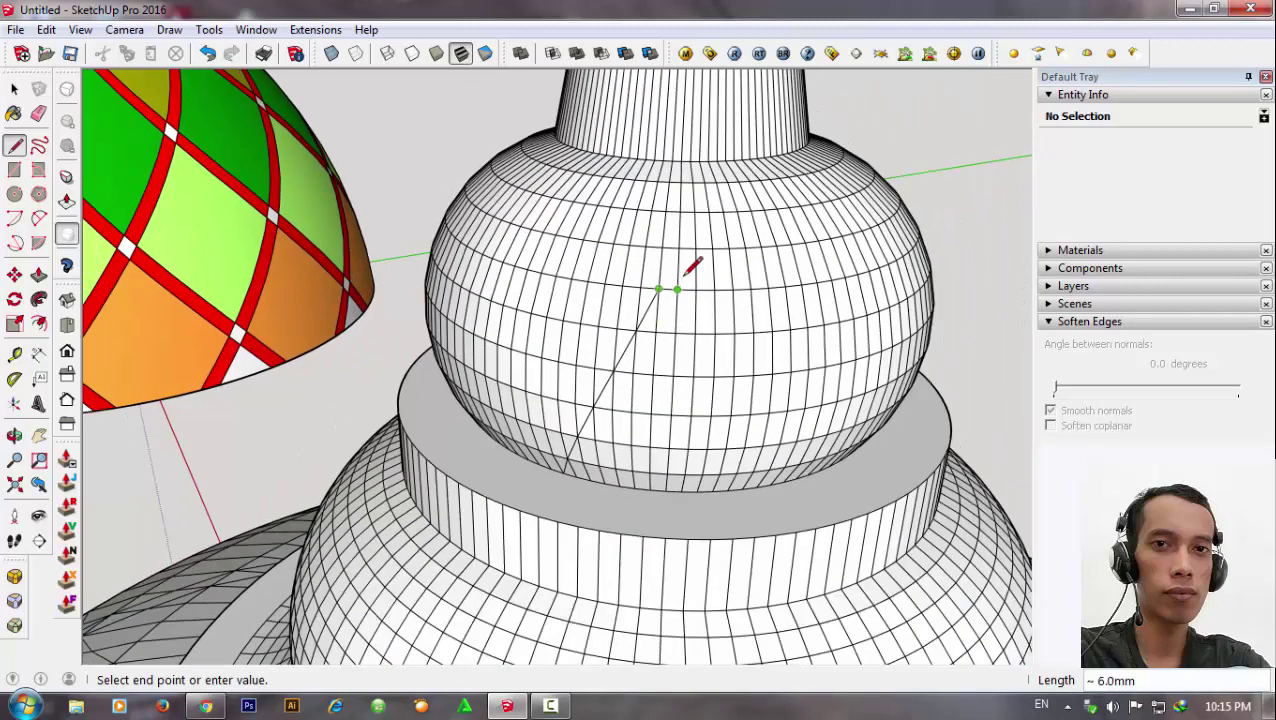
scroll(683, 268, up, 1)
click(677, 244)
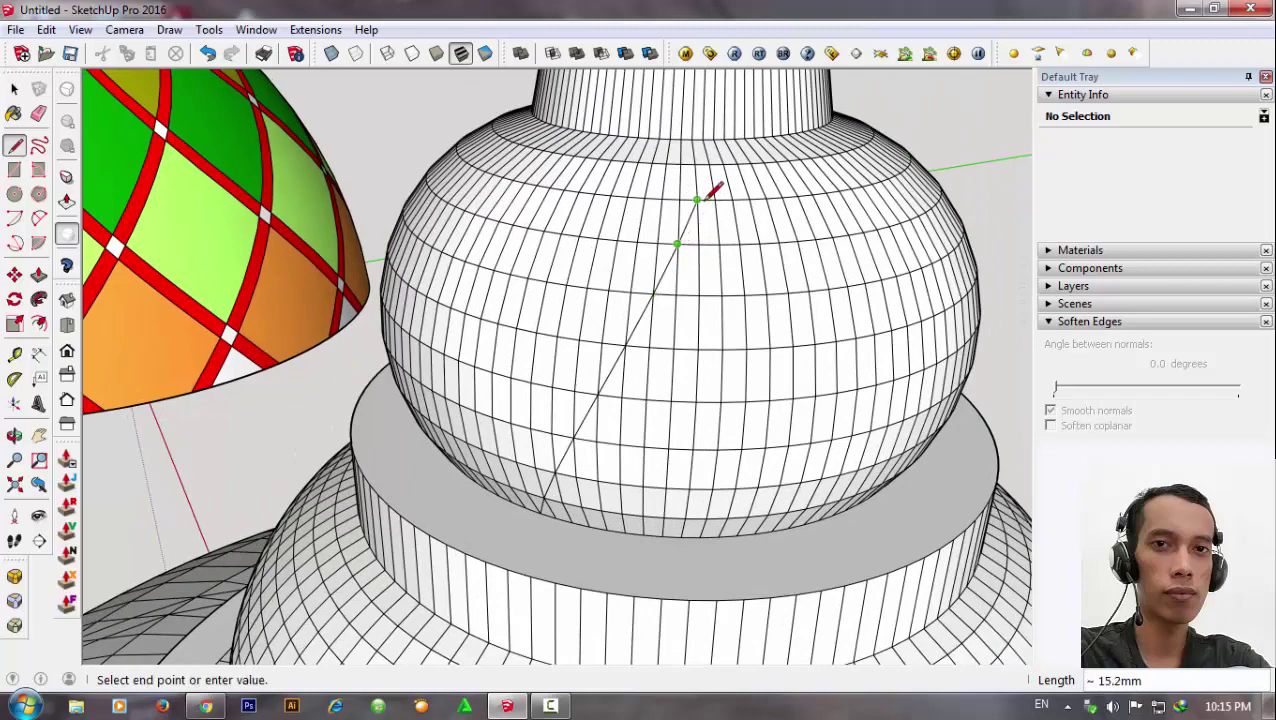
click(697, 200)
click(697, 200)
Finish the diagonal with its last segment up to the ball's neck.
key(Escape)
click(708, 164)
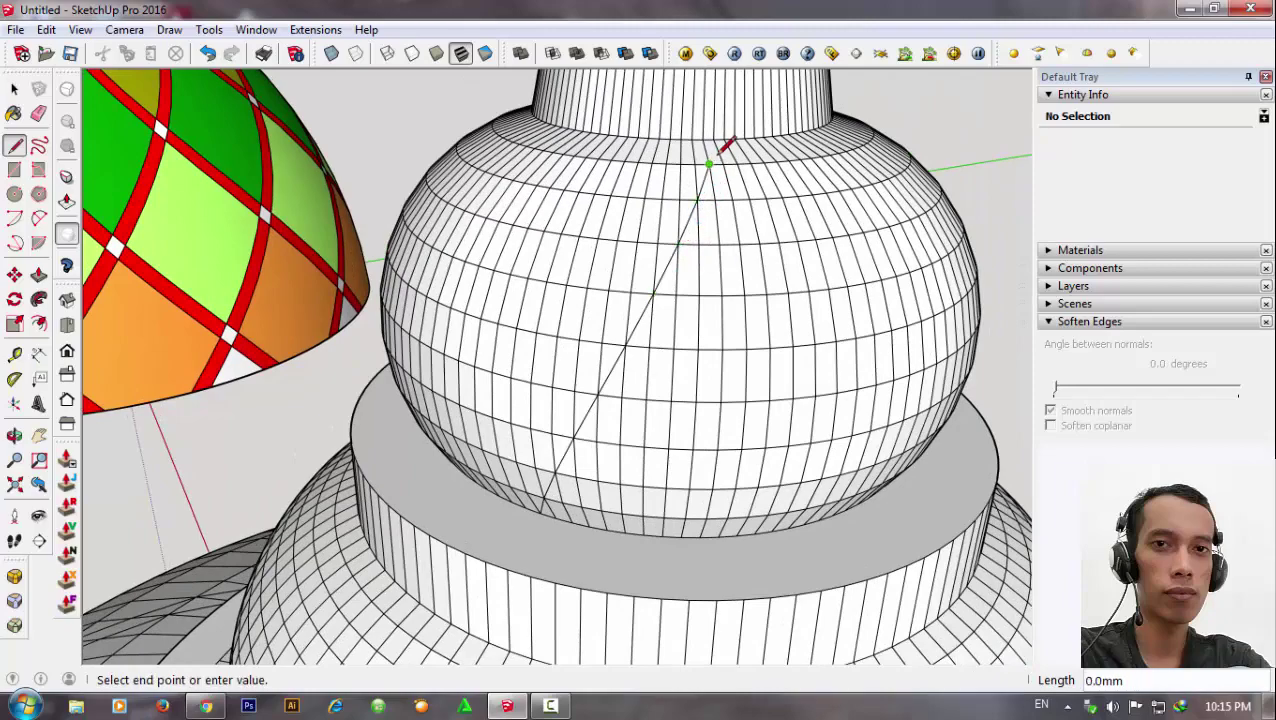
click(712, 138)
scroll(675, 336, down, 2)
mouse_move(675, 336)
middle_down()
mouse_move(769, 305)
mouse_move(686, 322)
mouse_move(763, 364)
middle_up()
scroll(651, 310, down, 1)
Select the diagonal line's edges on the finial ball, from bottom edge to top edge.
key(space)
scroll(686, 421, up, 2)
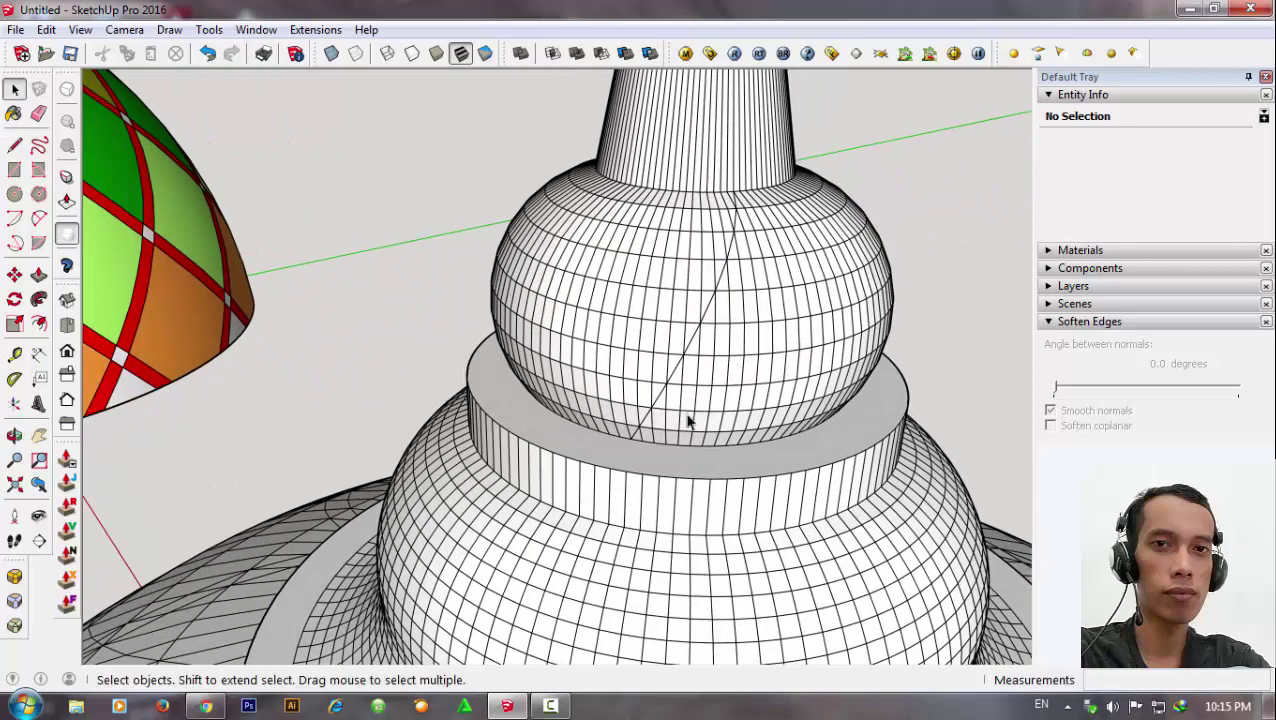
scroll(632, 440, up, 1)
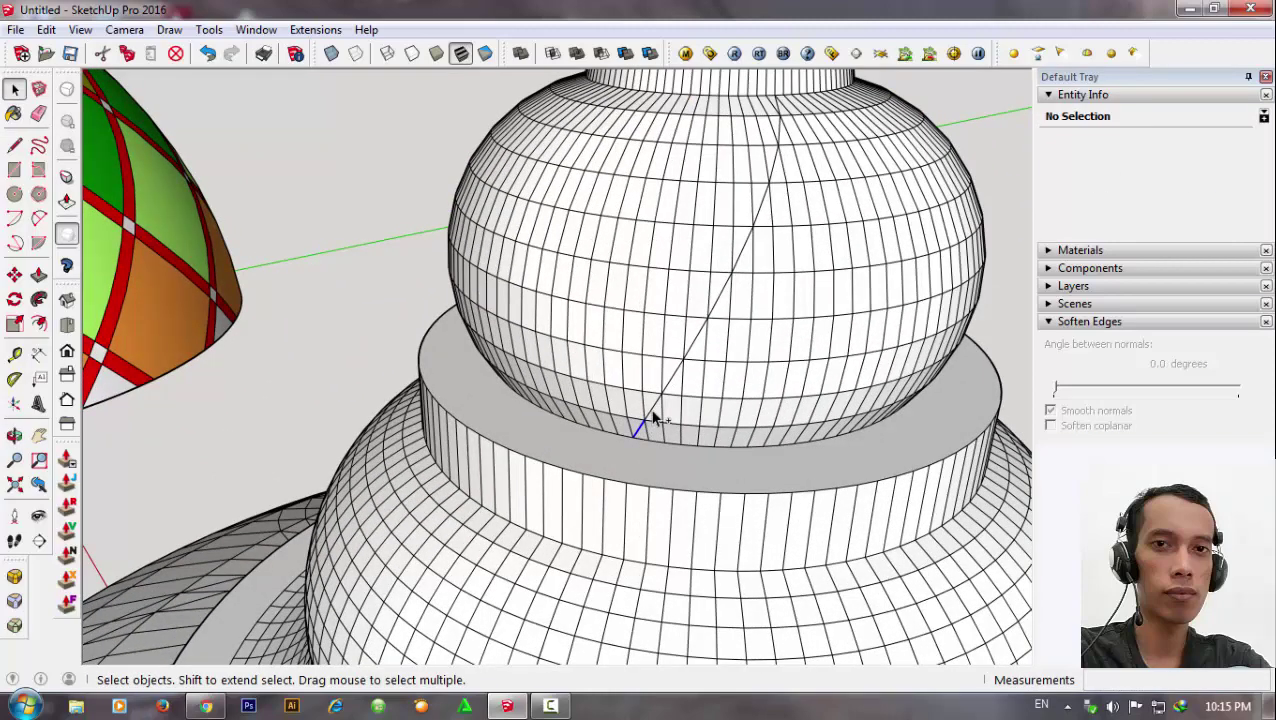
click(652, 418)
shift+click(698, 346)
mouse_move(698, 346)
middle_down()
mouse_move(698, 407)
mouse_move(697, 373)
middle_up()
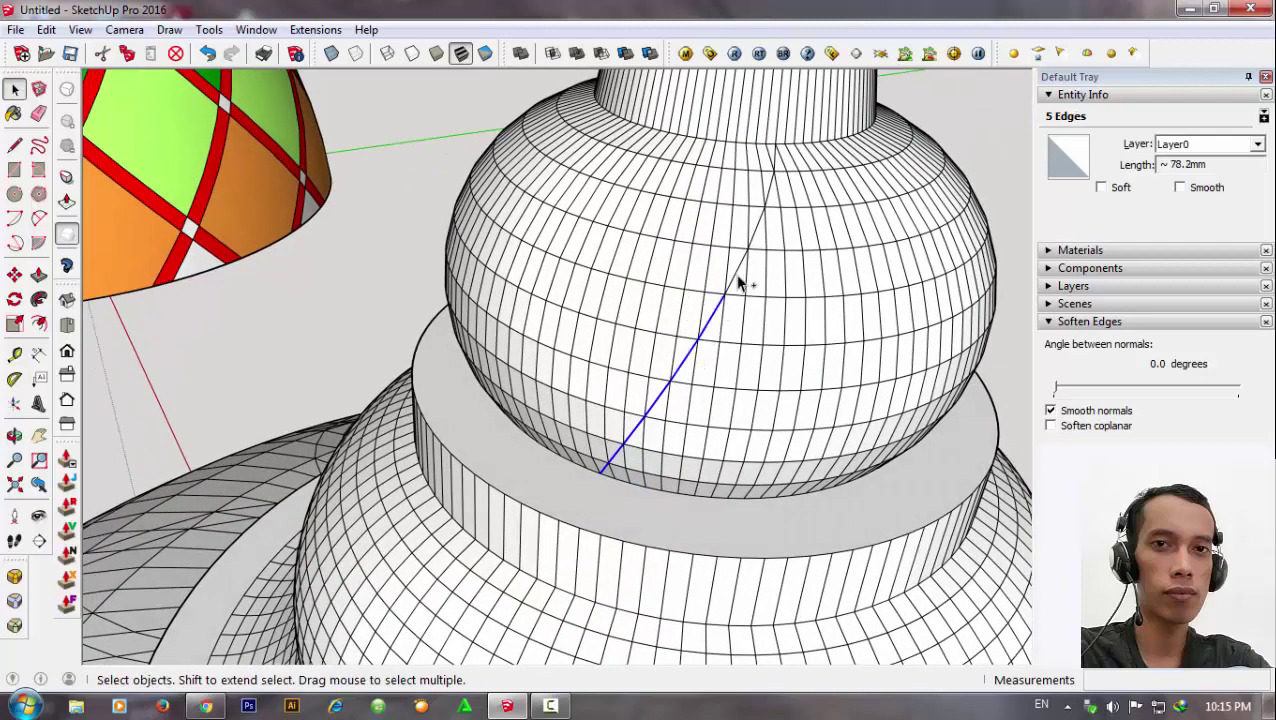
shift+click(762, 224)
scroll(765, 210, up, 1)
scroll(772, 196, up, 1)
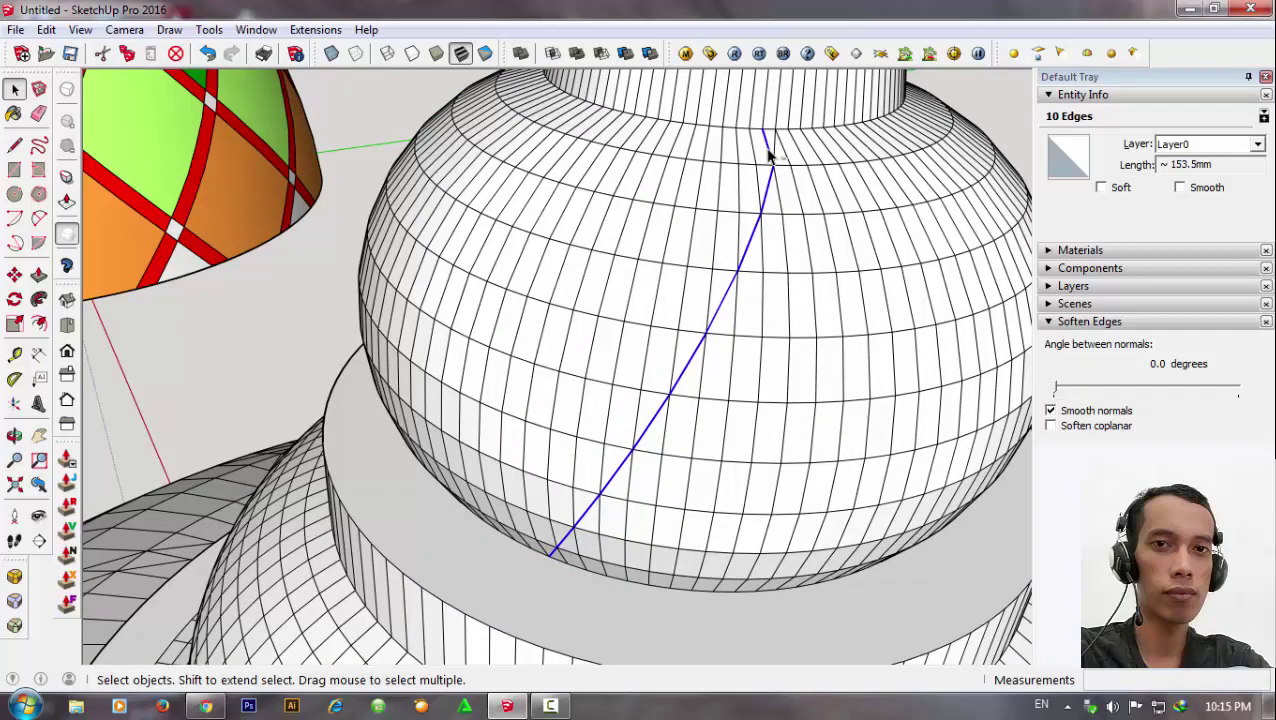
shift+click(784, 177)
Zoom out to the whole lamp and switch to the Rotate tool.
scroll(695, 532, down, 2)
scroll(752, 285, down, 2)
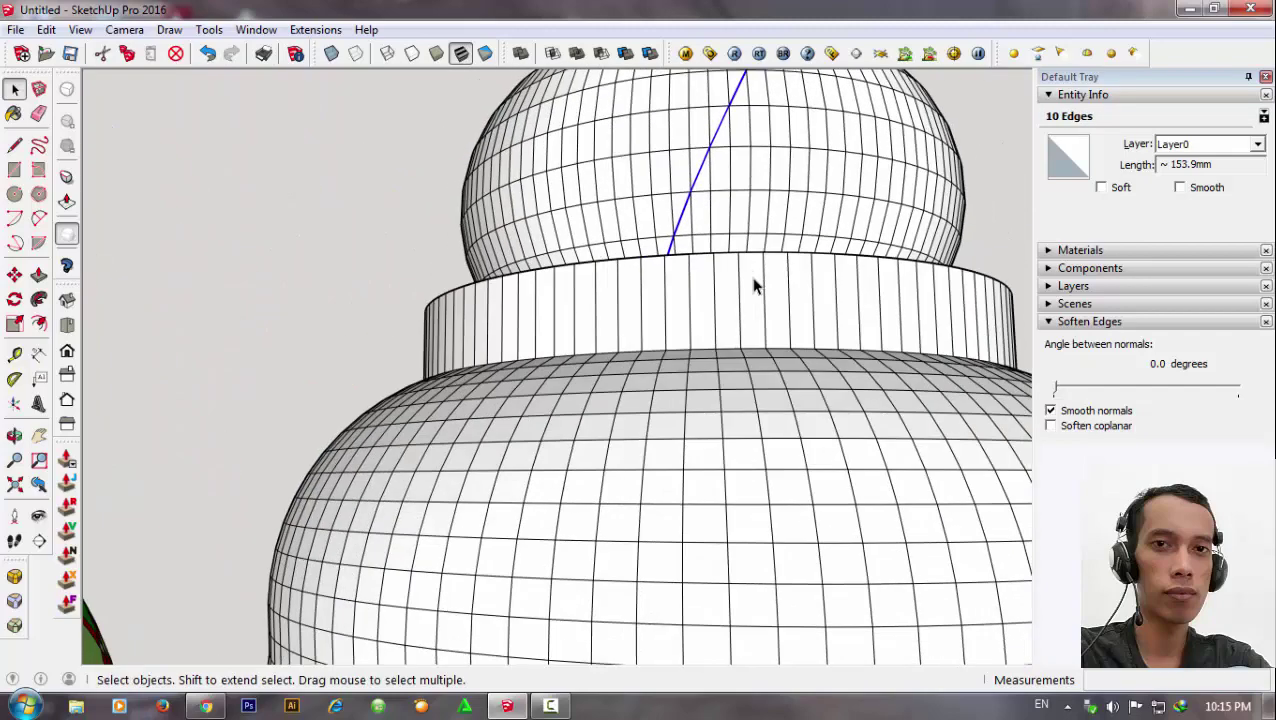
scroll(684, 464, down, 1)
scroll(685, 335, down, 1)
scroll(685, 335, down, 1)
scroll(675, 293, down, 1)
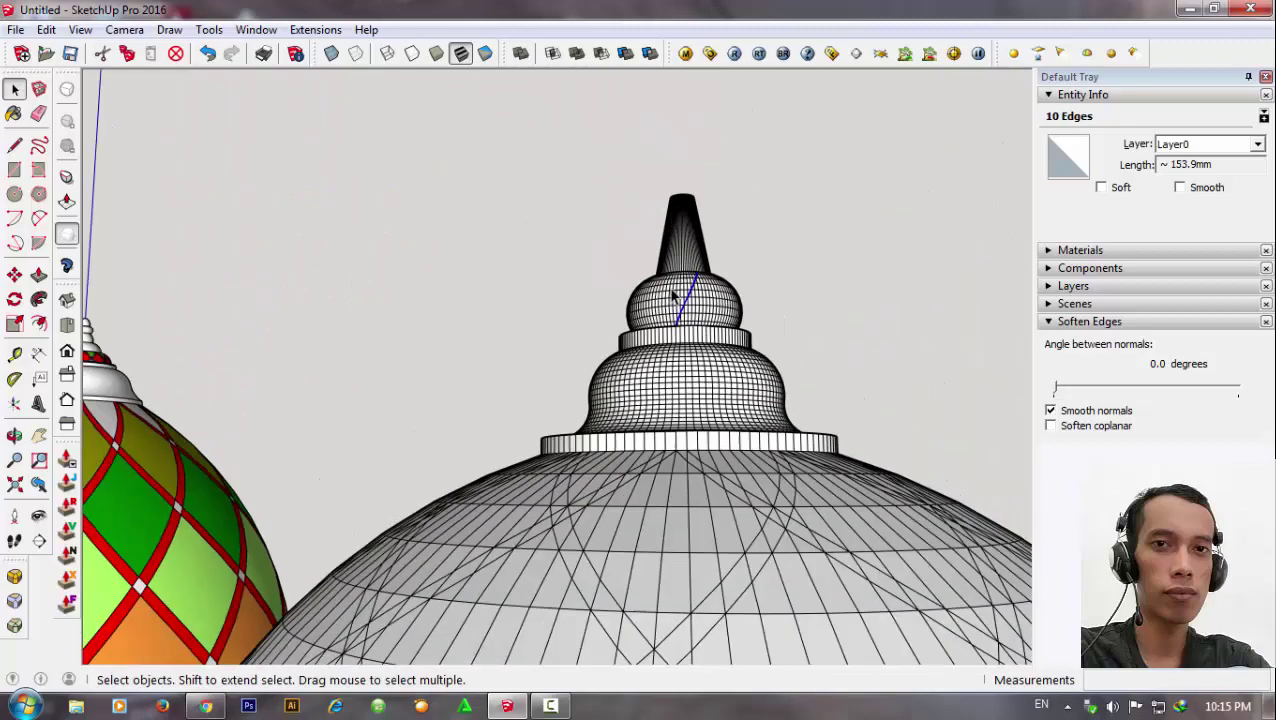
scroll(650, 300, down, 2)
scroll(638, 297, down, 1)
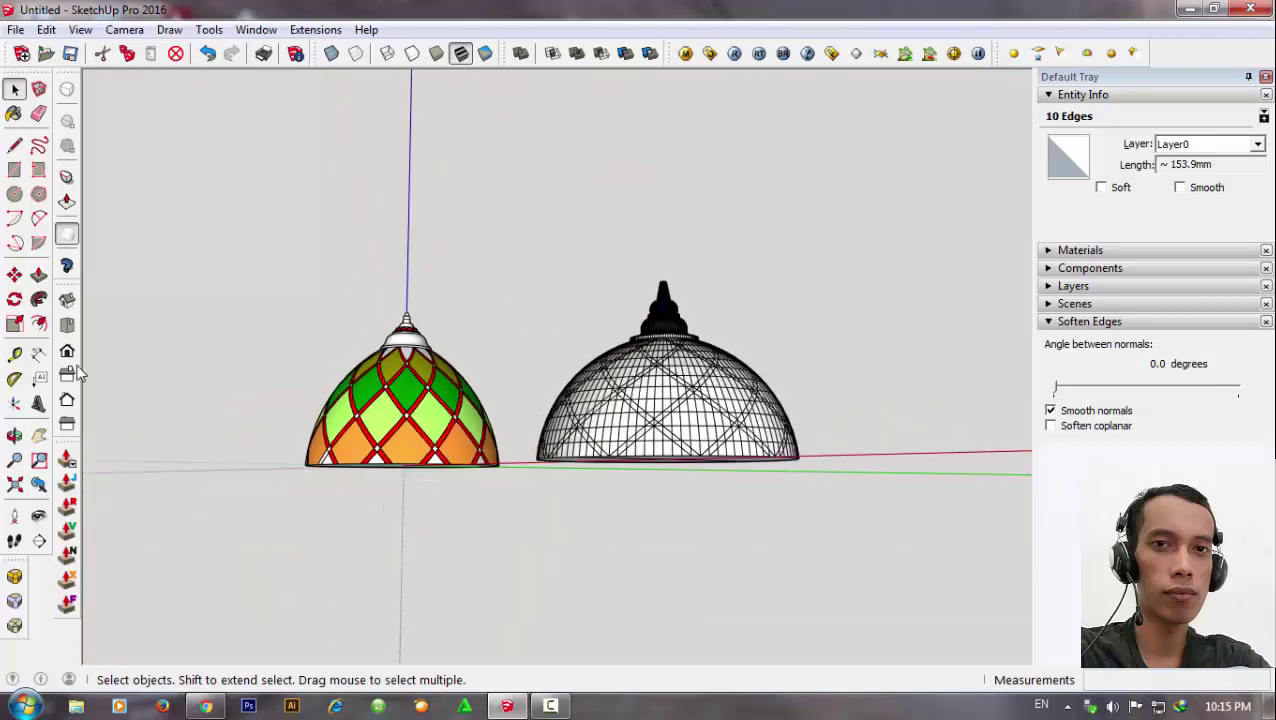
click(14, 299)
mouse_move(555, 533)
middle_down()
mouse_move(752, 428)
mouse_move(647, 424)
middle_up()
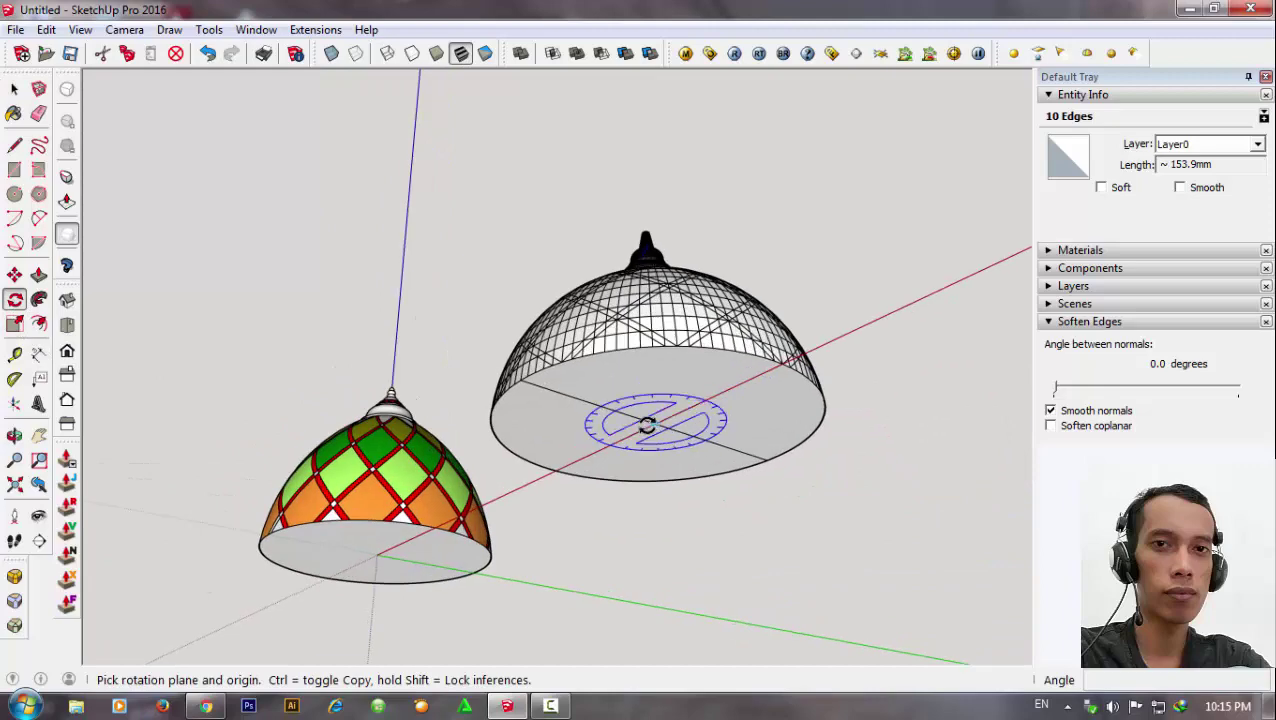
Copy the finial's diagonal line 7.2° around the dome base centre, anchored at its bottom end.
drag(655, 424, 664, 427)
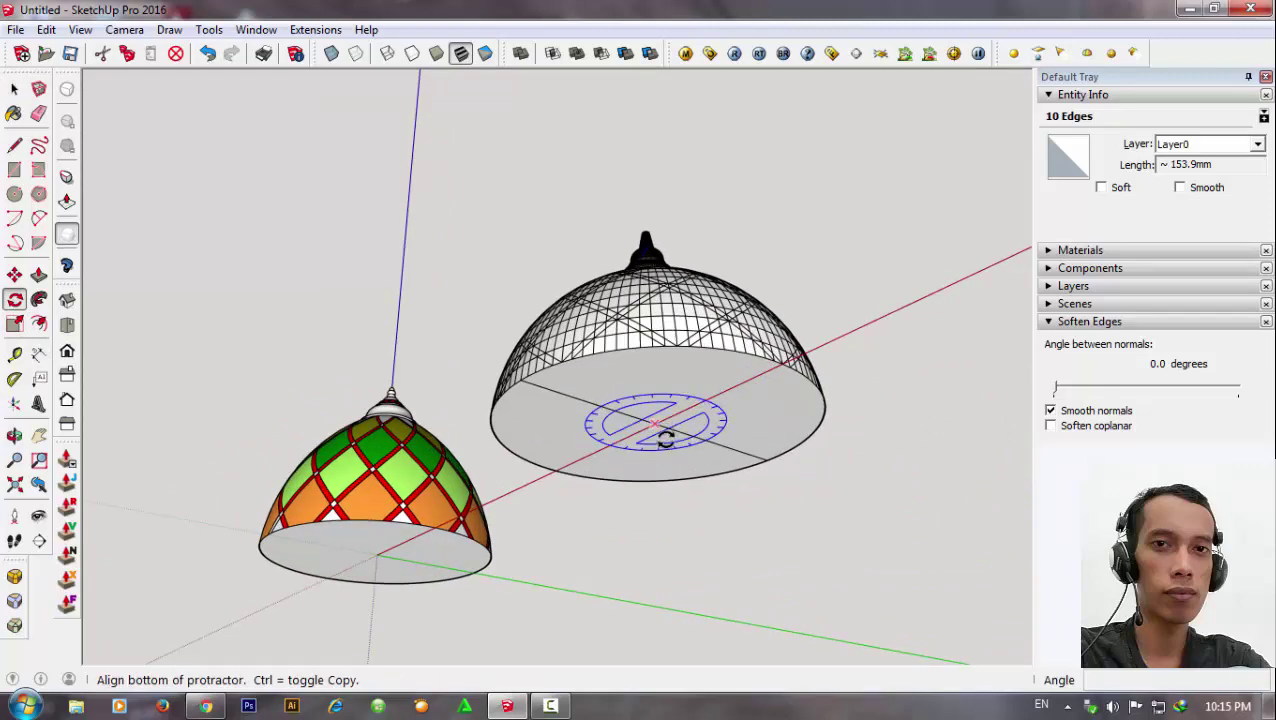
middle_drag(688, 482, 700, 540)
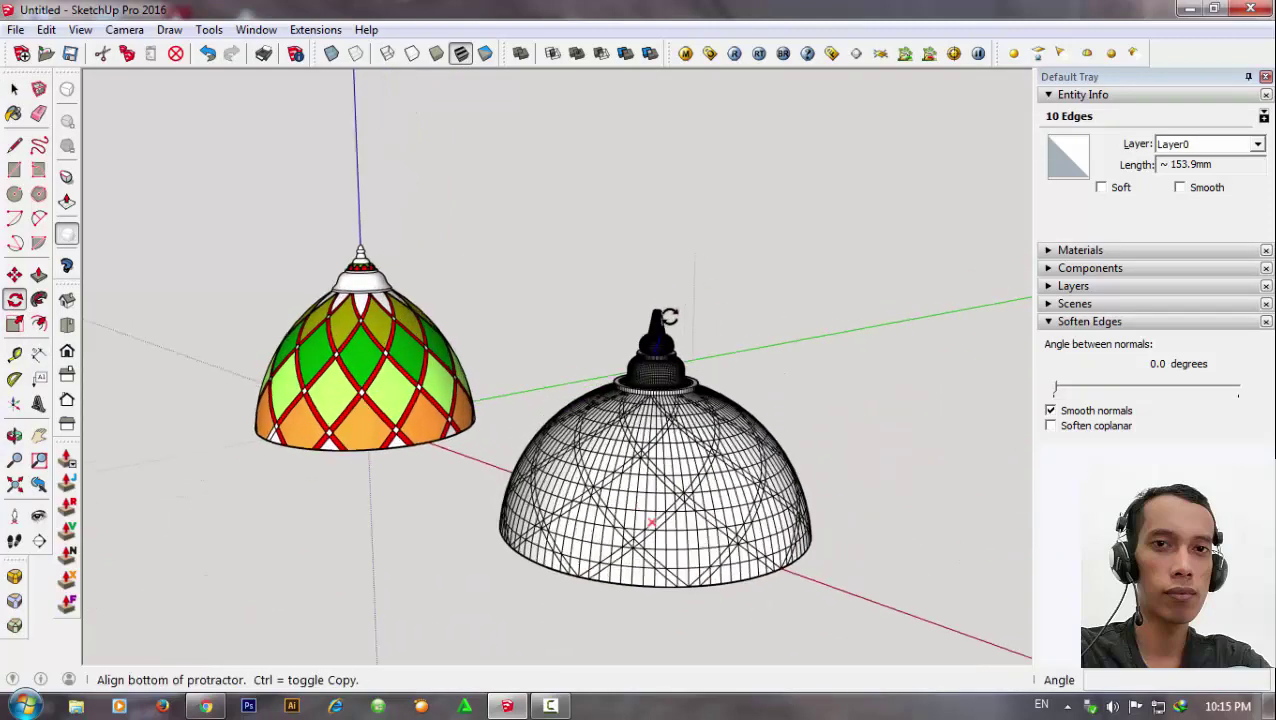
scroll(606, 480, up, 5)
scroll(606, 480, up, 3)
middle_drag(601, 434, 604, 458)
scroll(601, 436, up, 3)
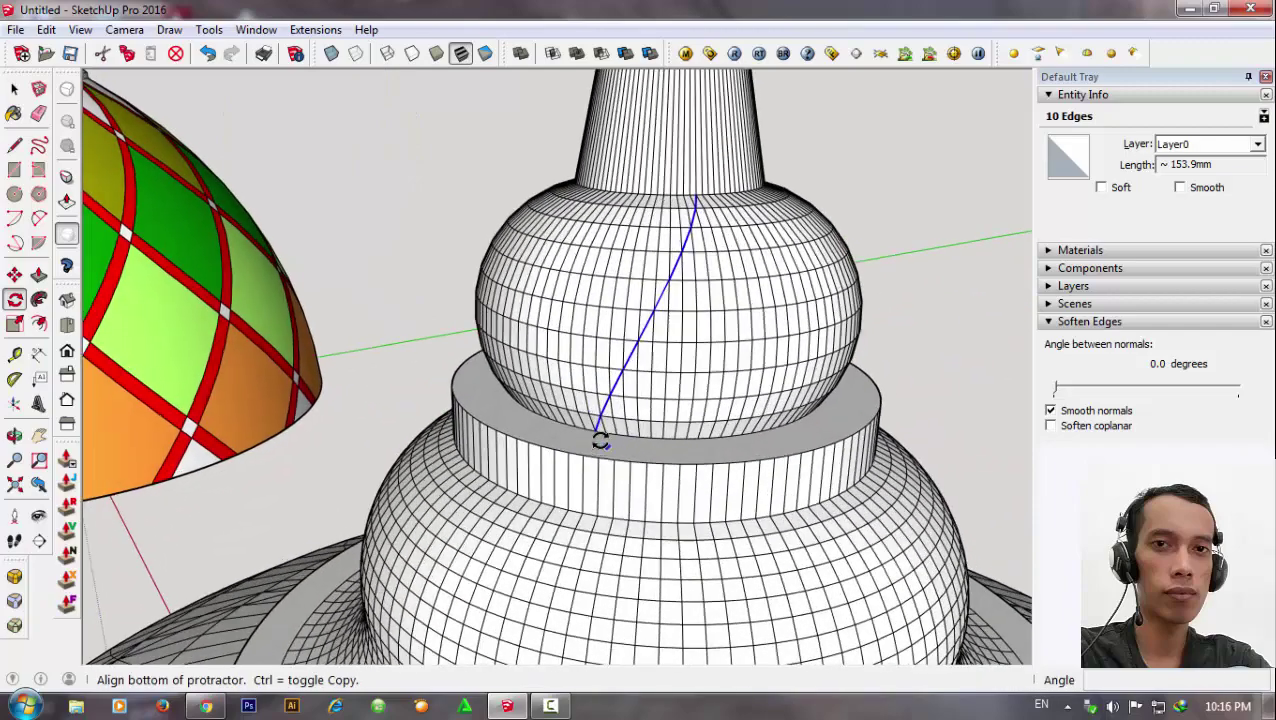
scroll(593, 428, up, 2)
click(593, 428)
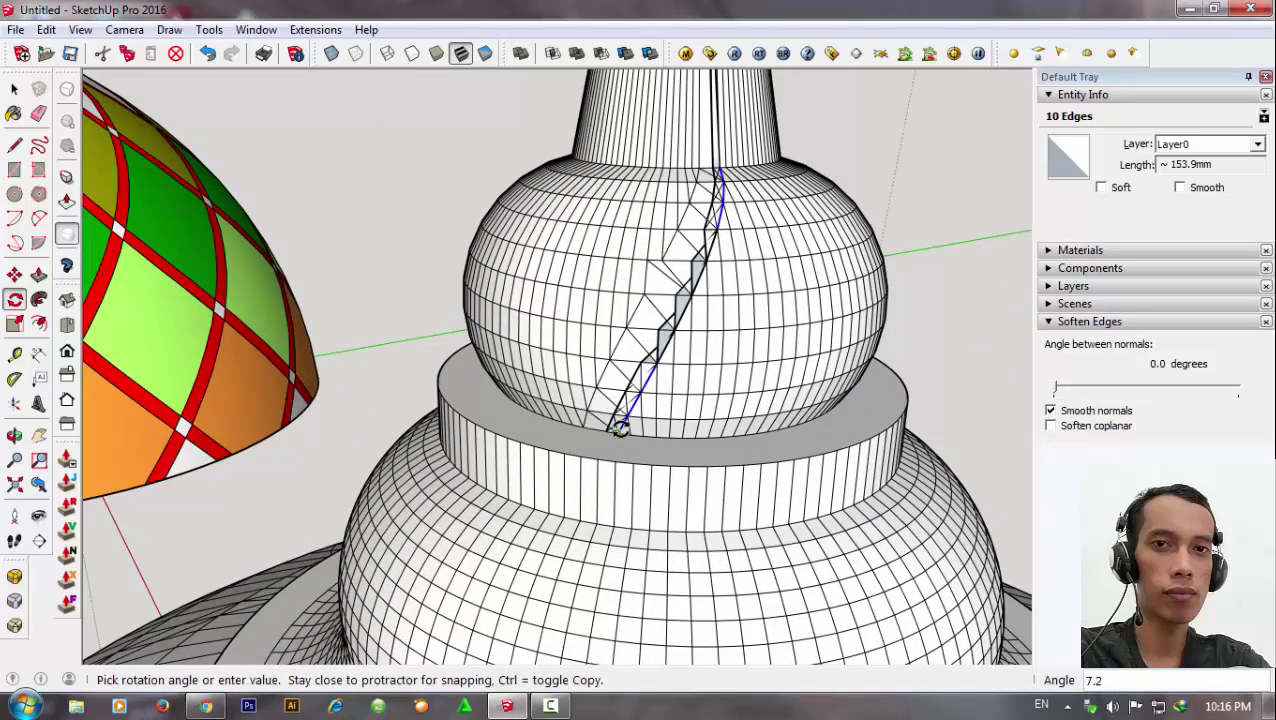
scroll(603, 430, up, 2)
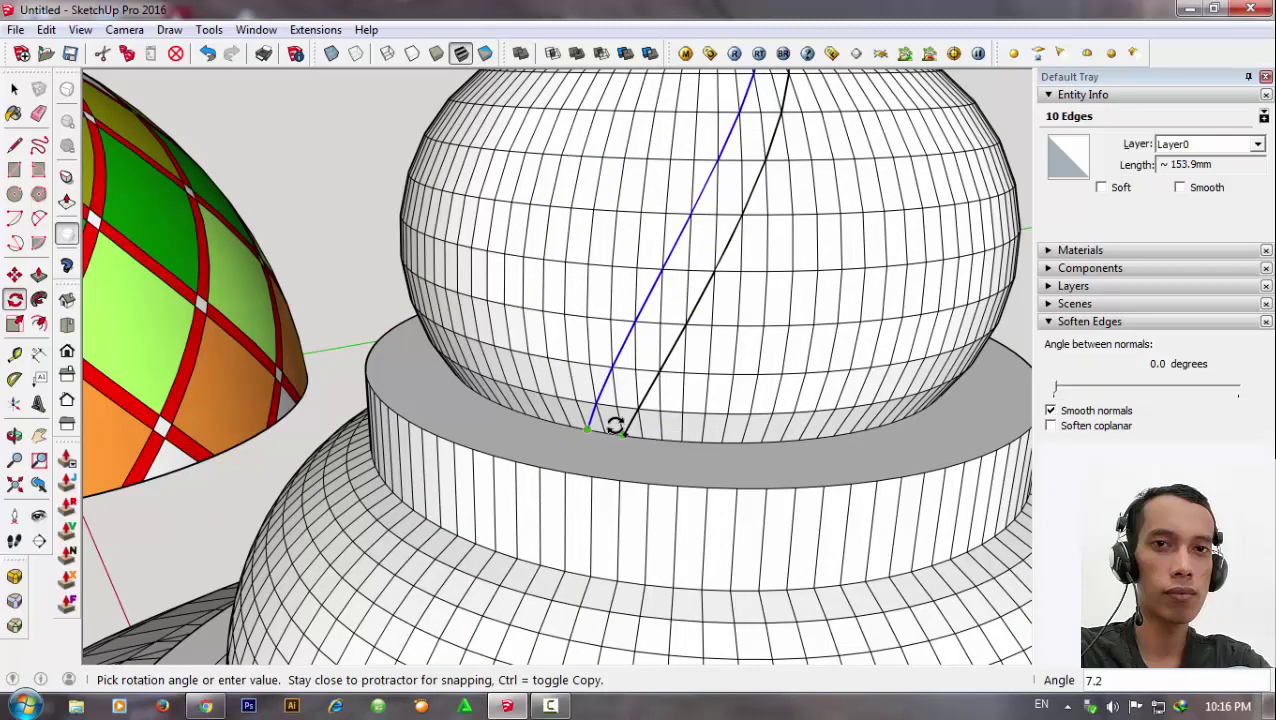
click(604, 427)
mouse_move(633, 447)
middle_down()
mouse_move(452, 420)
mouse_move(692, 447)
middle_up()
key(space)
scroll(712, 163, up, 2)
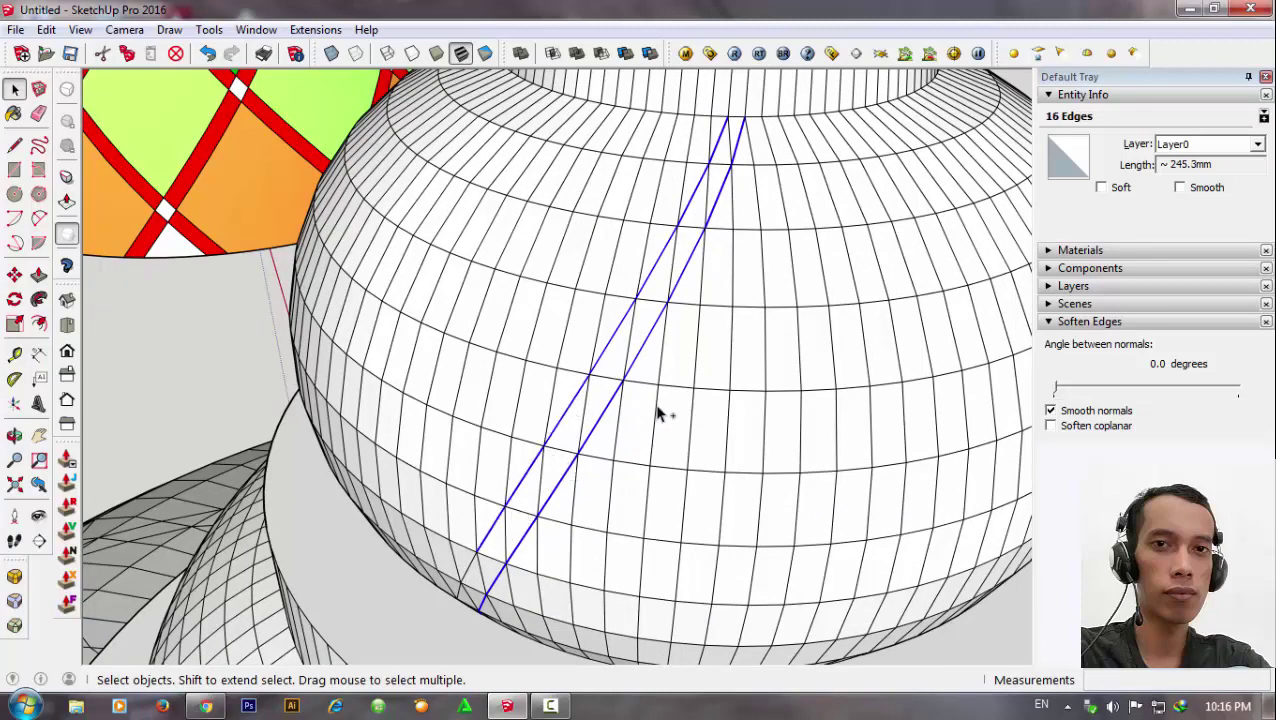
Add the last edge so both diagonal lines on the finial are selected.
mouse_move(659, 413)
middle_down()
mouse_move(846, 250)
mouse_move(785, 440)
middle_up()
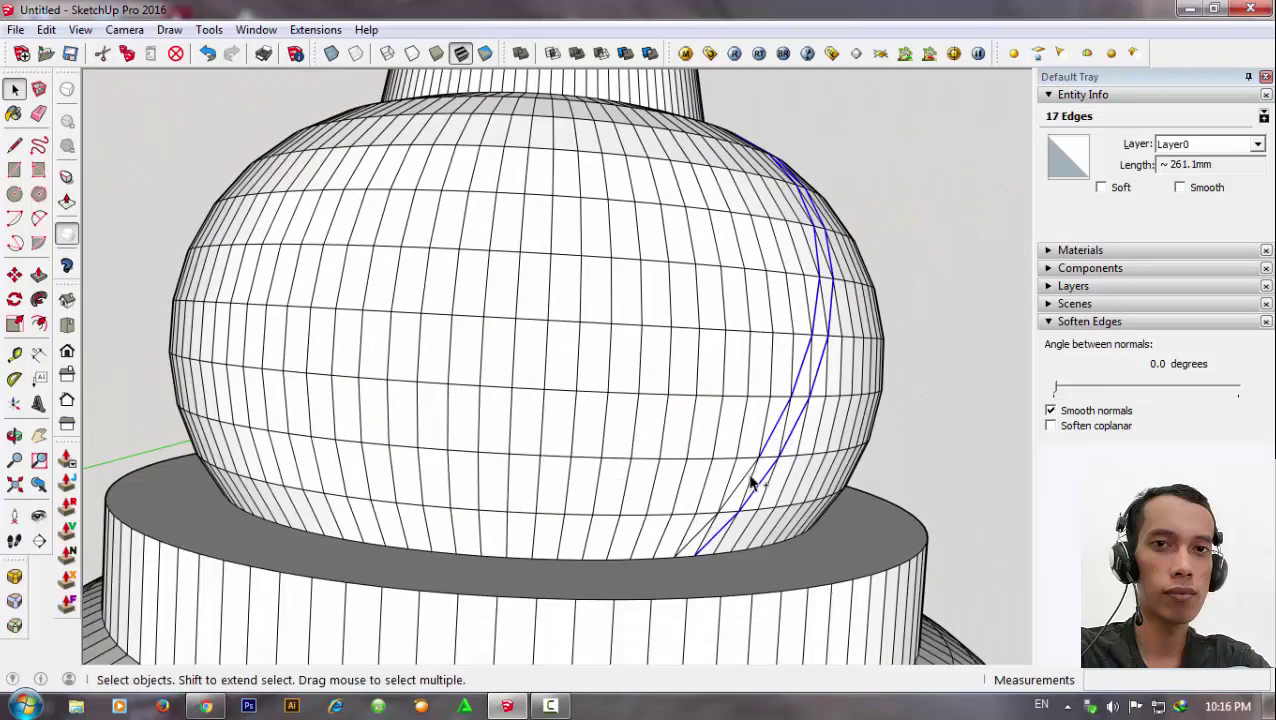
ctrl+click(715, 540)
scroll(693, 350, down, 2)
scroll(619, 239, down, 3)
scroll(630, 245, down, 3)
scroll(652, 316, down, 3)
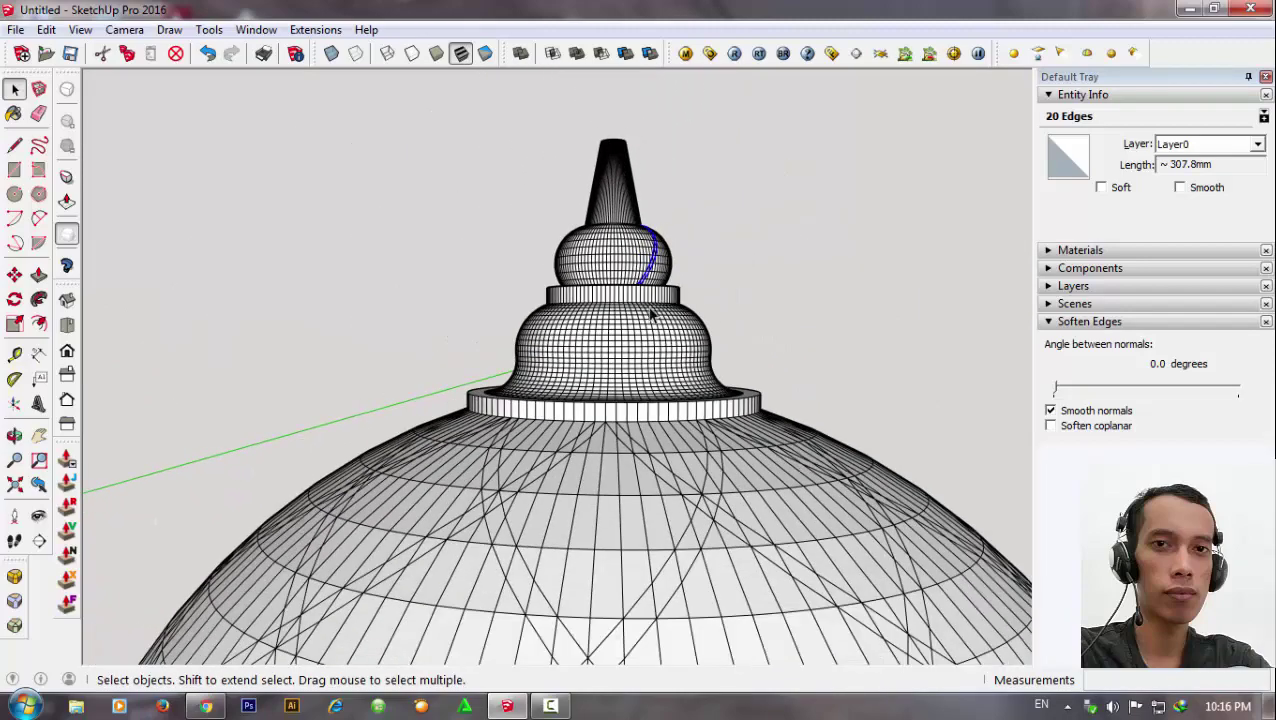
scroll(651, 315, down, 3)
scroll(622, 251, down, 3)
middle_drag(718, 450, 666, 521)
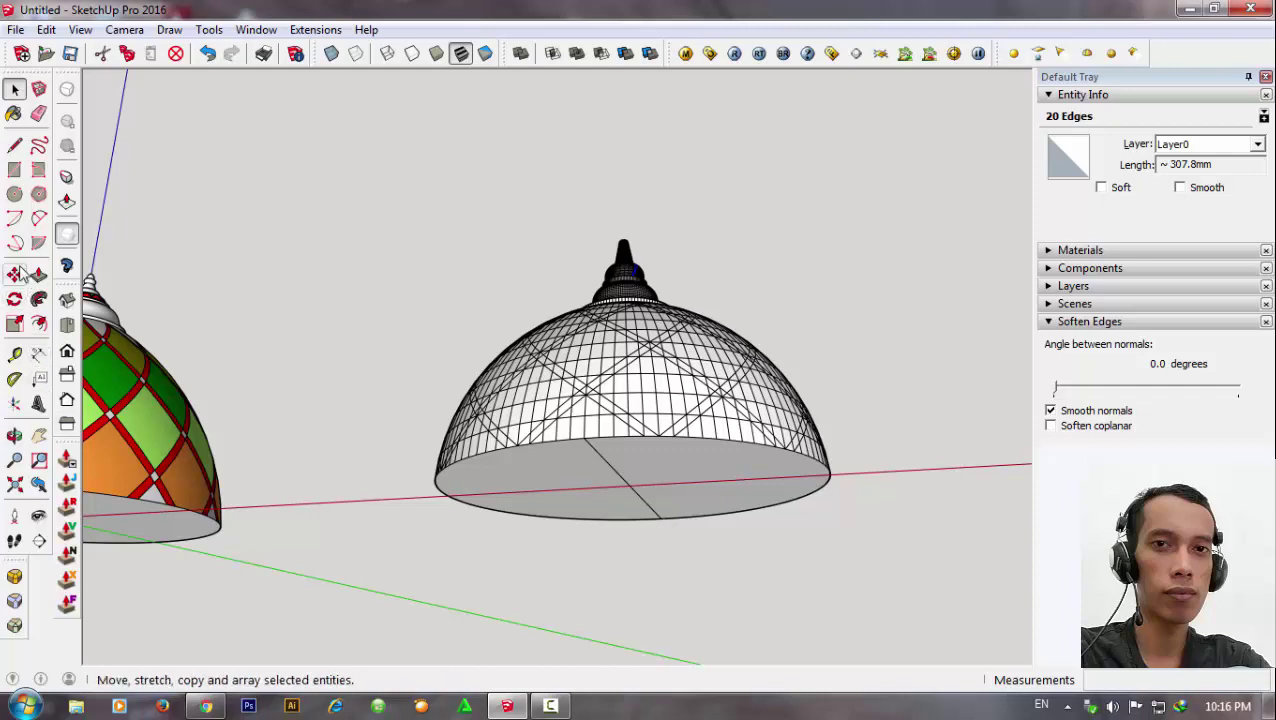
Start rotating the lines about the dome base centre from their lower endpoint.
click(14, 299)
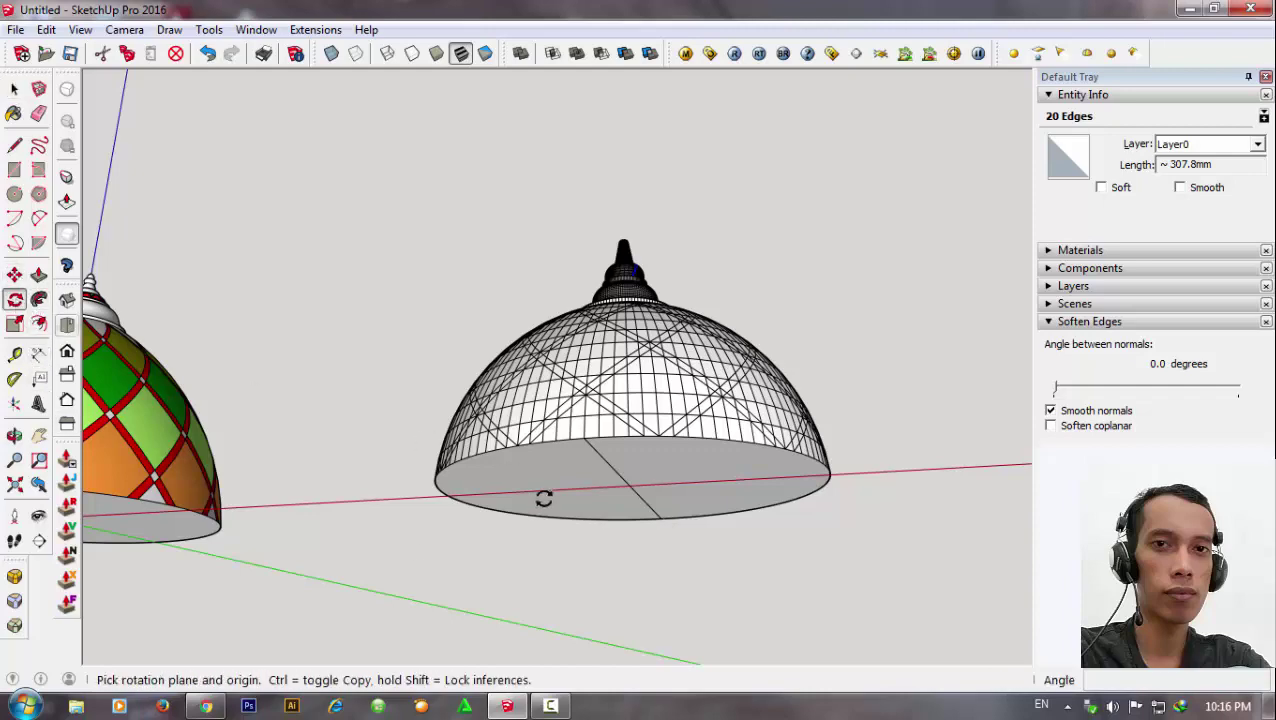
click(628, 484)
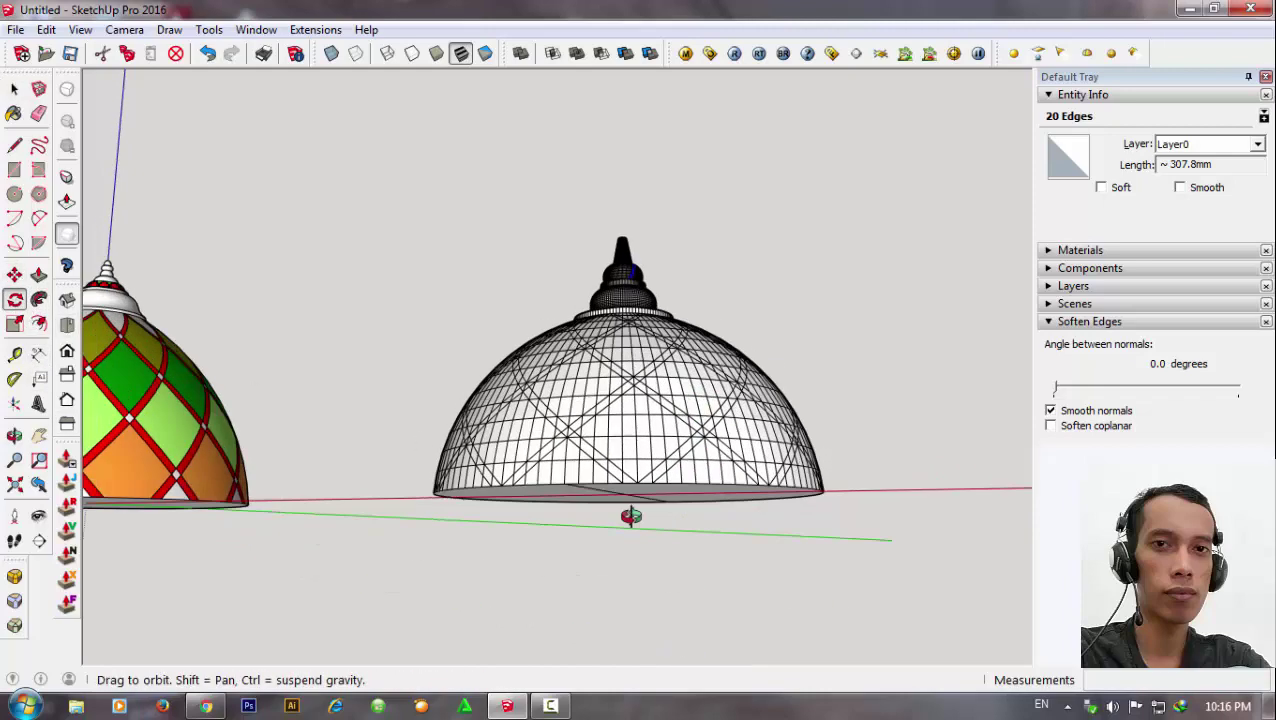
middle_drag(670, 535, 630, 516)
scroll(631, 268, up, 3)
middle_drag(631, 268, 683, 399)
scroll(555, 384, up, 3)
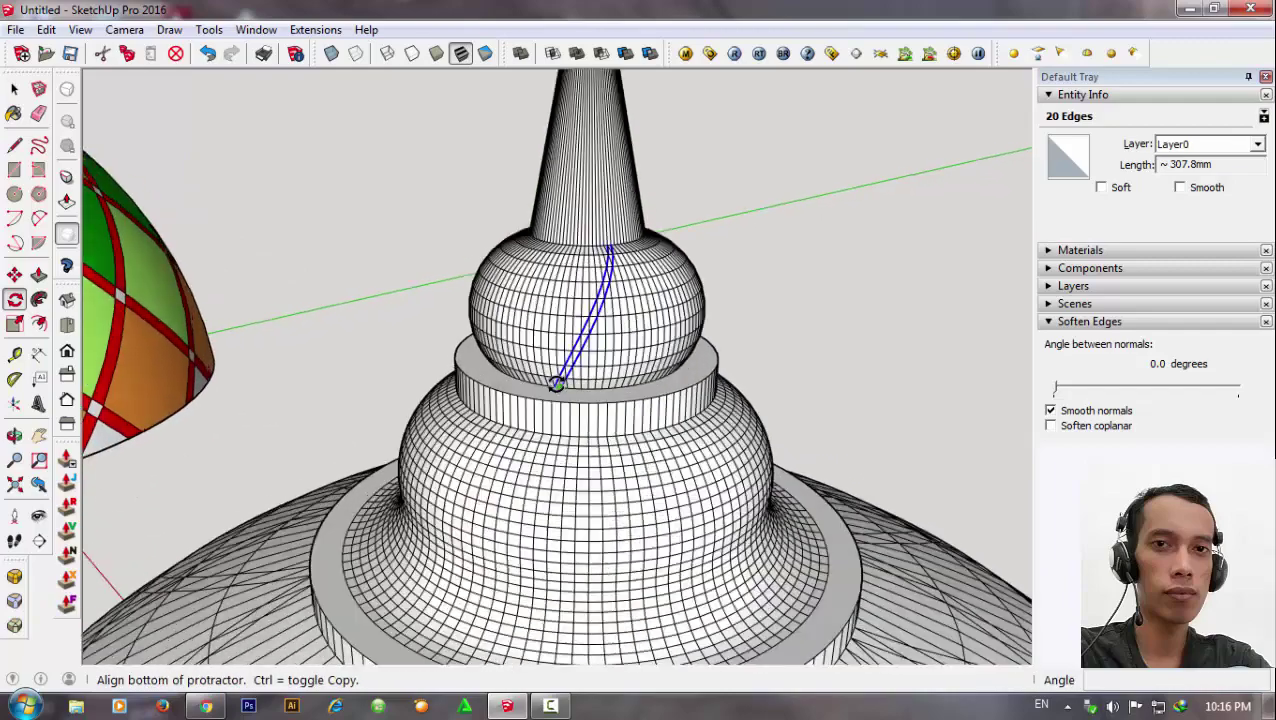
scroll(564, 379, up, 3)
scroll(564, 389, up, 2)
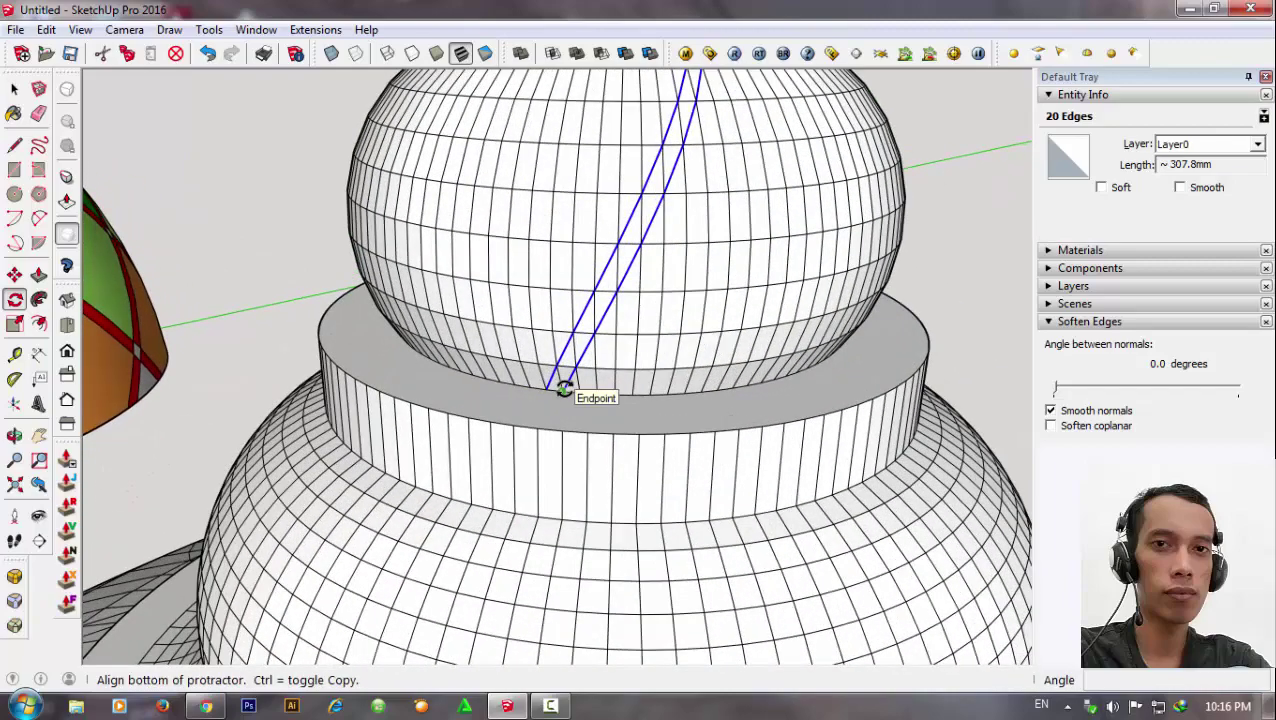
click(565, 389)
middle_drag(655, 376, 541, 399)
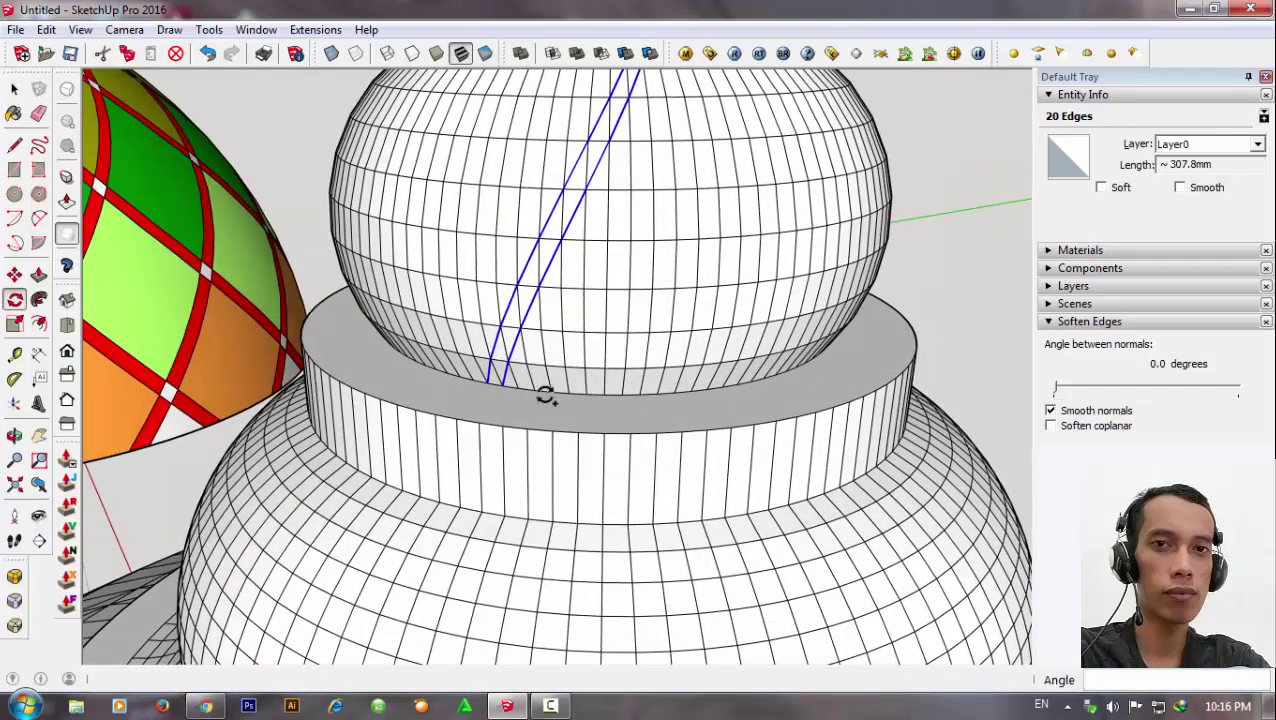
scroll(507, 384, up, 2)
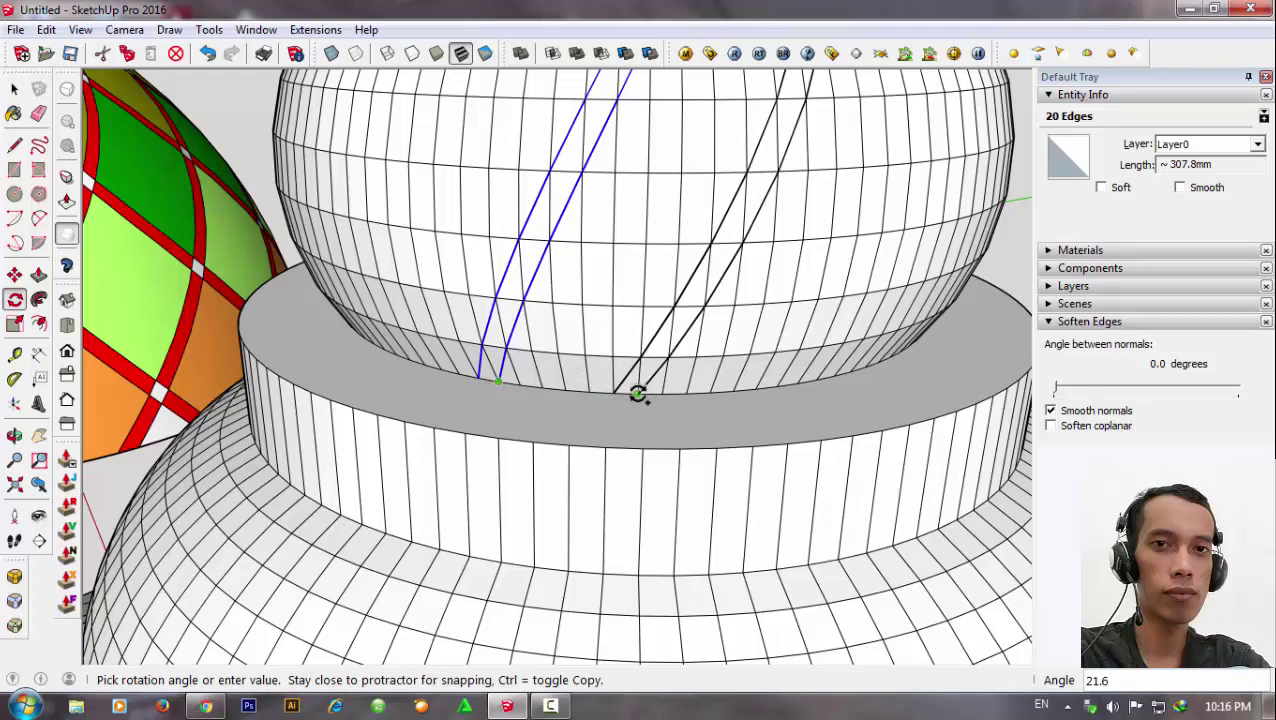
Place the copy 32.4° around the ball, then inspect the dome and finial together.
click(716, 390)
scroll(640, 300, down, 2)
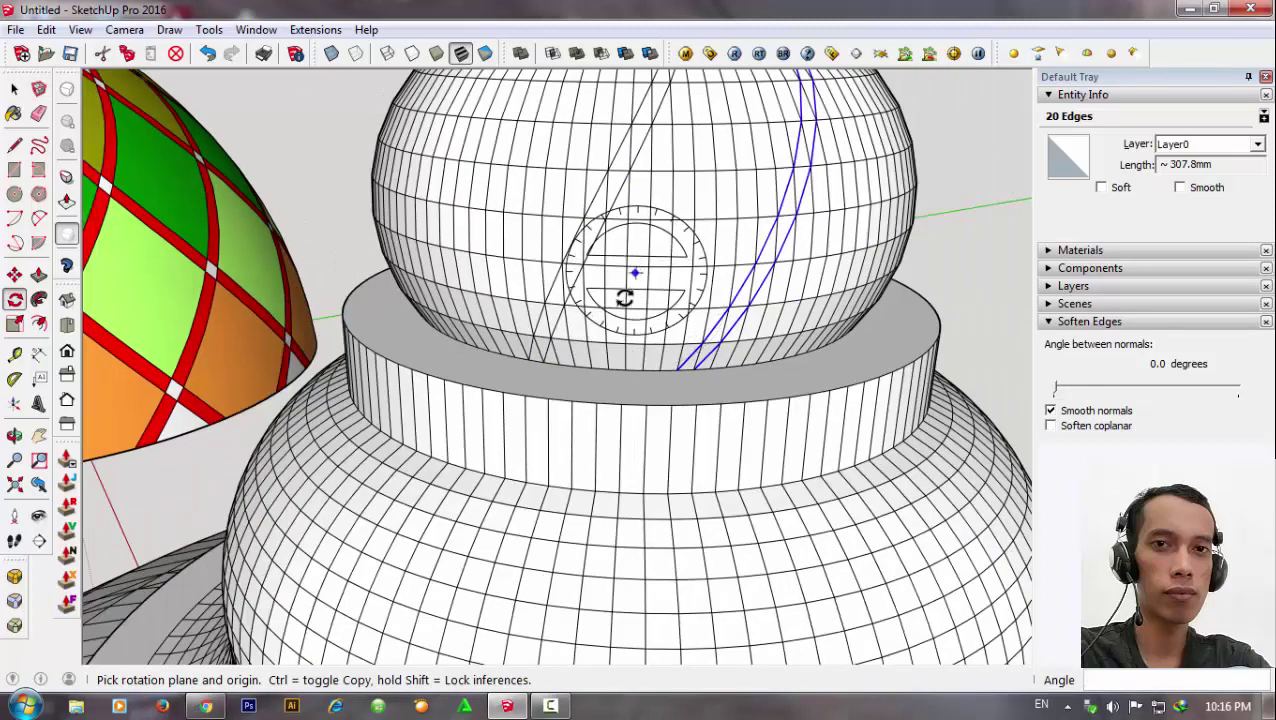
scroll(621, 311, down, 2)
text(*10)
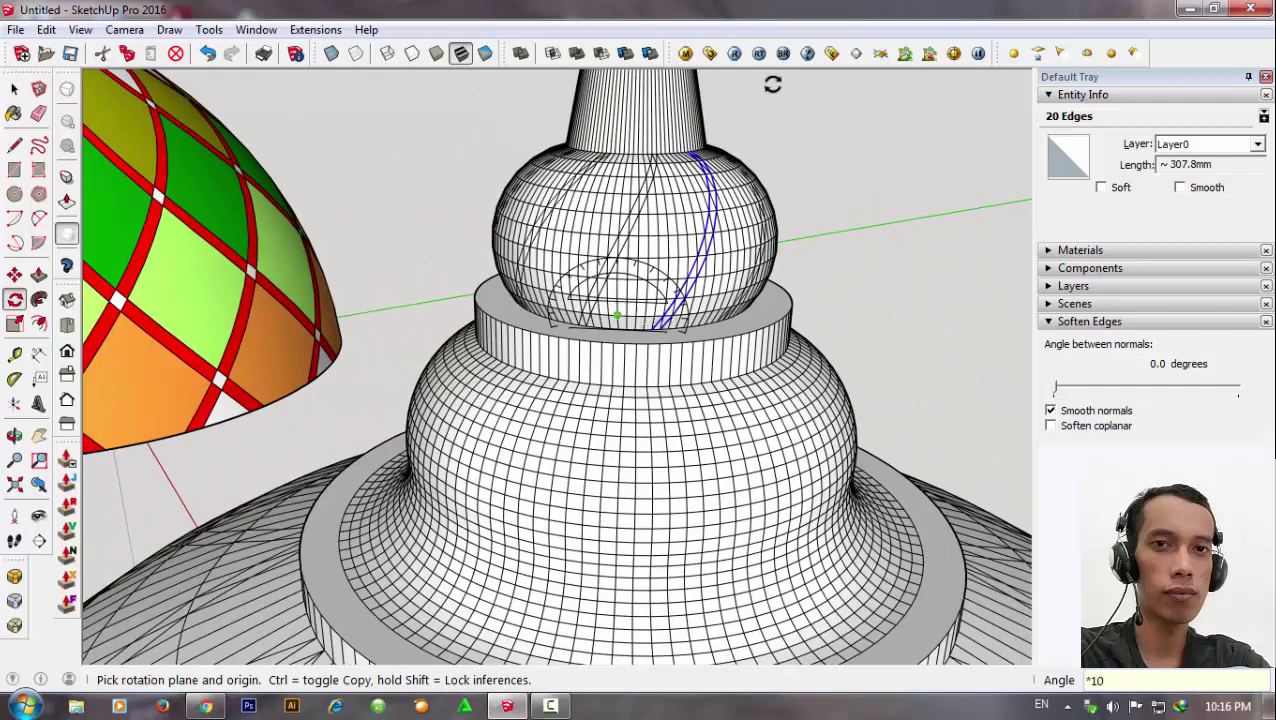
mouse_move(545, 235)
middle_down()
mouse_move(854, 342)
mouse_move(849, 461)
mouse_move(607, 356)
mouse_move(405, 212)
mouse_move(640, 250)
middle_up()
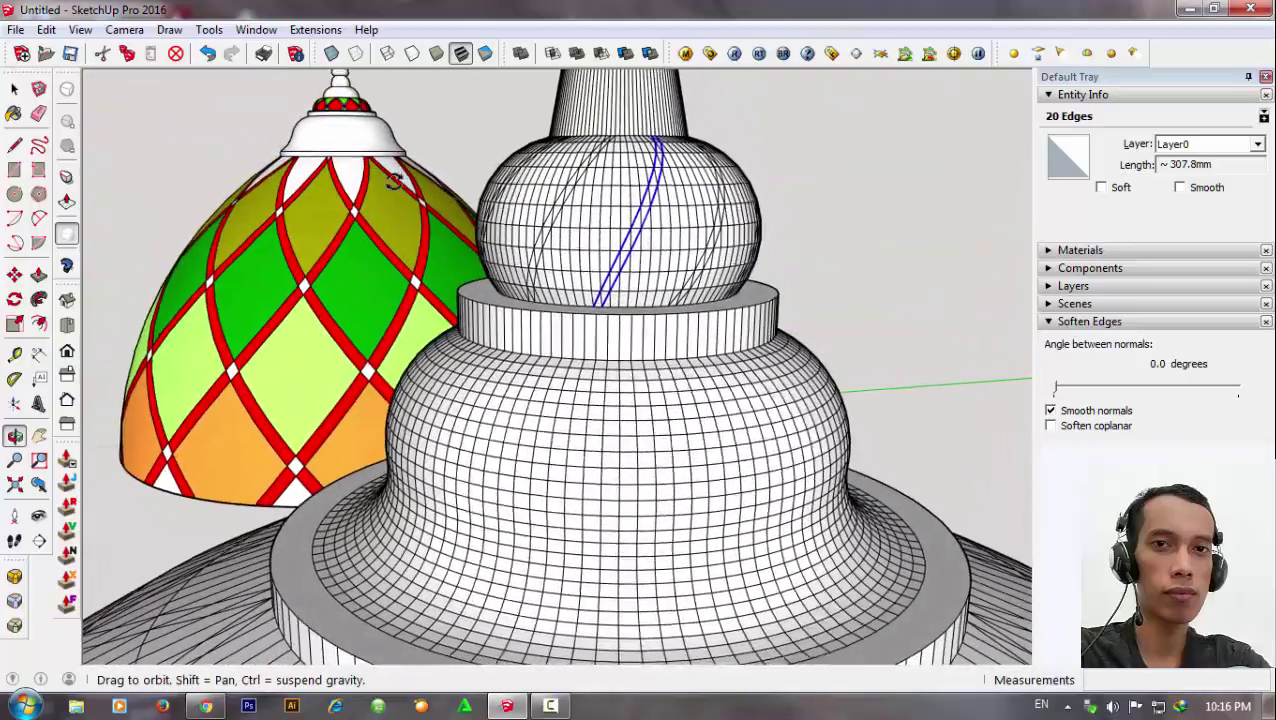
scroll(700, 240, up, 2)
scroll(755, 191, up, 3)
scroll(646, 306, up, 2)
scroll(647, 310, down, 1)
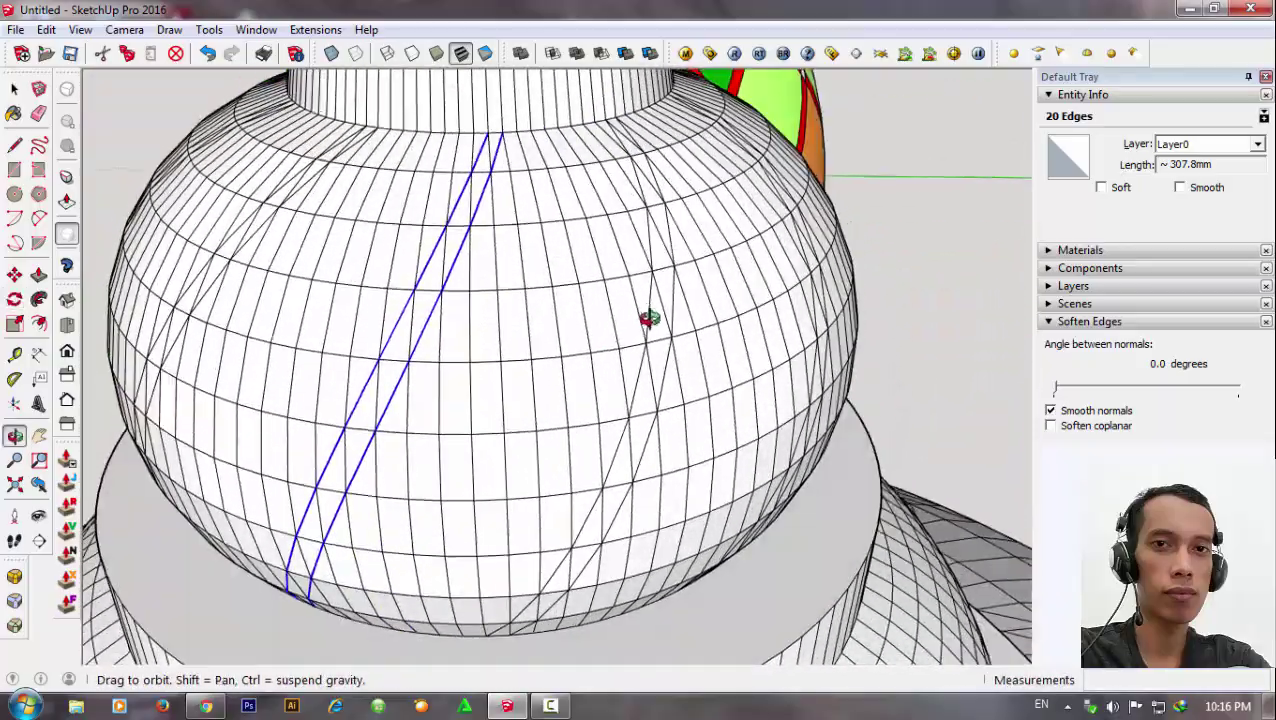
middle_drag(649, 316, 775, 259)
scroll(720, 220, down, 3)
scroll(675, 171, down, 2)
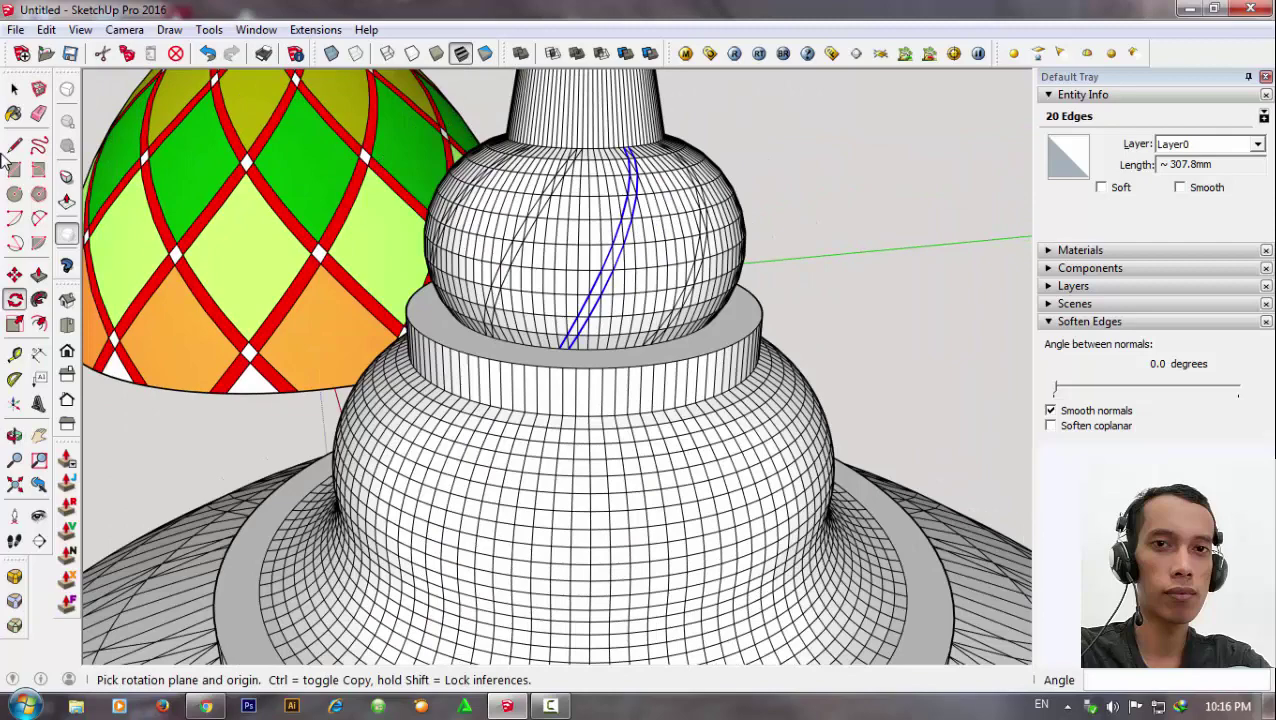
Copy the blue diagonal curve into empty space and flip the copy along the green direction.
click(15, 277)
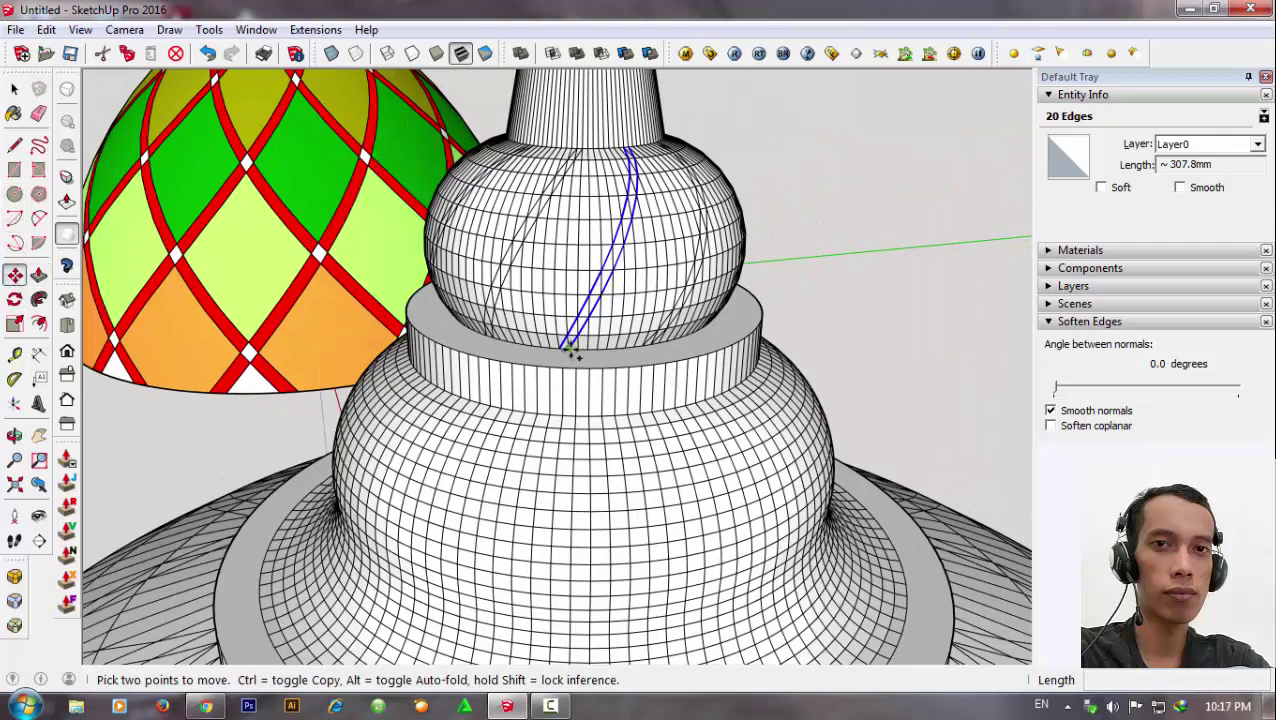
ctrl+click(570, 348)
scroll(575, 346, down, 1)
scroll(640, 345, down, 1)
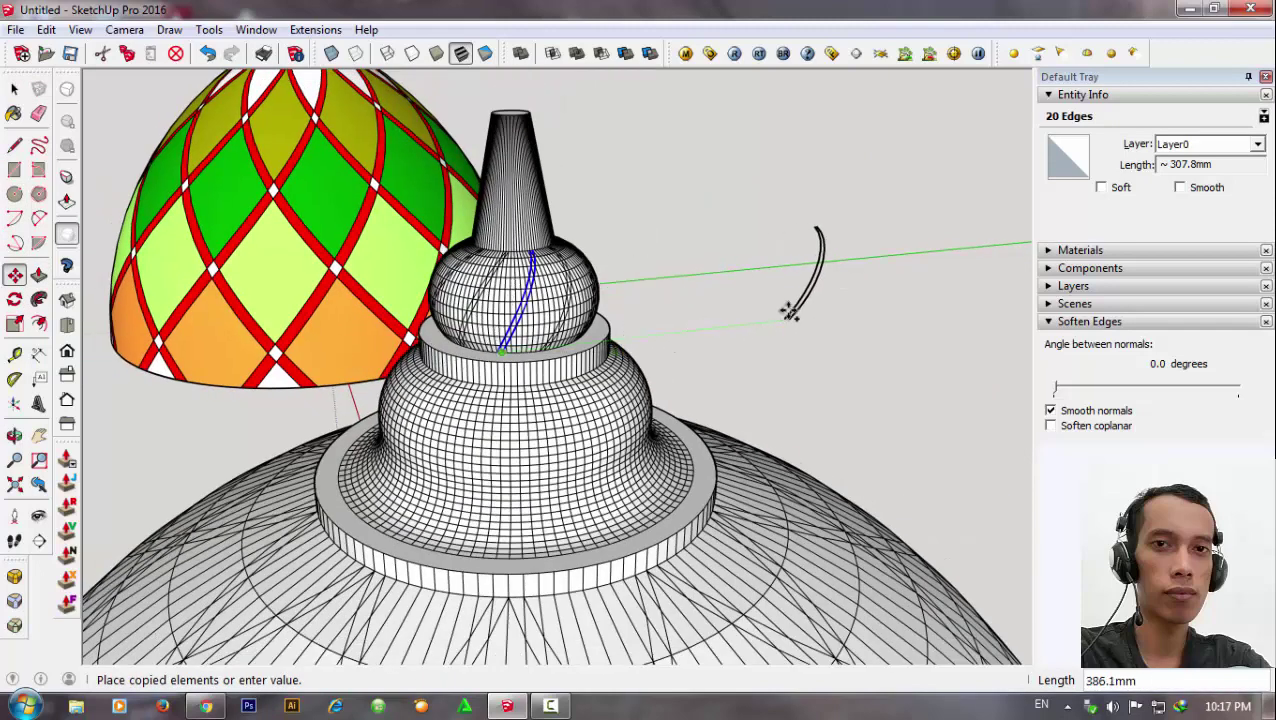
click(790, 312)
scroll(805, 268, up, 2)
right_click(801, 264)
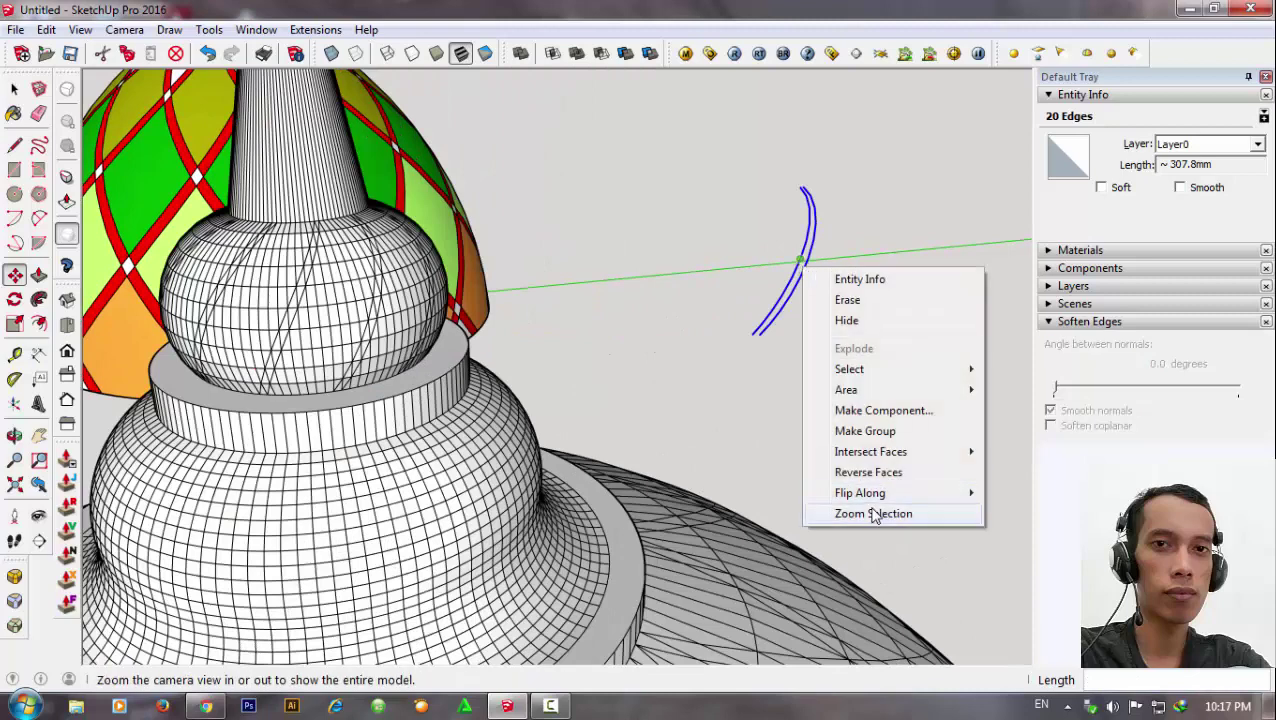
mouse_move(860, 493)
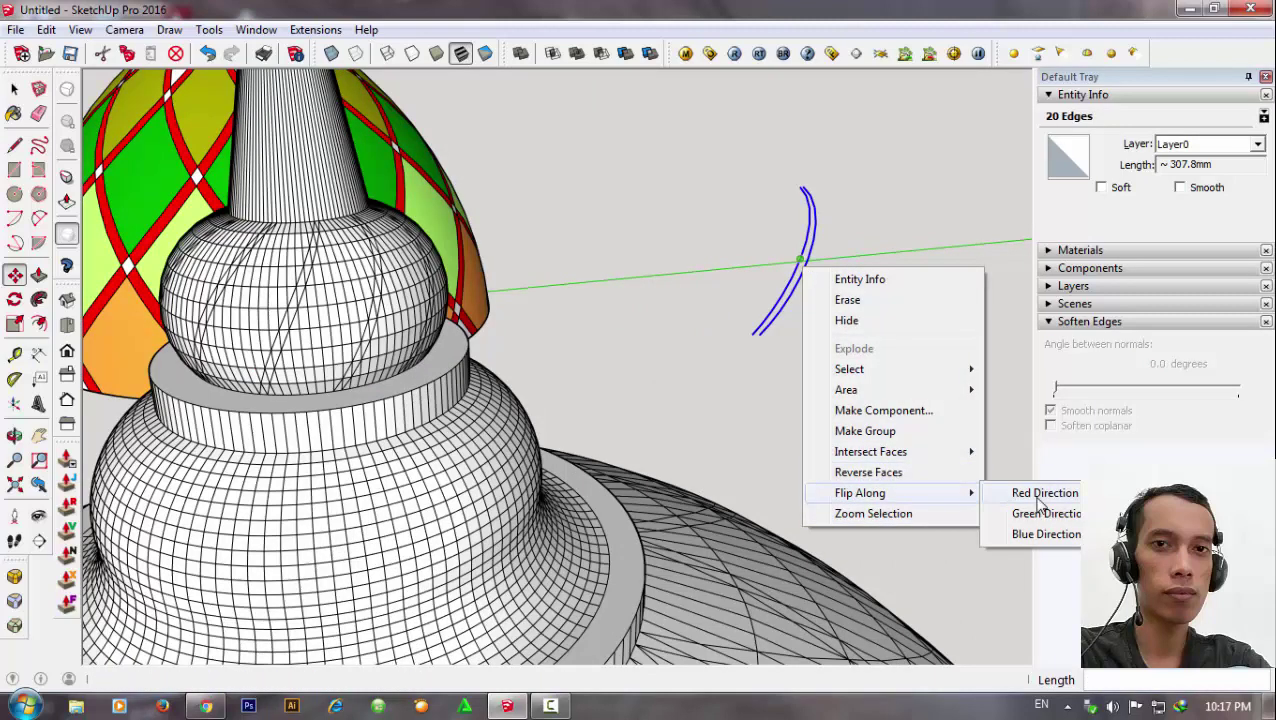
click(1046, 513)
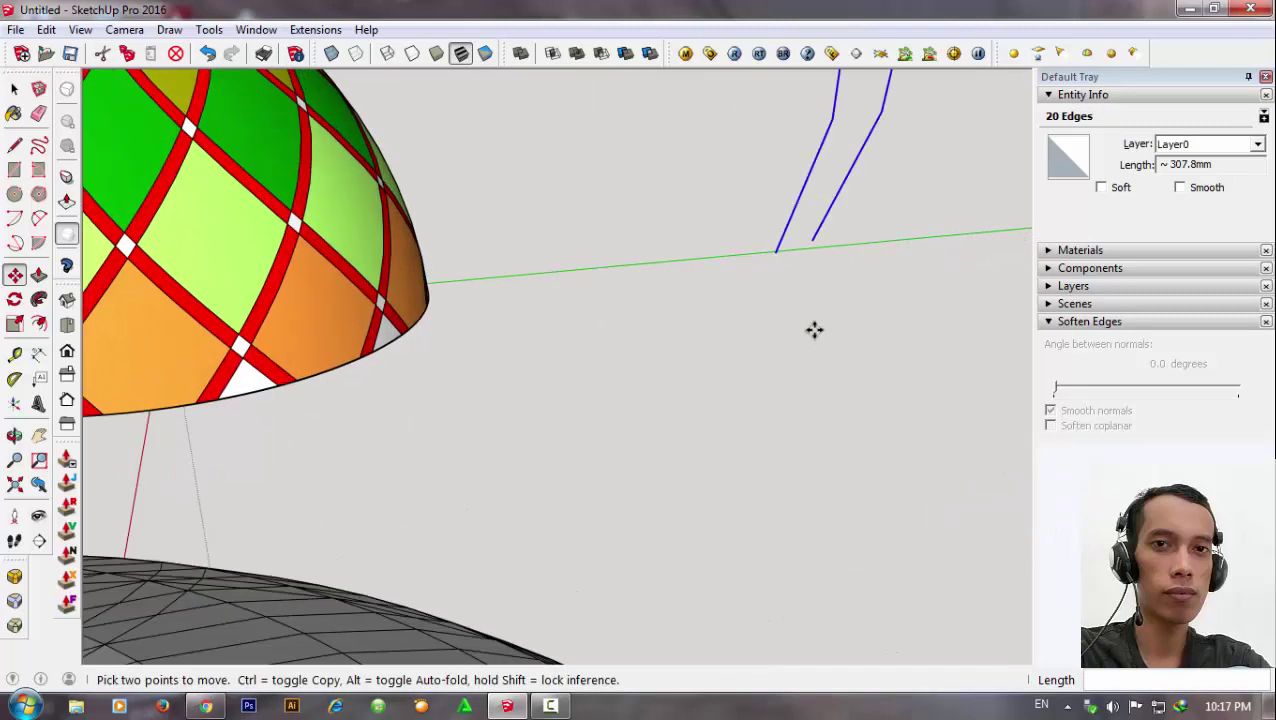
Move the mirrored curve back so its end sits on the finial ball's base ring edge.
scroll(815, 335, up, 2)
scroll(815, 320, up, 1)
click(815, 289)
scroll(840, 288, down, 2)
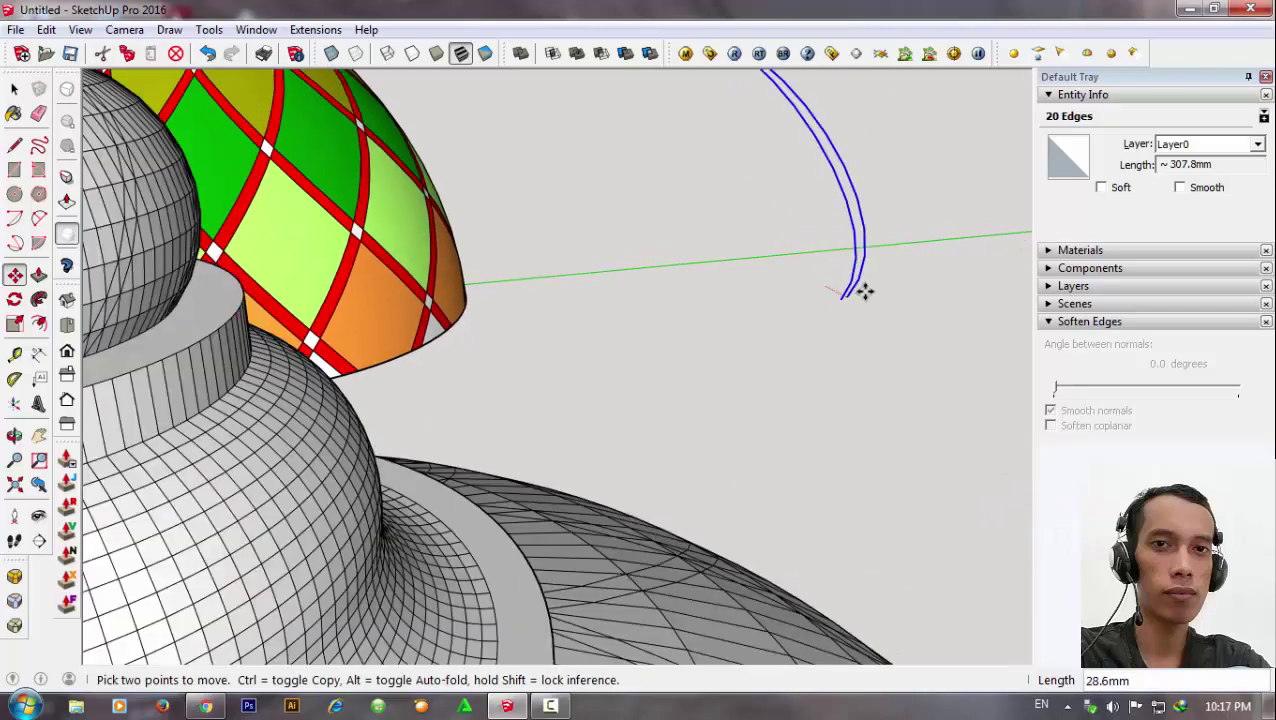
scroll(850, 280, down, 2)
scroll(472, 302, up, 1)
scroll(458, 285, up, 1)
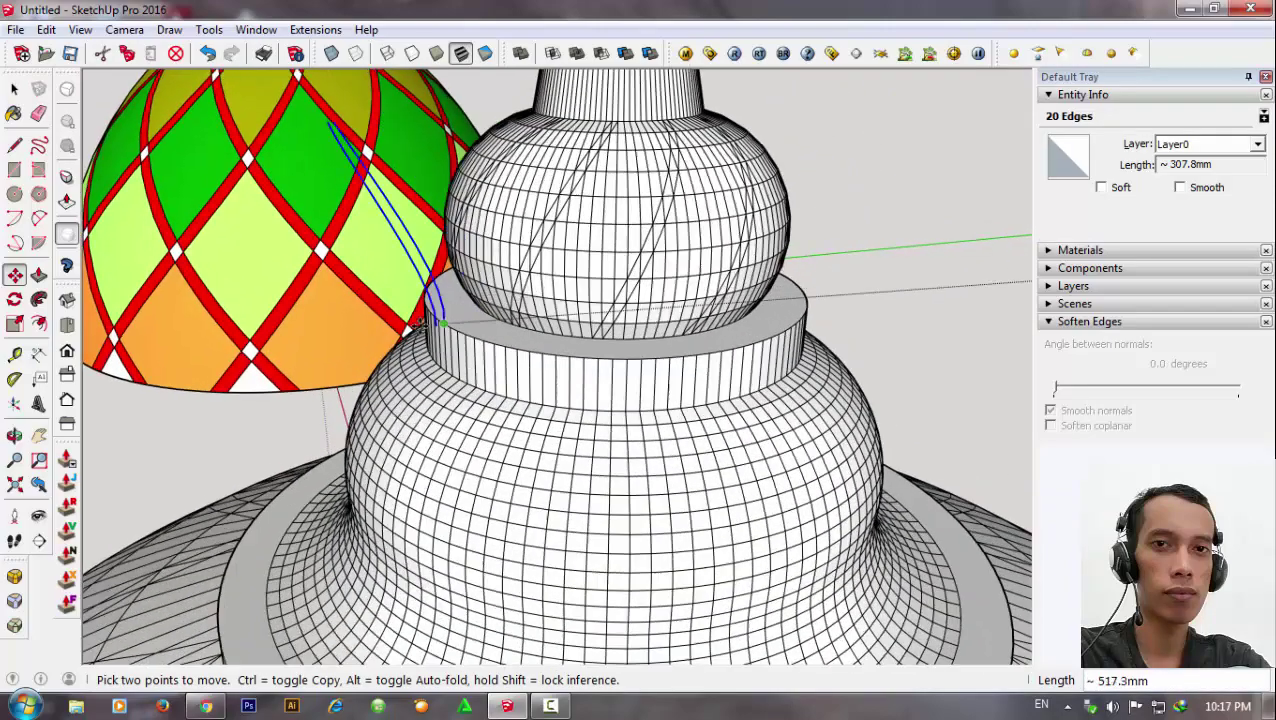
scroll(465, 293, up, 1)
scroll(450, 308, up, 1)
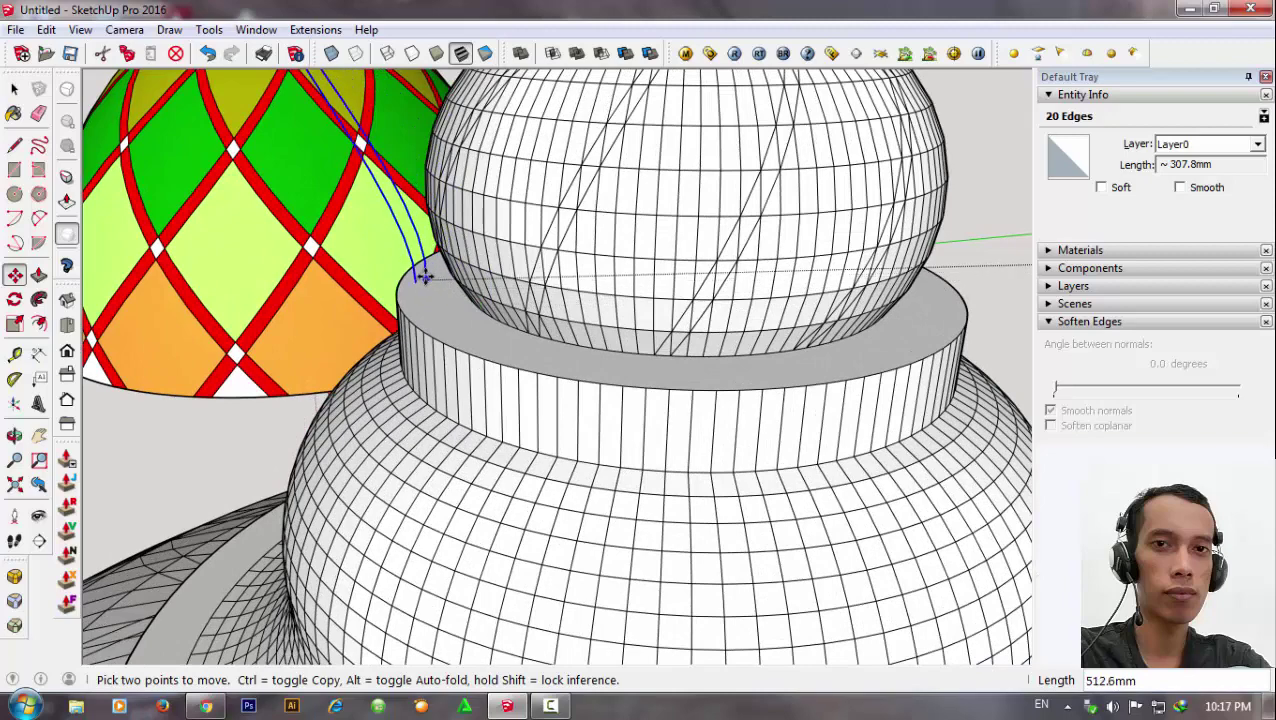
click(467, 334)
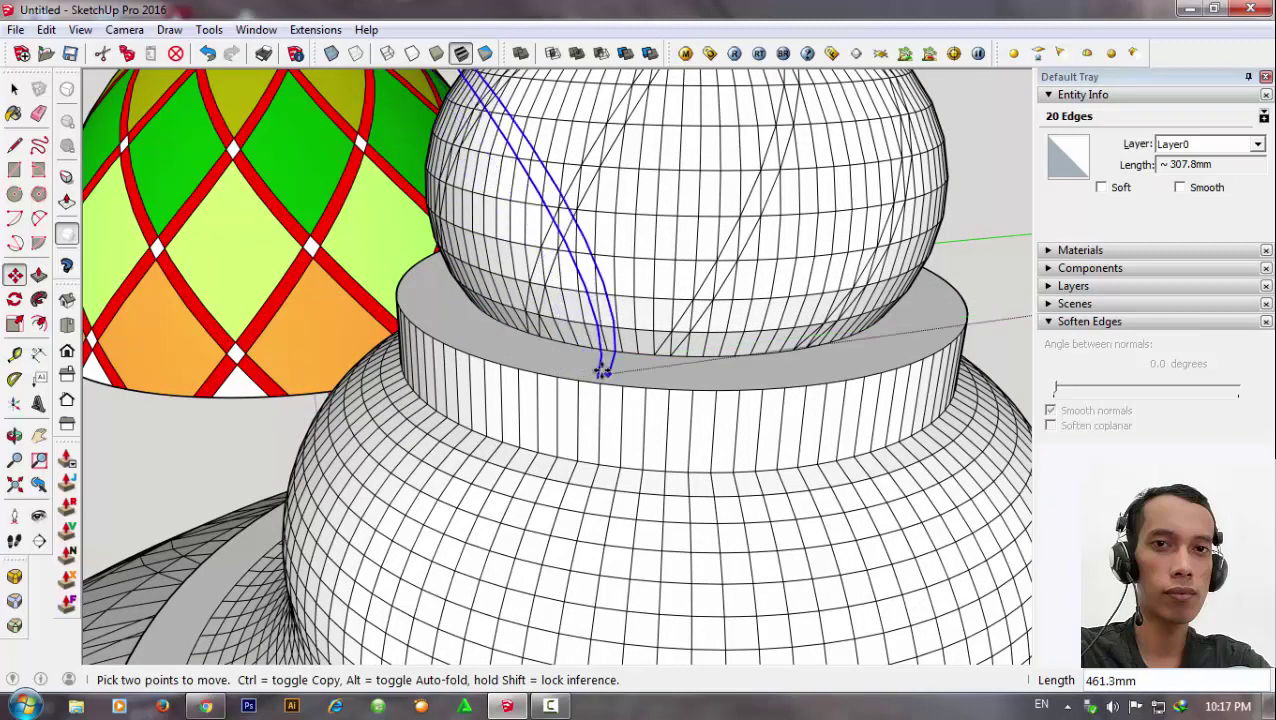
scroll(650, 357, up, 1)
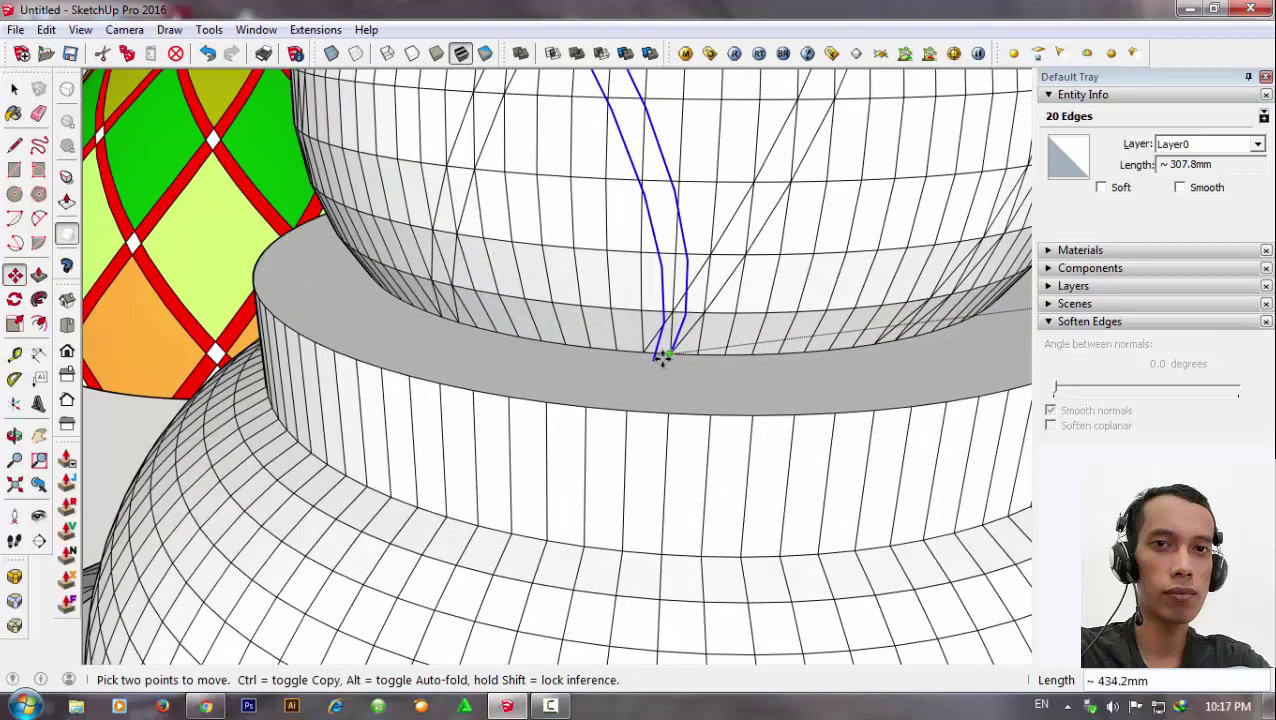
scroll(642, 355, up, 1)
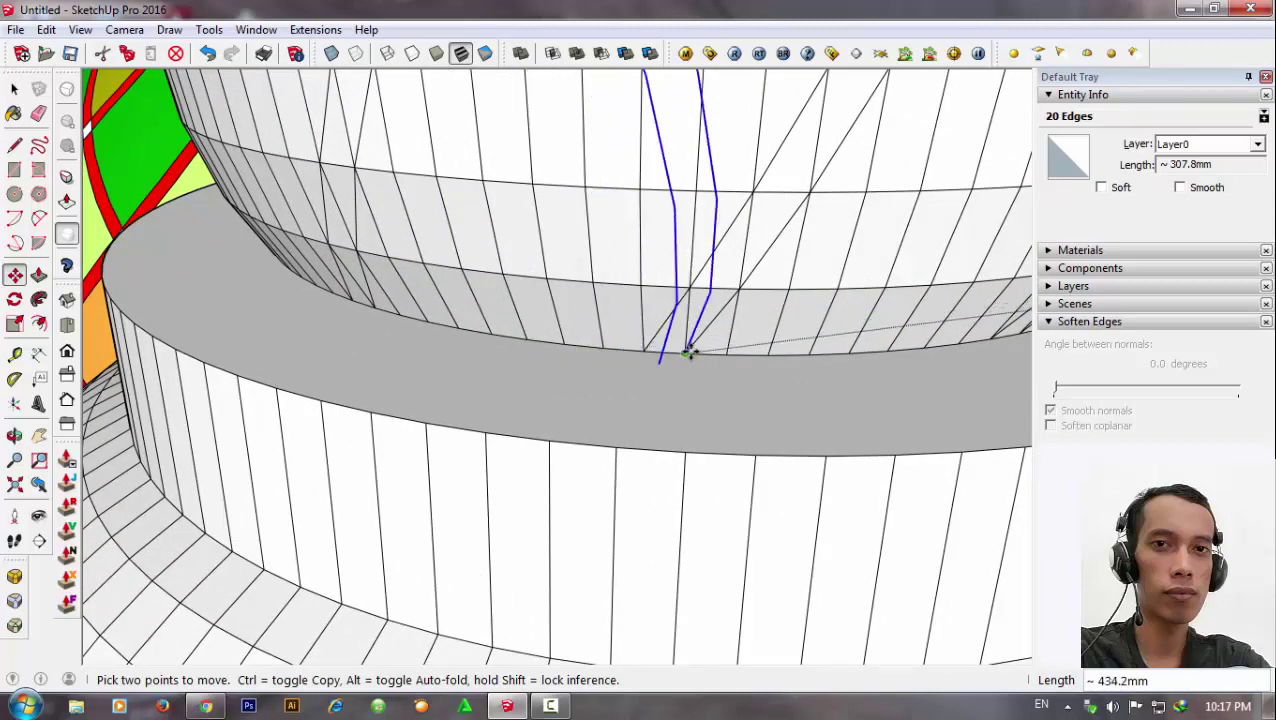
scroll(696, 369, down, 1)
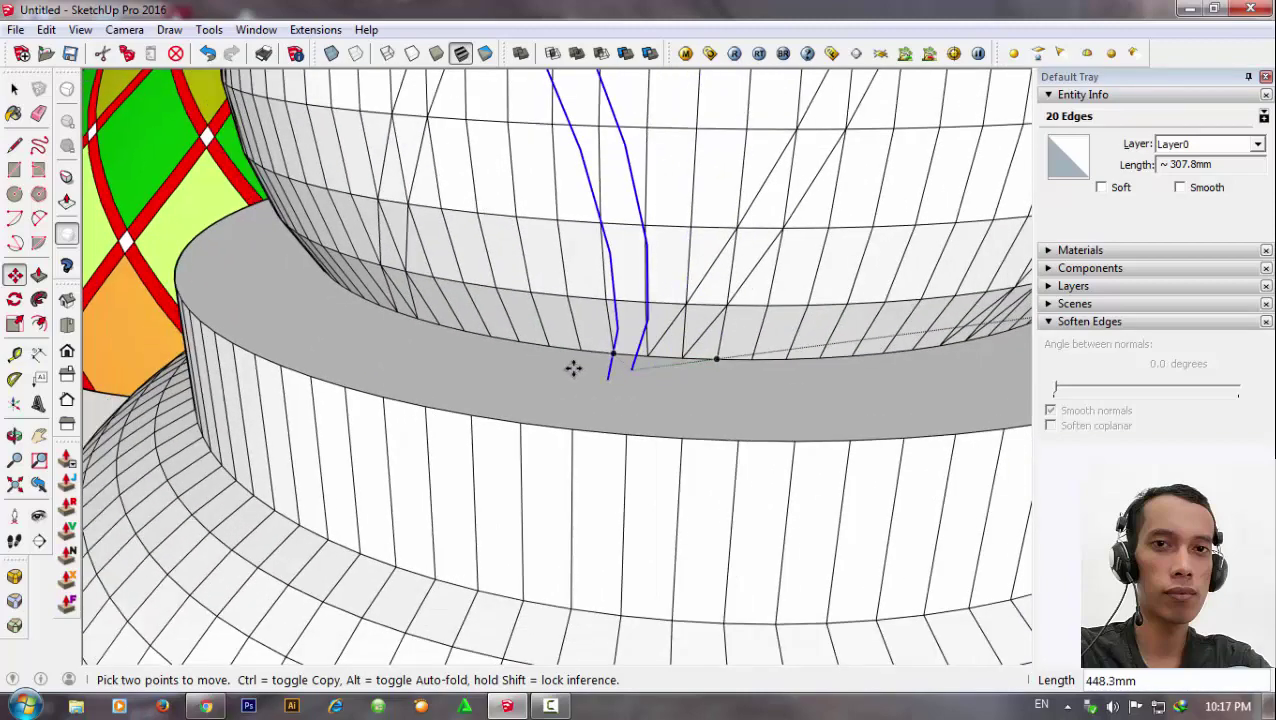
scroll(760, 356, up, 1)
mouse_move(760, 356)
middle_down()
mouse_move(427, 347)
mouse_move(535, 378)
middle_up()
scroll(518, 415, down, 1)
scroll(665, 440, down, 1)
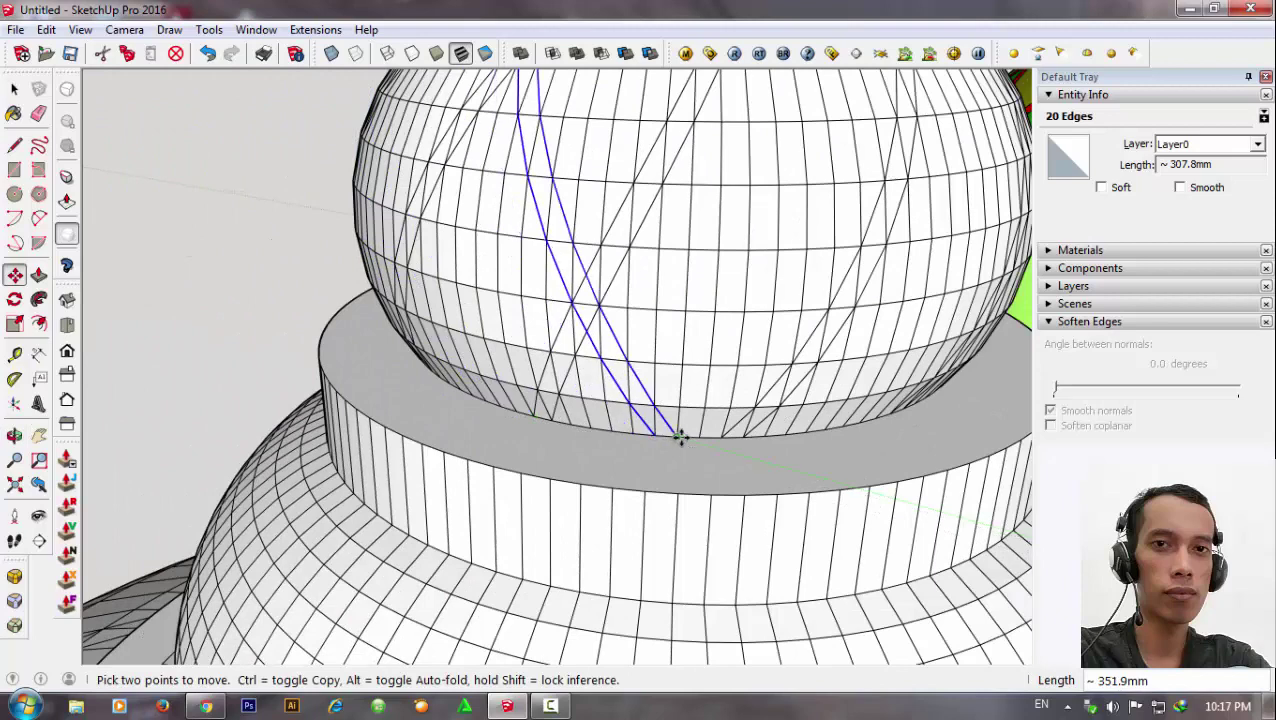
click(657, 447)
scroll(657, 447, down, 2)
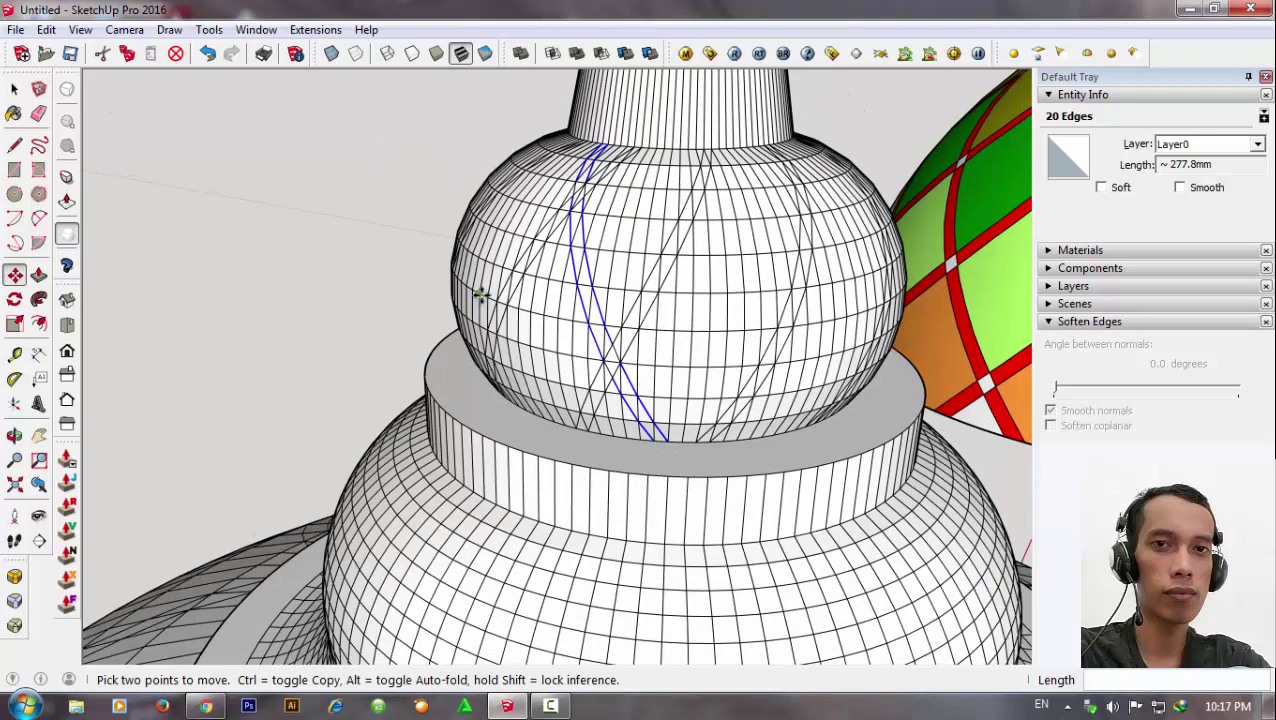
key(space)
scroll(570, 279, up, 2)
scroll(573, 265, up, 2)
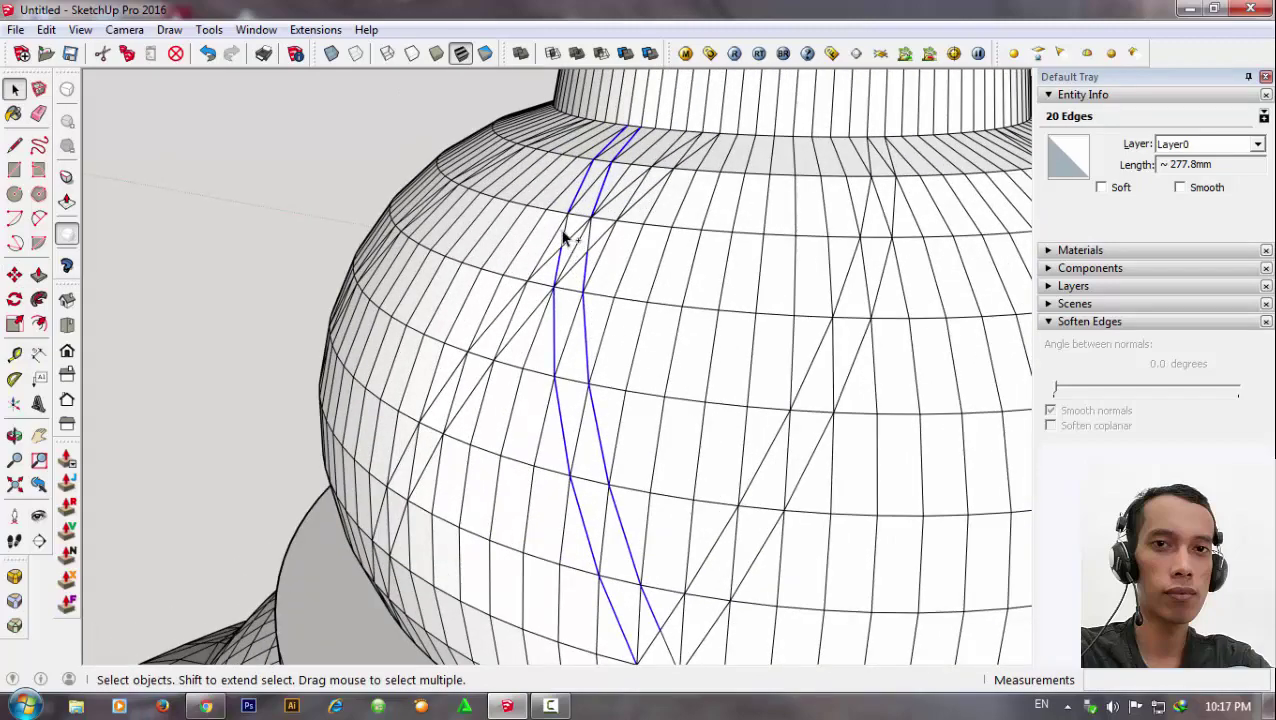
Add the remaining mirrored curve pieces to the selection, totalling 24 edges of about 307.8 mm.
scroll(568, 238, up, 2)
ctrl+click(589, 246)
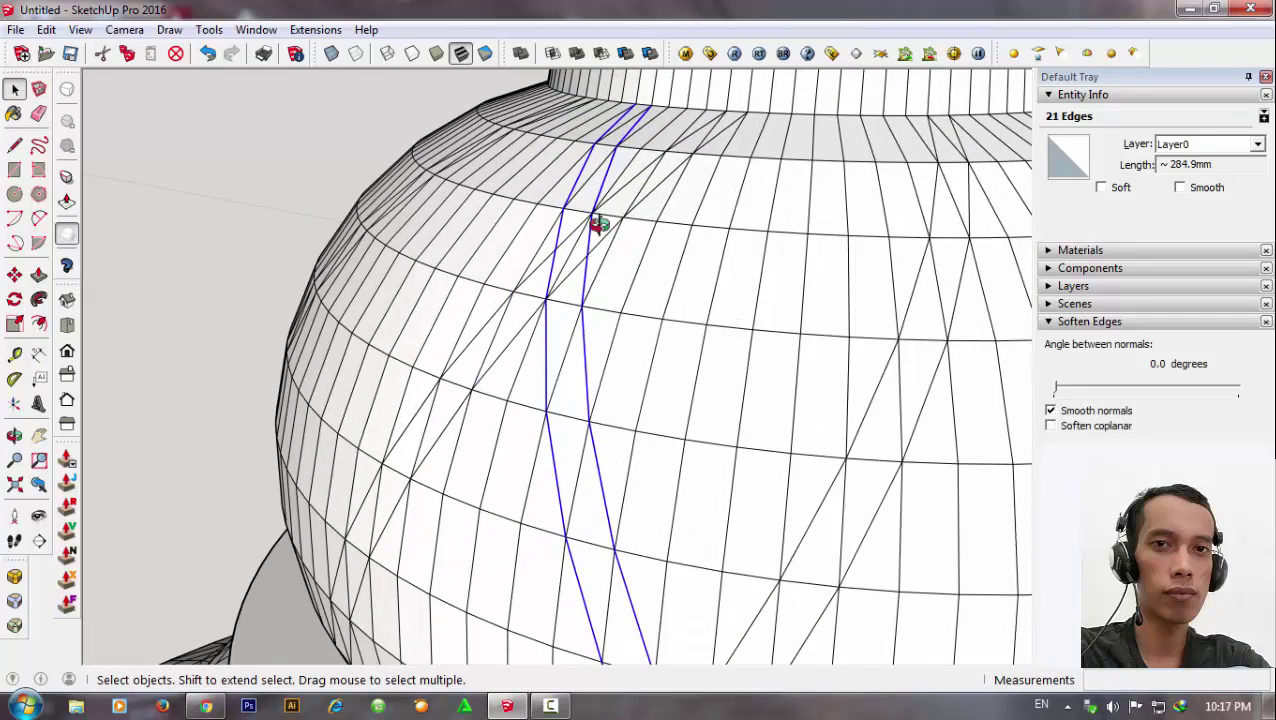
middle_drag(598, 224, 740, 606)
scroll(678, 492, up, 2)
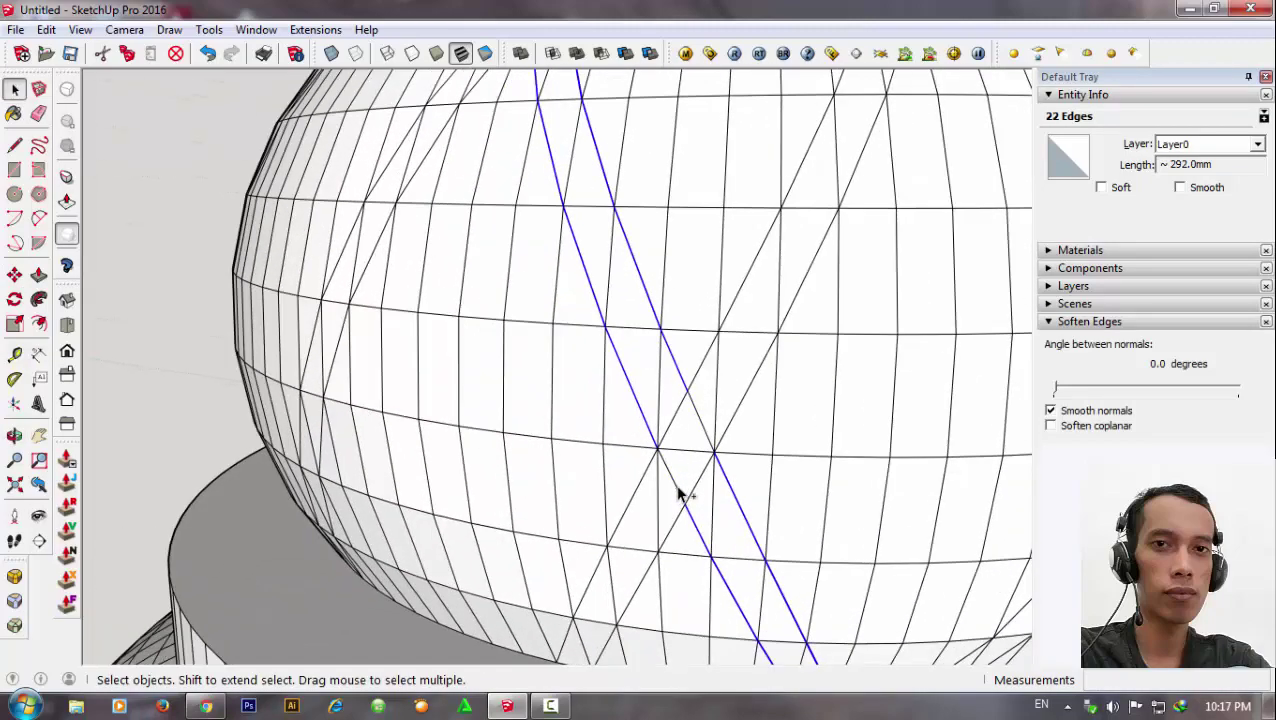
ctrl+click(643, 303)
scroll(700, 400, down, 5)
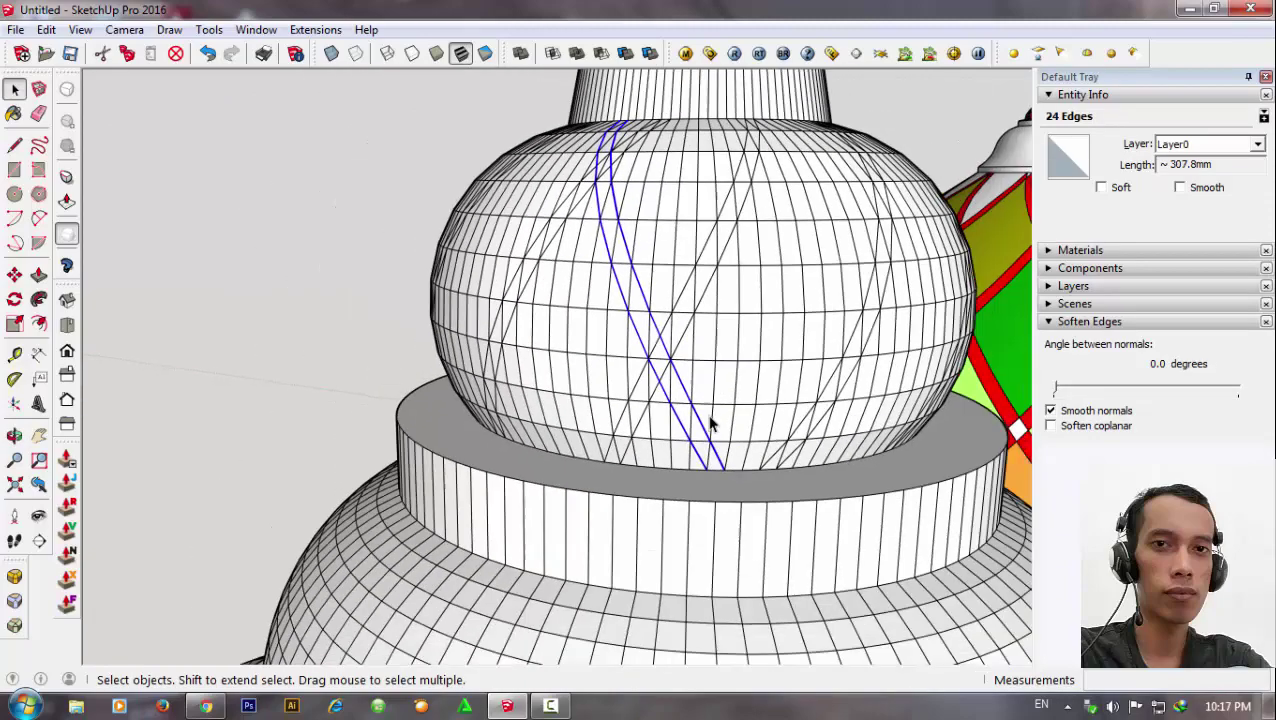
mouse_move(709, 421)
middle_down()
mouse_move(709, 251)
mouse_move(716, 275)
middle_up()
scroll(709, 251, down, 3)
Rotate the mirrored curve around the lamp's axis from its ring endpoint, currently at 21.6°.
click(14, 298)
middle_drag(672, 291, 692, 456)
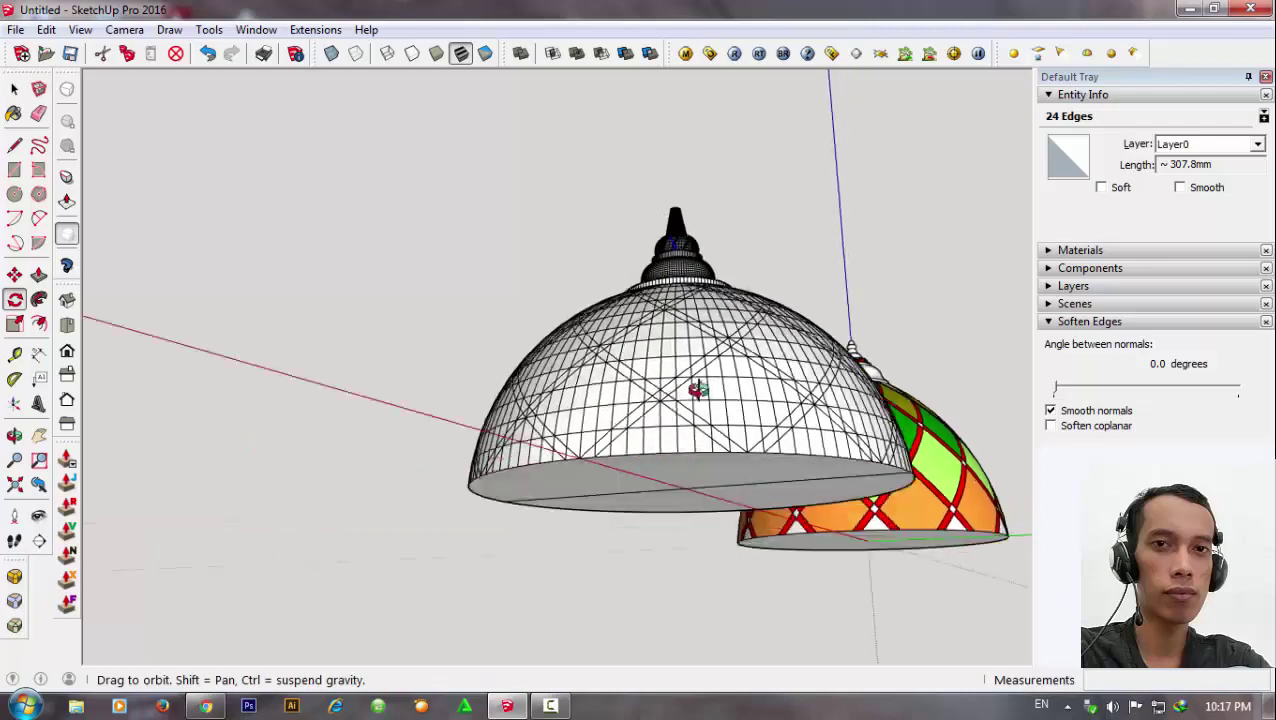
scroll(692, 460, up, 3)
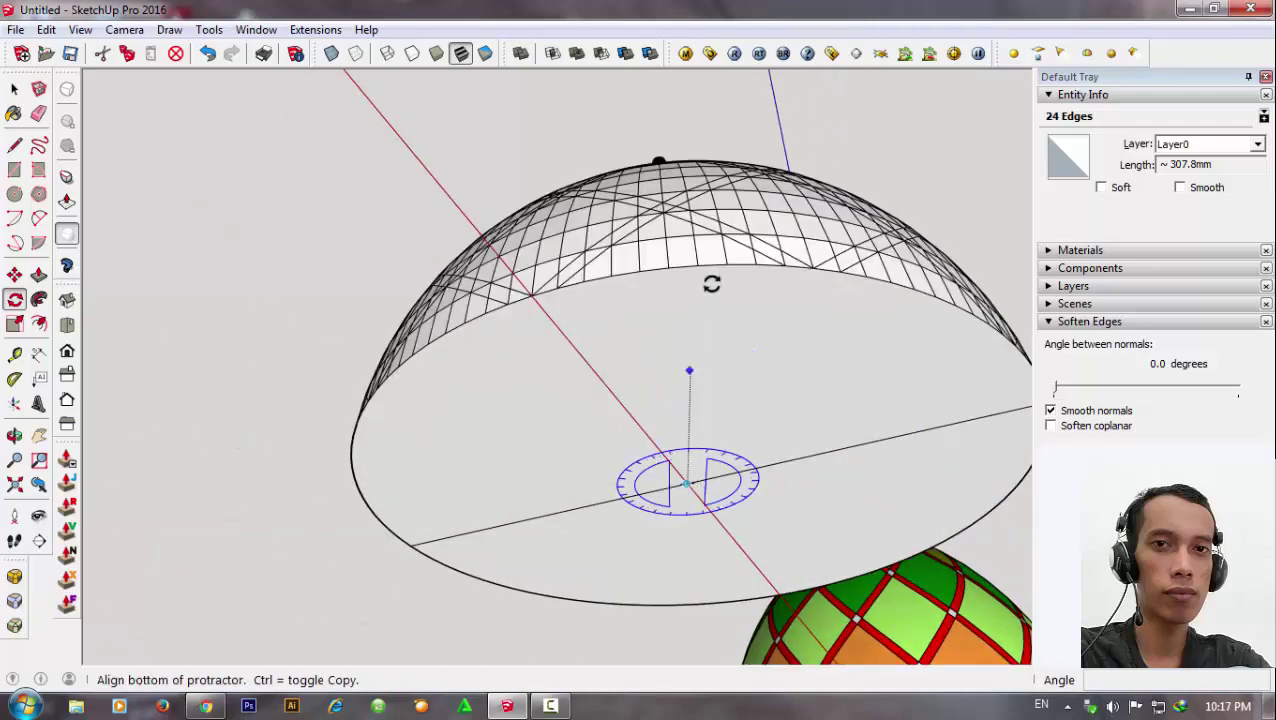
middle_drag(706, 285, 664, 621)
scroll(661, 185, up, 3)
scroll(690, 222, up, 3)
scroll(688, 240, up, 3)
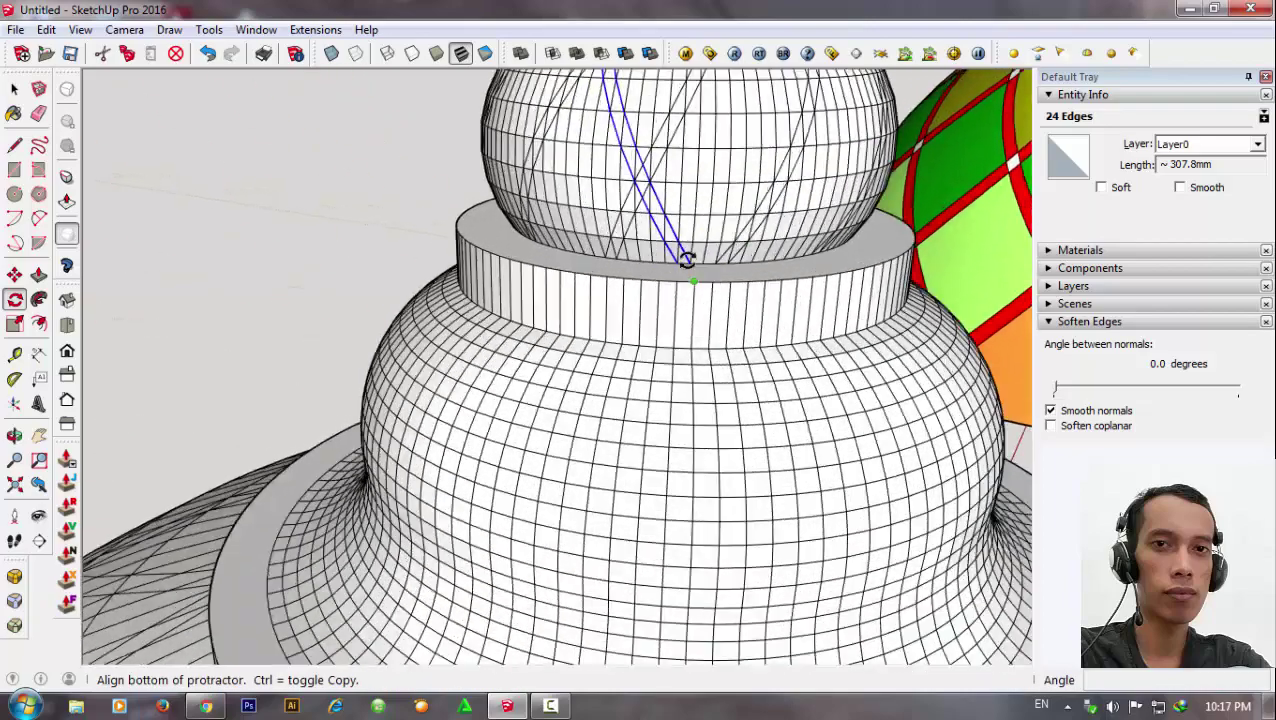
scroll(685, 258, up, 2)
click(686, 264)
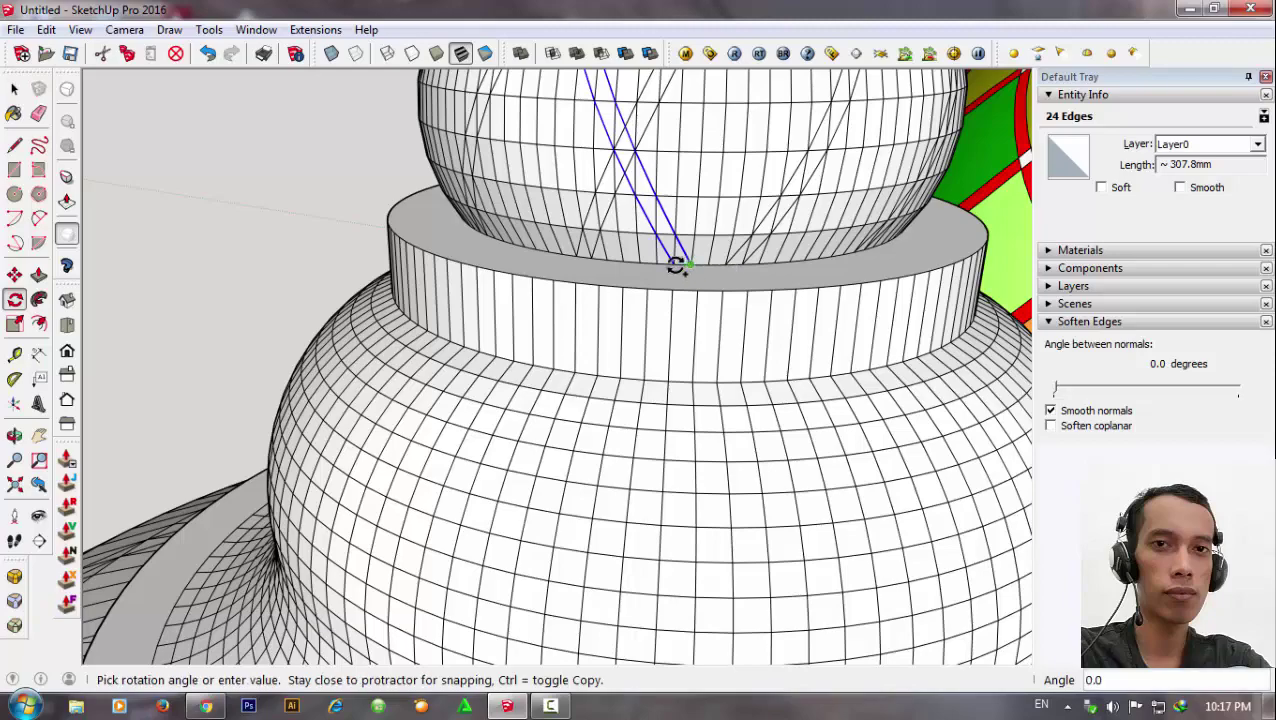
mouse_move(558, 262)
middle_down()
mouse_move(708, 258)
mouse_move(661, 248)
middle_up()
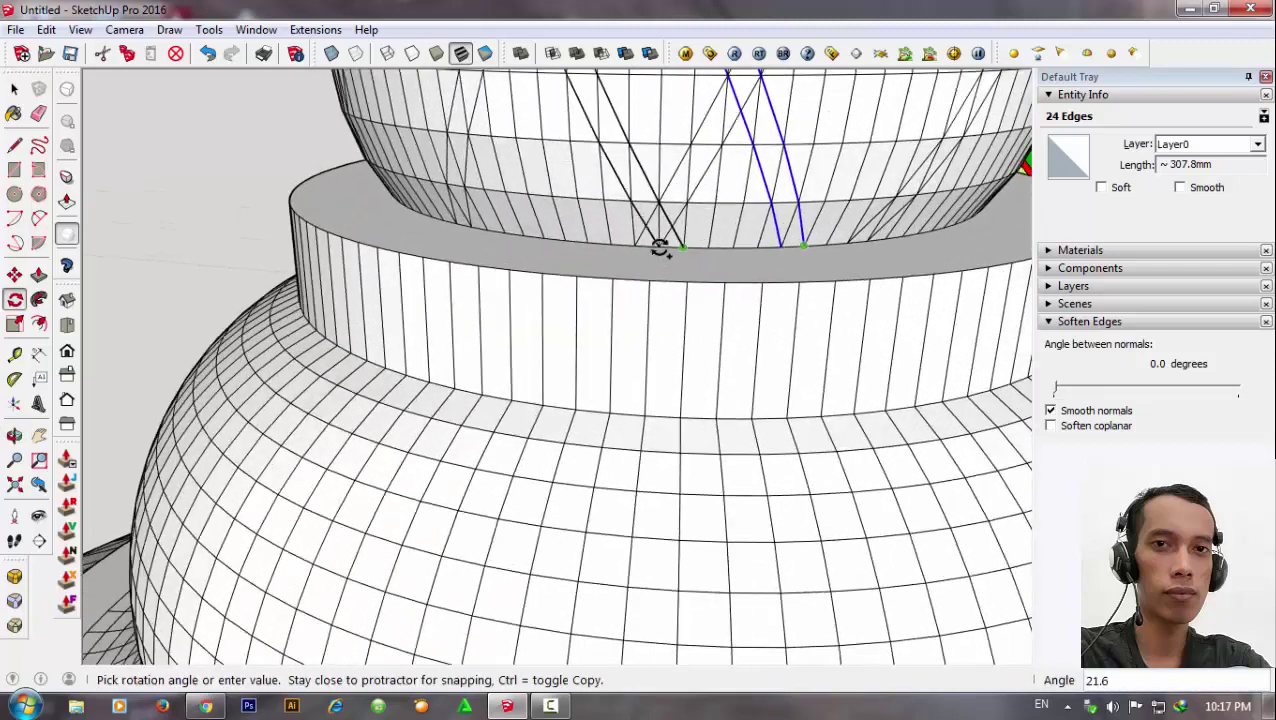
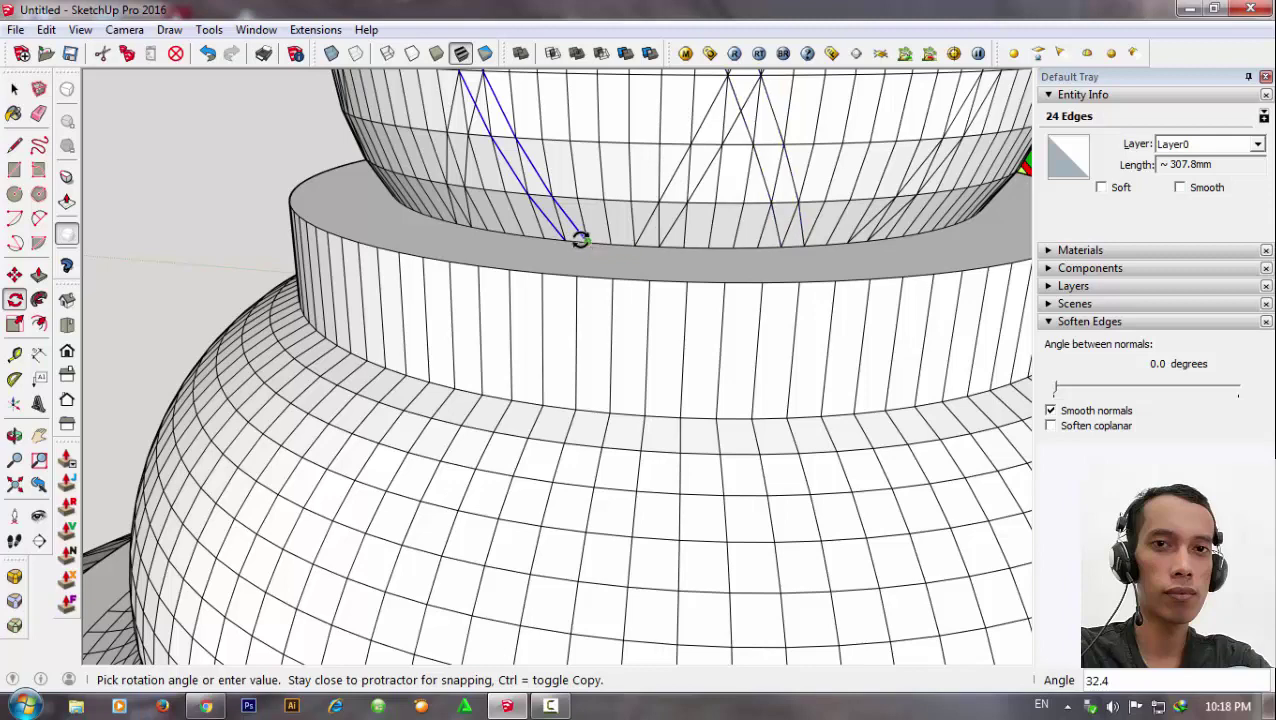
Finish the rotated copies (*10) of the crossing lines around the finial ball, then orbit to inspect the lattice.
click(580, 241)
scroll(585, 245, down, 1)
scroll(600, 255, down, 1)
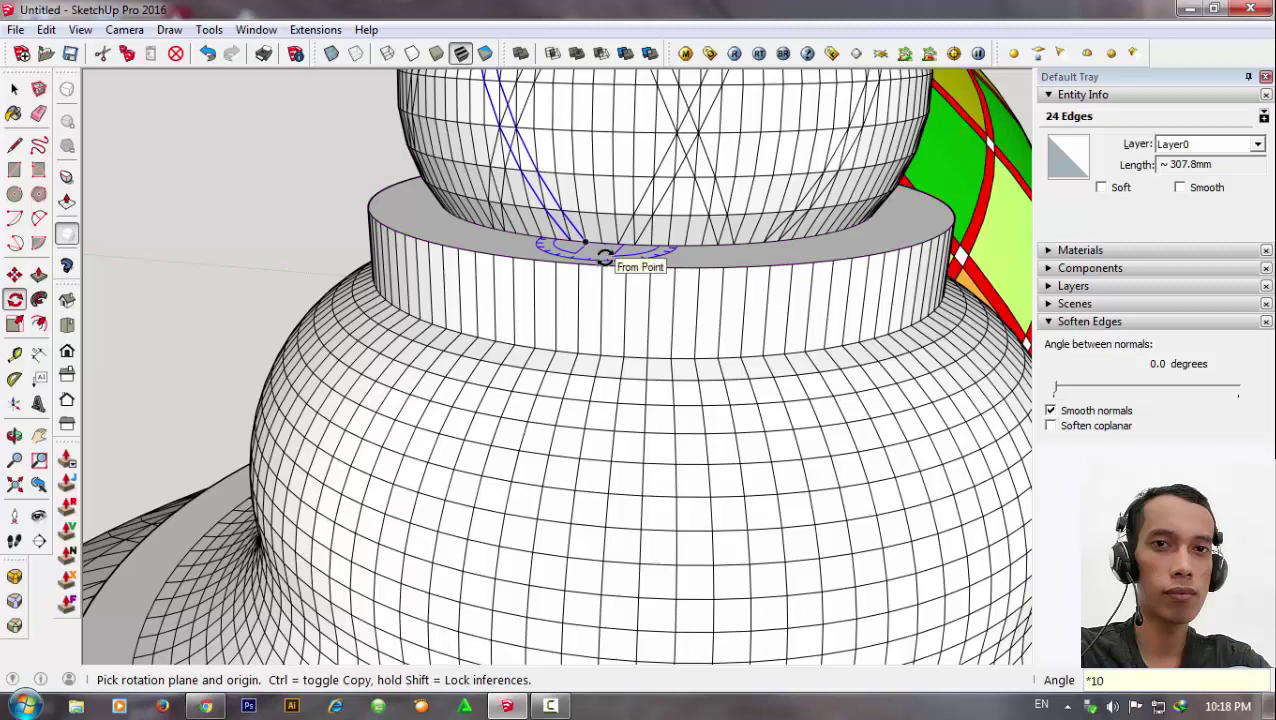
scroll(635, 270, down, 2)
scroll(663, 253, down, 2)
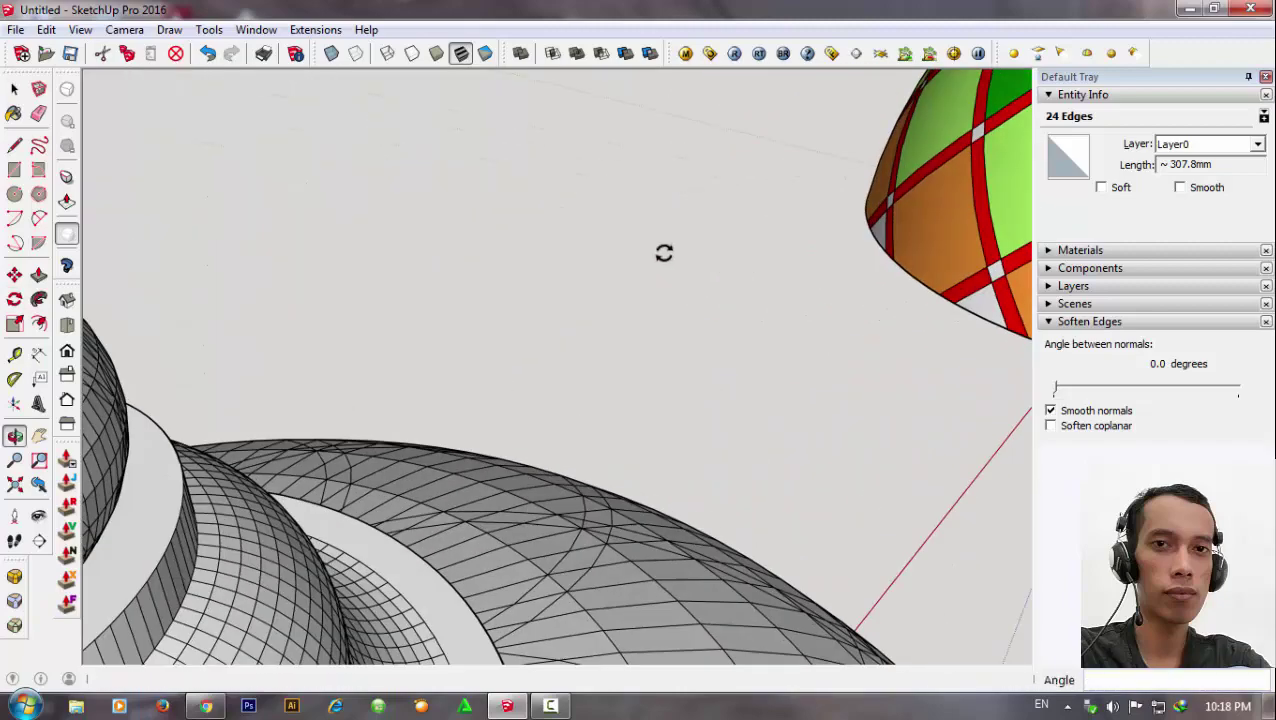
scroll(712, 252, down, 2)
click(18, 88)
mouse_move(313, 299)
middle_down()
mouse_move(647, 345)
mouse_move(1012, 351)
mouse_move(621, 327)
mouse_move(687, 338)
middle_up()
scroll(621, 327, up, 2)
scroll(587, 339, up, 1)
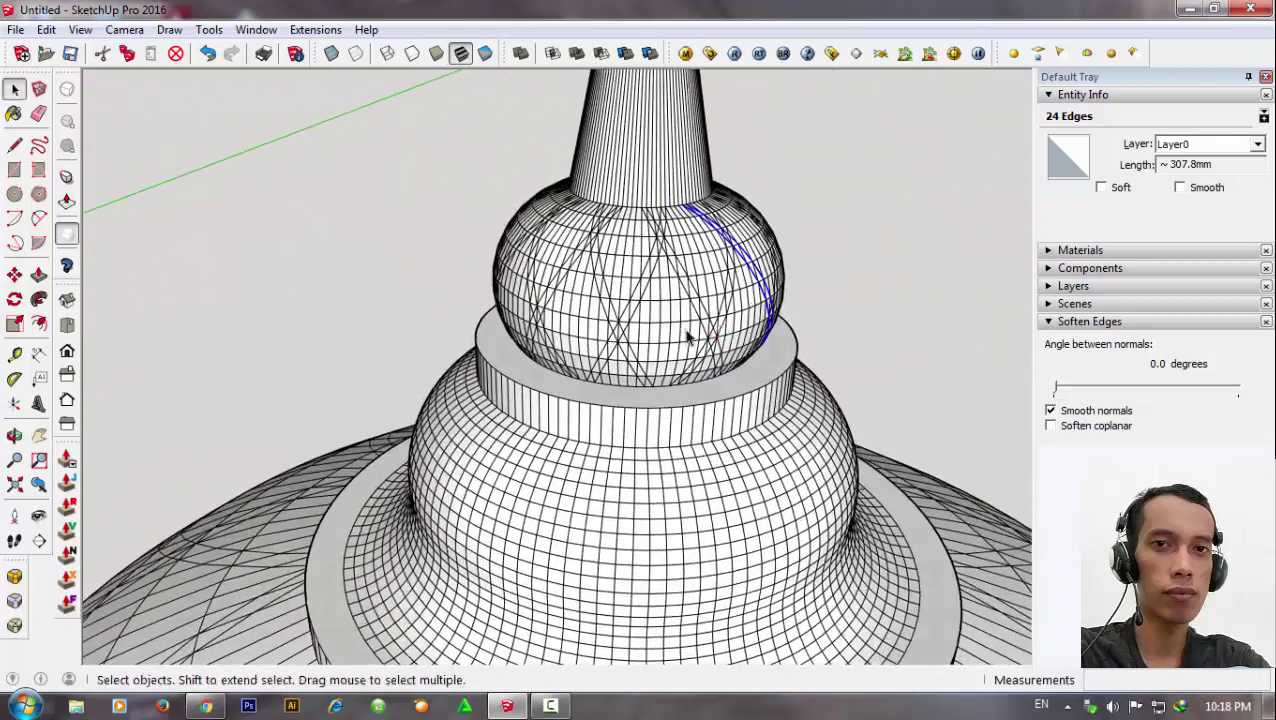
scroll(600, 320, down, 2)
scroll(607, 321, down, 2)
Select the whole model and soften its edges at 34.7°.
key(ctrl+a)
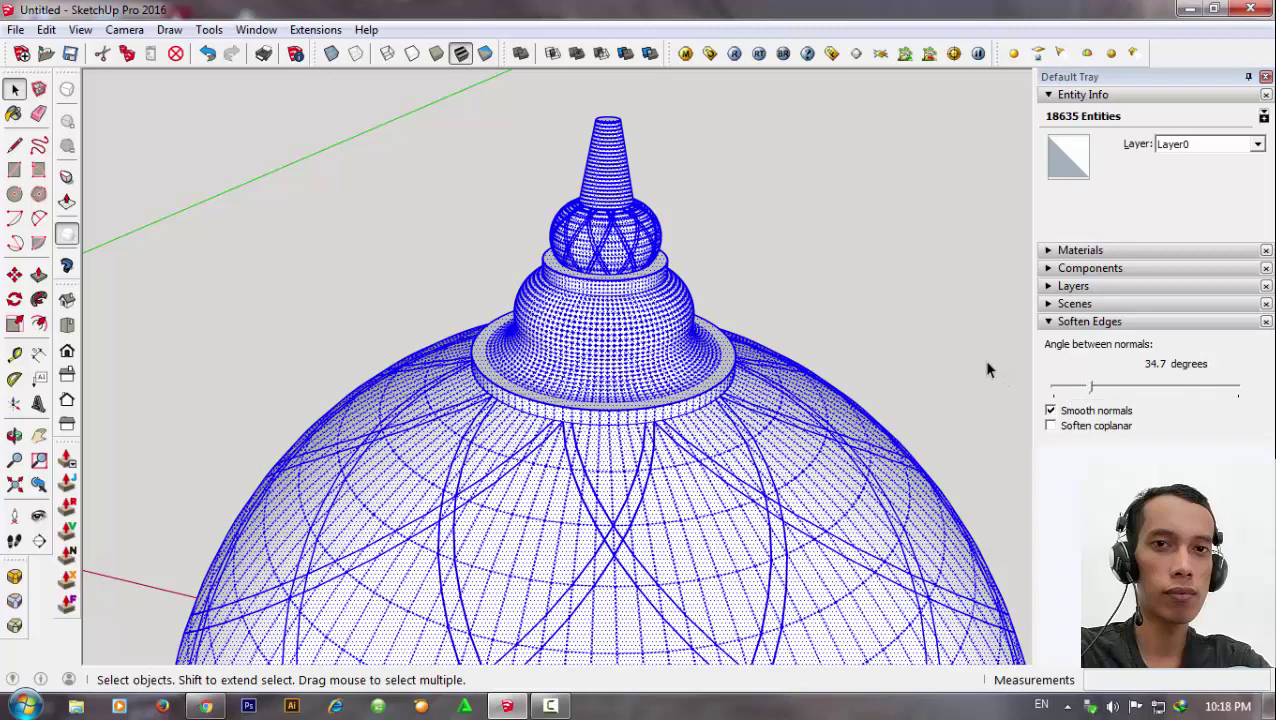
click(897, 344)
mouse_move(652, 302)
middle_down()
mouse_move(812, 151)
mouse_move(697, 280)
middle_up()
scroll(614, 215, up, 3)
scroll(638, 214, up, 2)
Inspect the smoothed lattice ball and the whole dome from several angles.
mouse_move(638, 214)
middle_down()
mouse_move(598, 319)
mouse_move(588, 307)
middle_up()
click(622, 240)
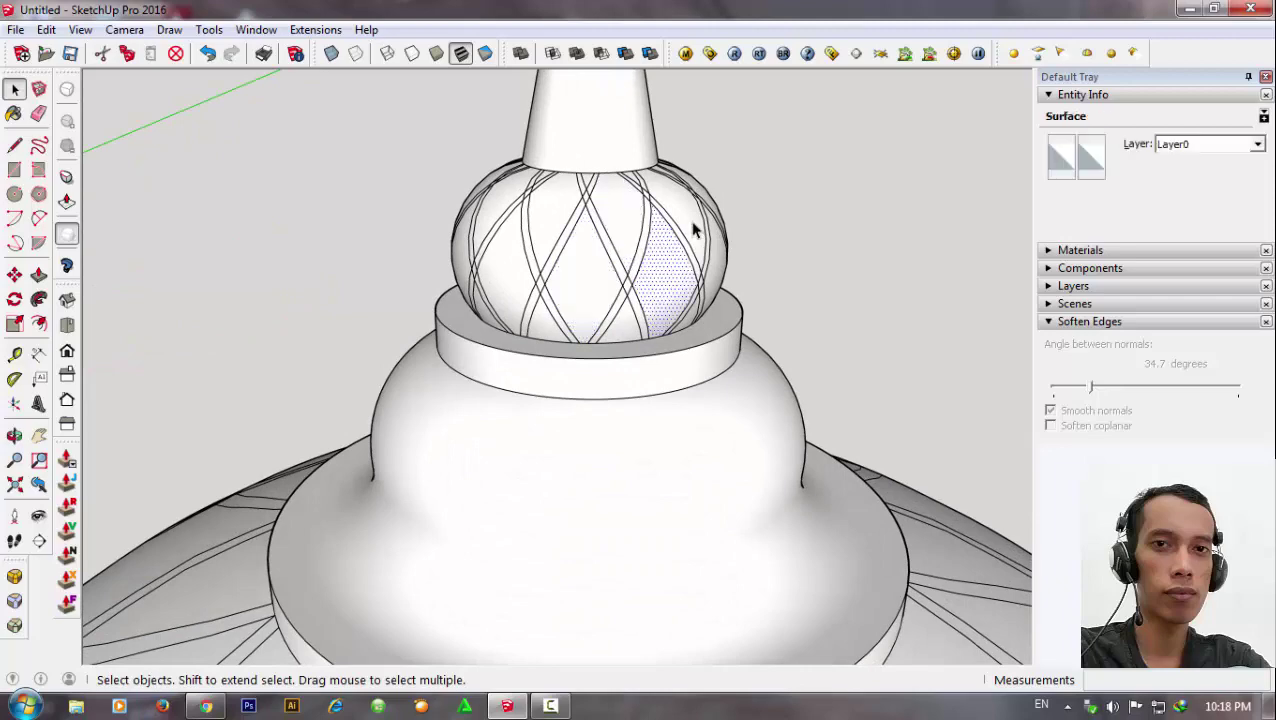
mouse_move(714, 277)
middle_down()
mouse_move(525, 309)
mouse_move(567, 347)
middle_up()
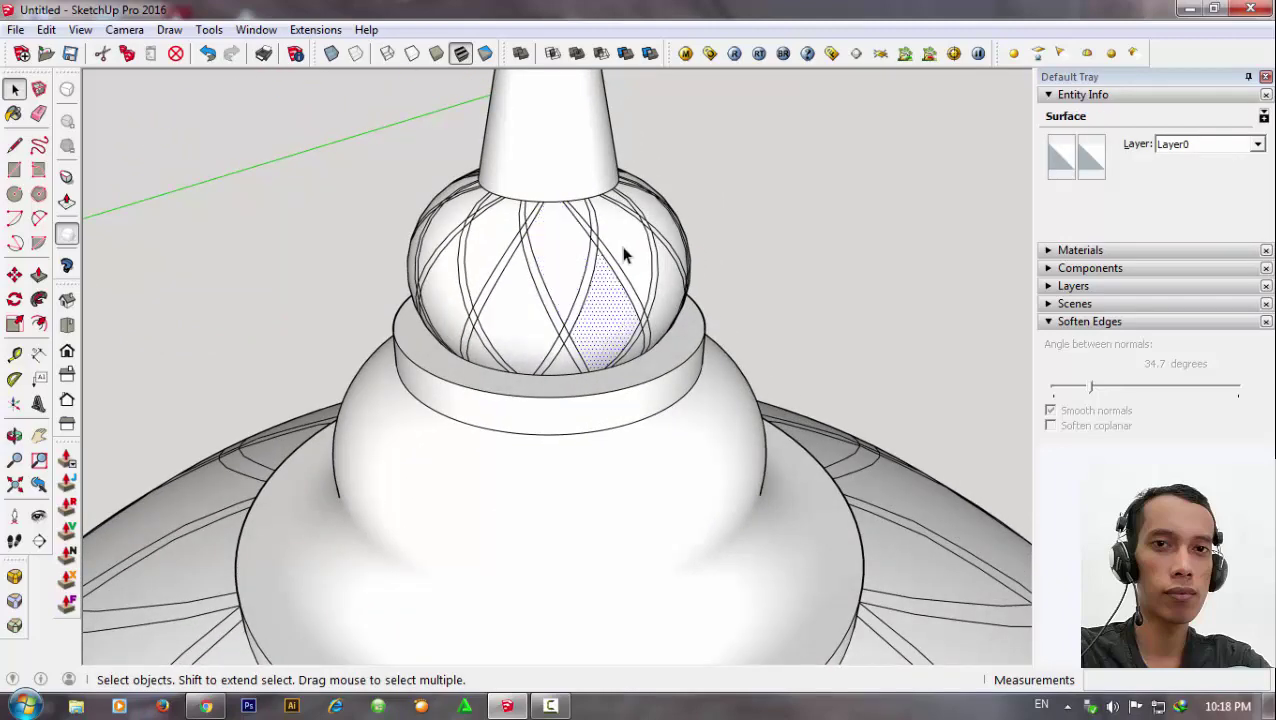
click(716, 235)
scroll(716, 235, down, 3)
scroll(612, 213, down, 2)
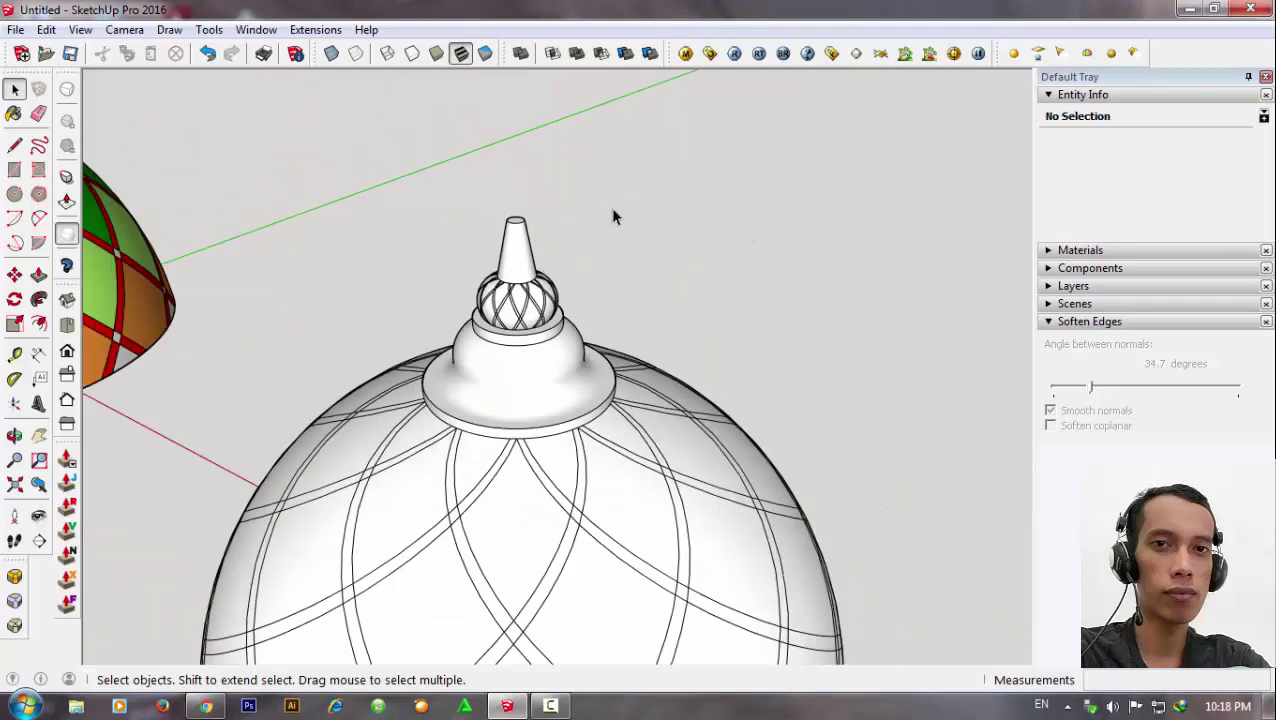
scroll(592, 398, down, 2)
scroll(592, 398, up, 3)
mouse_move(592, 398)
middle_down()
mouse_move(627, 377)
mouse_move(763, 353)
middle_up()
scroll(478, 490, down, 3)
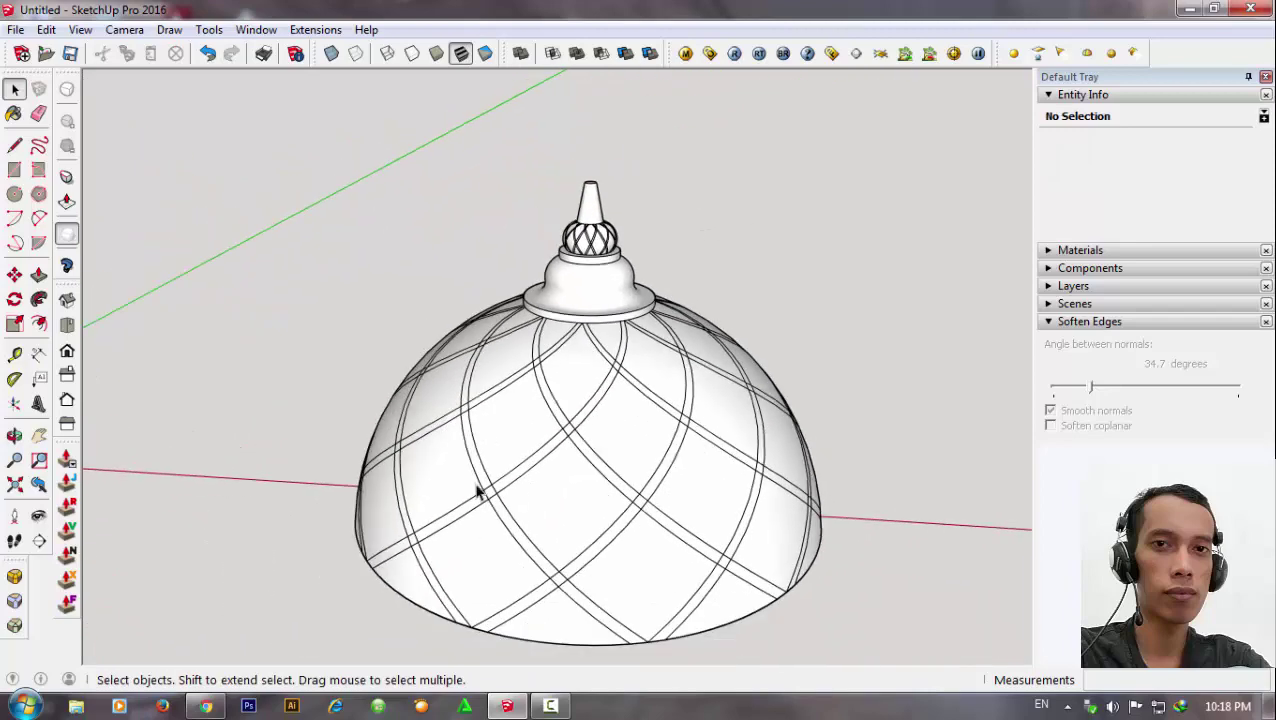
scroll(558, 378, up, 3)
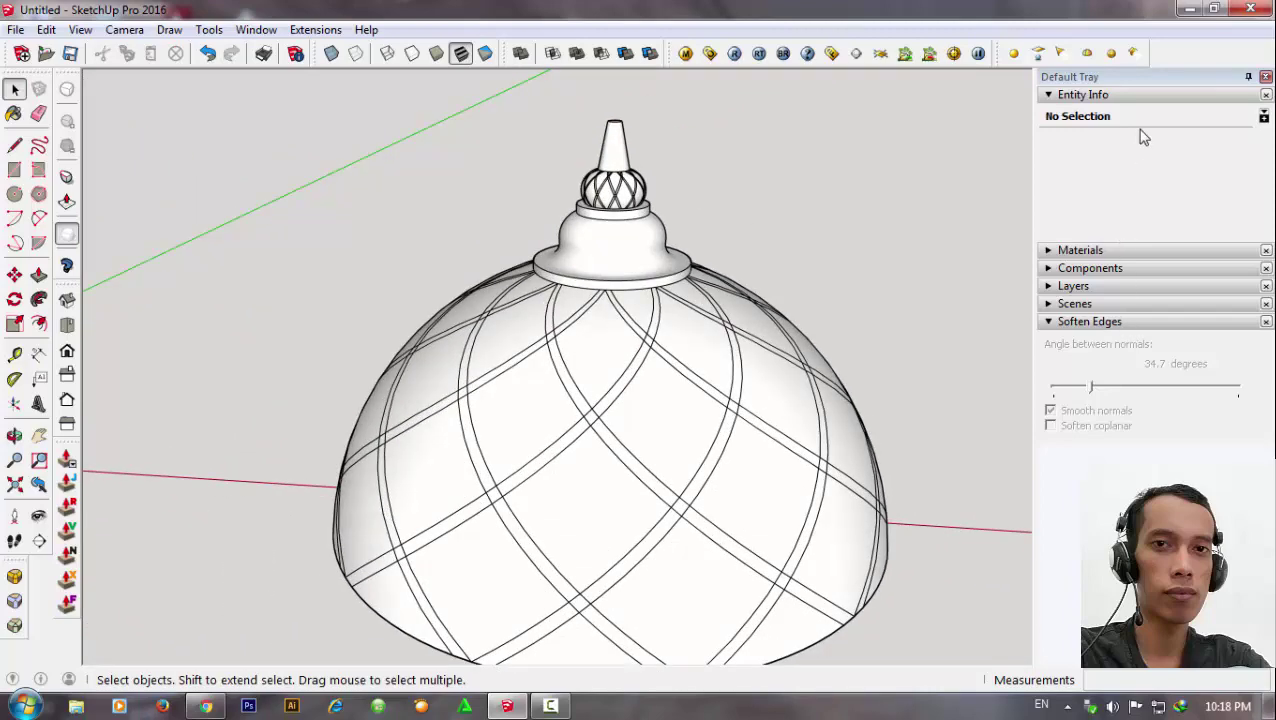
Collapse Entity Info and load red Color B05 from the Materials Colors palette.
click(1152, 97)
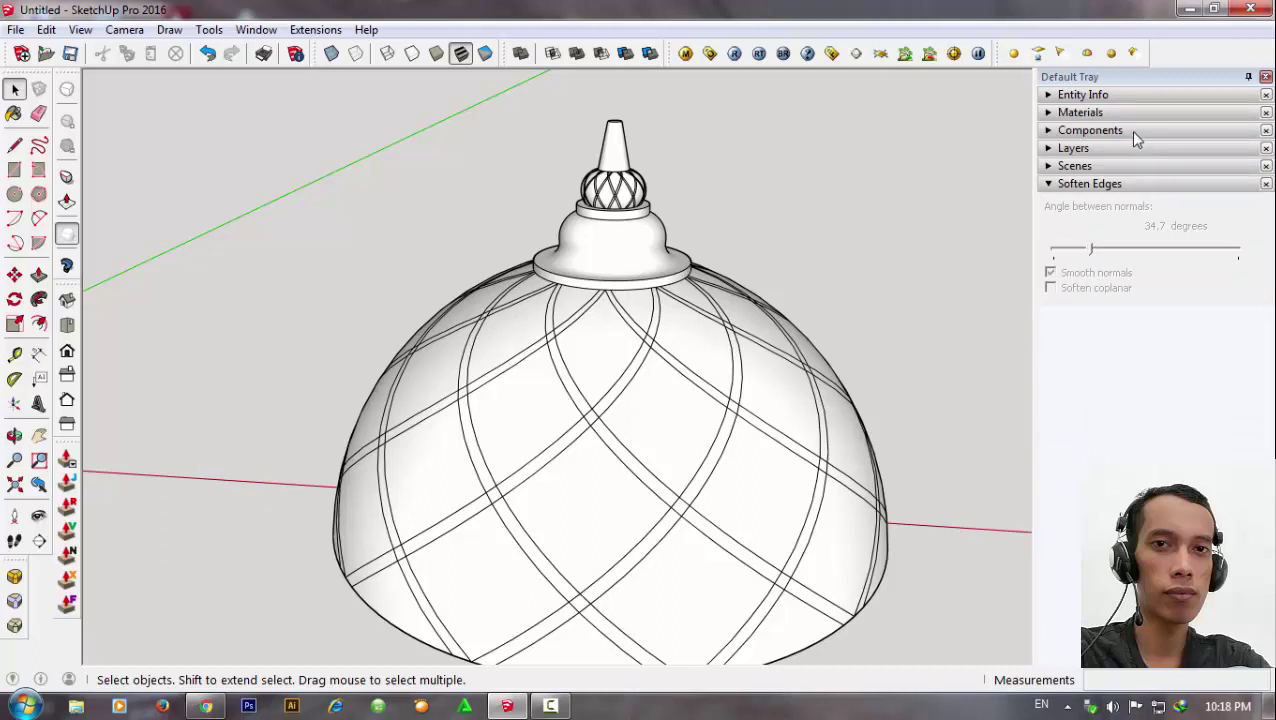
click(1134, 114)
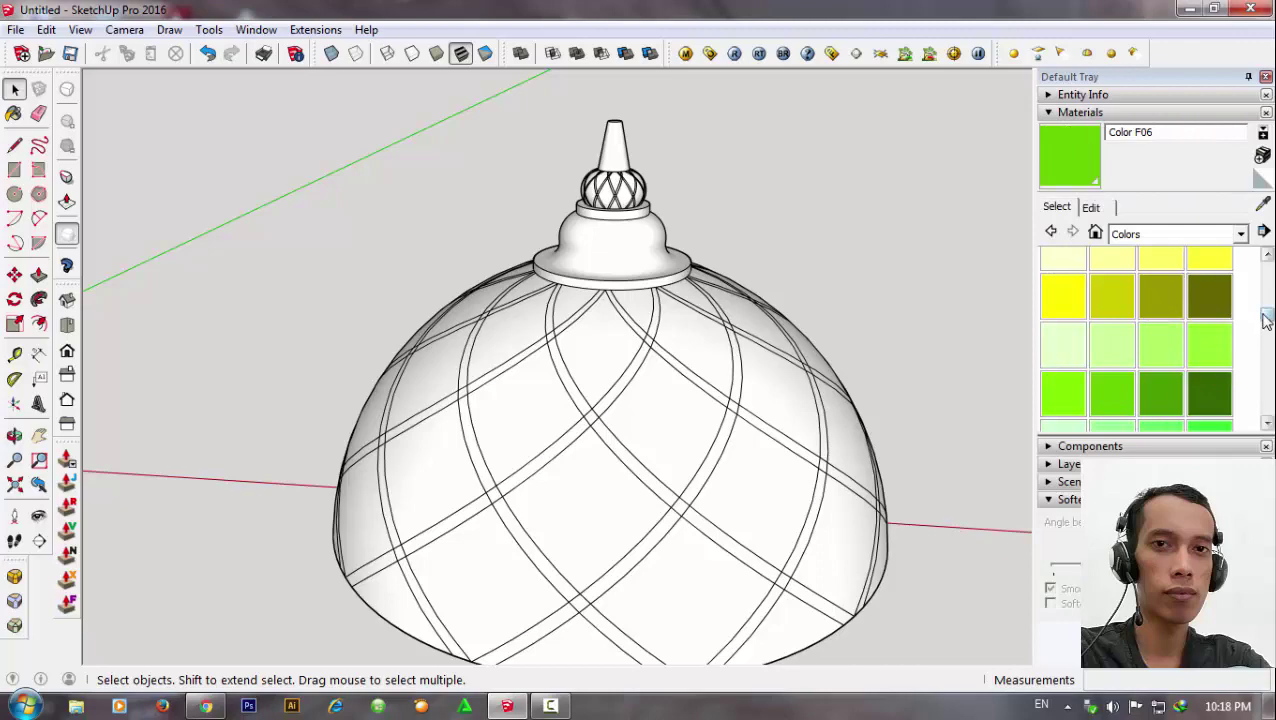
drag(1266, 318, 1266, 285)
click(1068, 346)
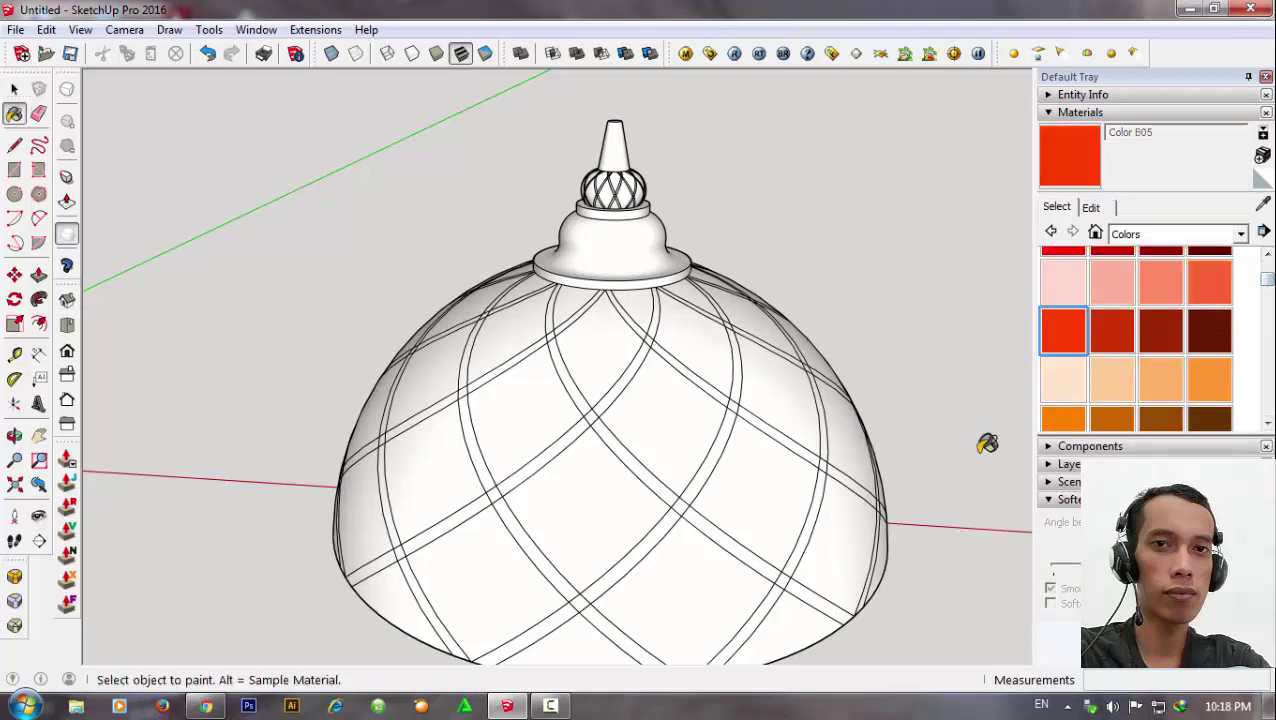
Paint the bottom diamonds around the second dome red Color B05.
click(680, 507)
scroll(682, 500, down, 3)
mouse_move(684, 493)
middle_down()
mouse_move(726, 512)
mouse_move(533, 515)
mouse_move(632, 527)
mouse_move(413, 518)
mouse_move(365, 449)
middle_up()
click(710, 518)
click(632, 527)
click(365, 449)
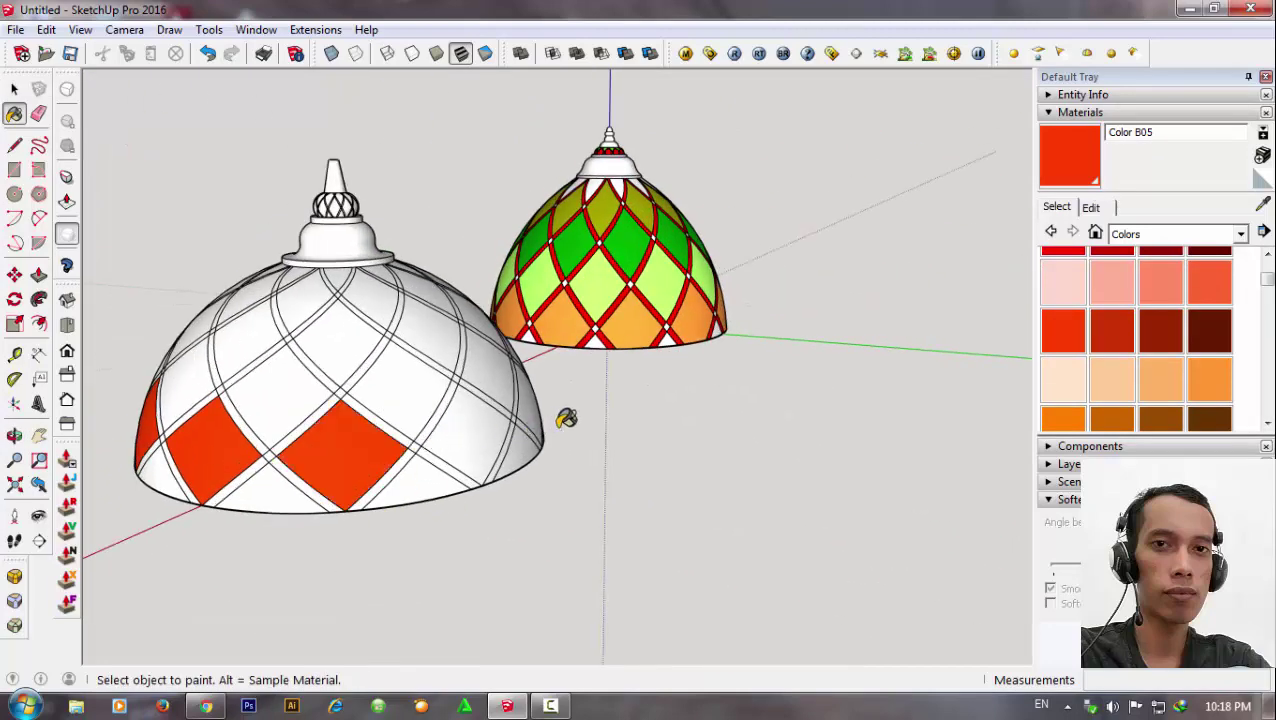
mouse_move(566, 418)
middle_down()
mouse_move(251, 498)
mouse_move(342, 407)
middle_up()
mouse_move(437, 380)
middle_down()
mouse_move(233, 450)
mouse_move(410, 345)
mouse_move(621, 250)
mouse_move(583, 250)
middle_up()
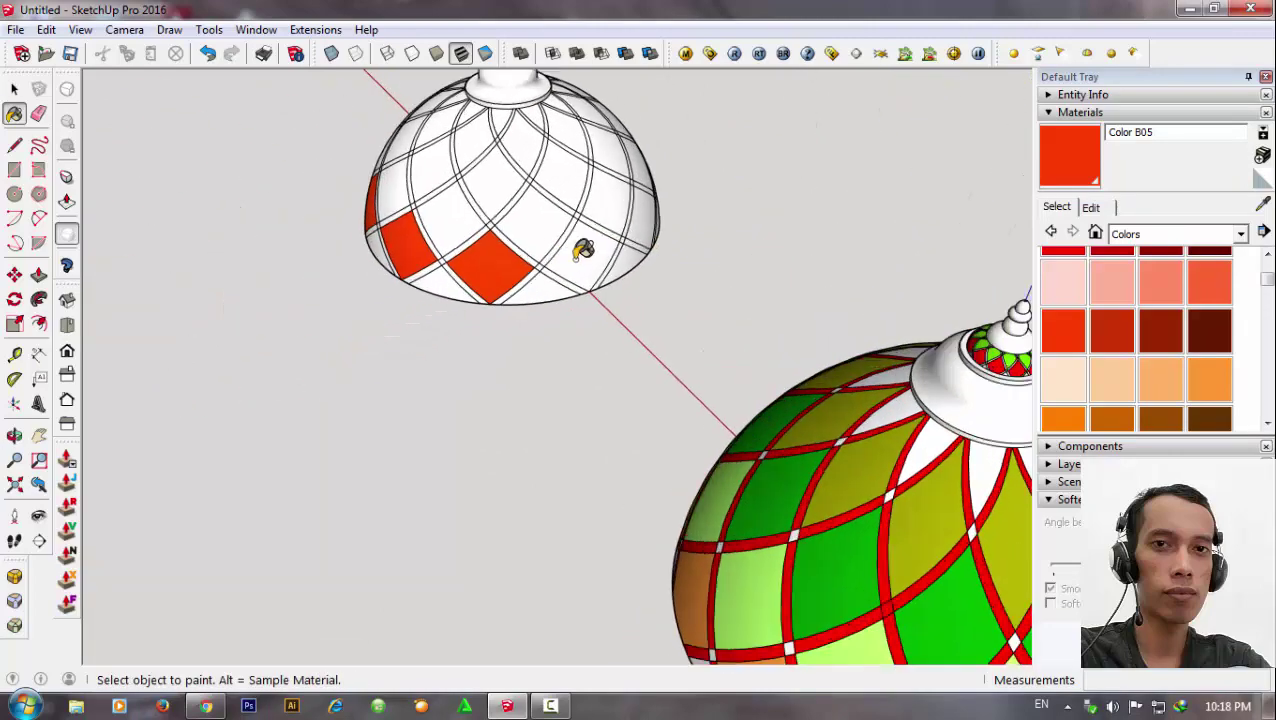
click(640, 218)
mouse_move(774, 222)
middle_down()
mouse_move(427, 290)
mouse_move(330, 256)
middle_up()
mouse_move(256, 332)
middle_down()
mouse_move(344, 393)
mouse_move(797, 387)
mouse_move(723, 407)
middle_up()
click(723, 407)
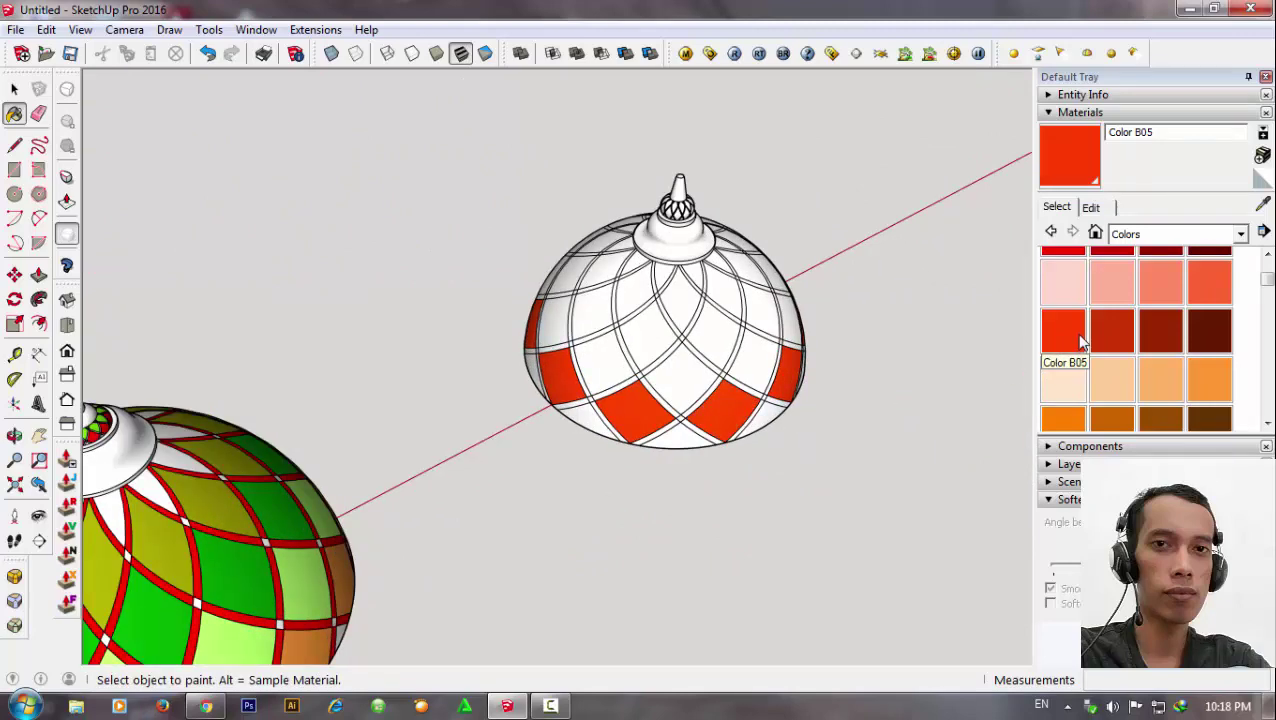
Paint more lower diamonds orange-red Color B04, undoing one stray fill.
click(1199, 286)
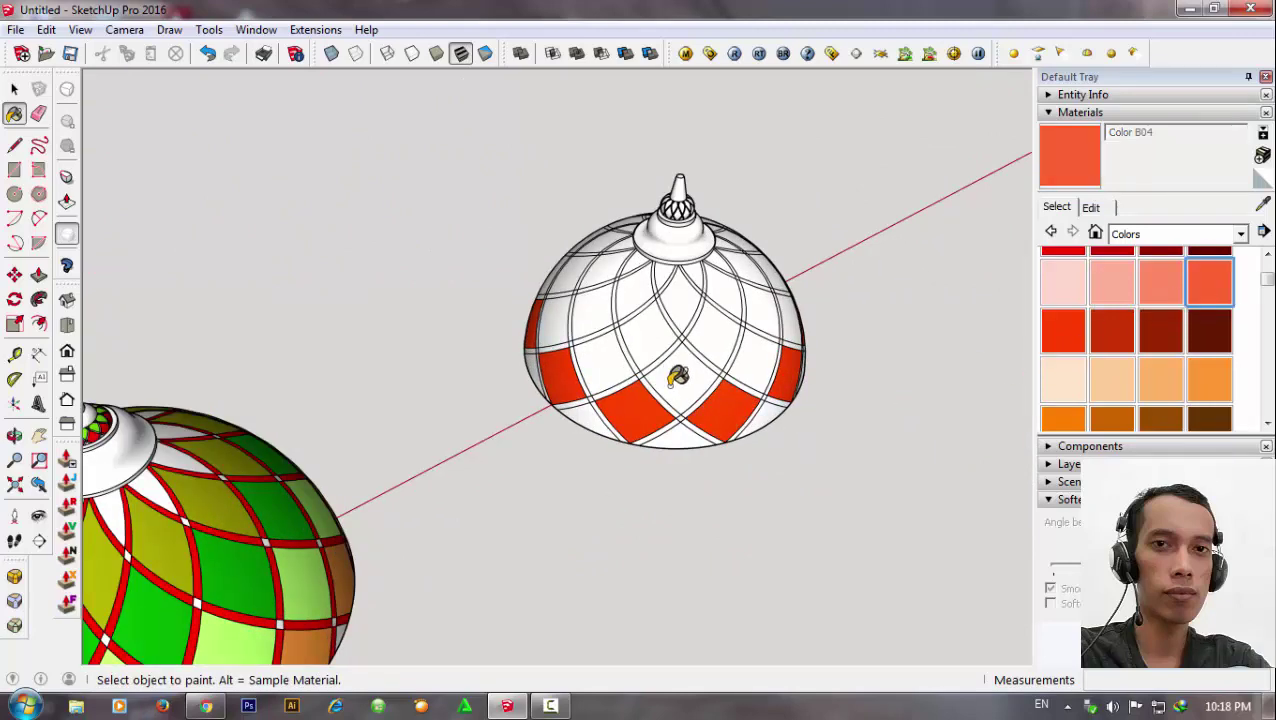
click(678, 376)
click(766, 358)
mouse_move(830, 366)
middle_down()
mouse_move(461, 384)
mouse_move(832, 488)
middle_up()
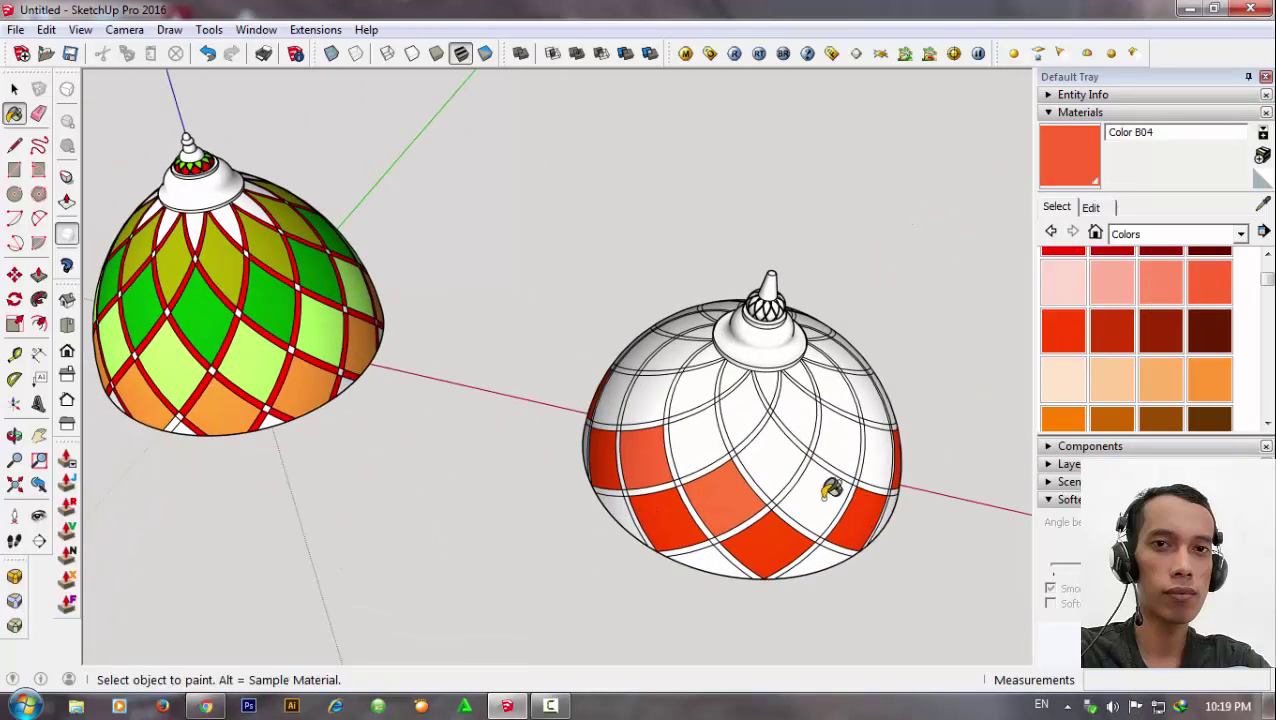
click(828, 492)
mouse_move(890, 458)
middle_down()
mouse_move(555, 441)
mouse_move(712, 622)
mouse_move(478, 362)
middle_up()
click(661, 561)
scroll(478, 362, down, 2)
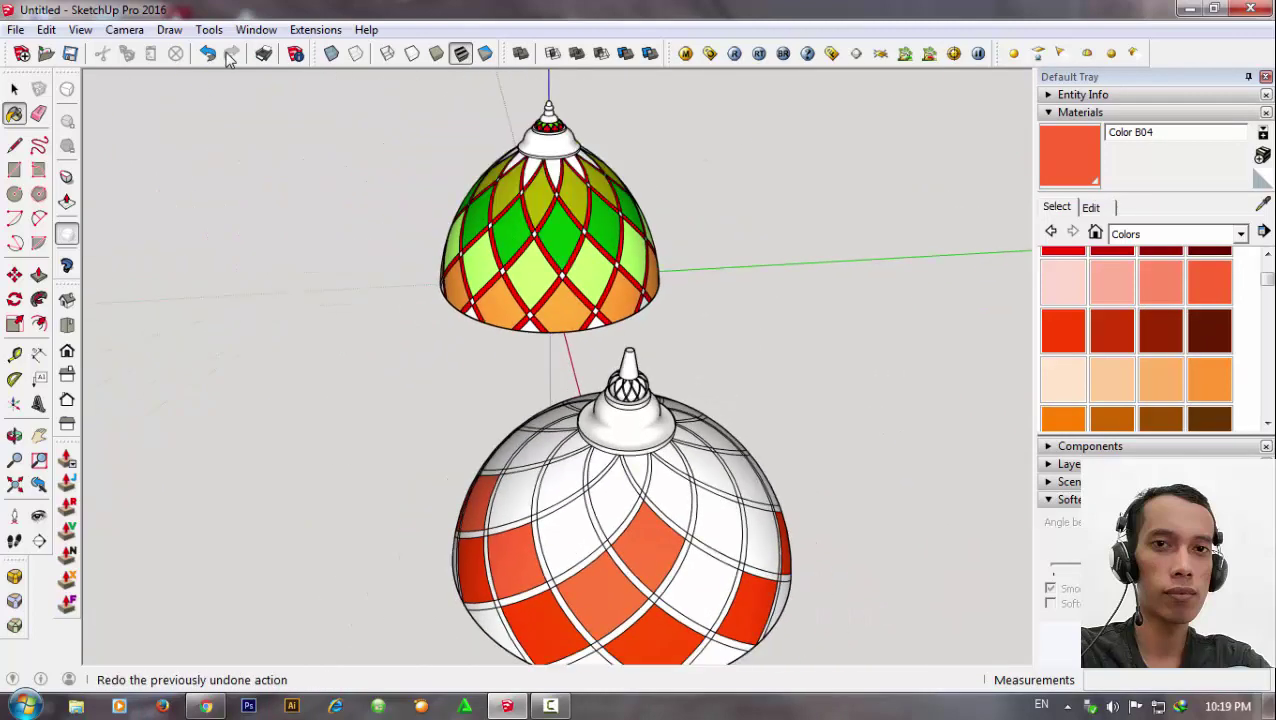
click(207, 53)
Orbit around both domes to review the painted red and orange band.
scroll(668, 500, down, 1)
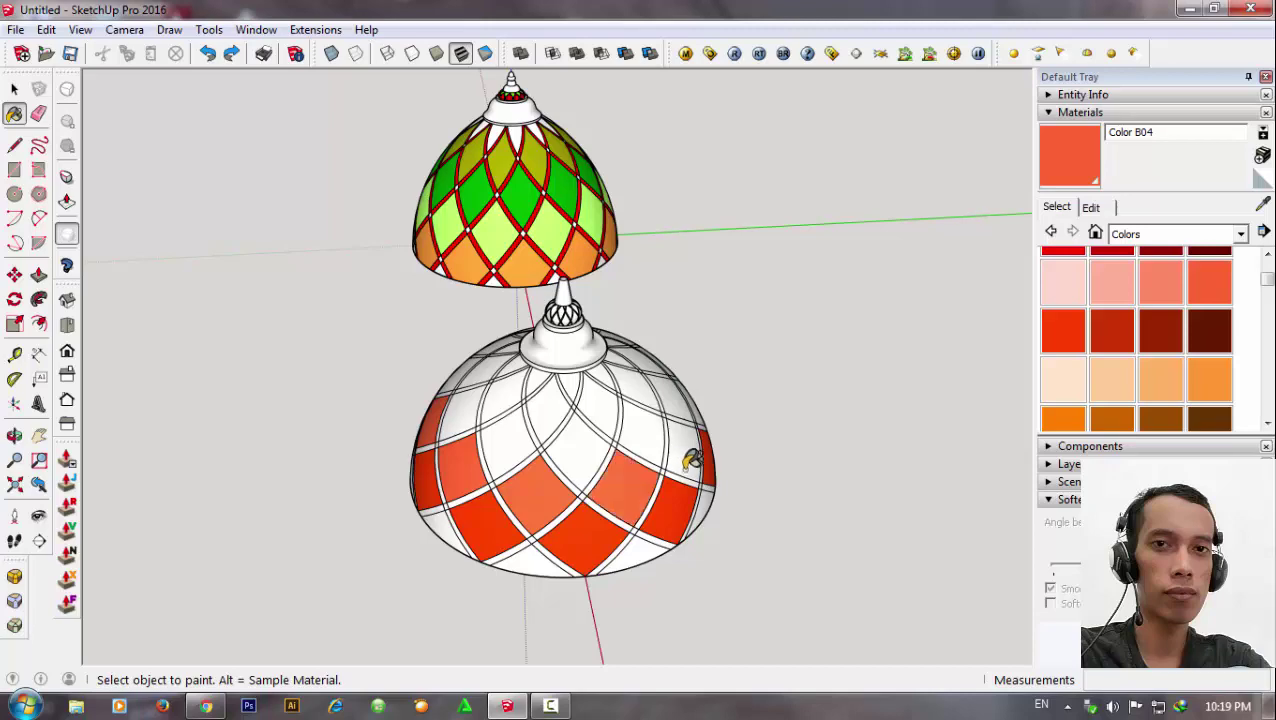
mouse_move(693, 437)
middle_down()
mouse_move(541, 461)
mouse_move(490, 404)
mouse_move(336, 464)
mouse_move(478, 373)
middle_up()
scroll(475, 428, up, 1)
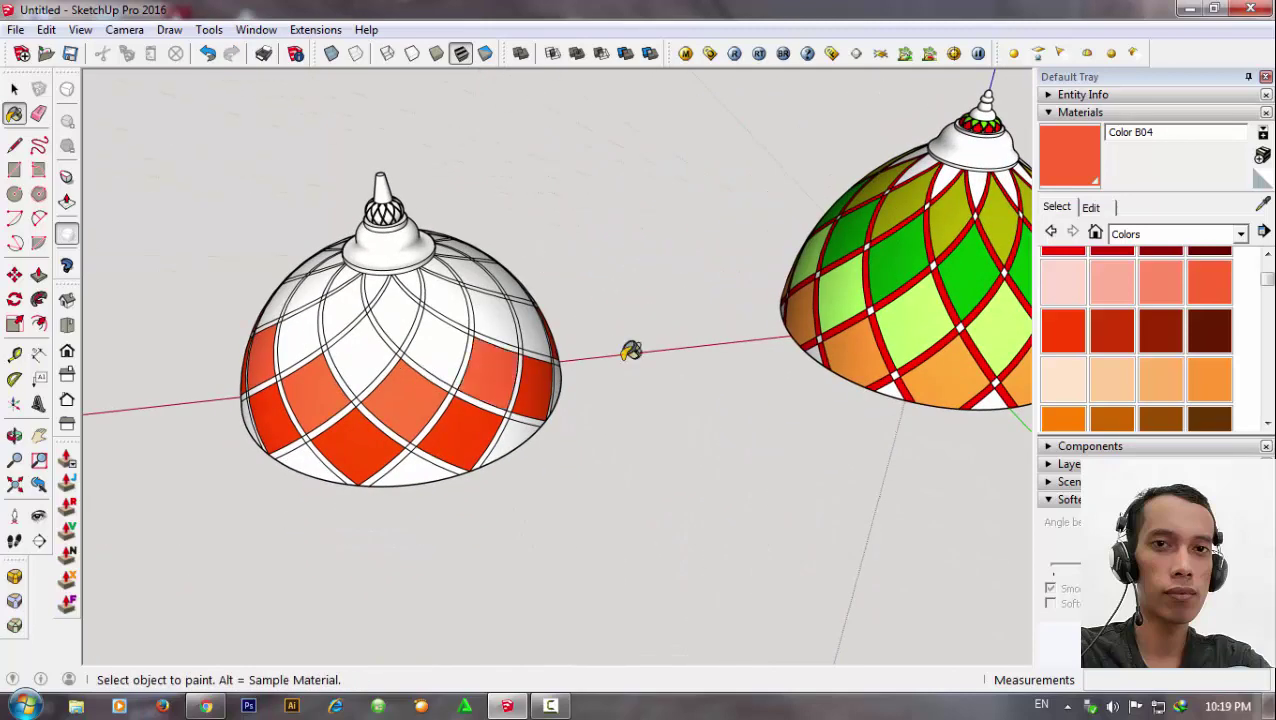
mouse_move(629, 350)
middle_down()
mouse_move(242, 445)
mouse_move(564, 307)
middle_up()
scroll(629, 282, up, 1)
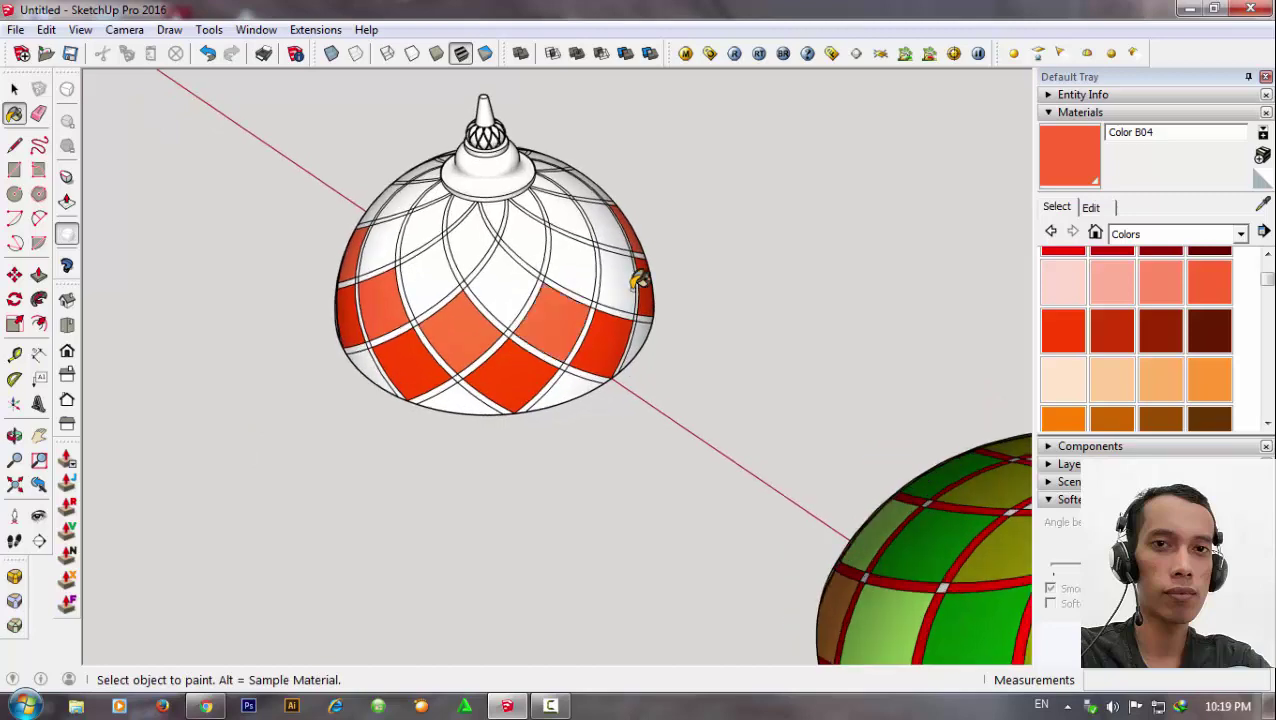
mouse_move(638, 276)
middle_down()
mouse_move(568, 326)
mouse_move(533, 293)
middle_up()
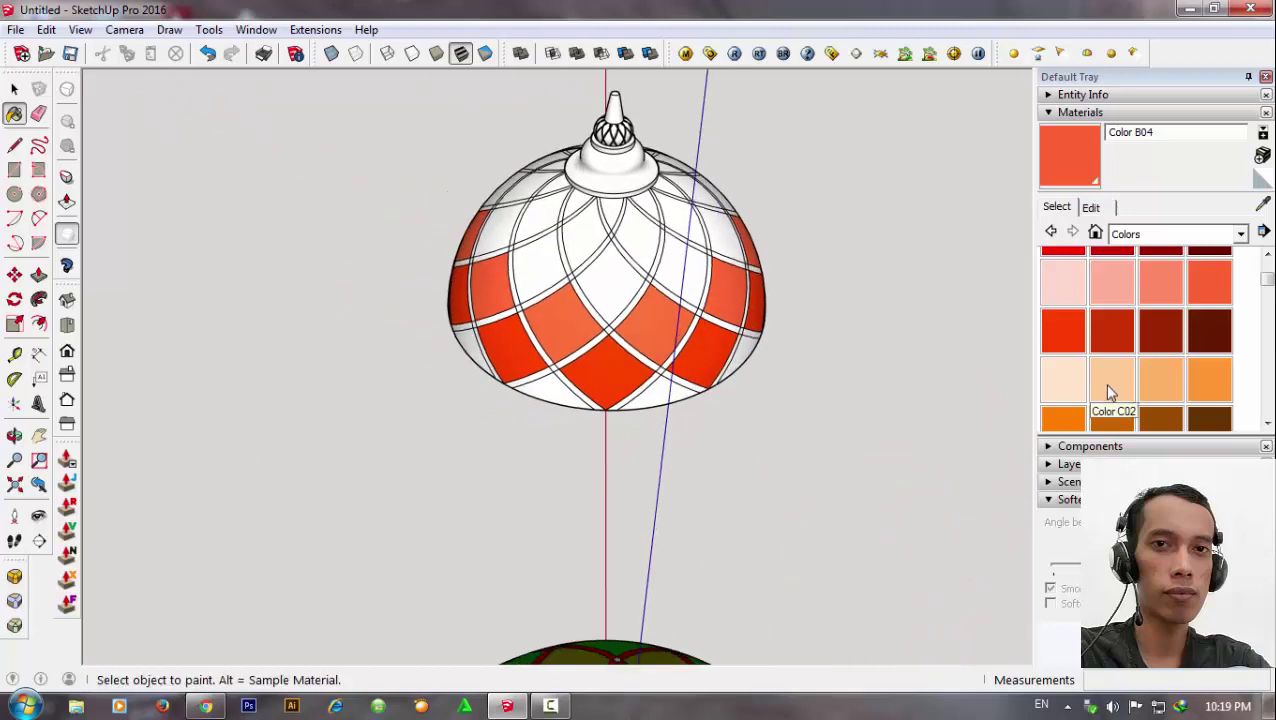
Paint the upper white dome faces light pink Color B02.
click(1111, 286)
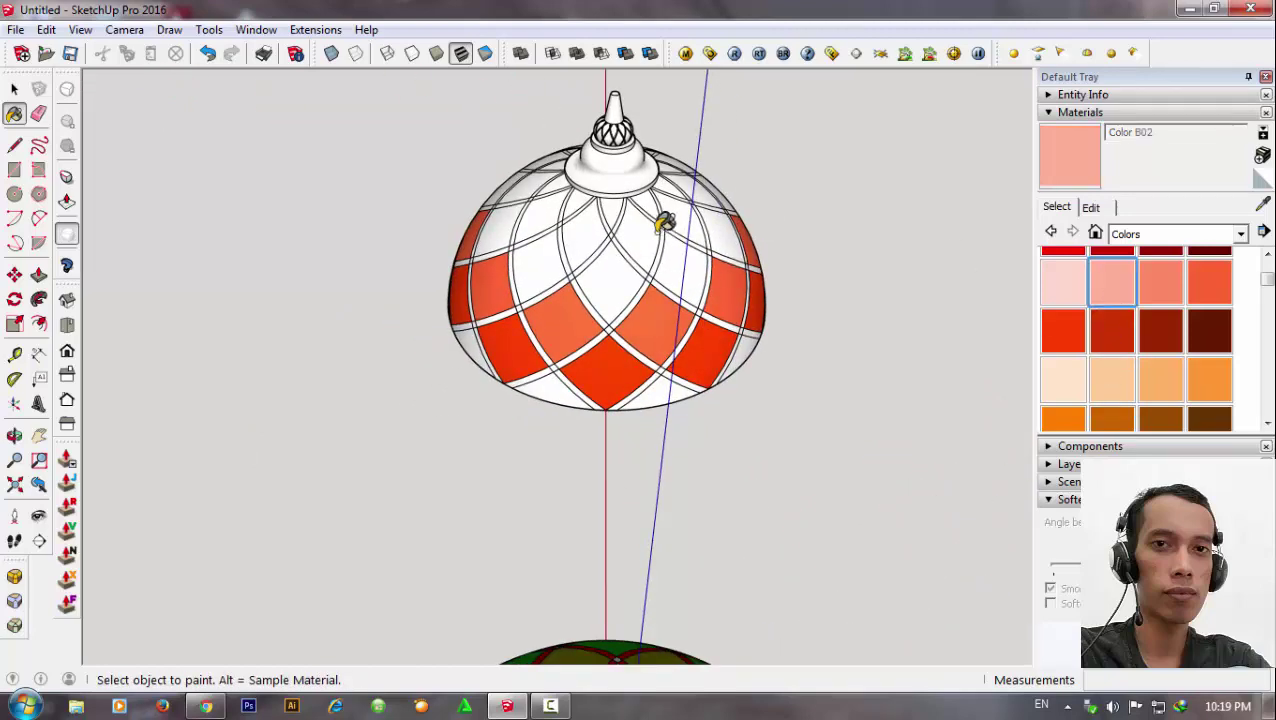
click(614, 266)
click(690, 266)
mouse_move(775, 279)
middle_down()
mouse_move(399, 319)
mouse_move(775, 347)
middle_up()
click(775, 347)
middle_drag(877, 356, 795, 452)
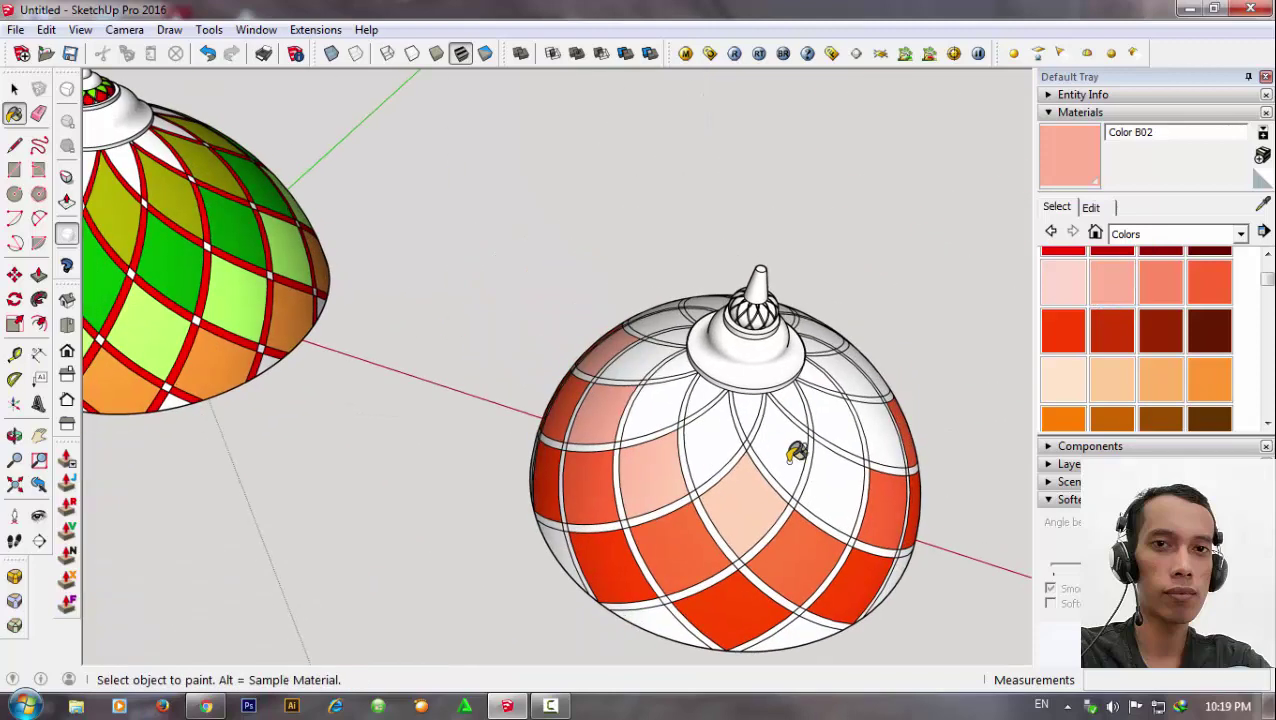
click(892, 433)
middle_drag(892, 433, 755, 567)
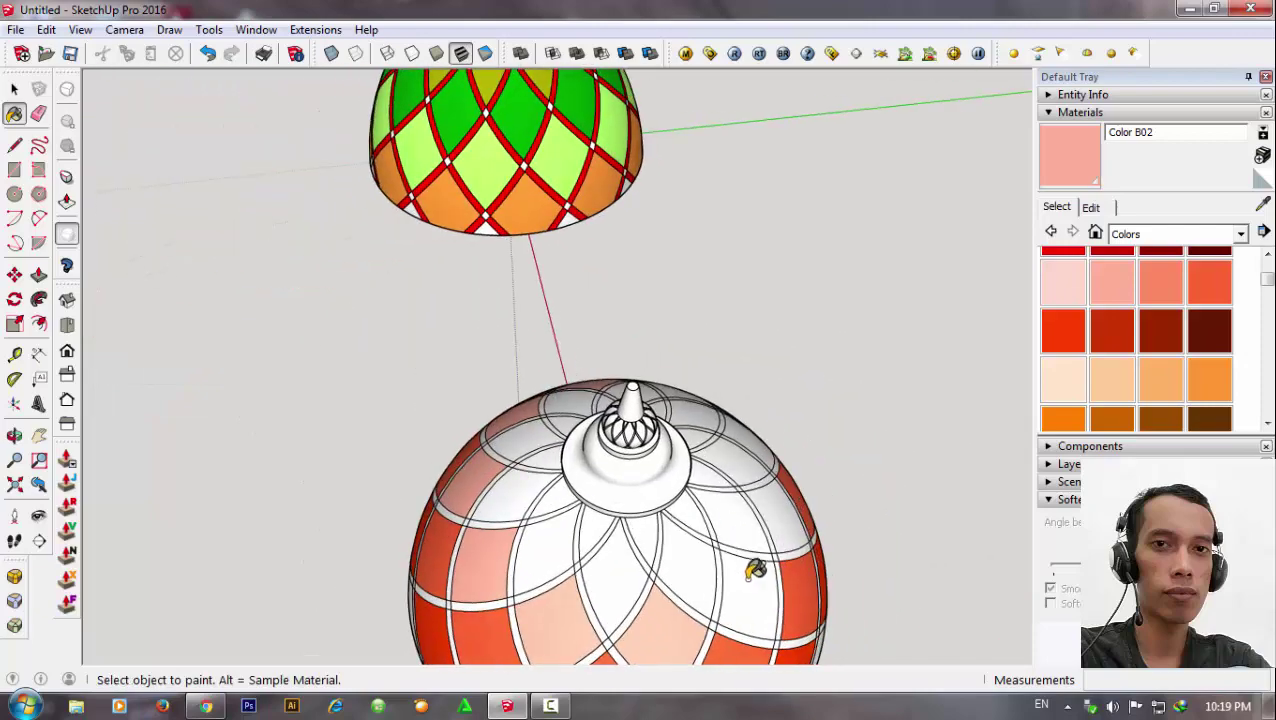
click(755, 567)
click(791, 516)
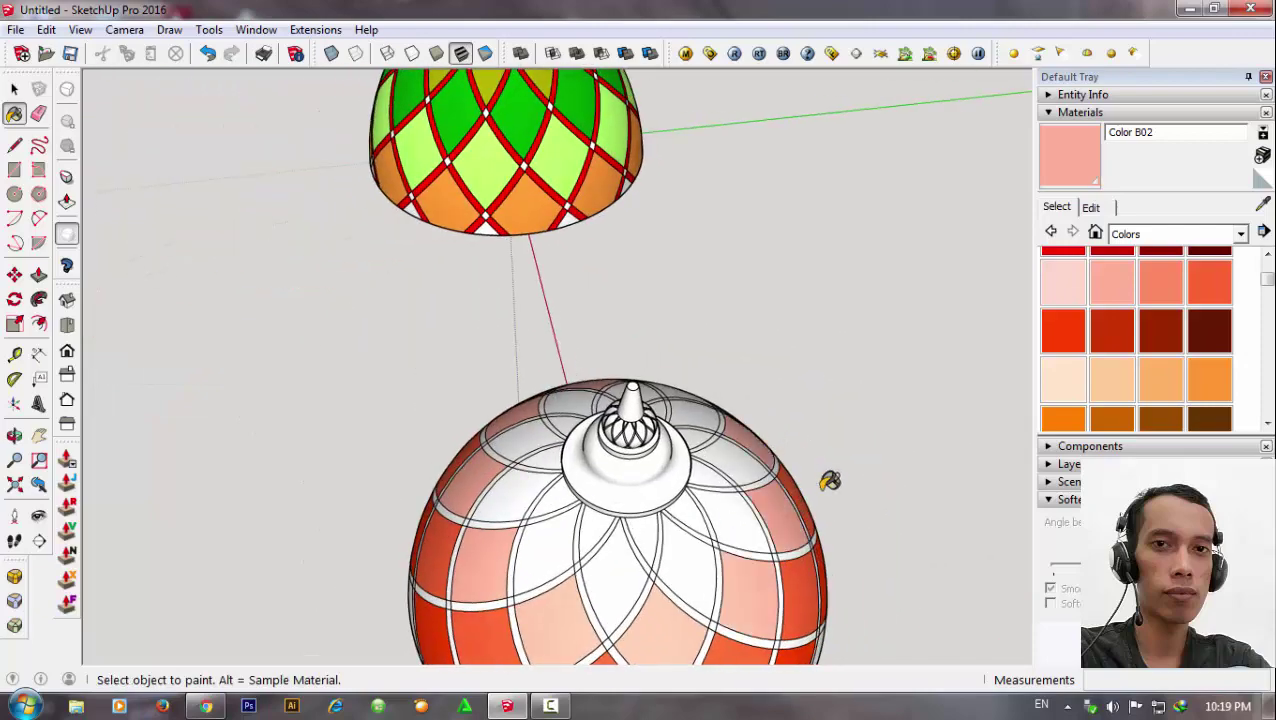
middle_drag(829, 481, 648, 456)
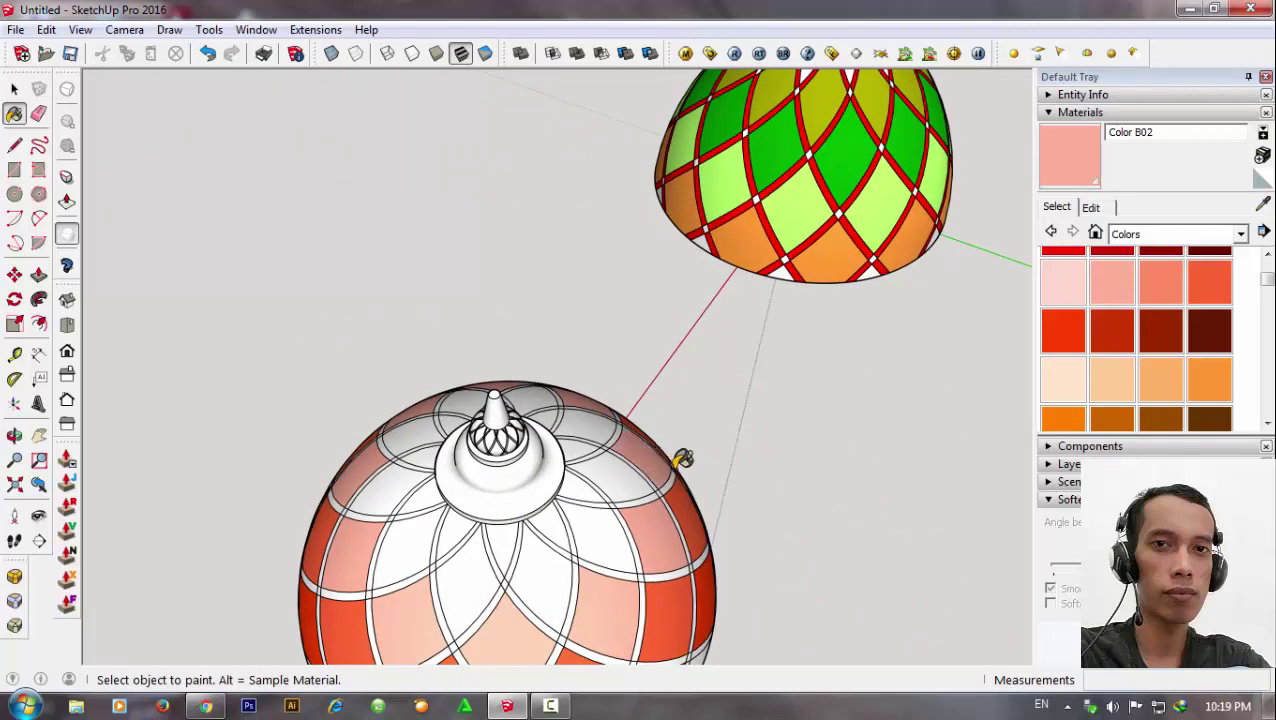
mouse_move(742, 532)
middle_down()
mouse_move(543, 347)
mouse_move(703, 399)
mouse_move(716, 329)
middle_up()
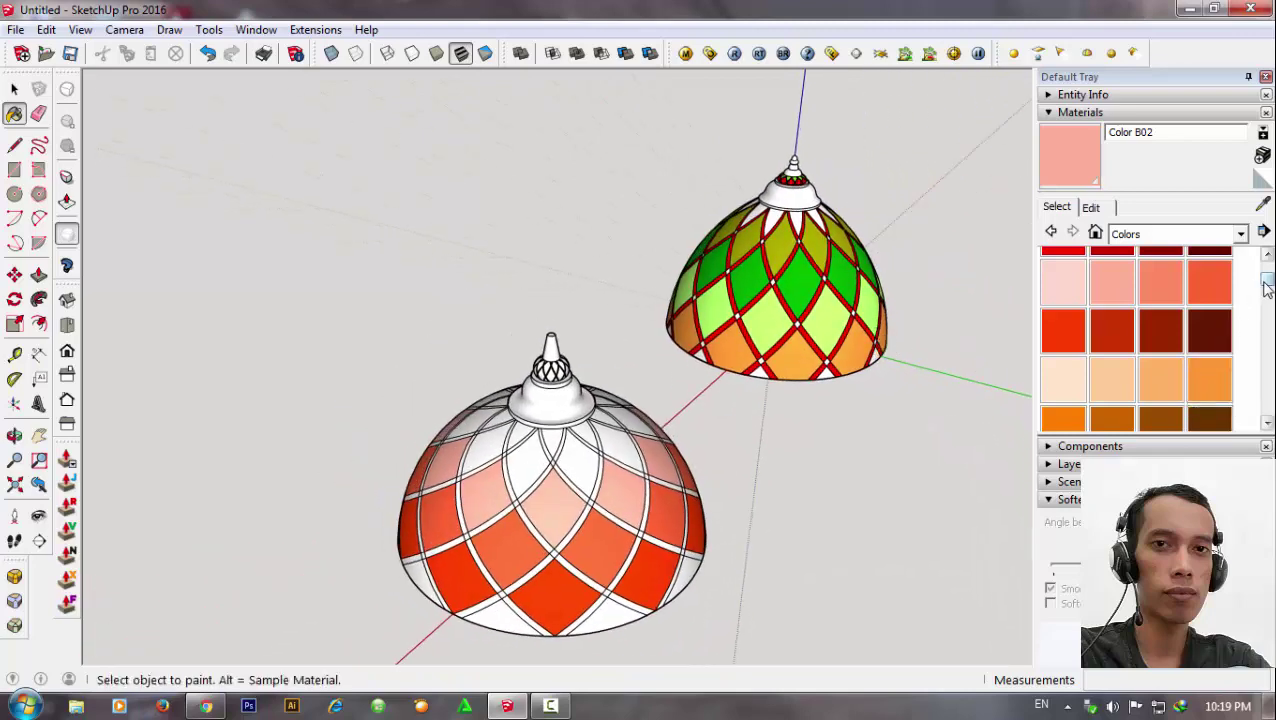
Switch the Materials list to In Model and choose green Color G07.
drag(1266, 287, 1254, 331)
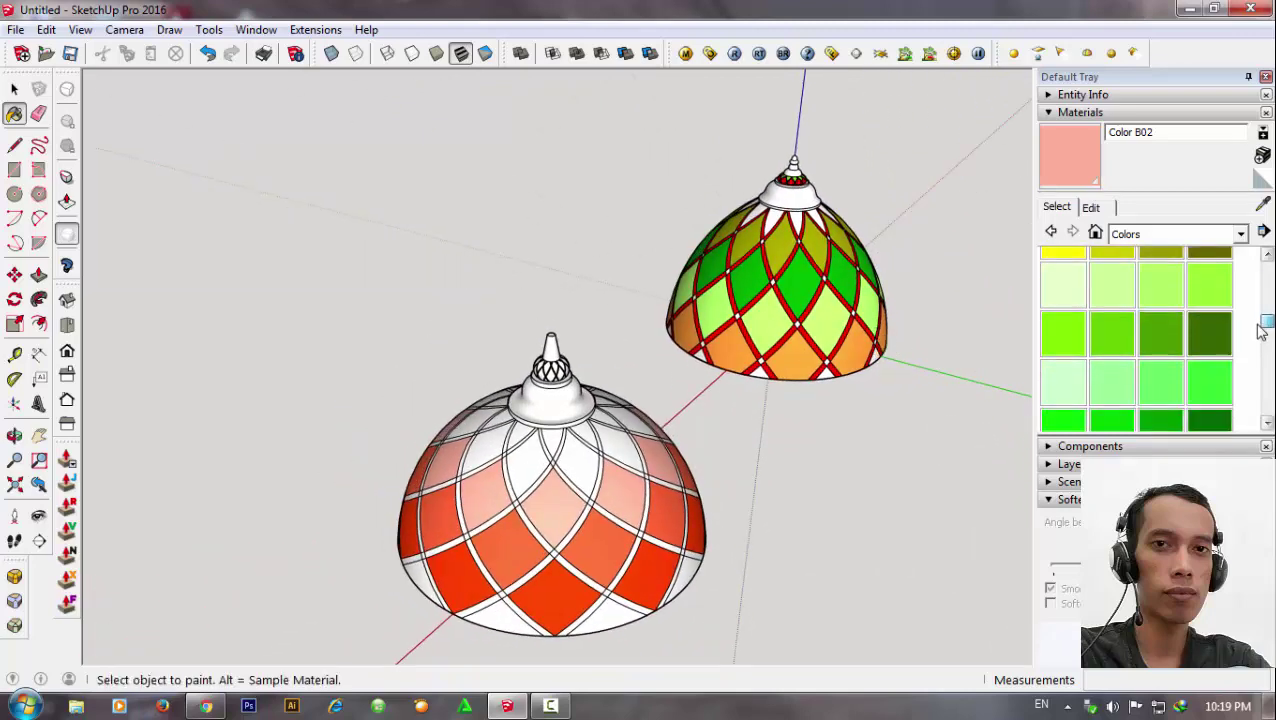
click(1095, 232)
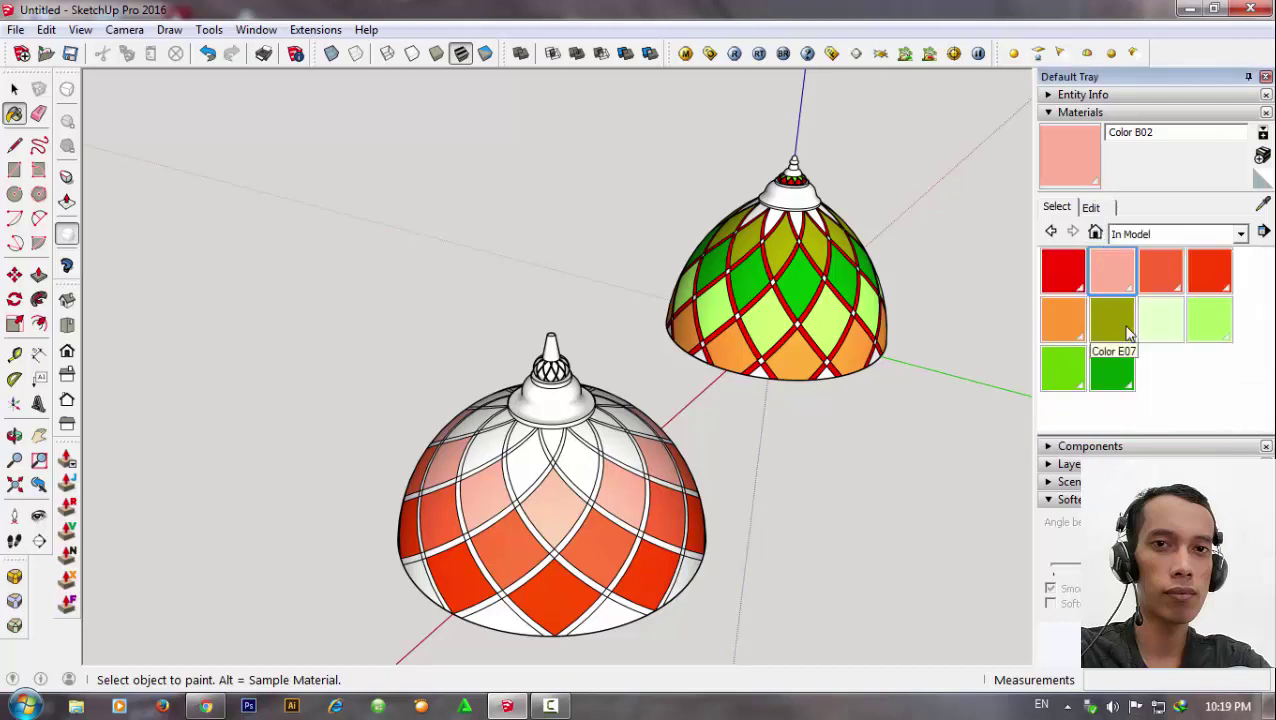
click(1114, 375)
scroll(600, 462, up, 2)
scroll(580, 450, up, 2)
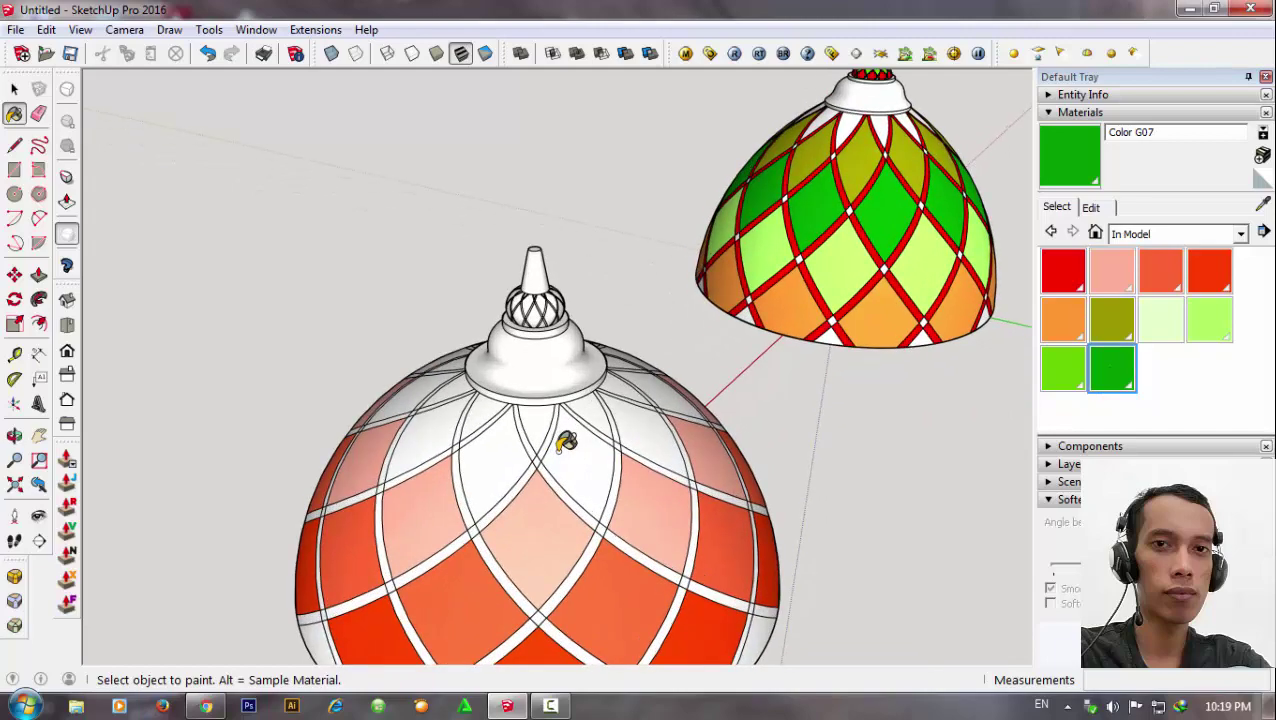
scroll(590, 460, up, 2)
Paint the lens faces ringing the top finial green Color G07.
middle_drag(770, 471, 483, 414)
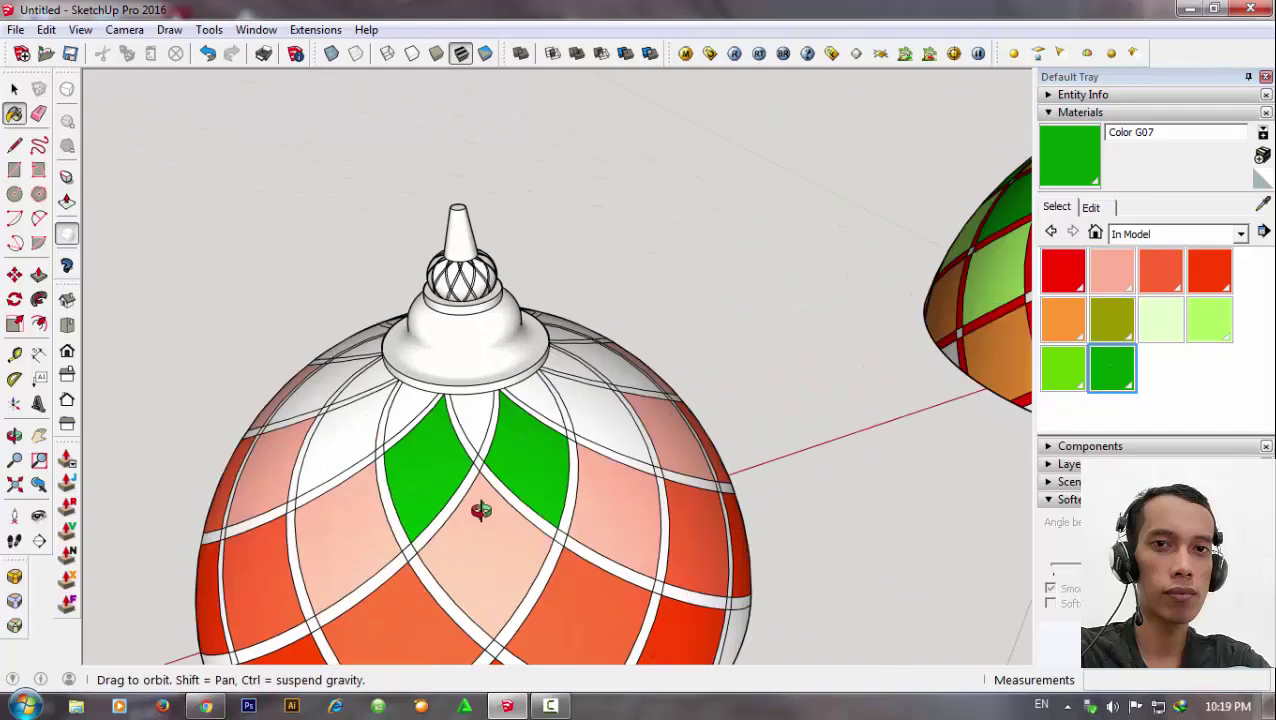
click(476, 410)
click(545, 378)
middle_drag(632, 384, 584, 419)
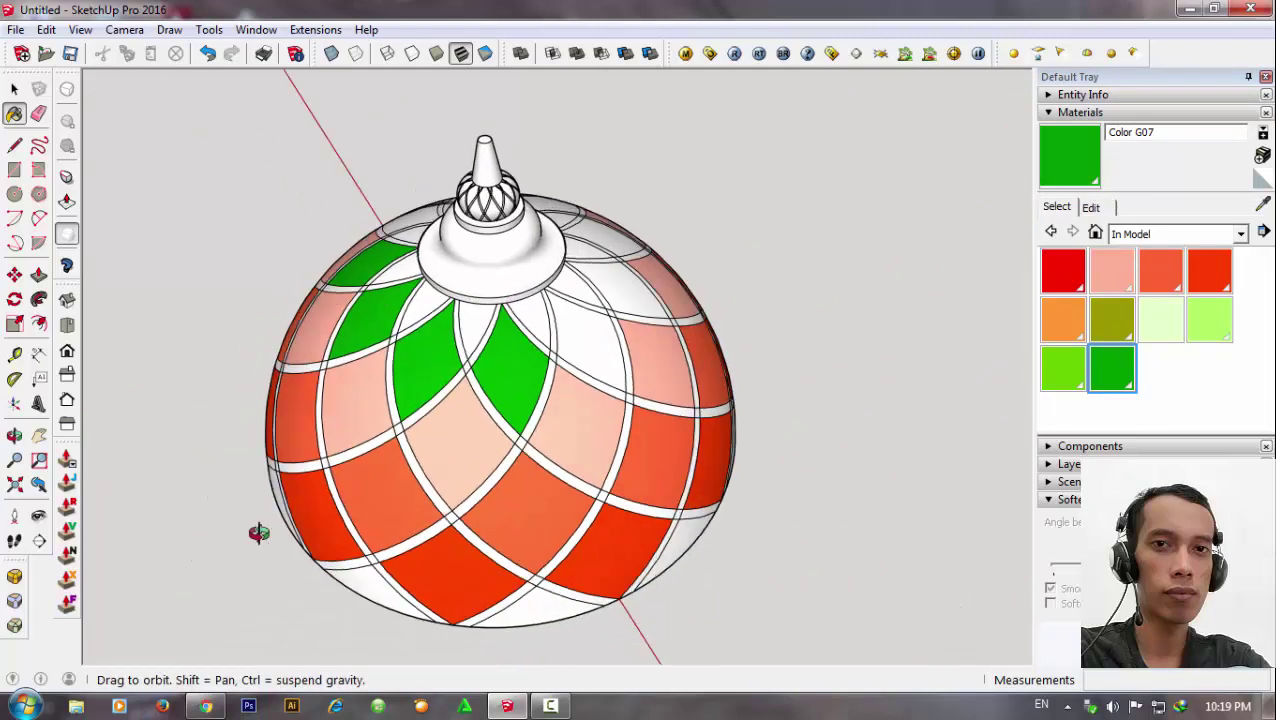
click(634, 301)
middle_drag(735, 356, 661, 305)
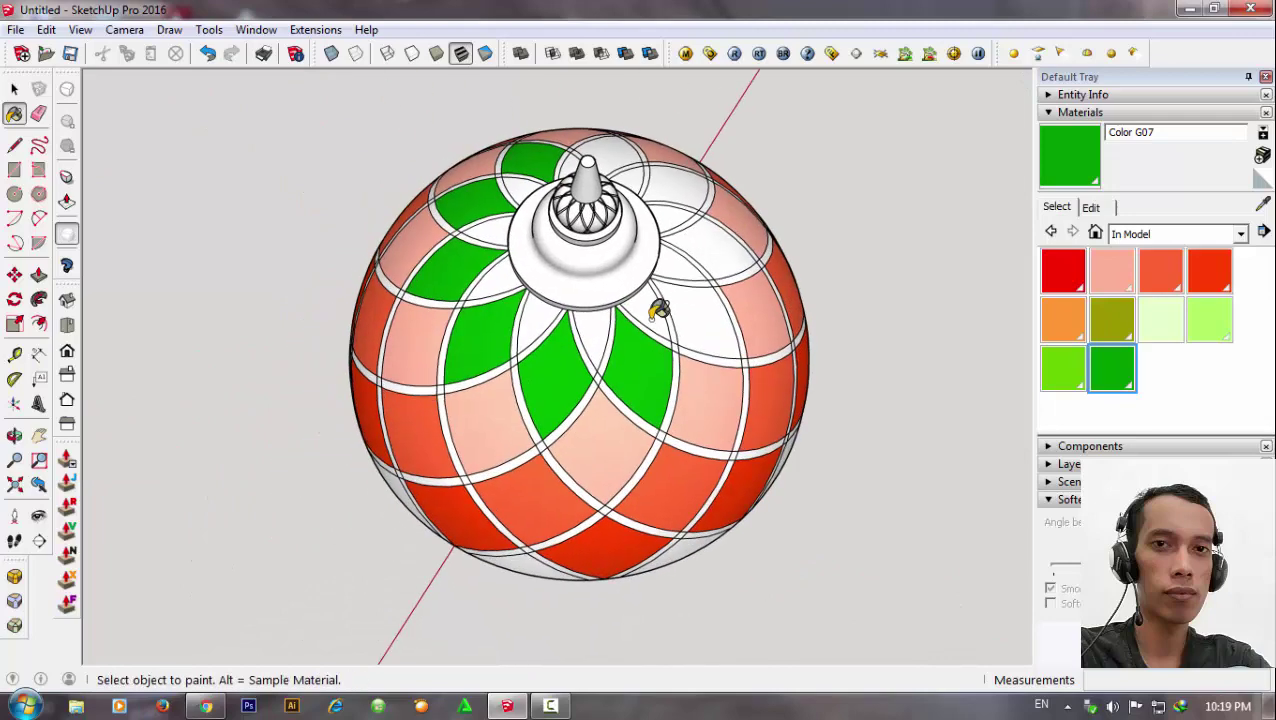
click(722, 250)
click(698, 179)
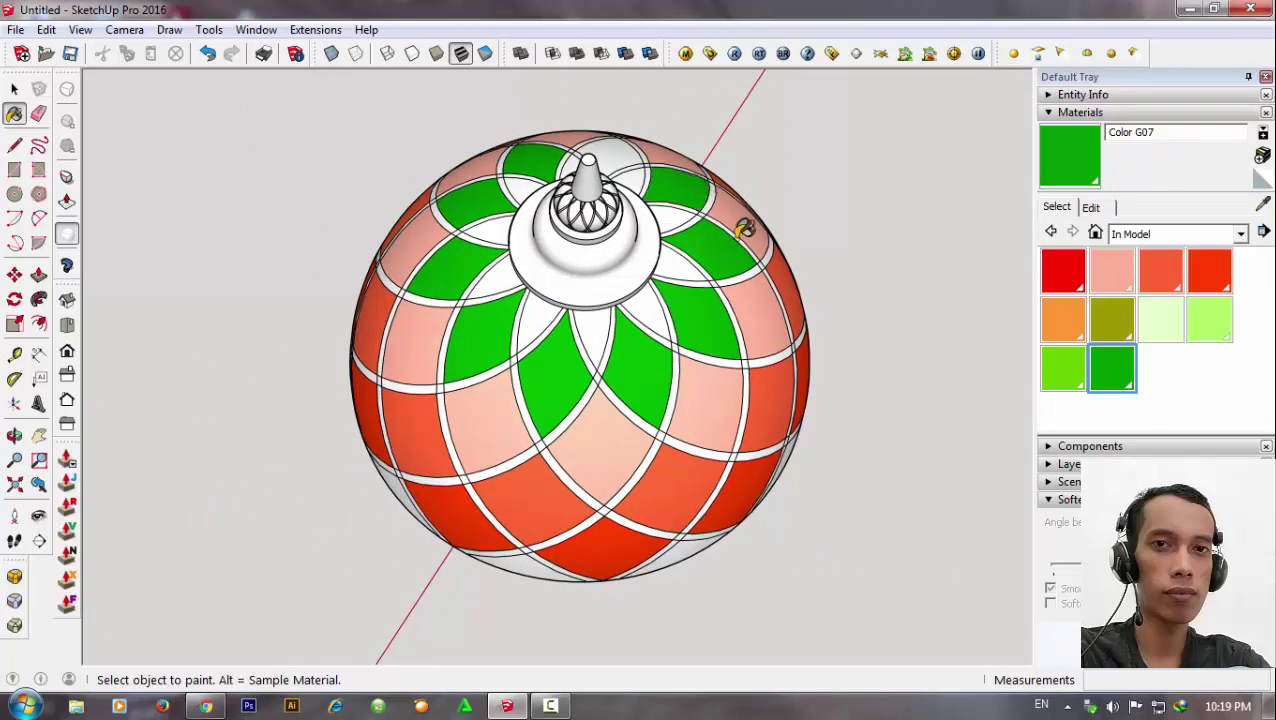
mouse_move(746, 222)
middle_down()
mouse_move(718, 327)
mouse_move(683, 219)
middle_up()
Zoom in on the finial ball and paint its first lens faces green Color G07.
scroll(590, 228, up, 2)
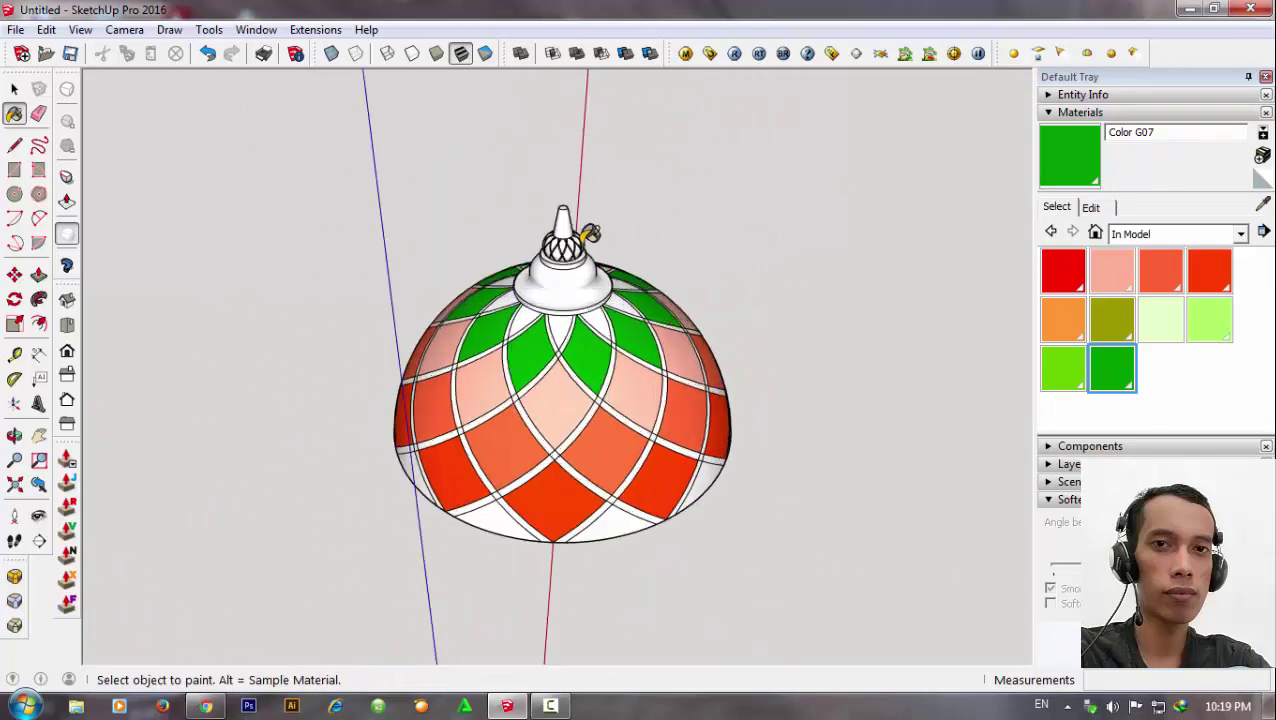
scroll(535, 322, up, 2)
scroll(732, 349, up, 3)
middle_drag(731, 349, 610, 206)
scroll(564, 293, up, 3)
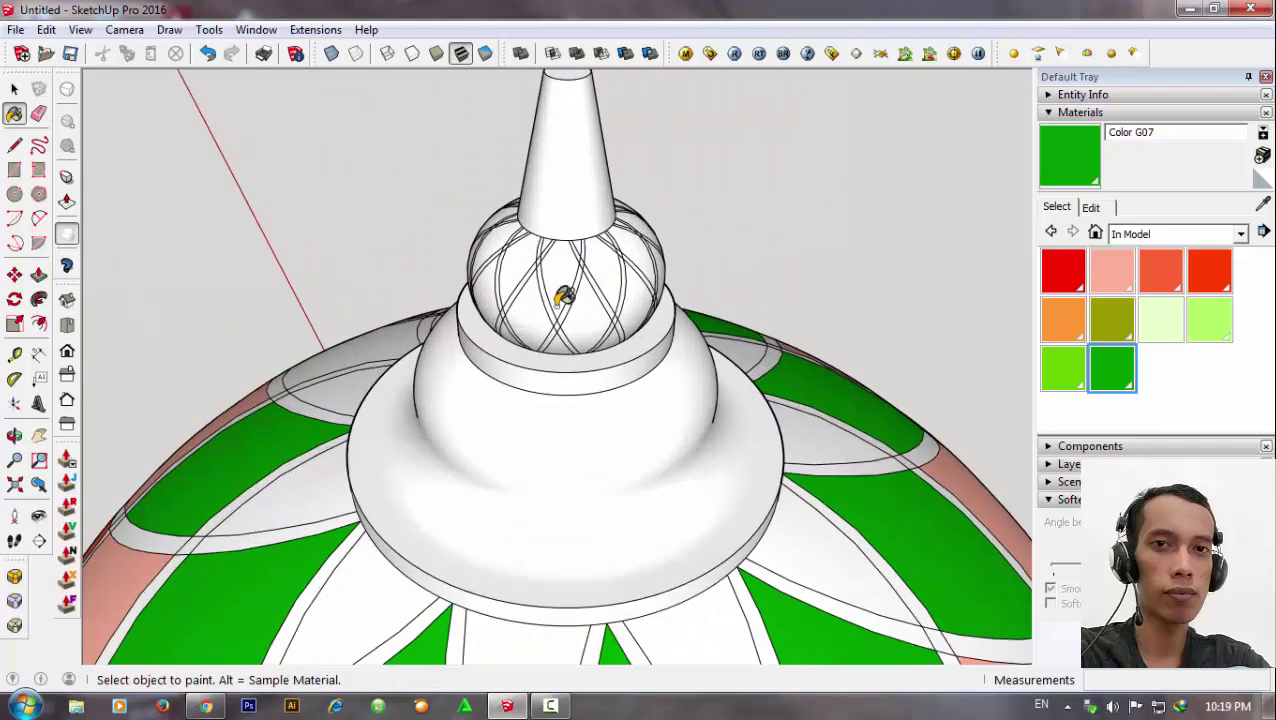
scroll(570, 276, up, 2)
click(568, 275)
click(630, 250)
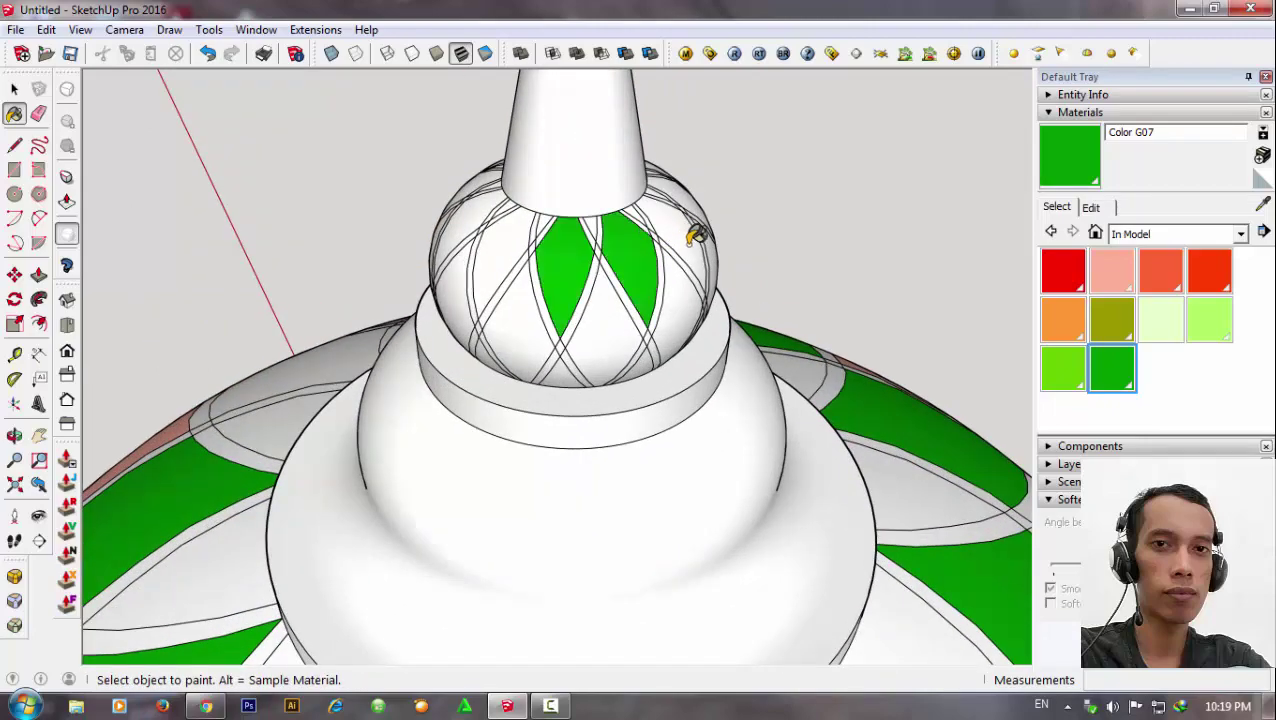
click(692, 233)
middle_drag(692, 233, 562, 282)
click(622, 250)
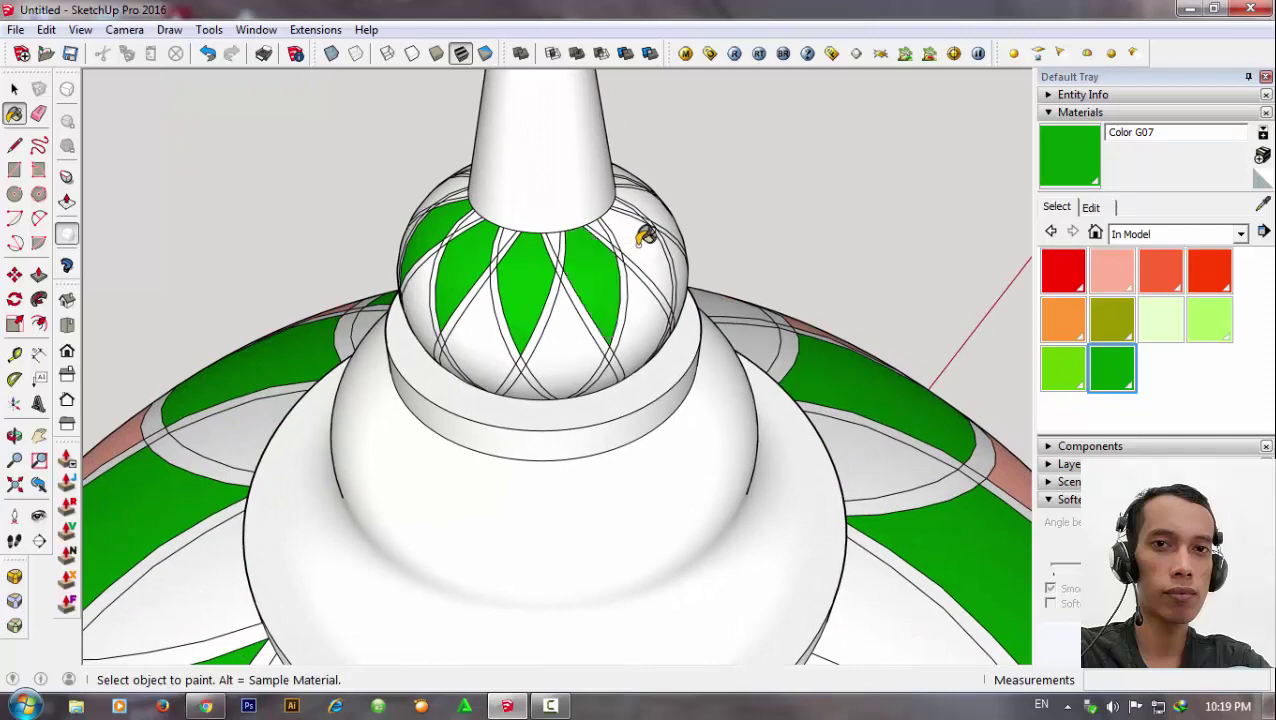
click(649, 236)
Paint the remaining lens faces around the finial ball green, viewing it from above.
middle_drag(649, 236, 571, 289)
click(638, 236)
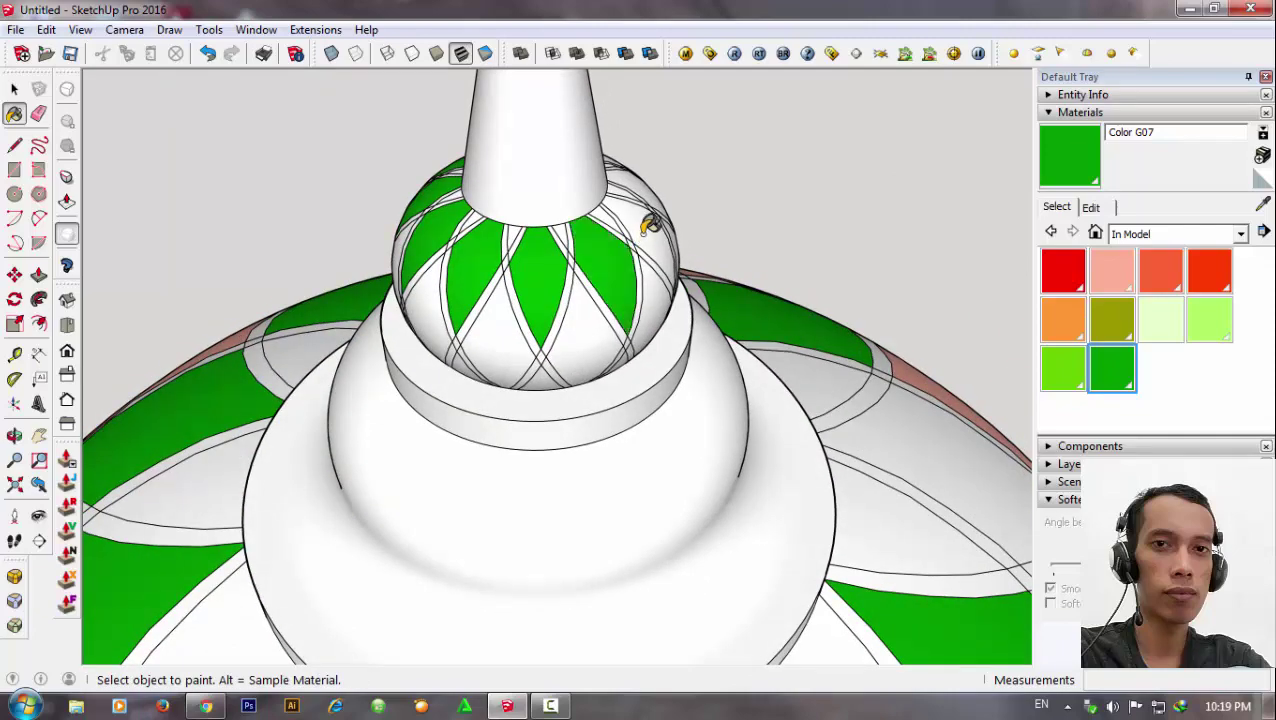
mouse_move(710, 252)
middle_down()
mouse_move(510, 228)
mouse_move(245, 265)
mouse_move(501, 194)
middle_up()
click(501, 194)
mouse_move(664, 233)
middle_down()
mouse_move(520, 175)
mouse_move(504, 190)
middle_up()
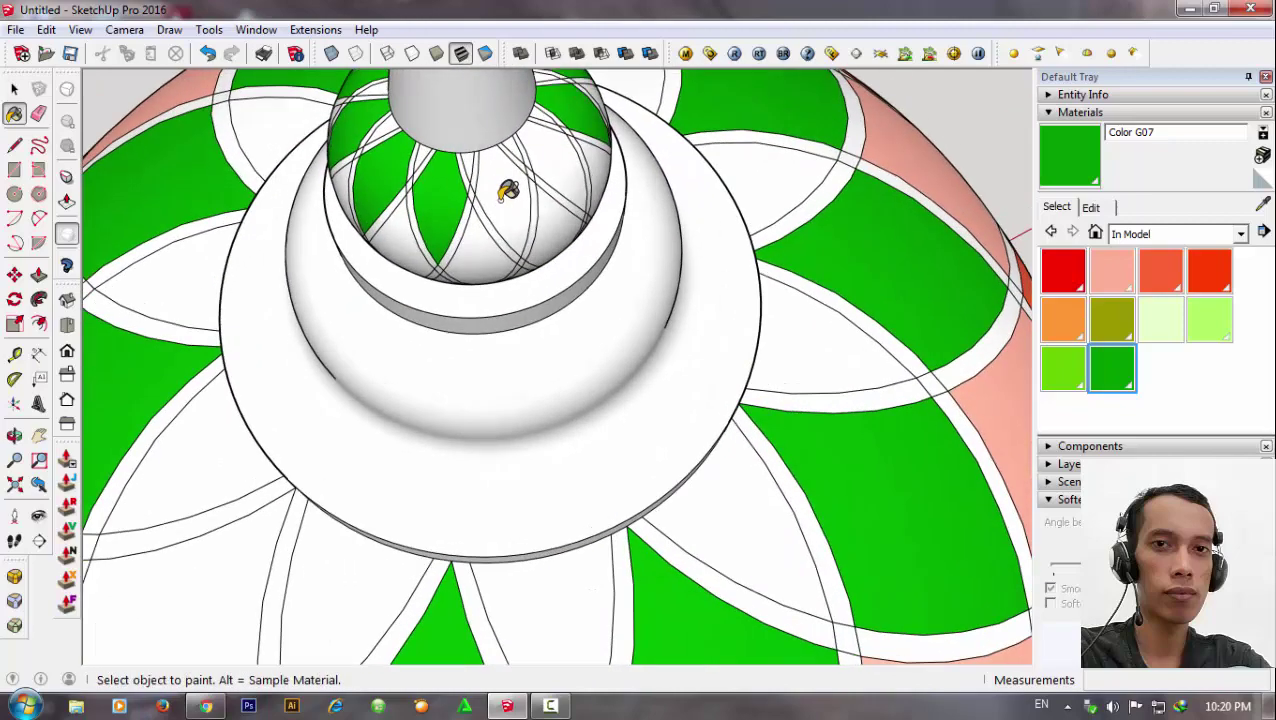
click(564, 162)
mouse_move(478, 262)
middle_down()
mouse_move(524, 142)
mouse_move(655, 330)
middle_up()
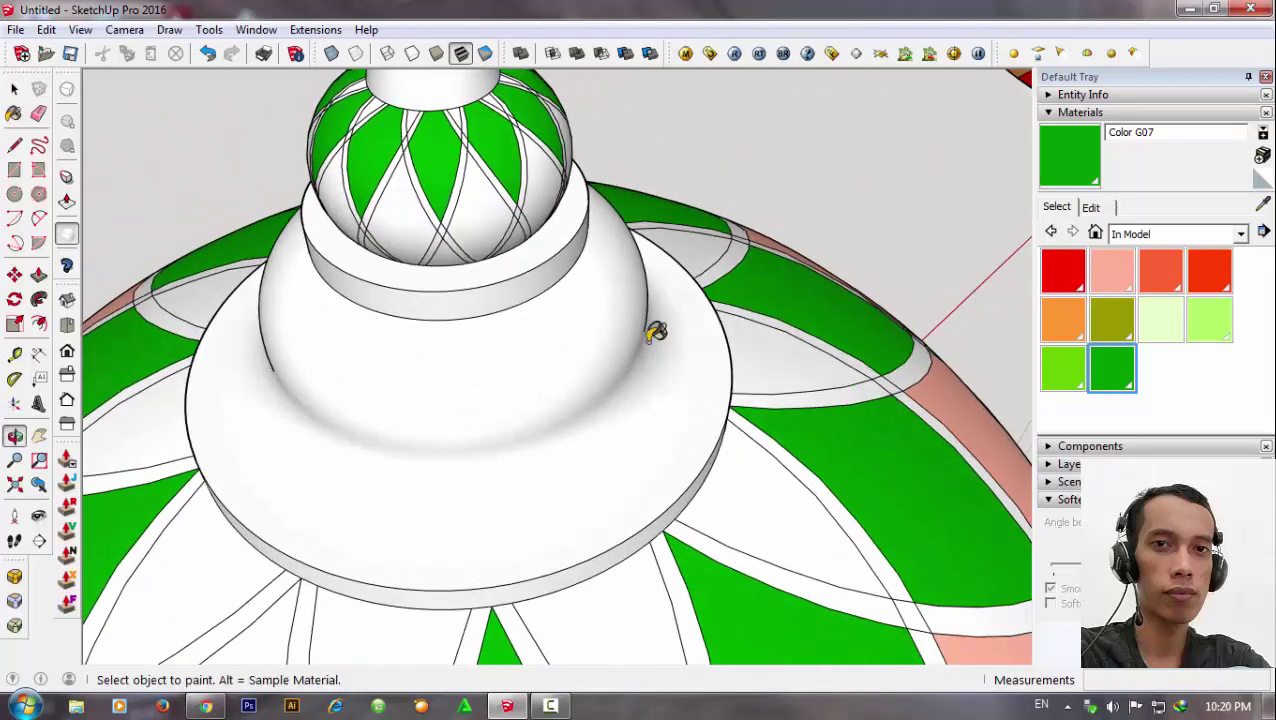
mouse_move(546, 250)
middle_down()
mouse_move(601, 177)
mouse_move(650, 160)
middle_up()
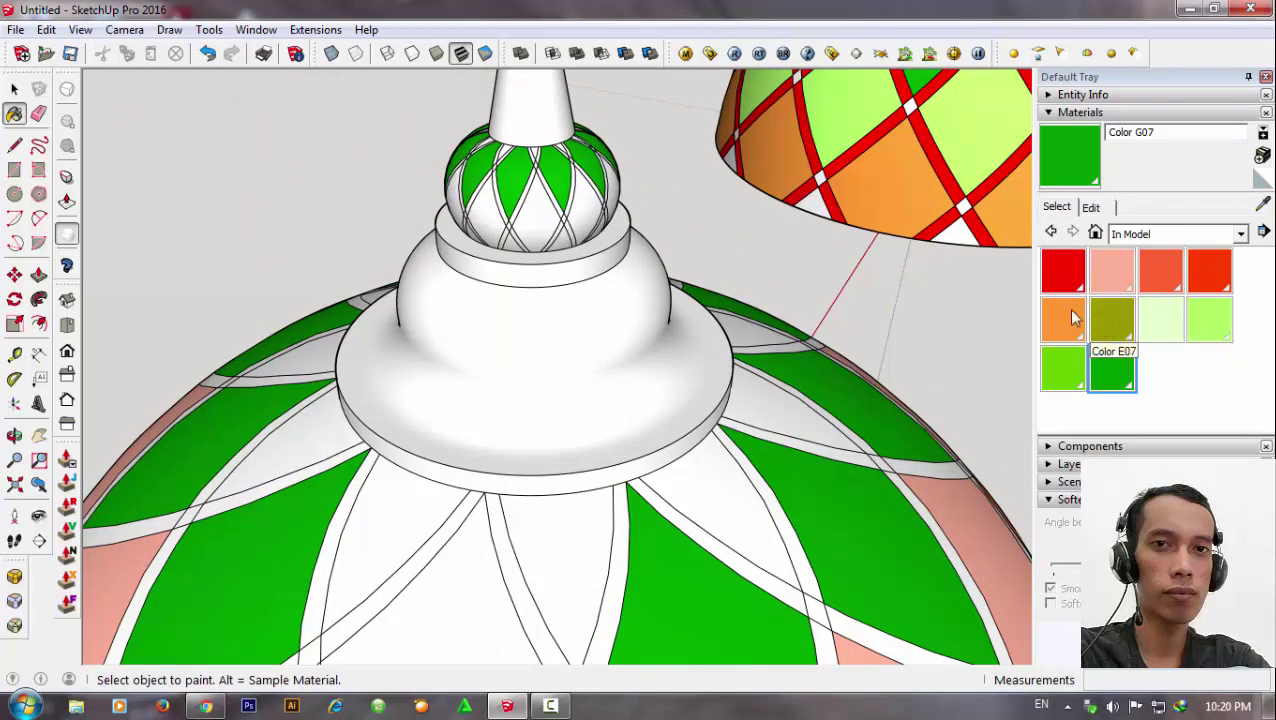
Paint the finial ball's remaining white diamonds red Color A05.
click(1063, 275)
click(548, 210)
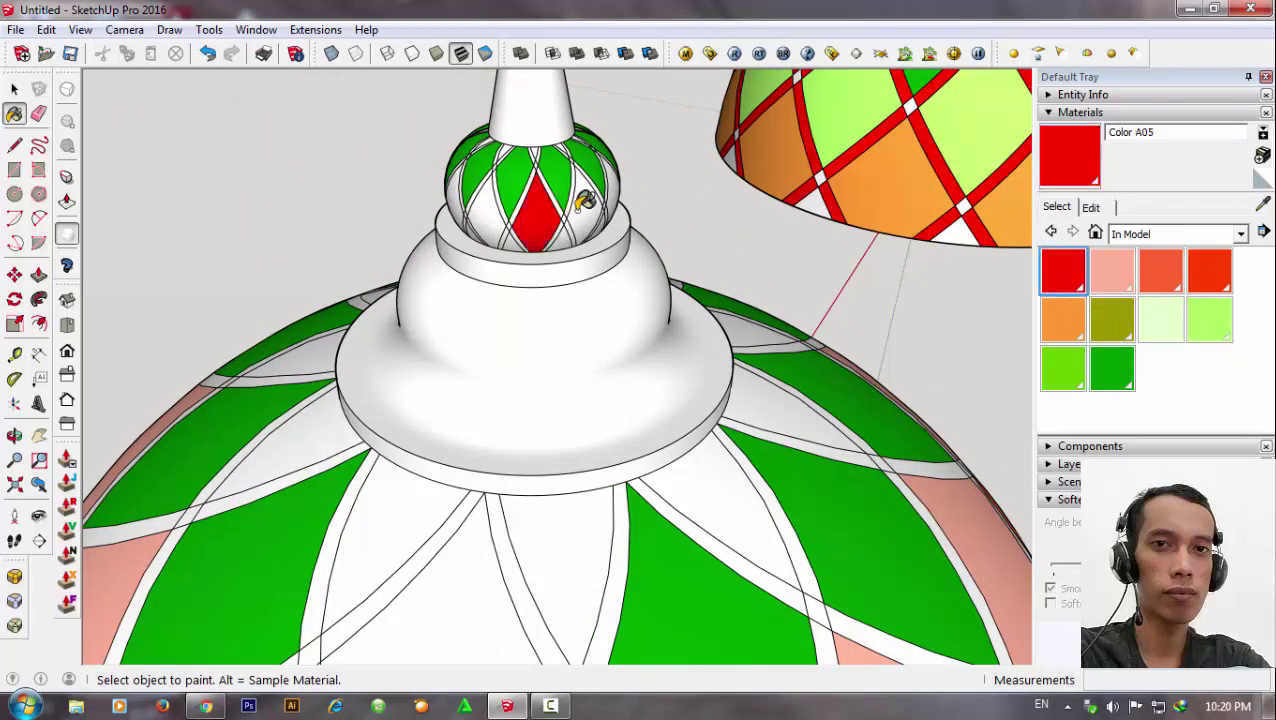
mouse_move(645, 226)
middle_down()
mouse_move(356, 202)
mouse_move(556, 198)
mouse_move(421, 316)
mouse_move(537, 207)
mouse_move(621, 265)
mouse_move(535, 212)
middle_up()
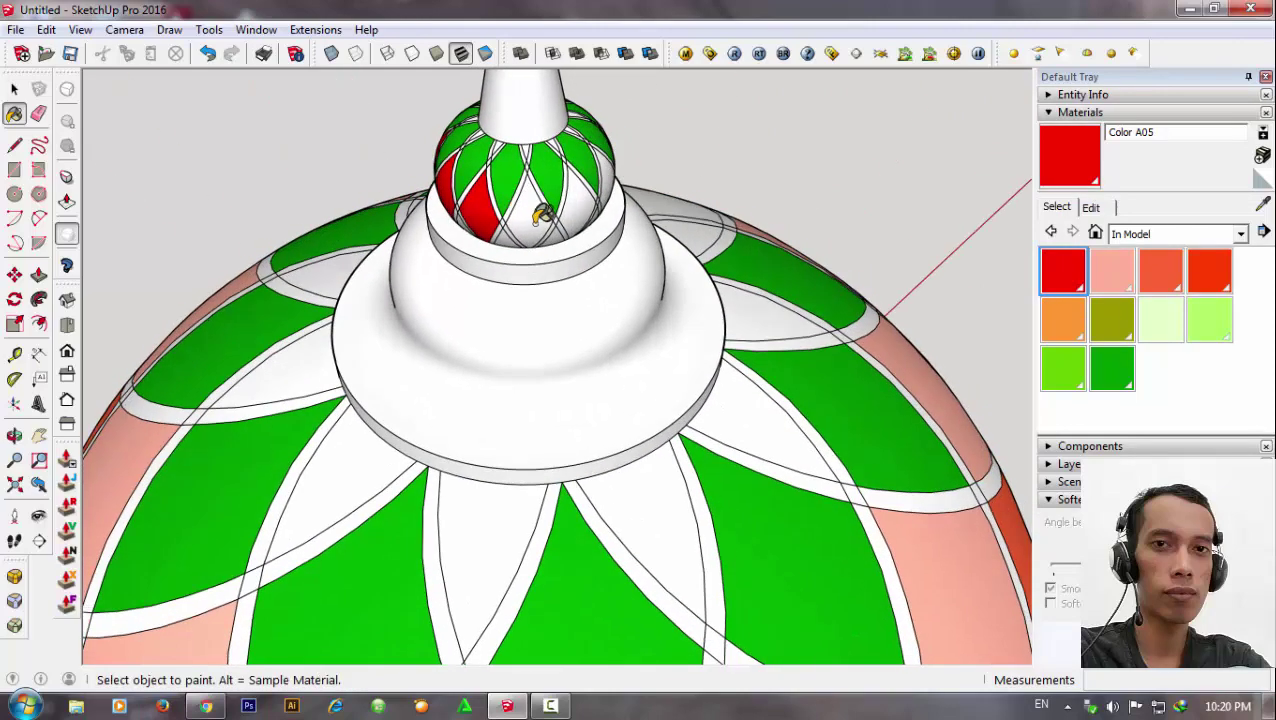
click(530, 212)
mouse_move(638, 193)
middle_down()
mouse_move(148, 250)
mouse_move(550, 172)
middle_up()
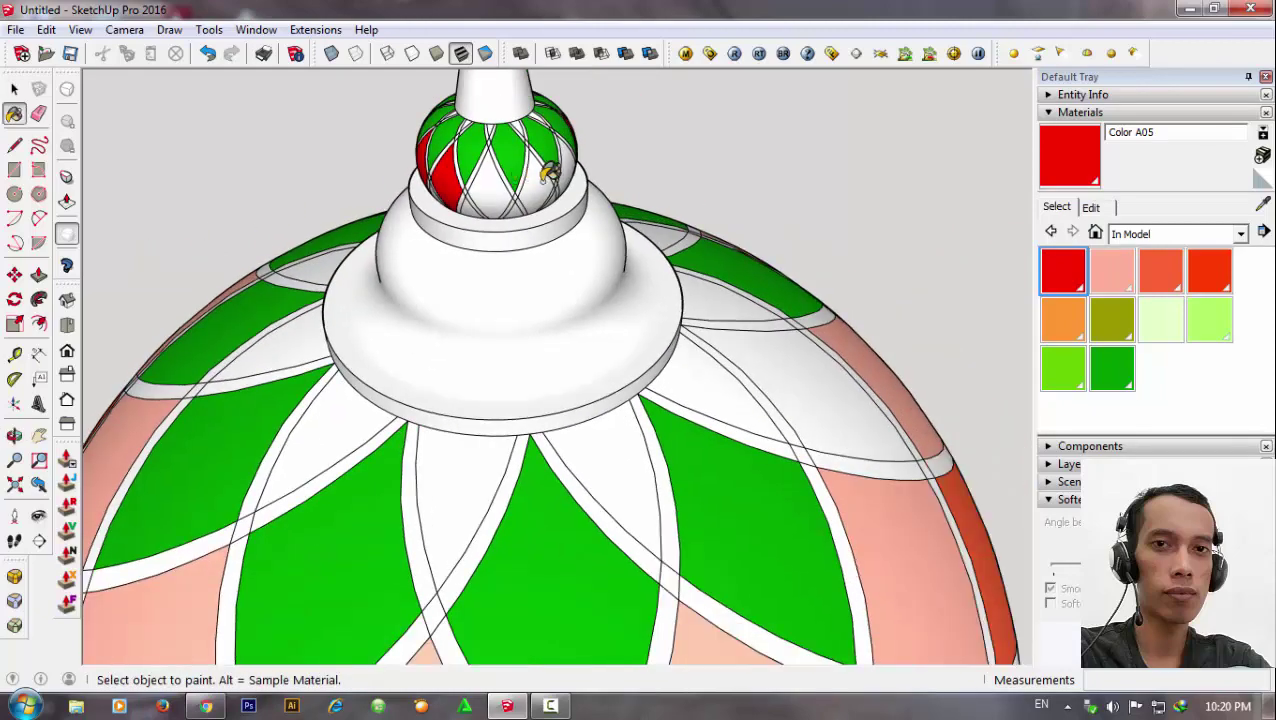
click(490, 184)
mouse_move(686, 206)
middle_down()
mouse_move(399, 276)
mouse_move(556, 201)
middle_up()
mouse_move(602, 292)
middle_down()
mouse_move(854, 183)
mouse_move(960, 250)
middle_up()
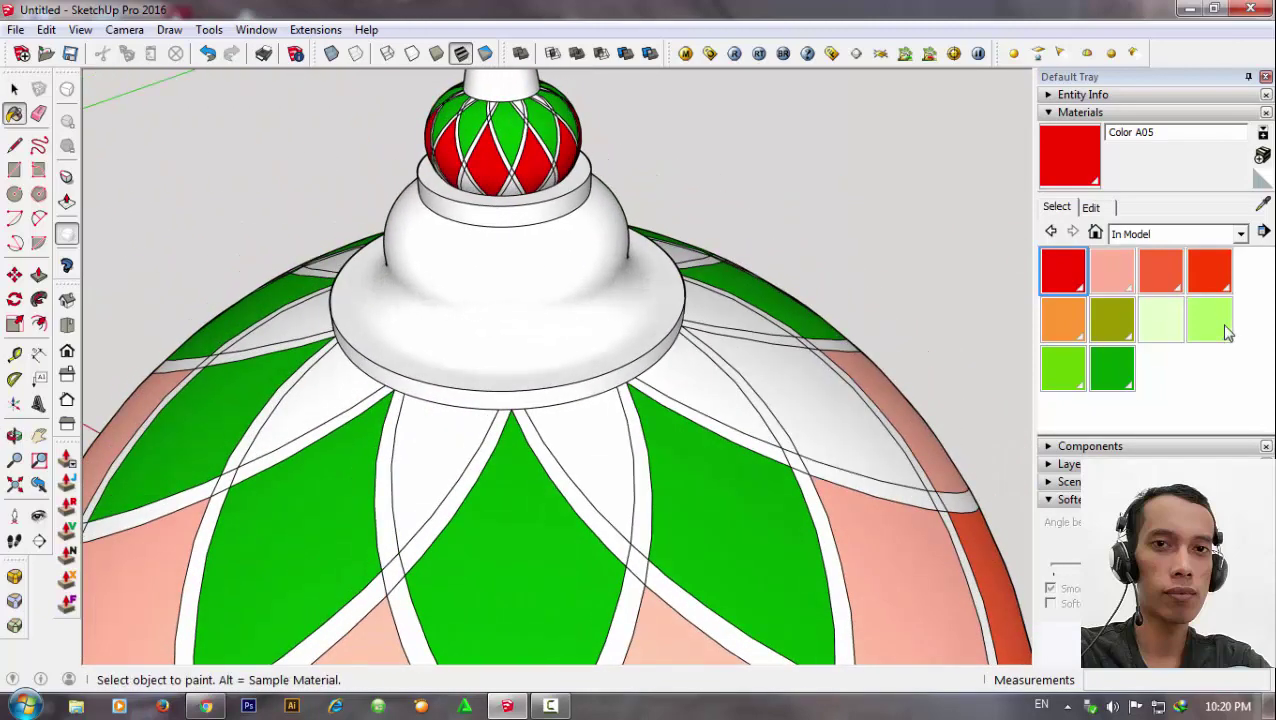
Paint the bell-shaped collar and the cone tip orange Color C04.
click(1062, 318)
click(540, 287)
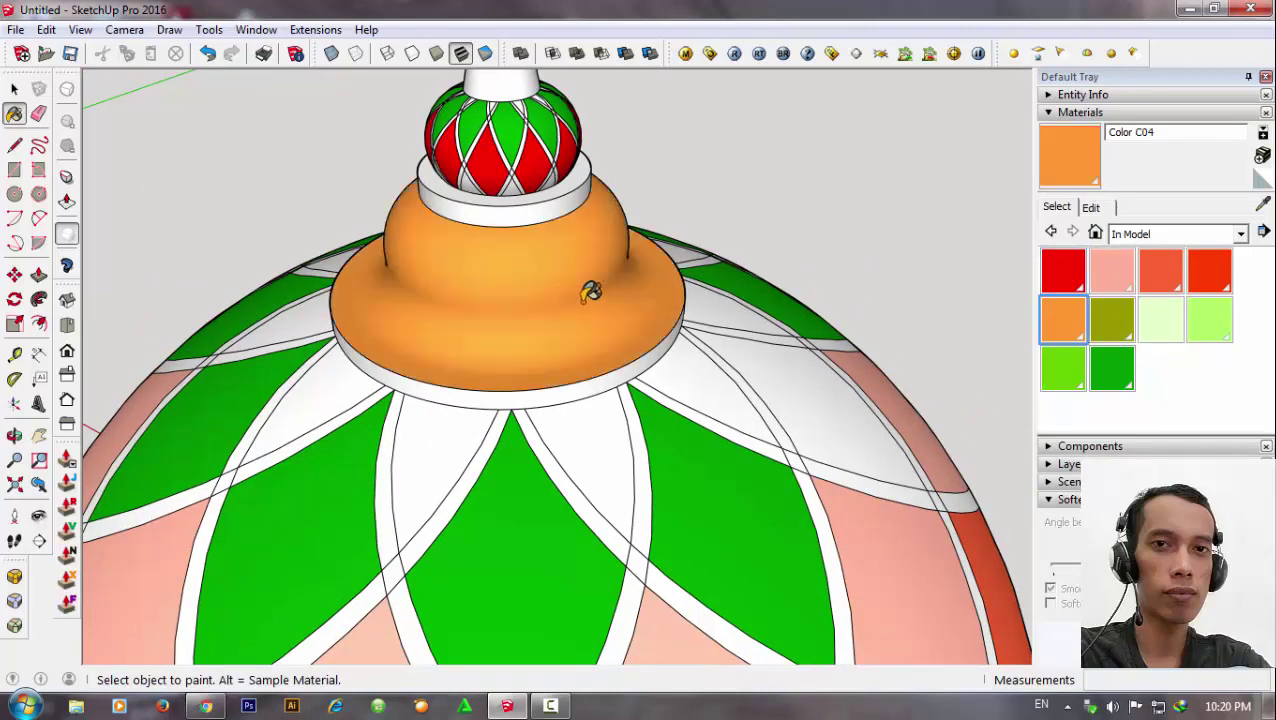
scroll(587, 288, down, 5)
mouse_move(587, 288)
middle_down()
mouse_move(827, 182)
mouse_move(695, 250)
mouse_move(795, 250)
mouse_move(590, 176)
middle_up()
scroll(590, 176, up, 2)
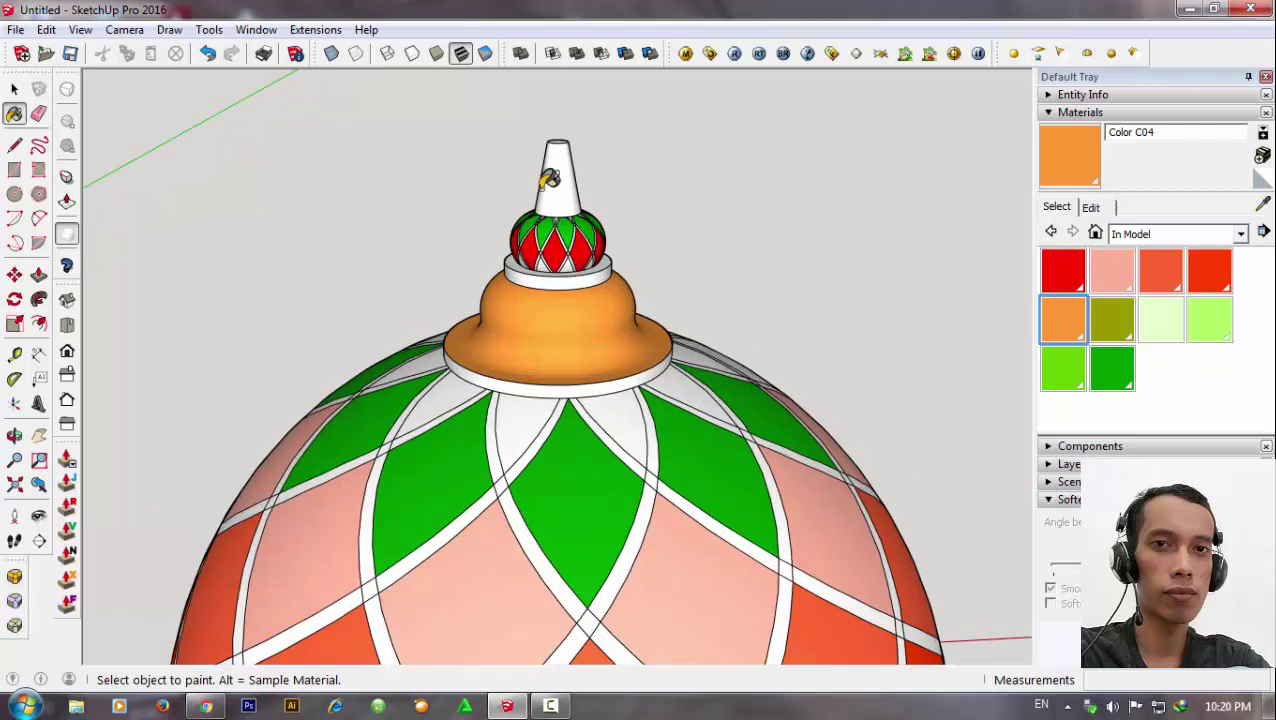
click(558, 180)
scroll(595, 311, up, 1)
scroll(570, 279, up, 2)
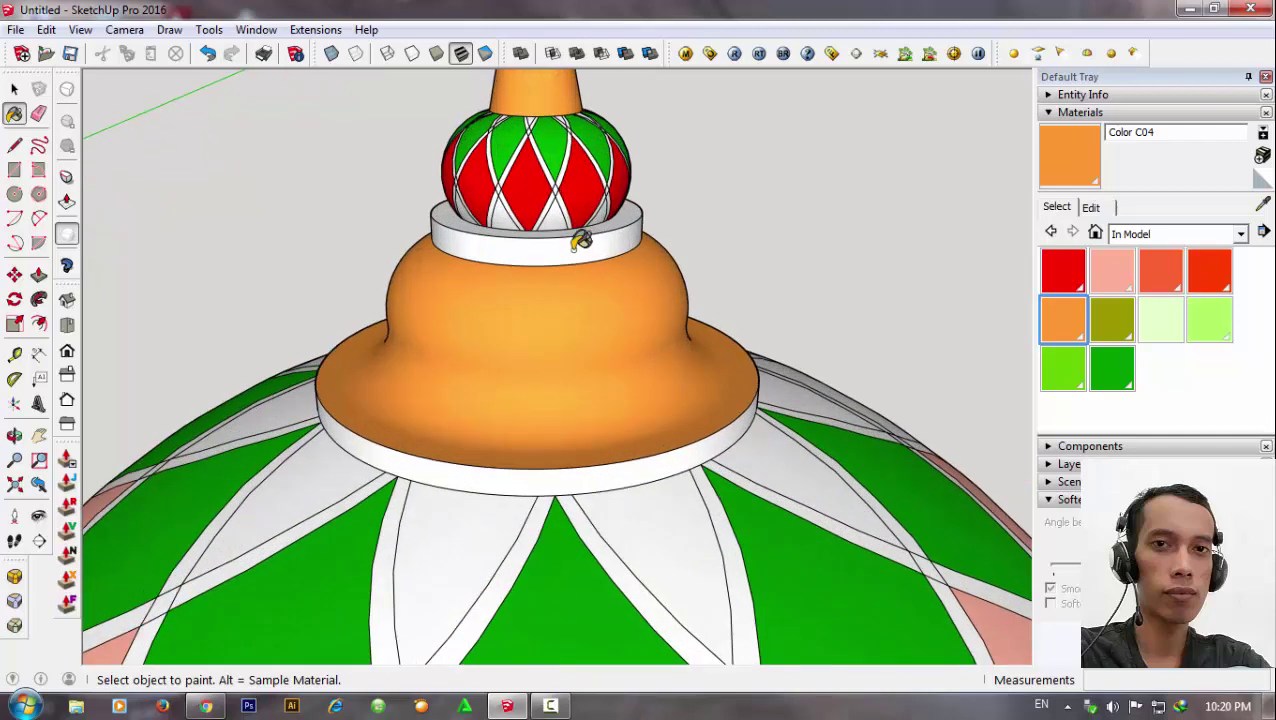
scroll(643, 280, down, 2)
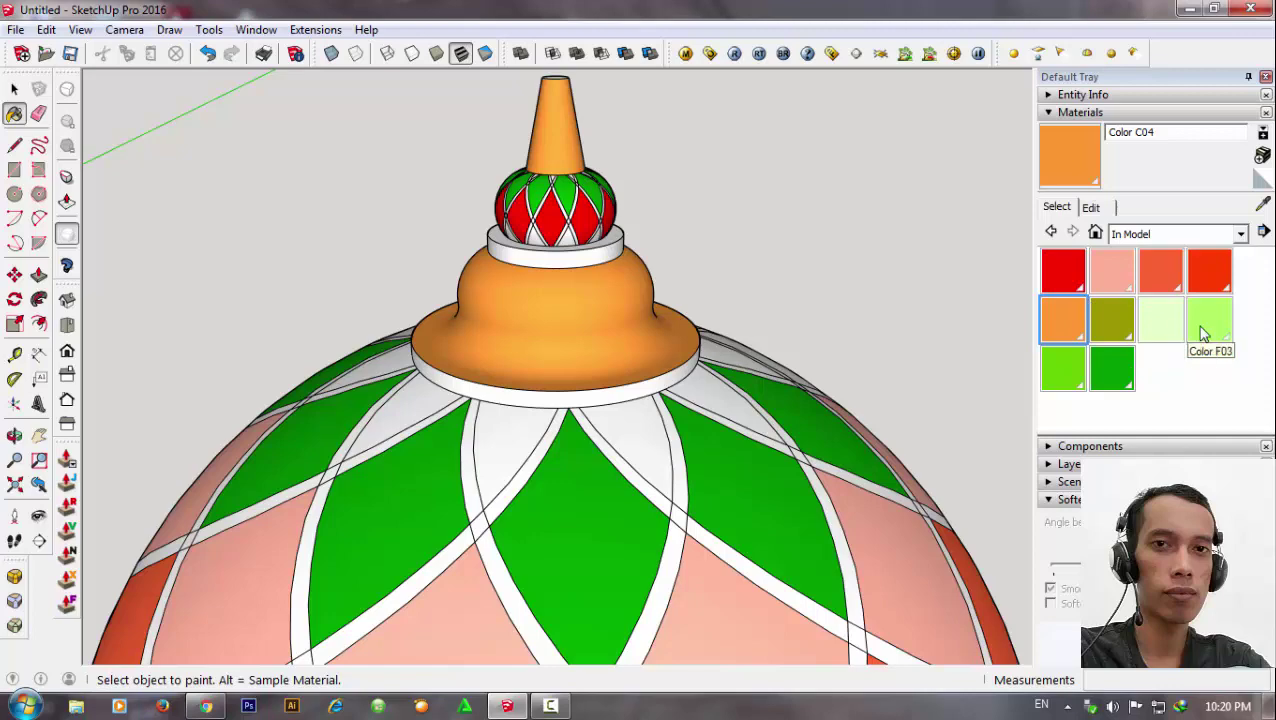
Paint the two thin rings under the orange collar light green Color F03.
click(1203, 333)
click(620, 386)
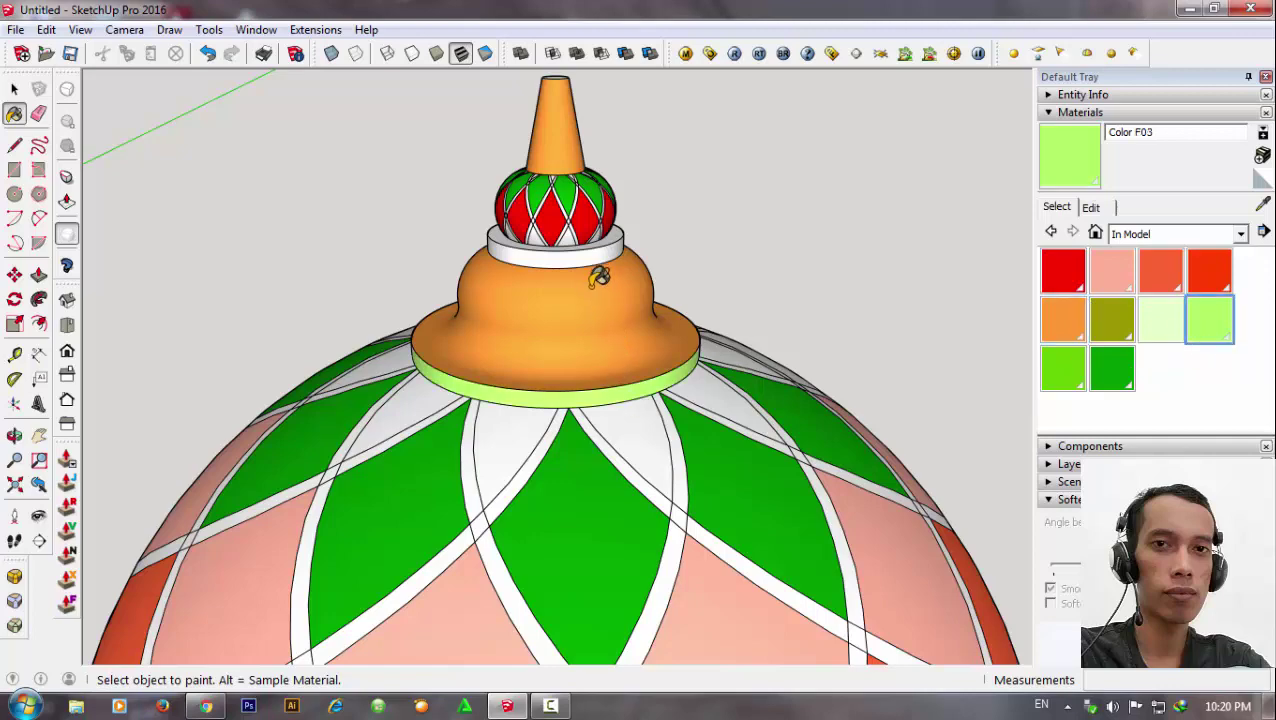
scroll(598, 276, up, 2)
click(598, 240)
mouse_move(604, 234)
middle_down()
mouse_move(580, 295)
mouse_move(605, 243)
mouse_move(709, 236)
middle_up()
From a low side view, paint the white faces along the dome's bottom rim light green.
scroll(596, 258, down, 2)
scroll(600, 250, down, 2)
scroll(604, 244, down, 2)
scroll(664, 447, up, 1)
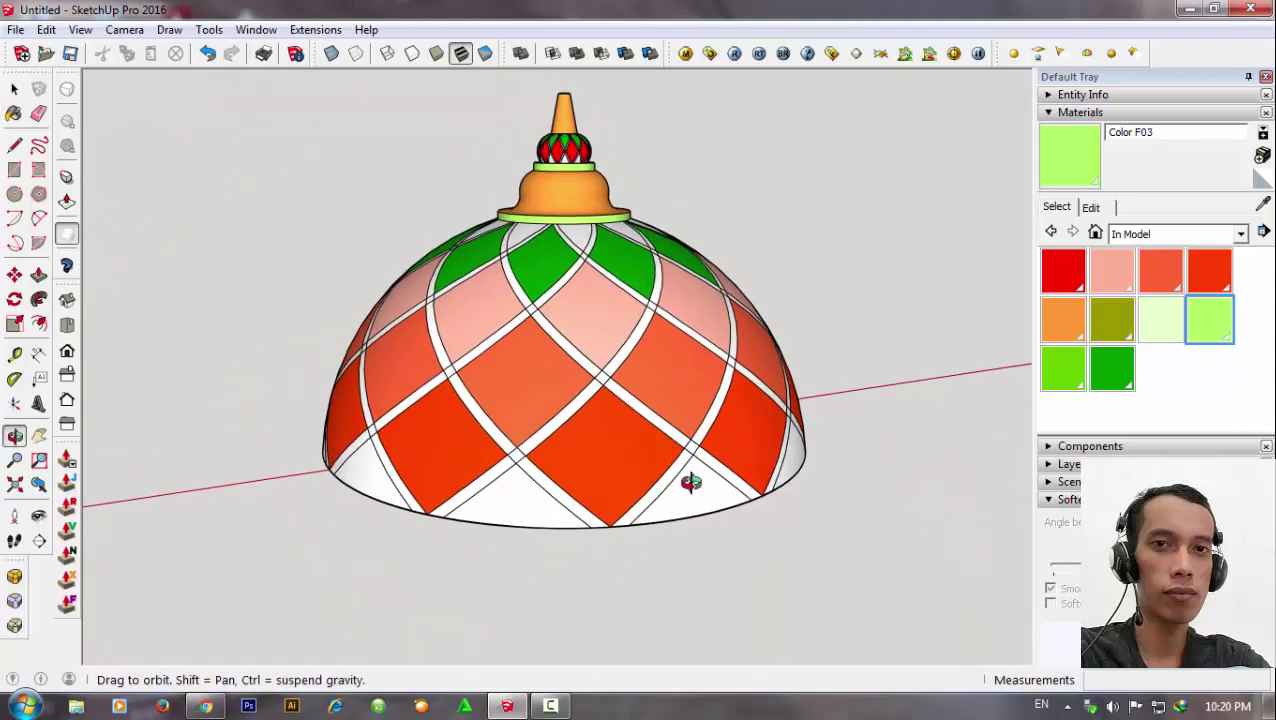
mouse_move(689, 484)
middle_down()
mouse_move(507, 467)
mouse_move(592, 490)
middle_up()
click(599, 493)
click(756, 478)
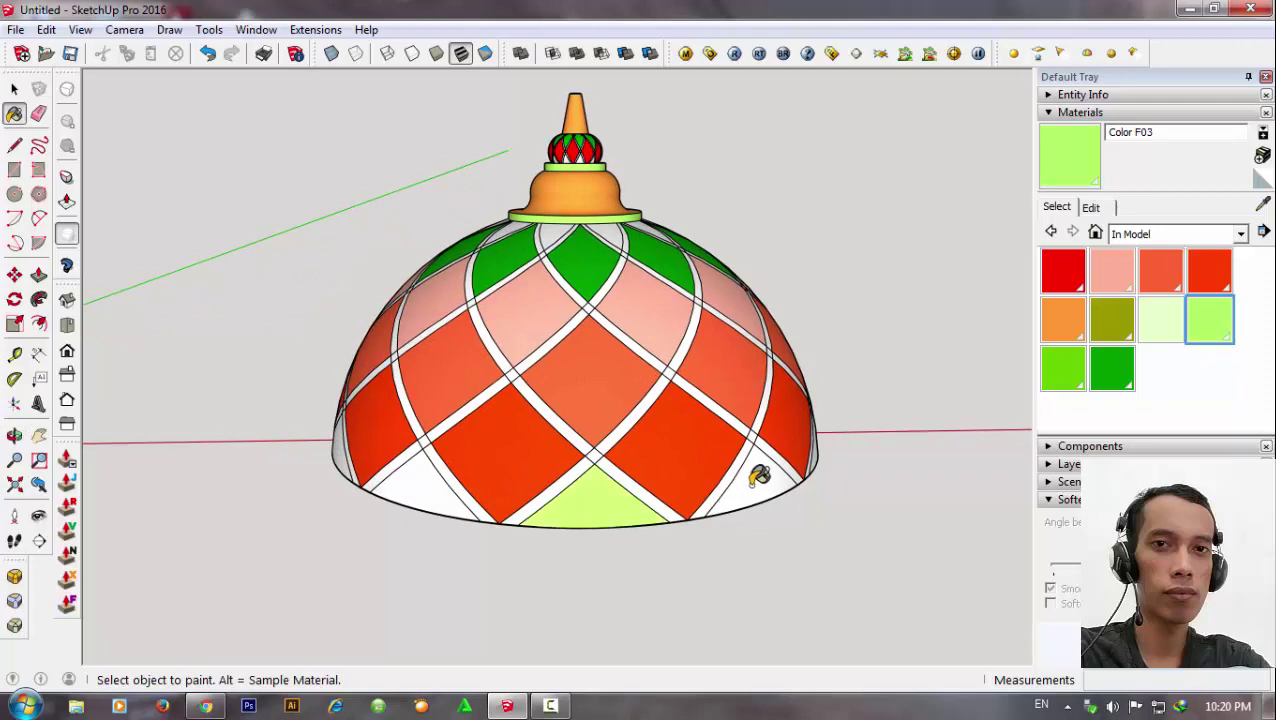
middle_drag(803, 481, 396, 490)
click(595, 500)
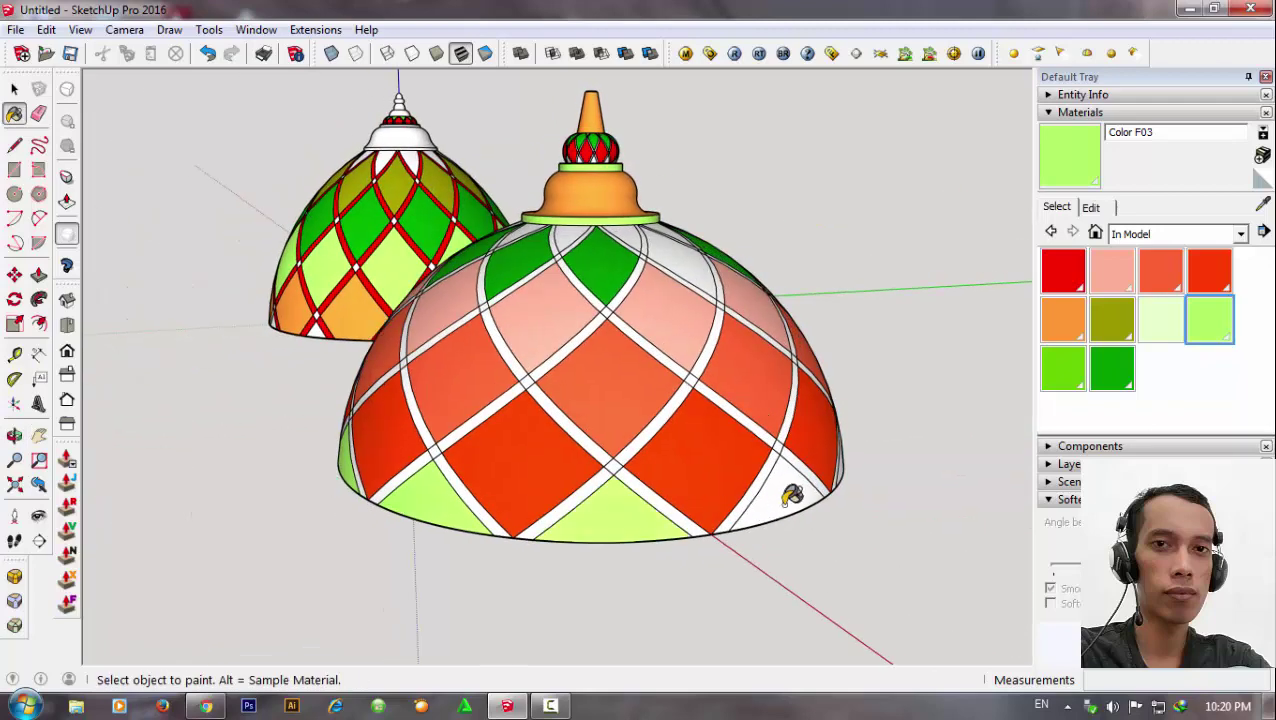
click(783, 500)
Paint the remaining white bottom-rim faces light green from lower angles.
middle_drag(855, 418, 322, 484)
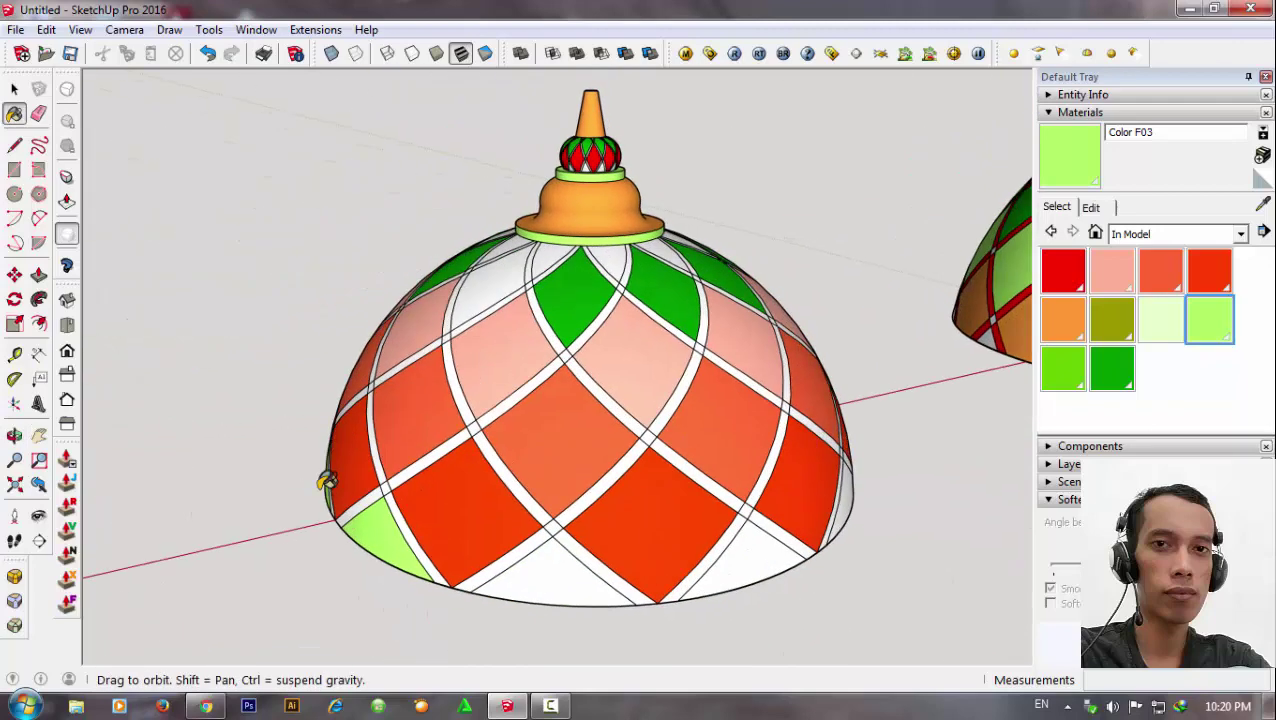
click(732, 550)
middle_drag(778, 541, 528, 590)
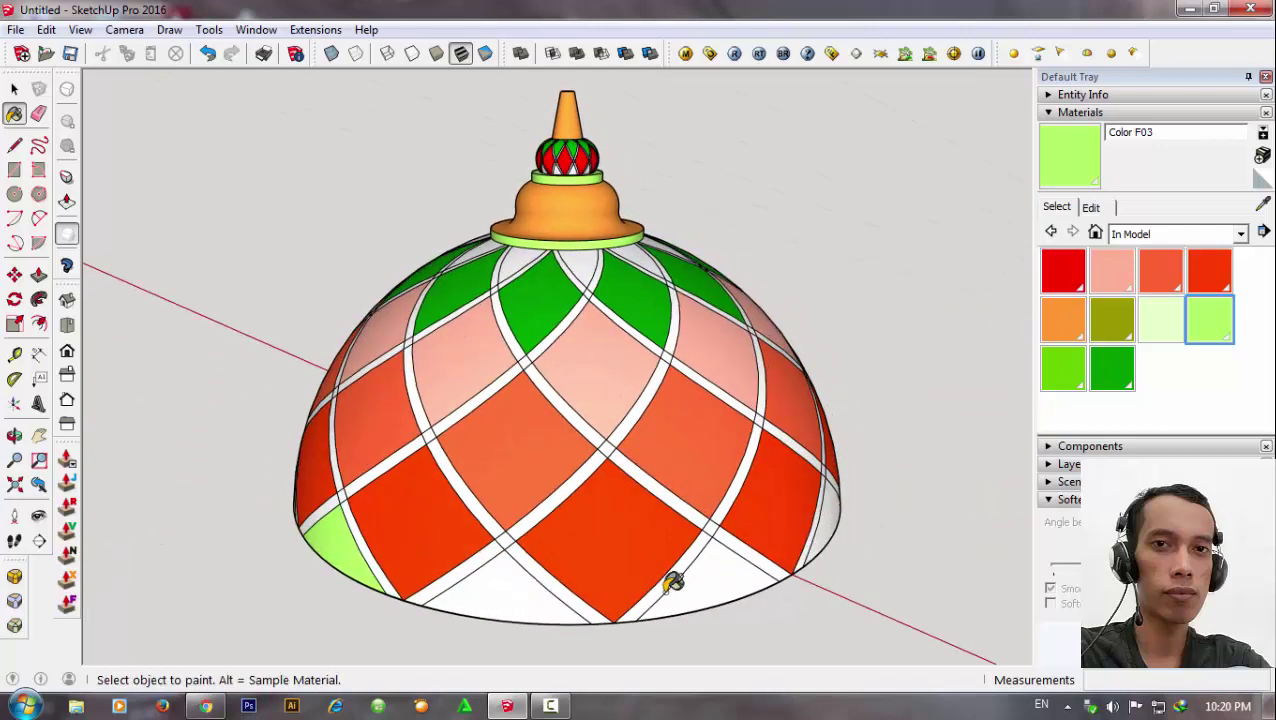
click(700, 578)
click(730, 576)
middle_drag(607, 569, 578, 572)
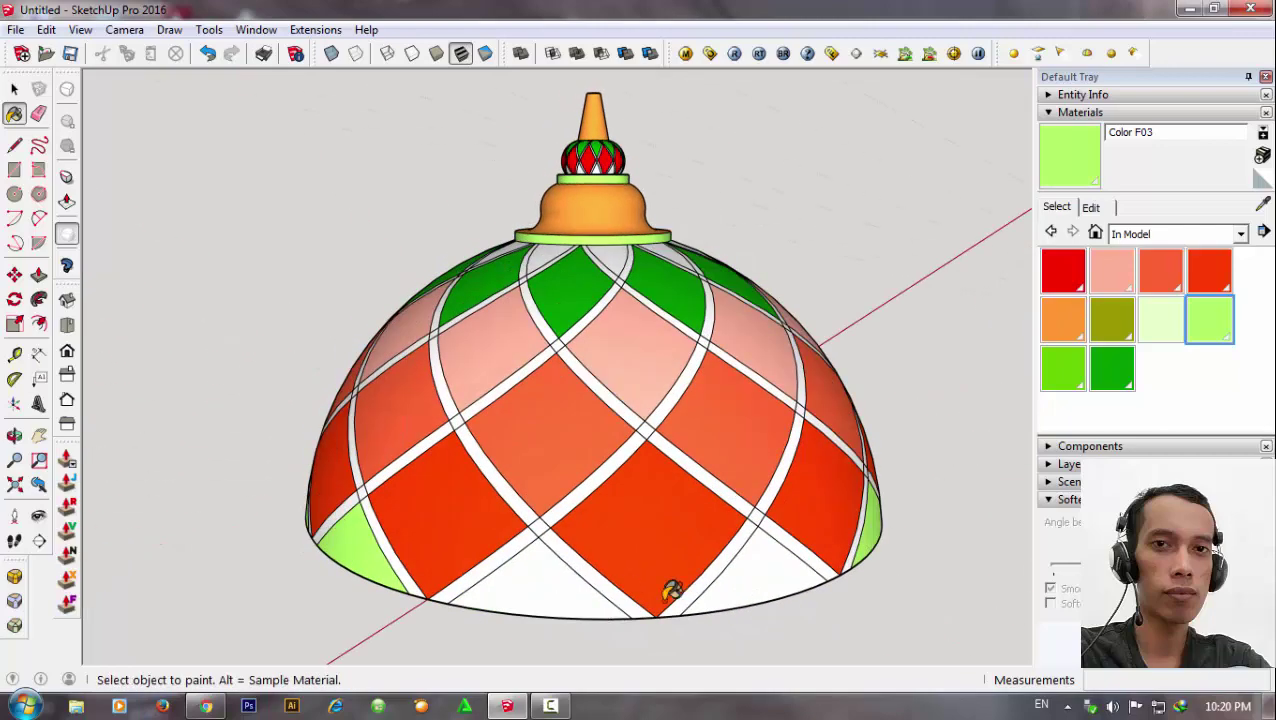
click(660, 598)
click(812, 530)
Orbit around the dome to check the whole rim and bring both domes into view.
mouse_move(816, 527)
middle_down()
mouse_move(494, 557)
mouse_move(430, 478)
mouse_move(780, 487)
middle_up()
middle_drag(466, 392, 957, 475)
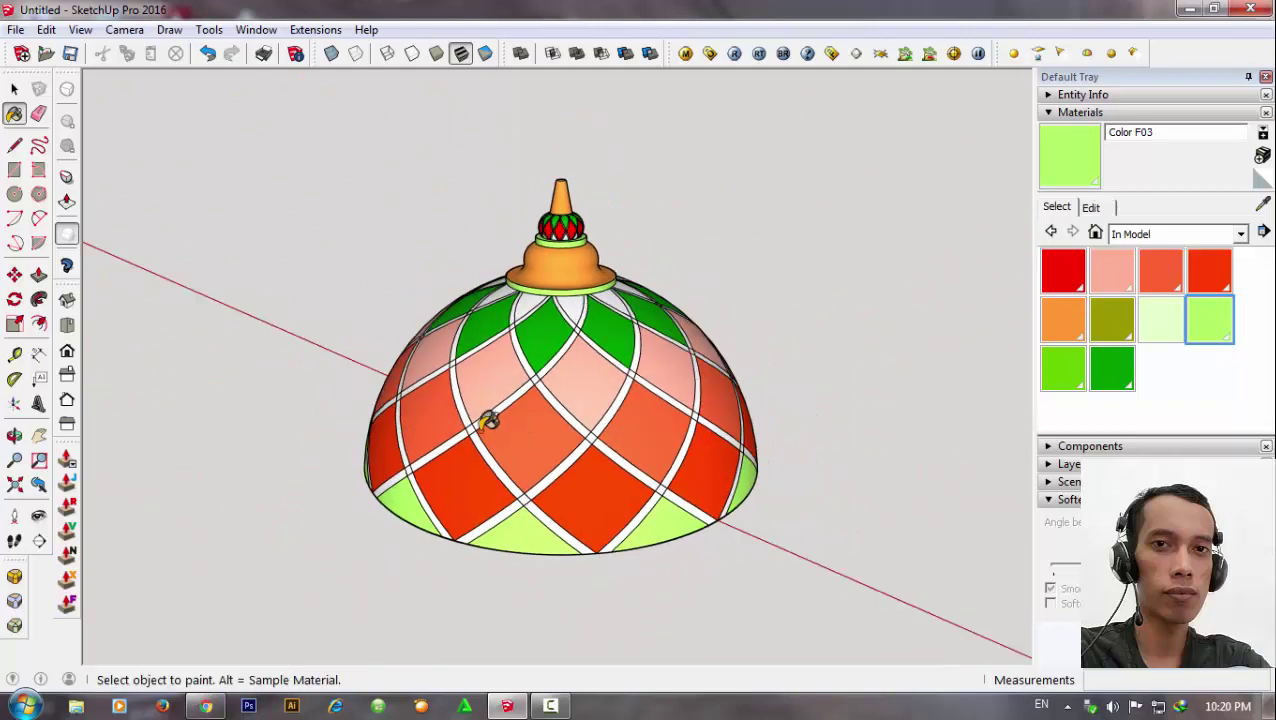
middle_drag(487, 421, 886, 378)
mouse_move(427, 400)
middle_down()
mouse_move(834, 427)
mouse_move(376, 359)
mouse_move(692, 384)
mouse_move(452, 529)
middle_up()
Stop painting by switching to the Select tool.
scroll(678, 414, down, 2)
scroll(718, 367, down, 1)
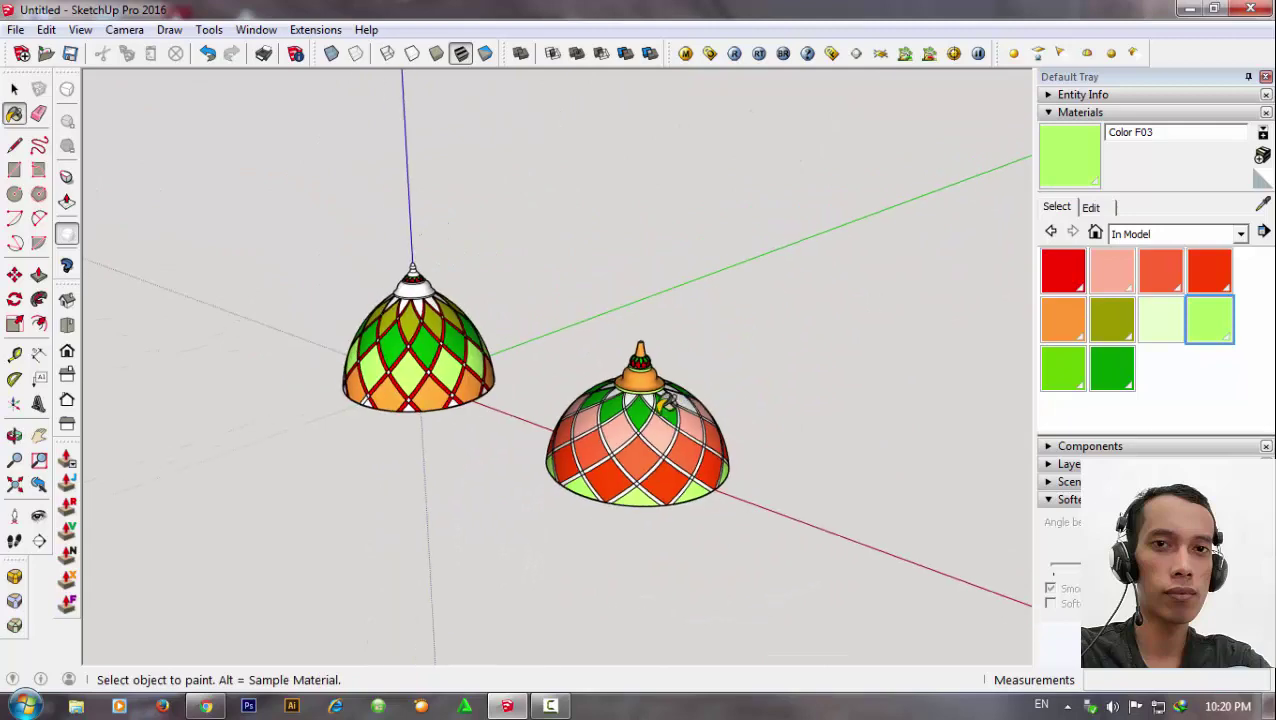
scroll(643, 408, up, 2)
key(space)
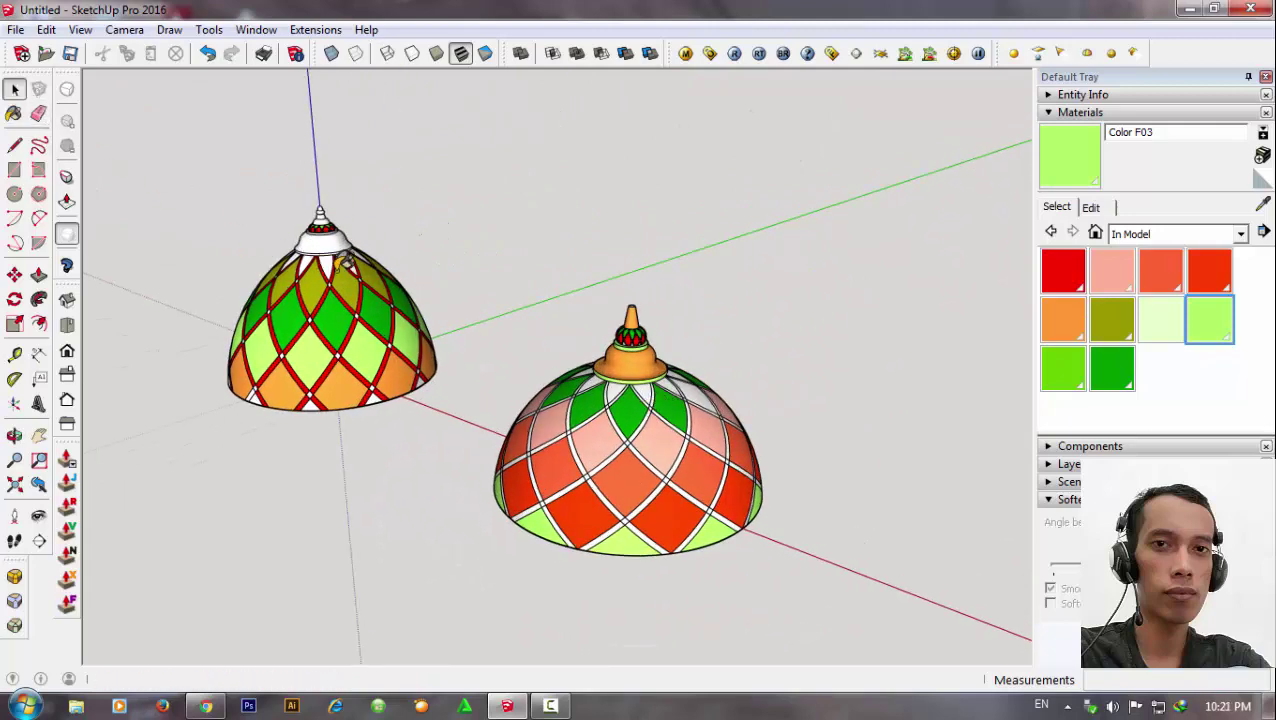
Collapse the Materials panel and frame the finished dome beside the reference dome.
mouse_move(743, 414)
middle_down()
mouse_move(703, 441)
mouse_move(783, 418)
middle_up()
scroll(783, 418, up, 2)
mouse_move(858, 441)
middle_down()
mouse_move(900, 430)
mouse_move(880, 445)
middle_up()
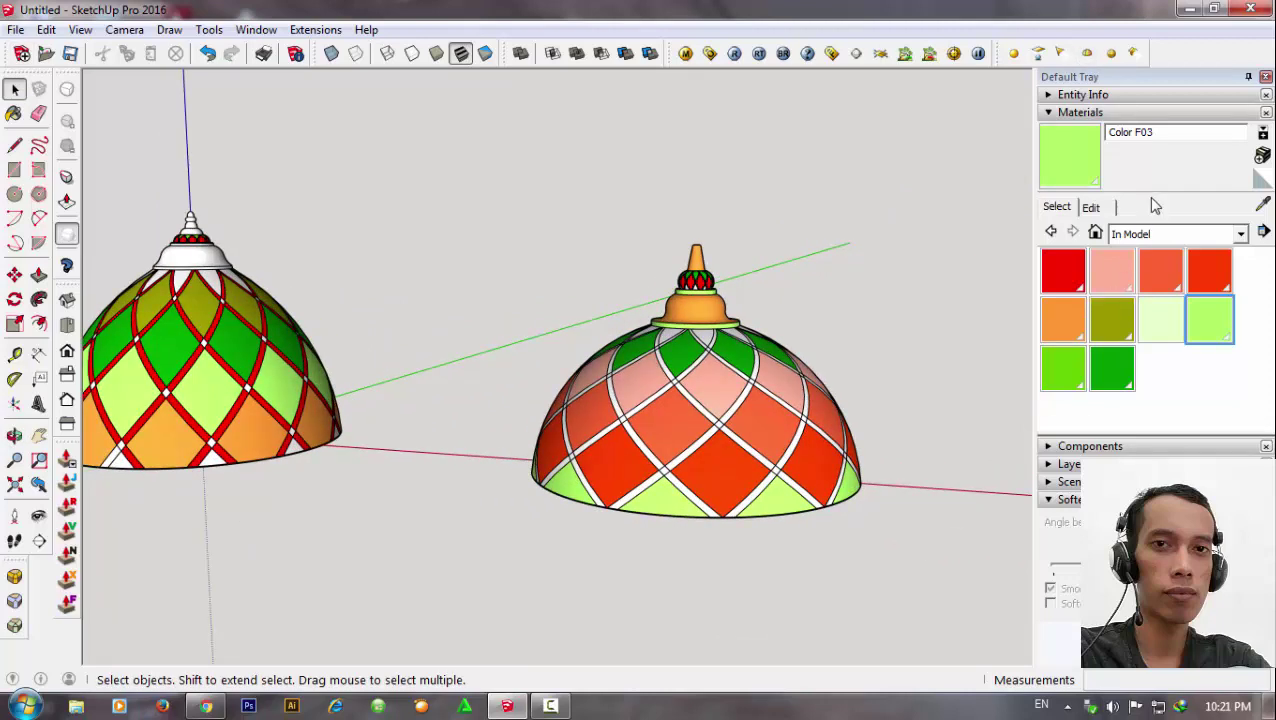
click(1148, 121)
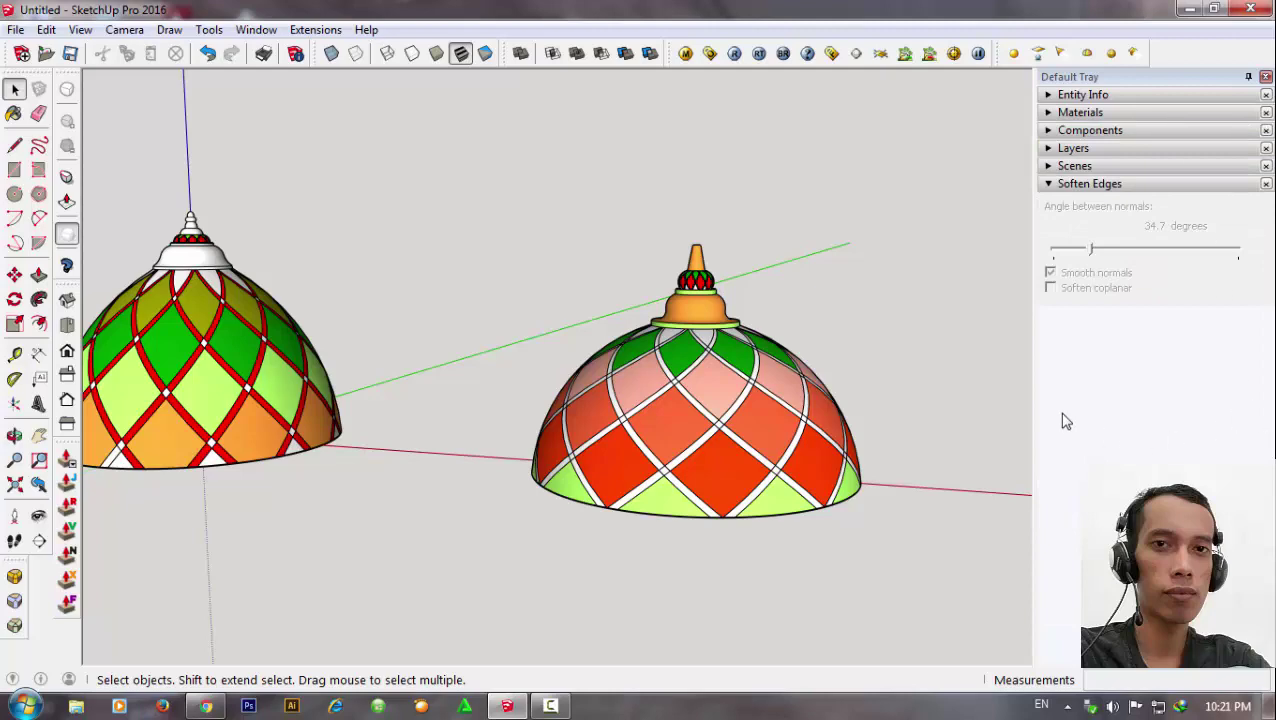
middle_drag(761, 420, 831, 488)
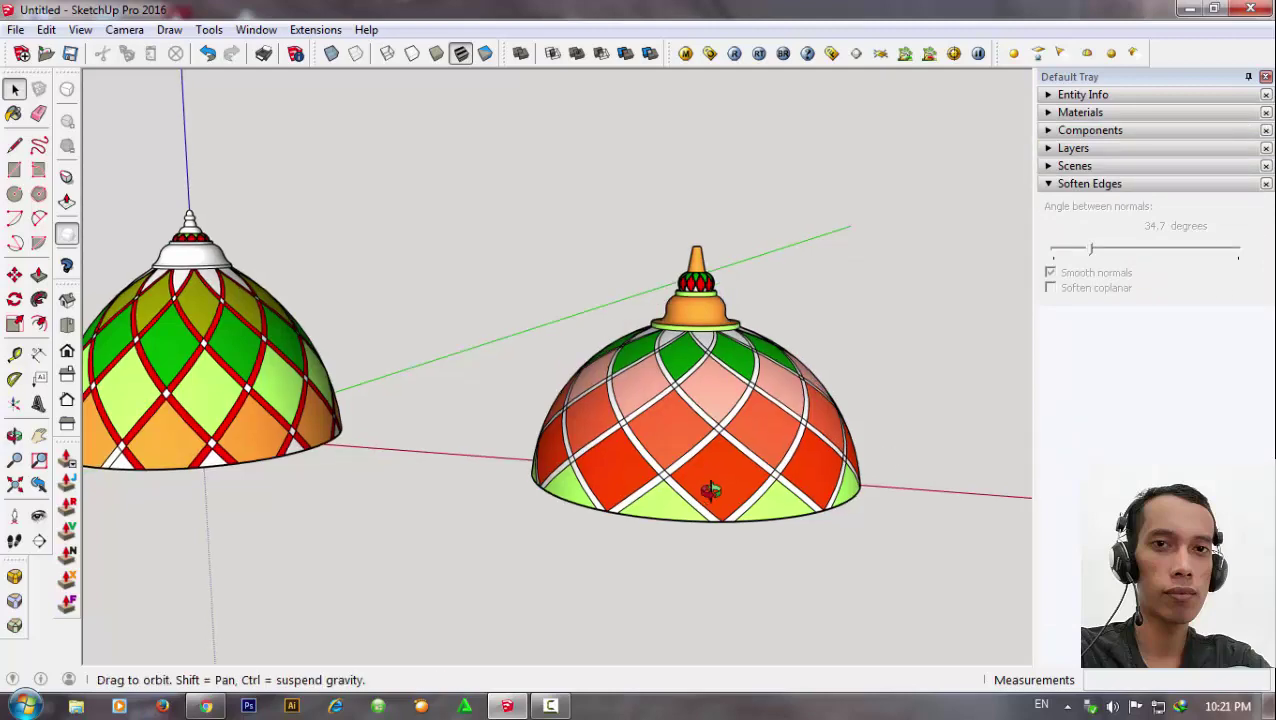